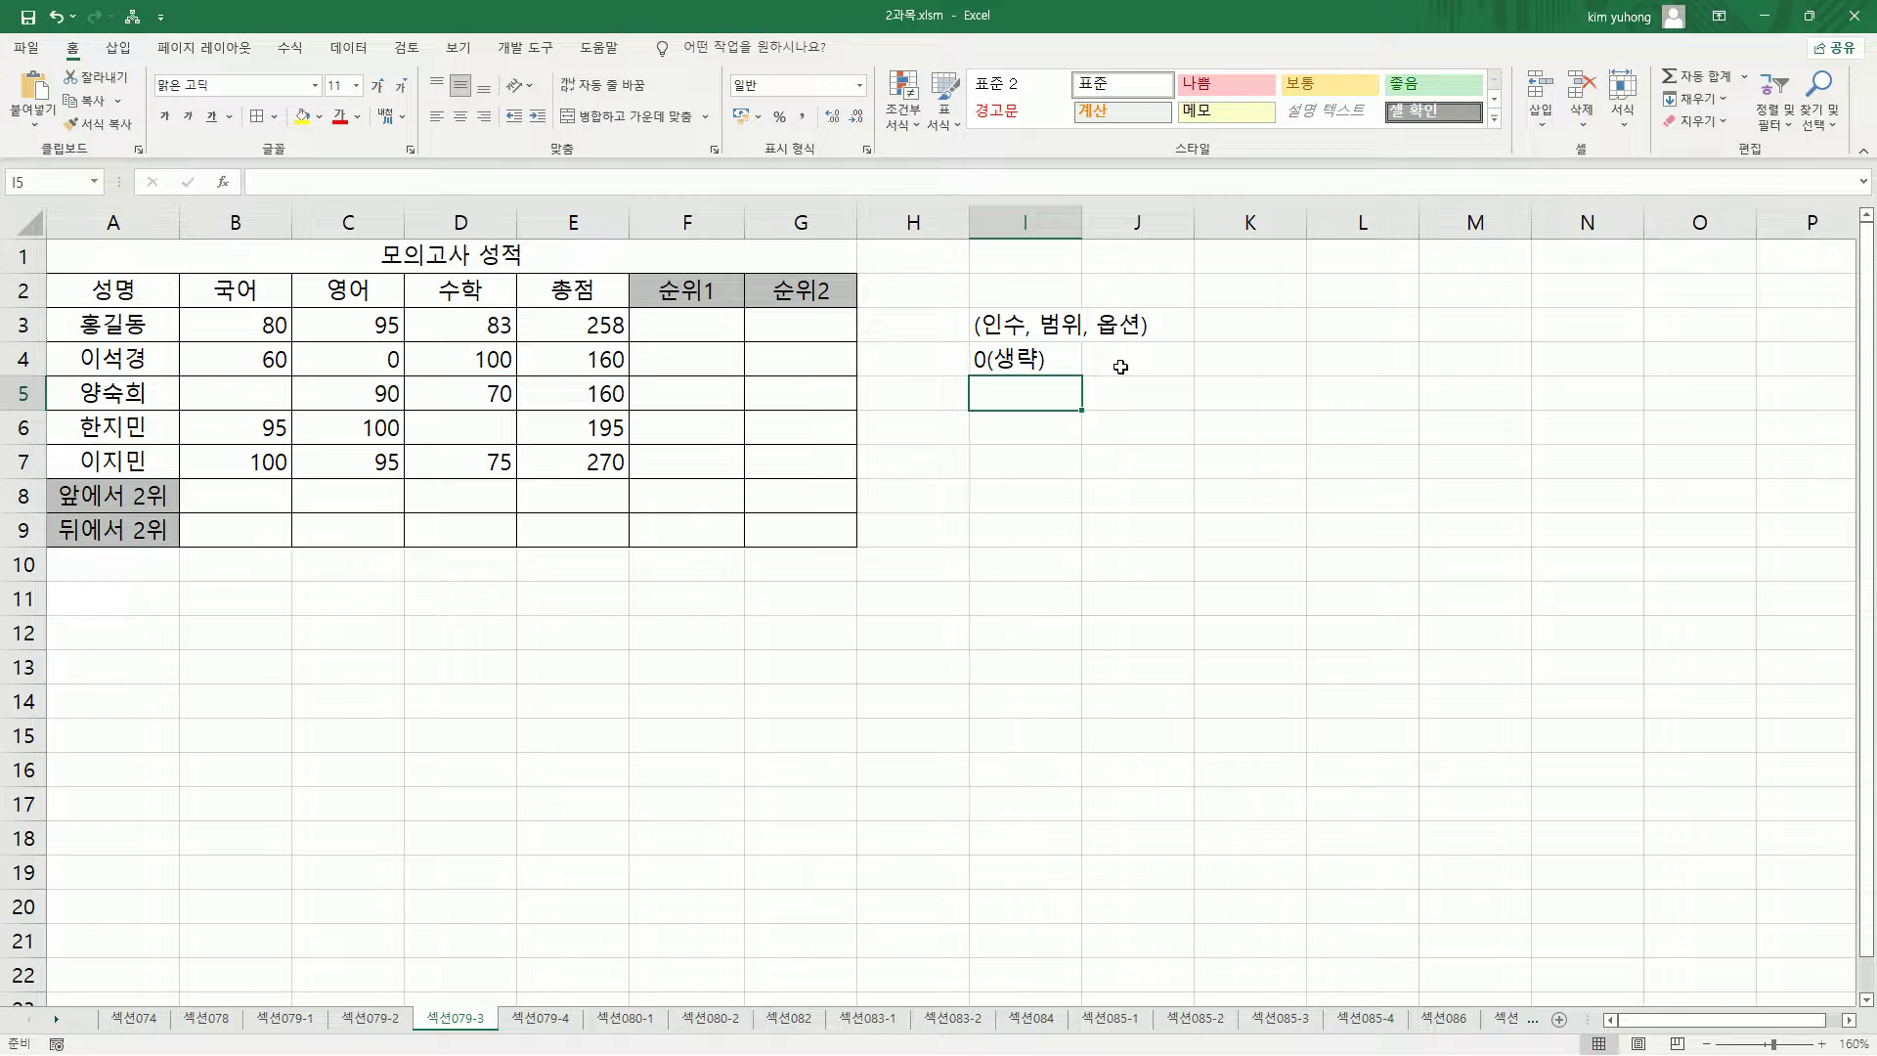
Enter the option note "1(0이외의값)" in cell I5, below the "0(생략)" note
text(0)
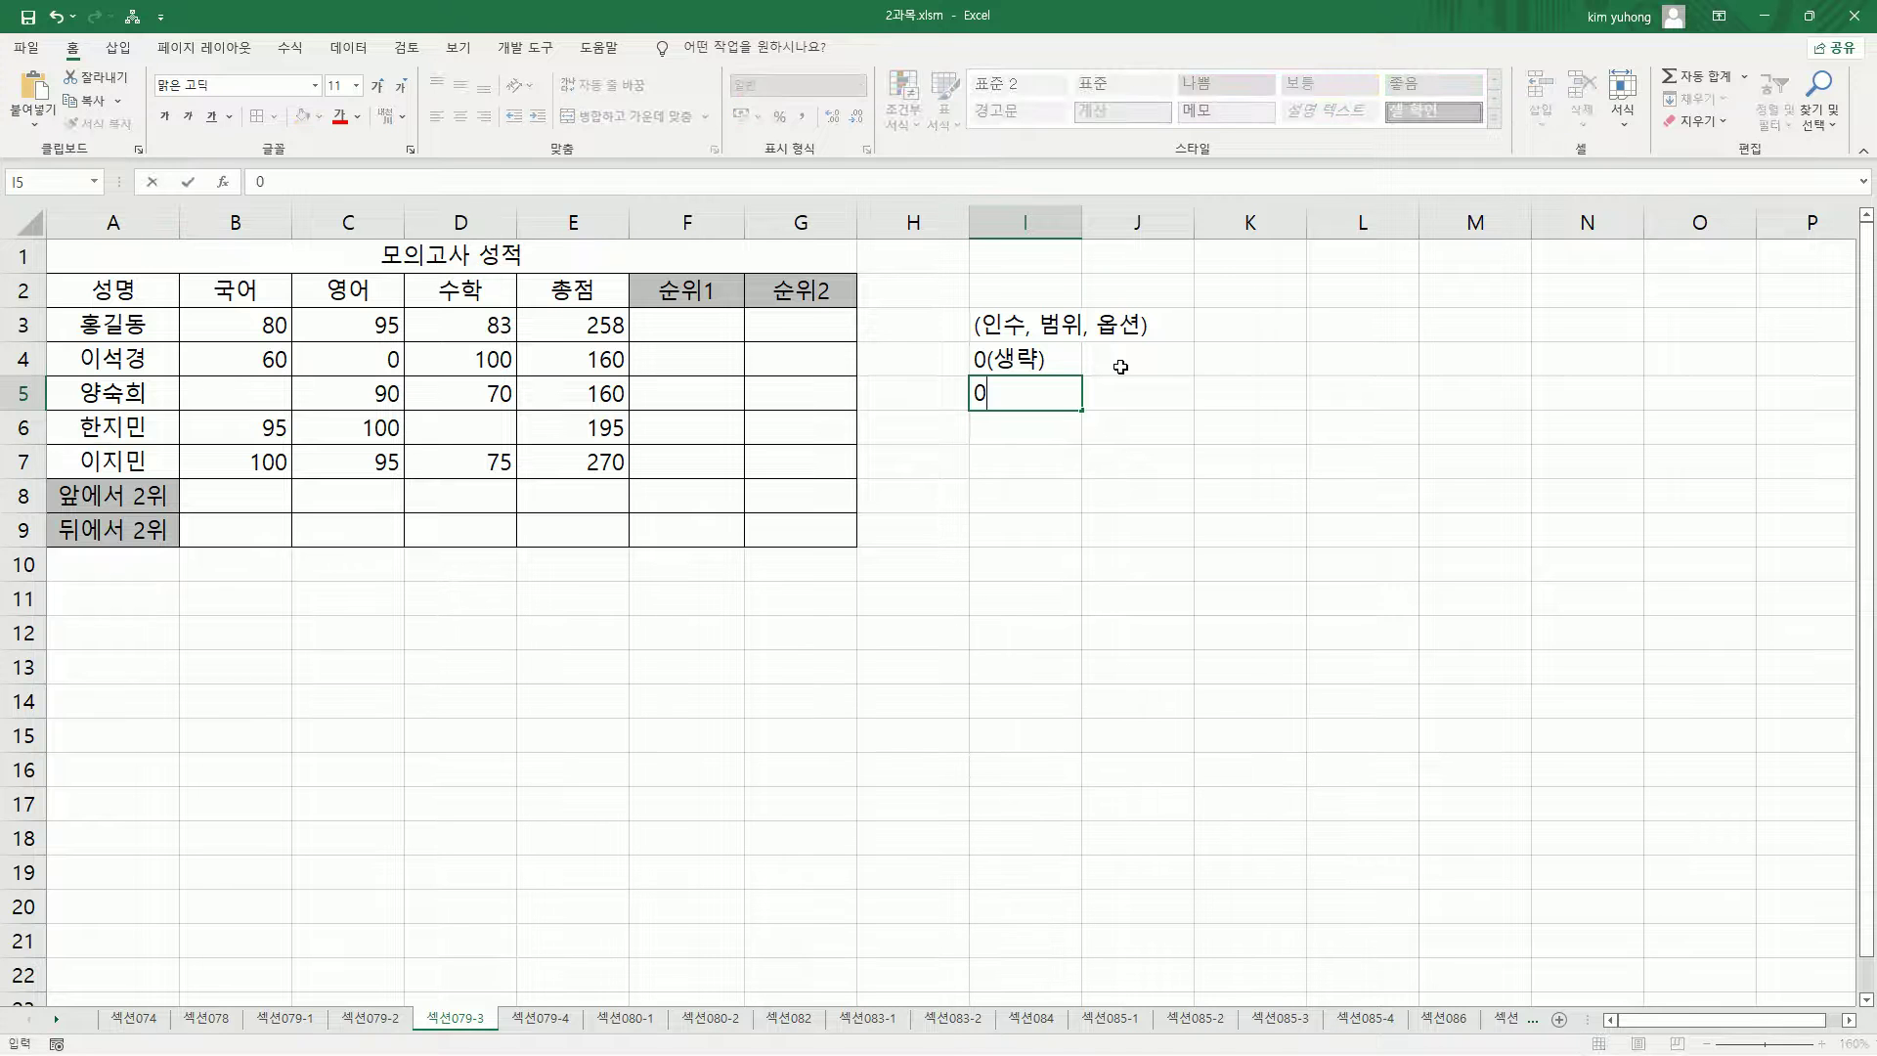
text(이외의값)
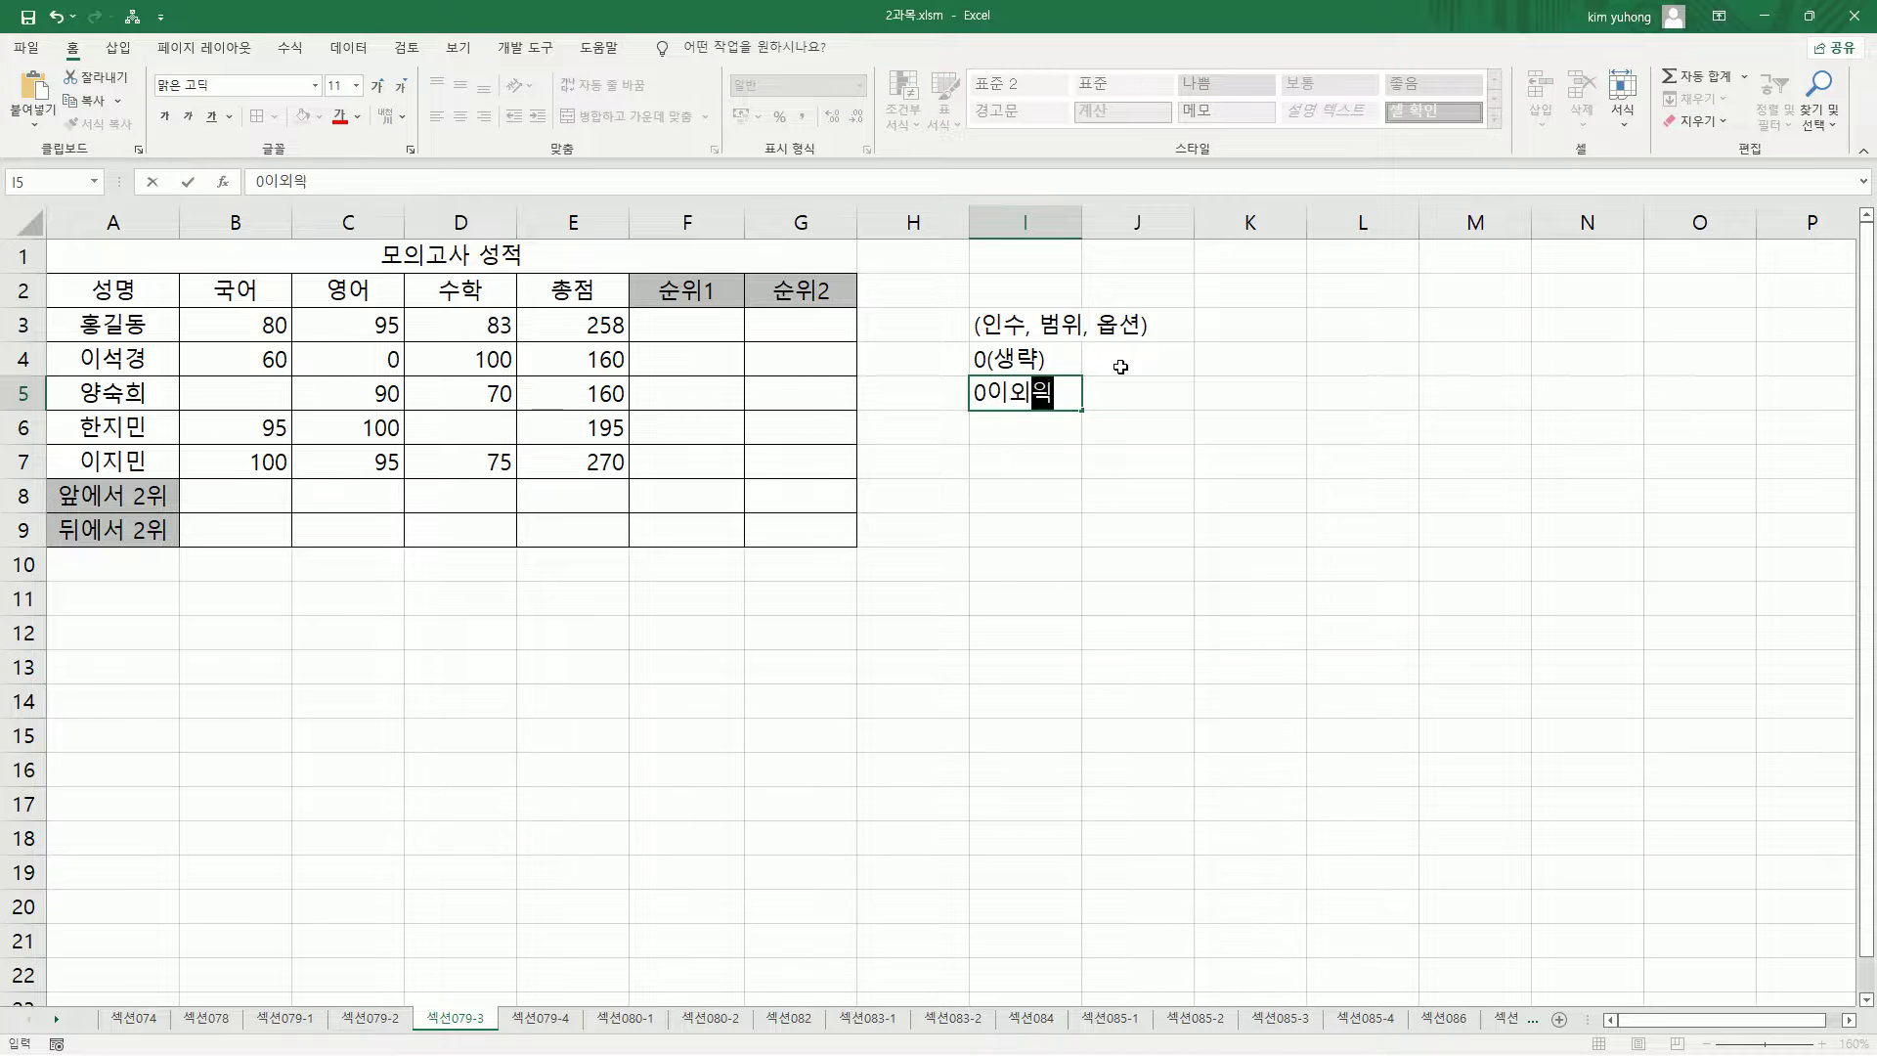
key(Up)
key(Down)
key(F2)
text(1)
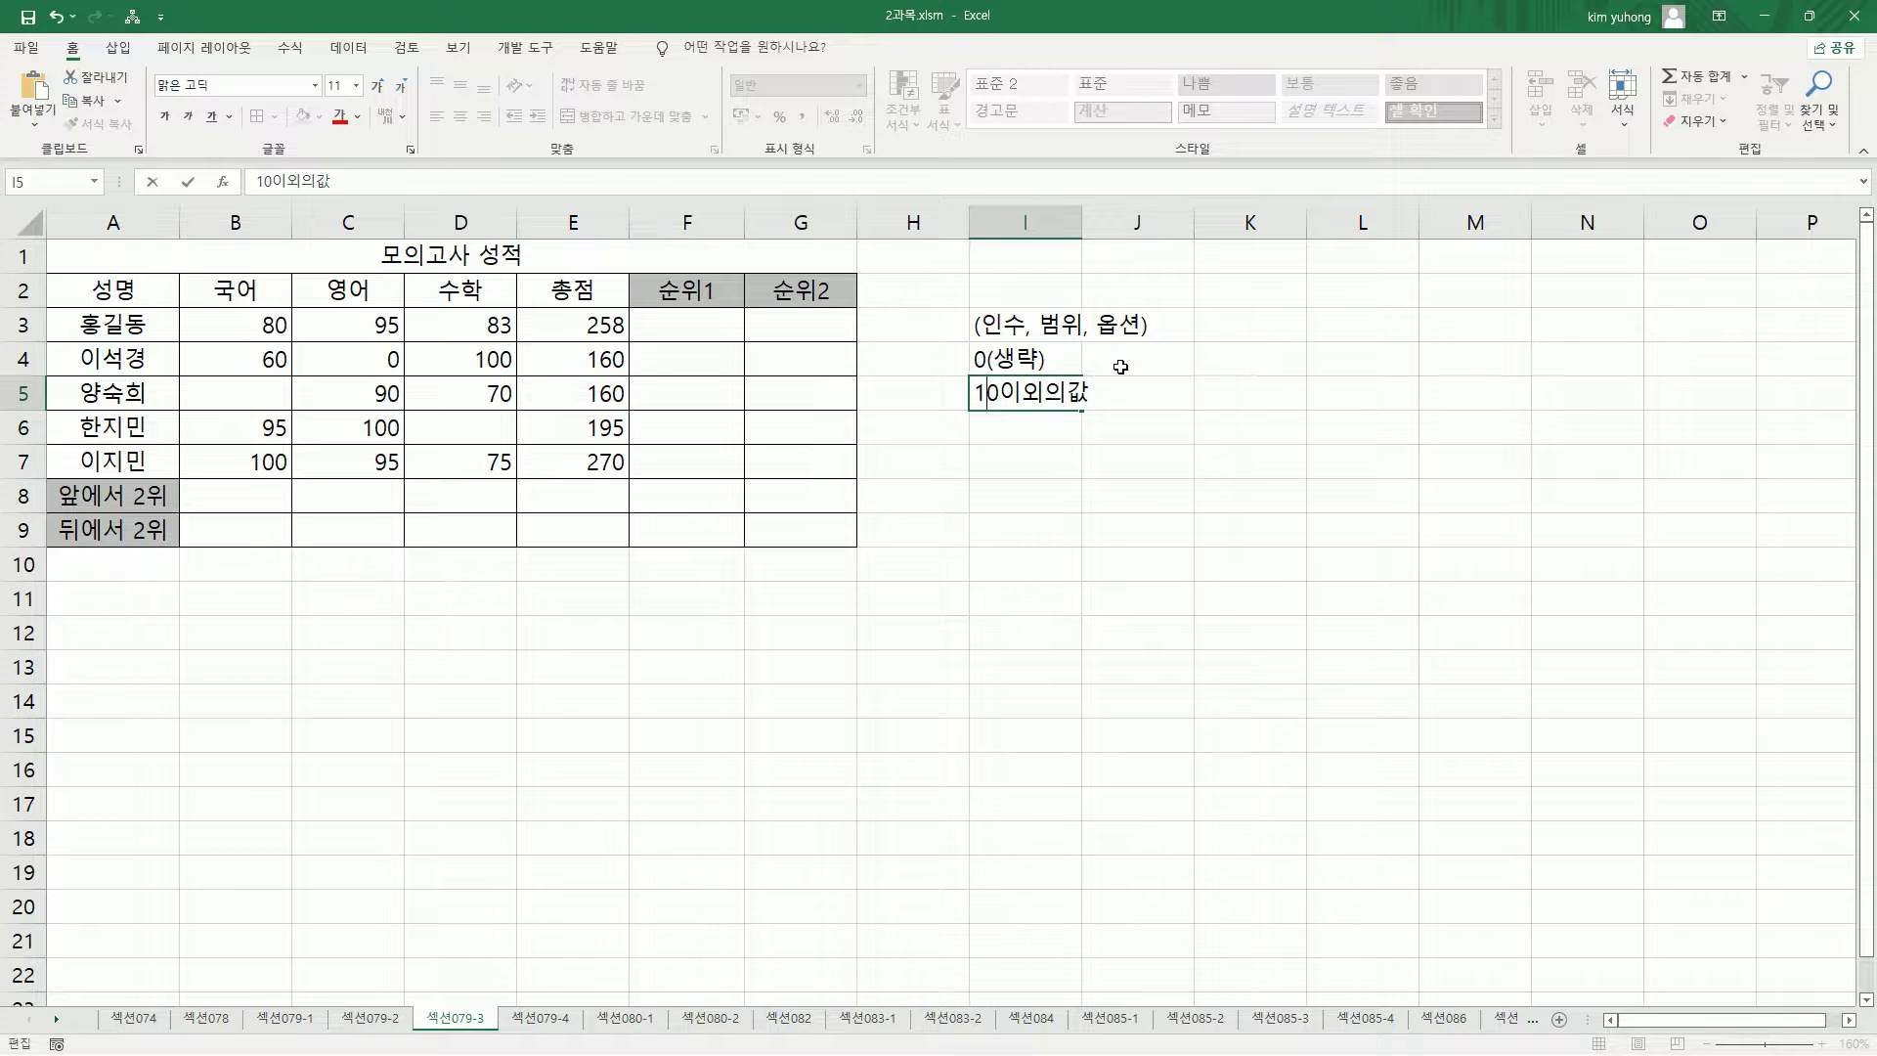
text(()
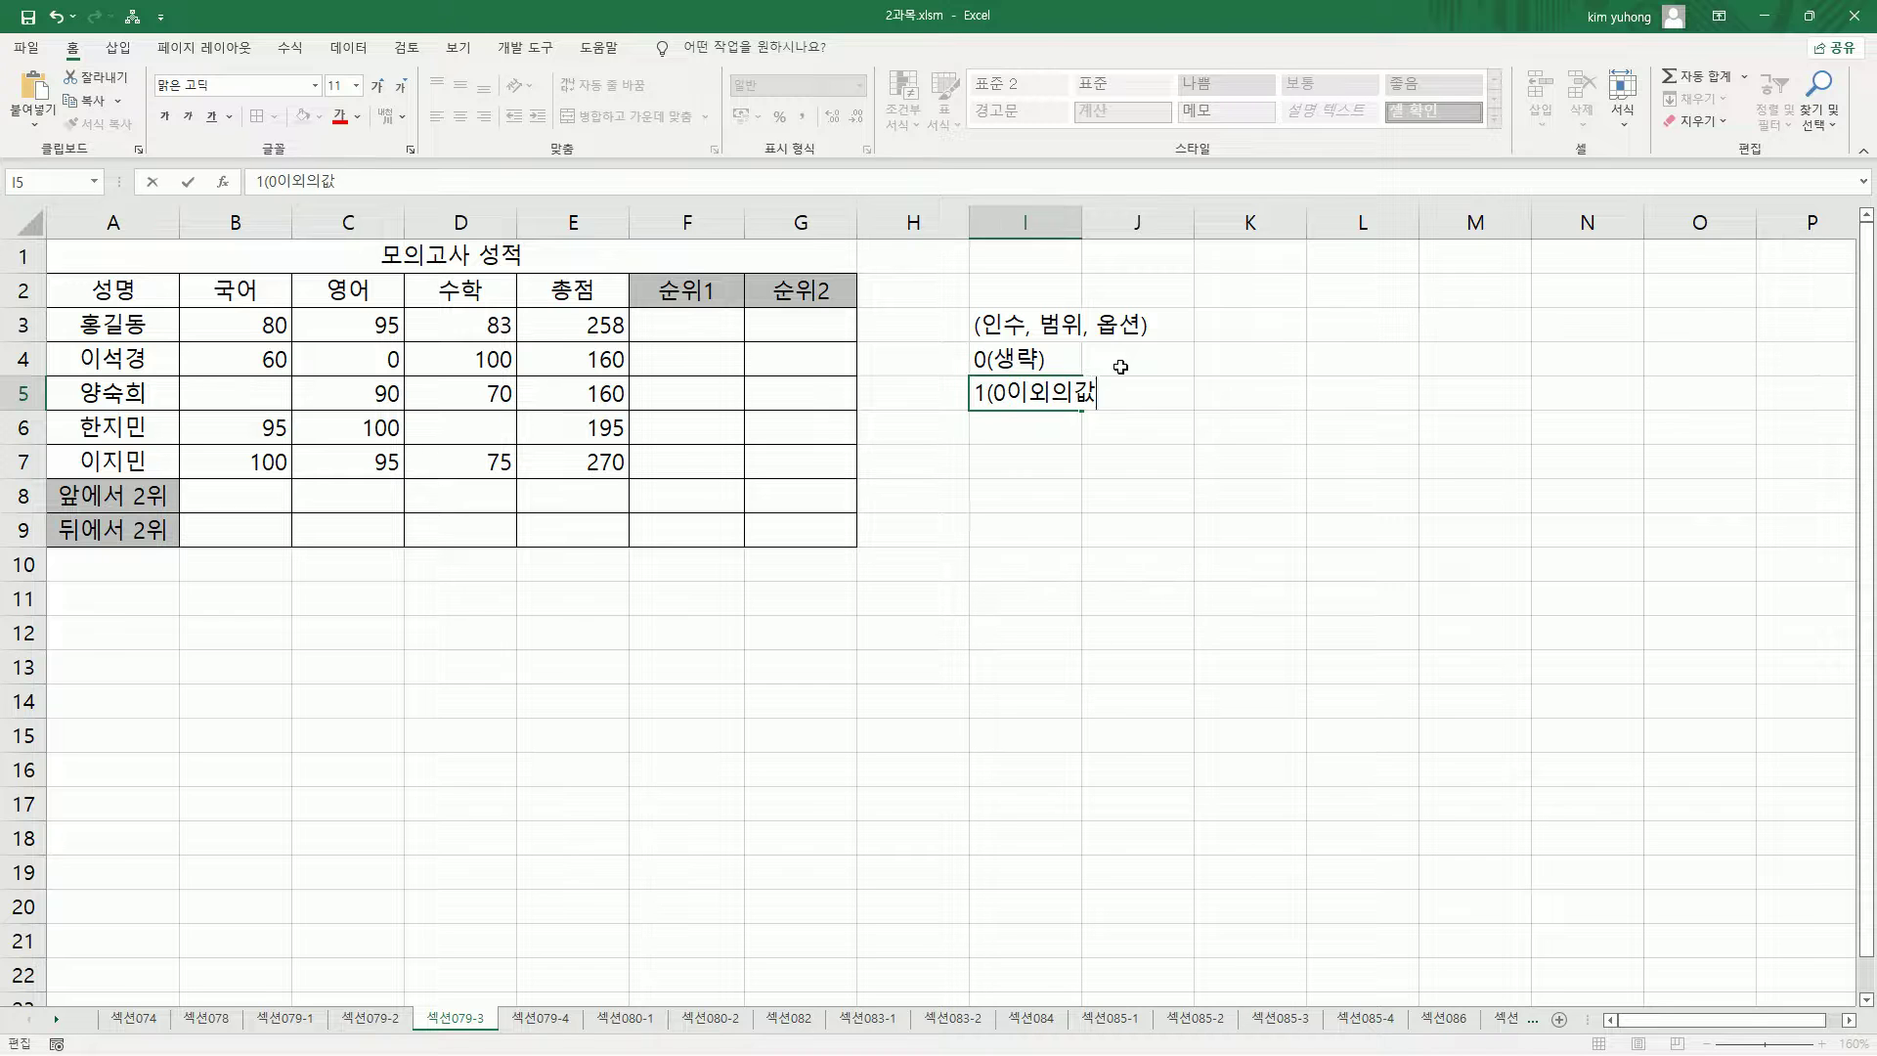
key(Return)
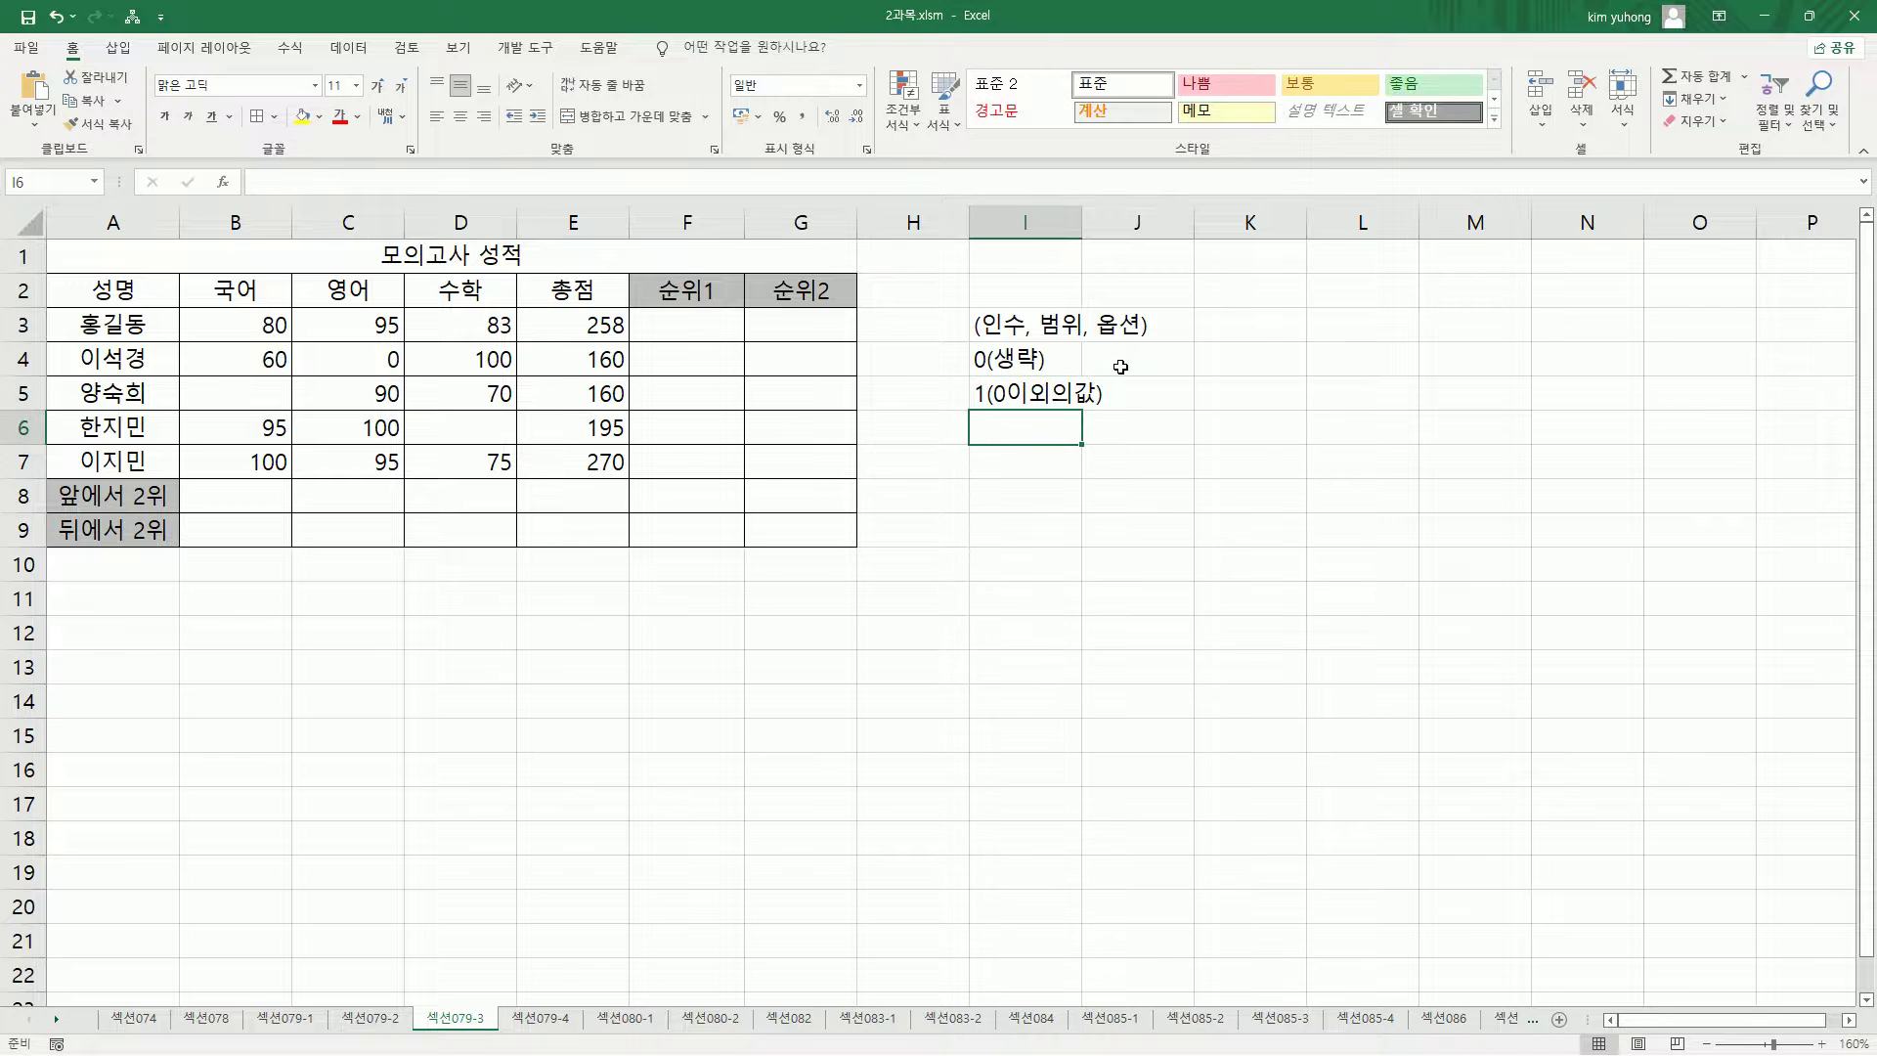
Widen column I so the option note in I5 fits inside its cell
key(Up)
key(Up)
key(Down)
key(Up)
key(Down)
key(Up)
key(Down)
key(Right)
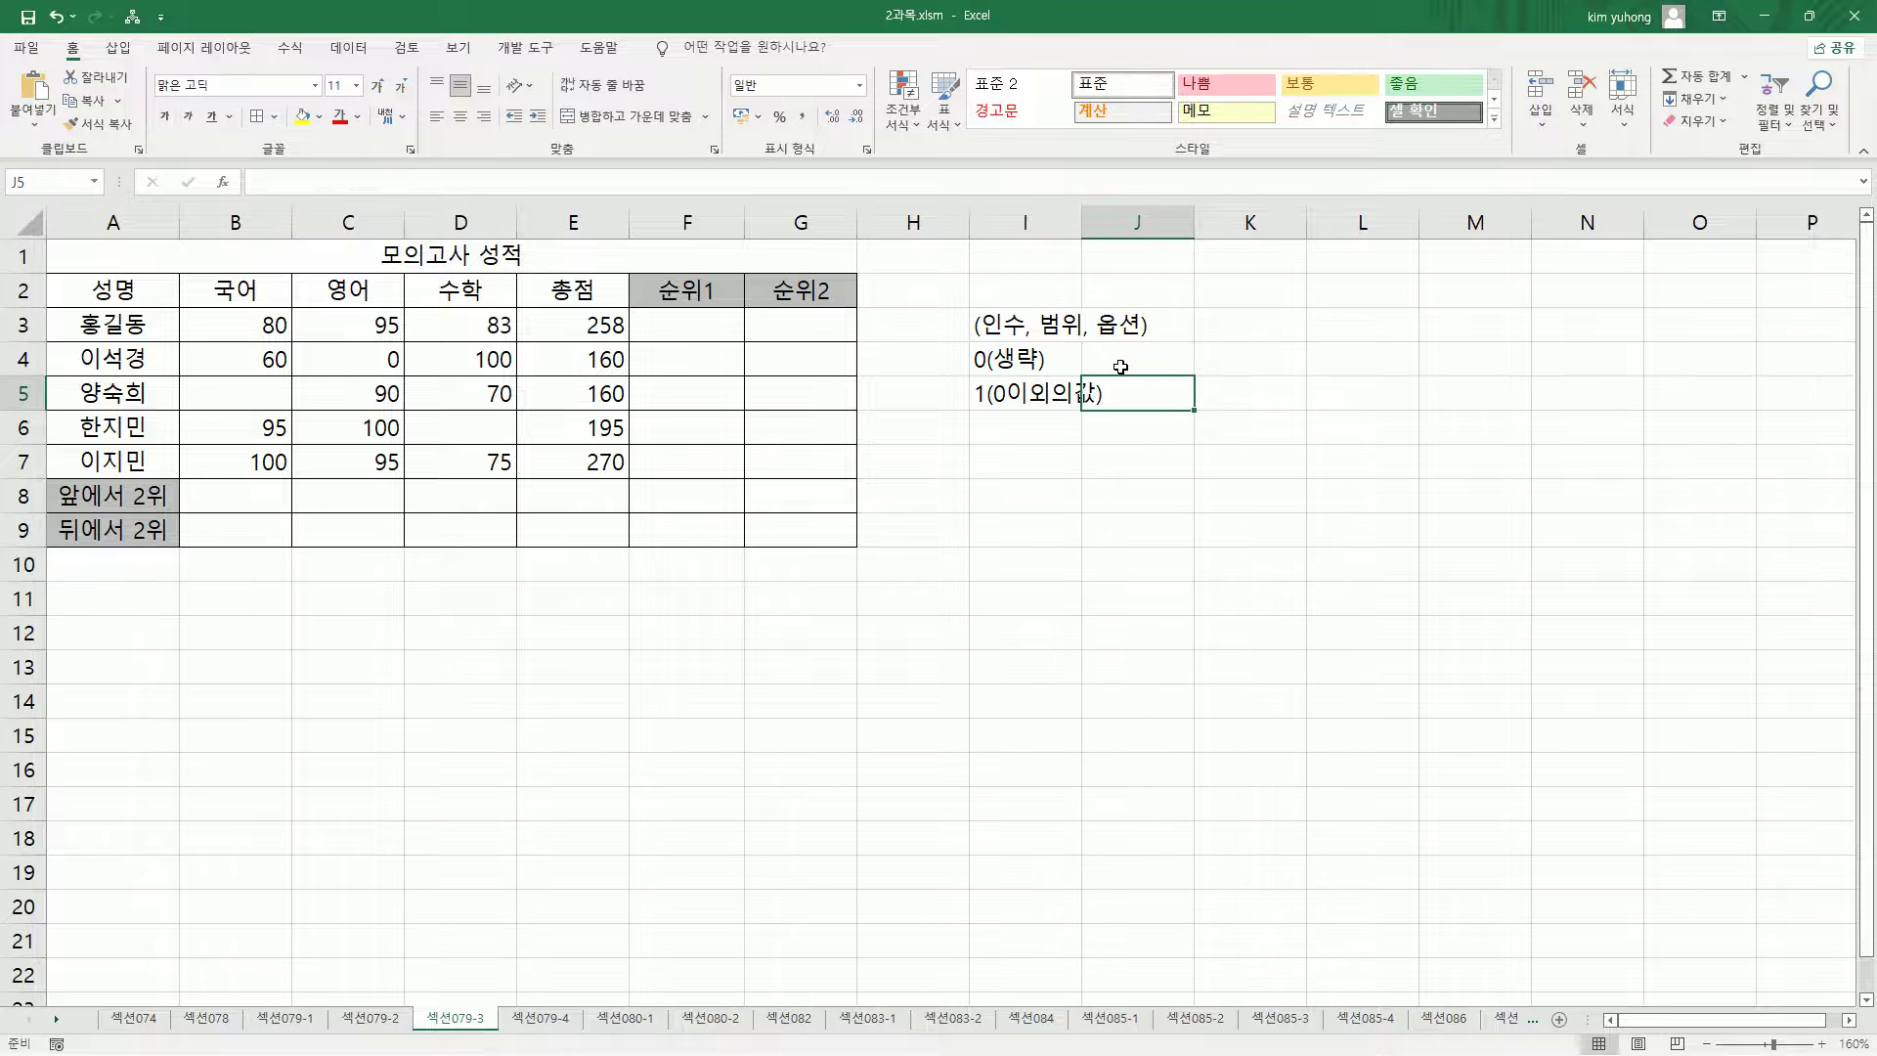
drag(1082, 222, 1112, 222)
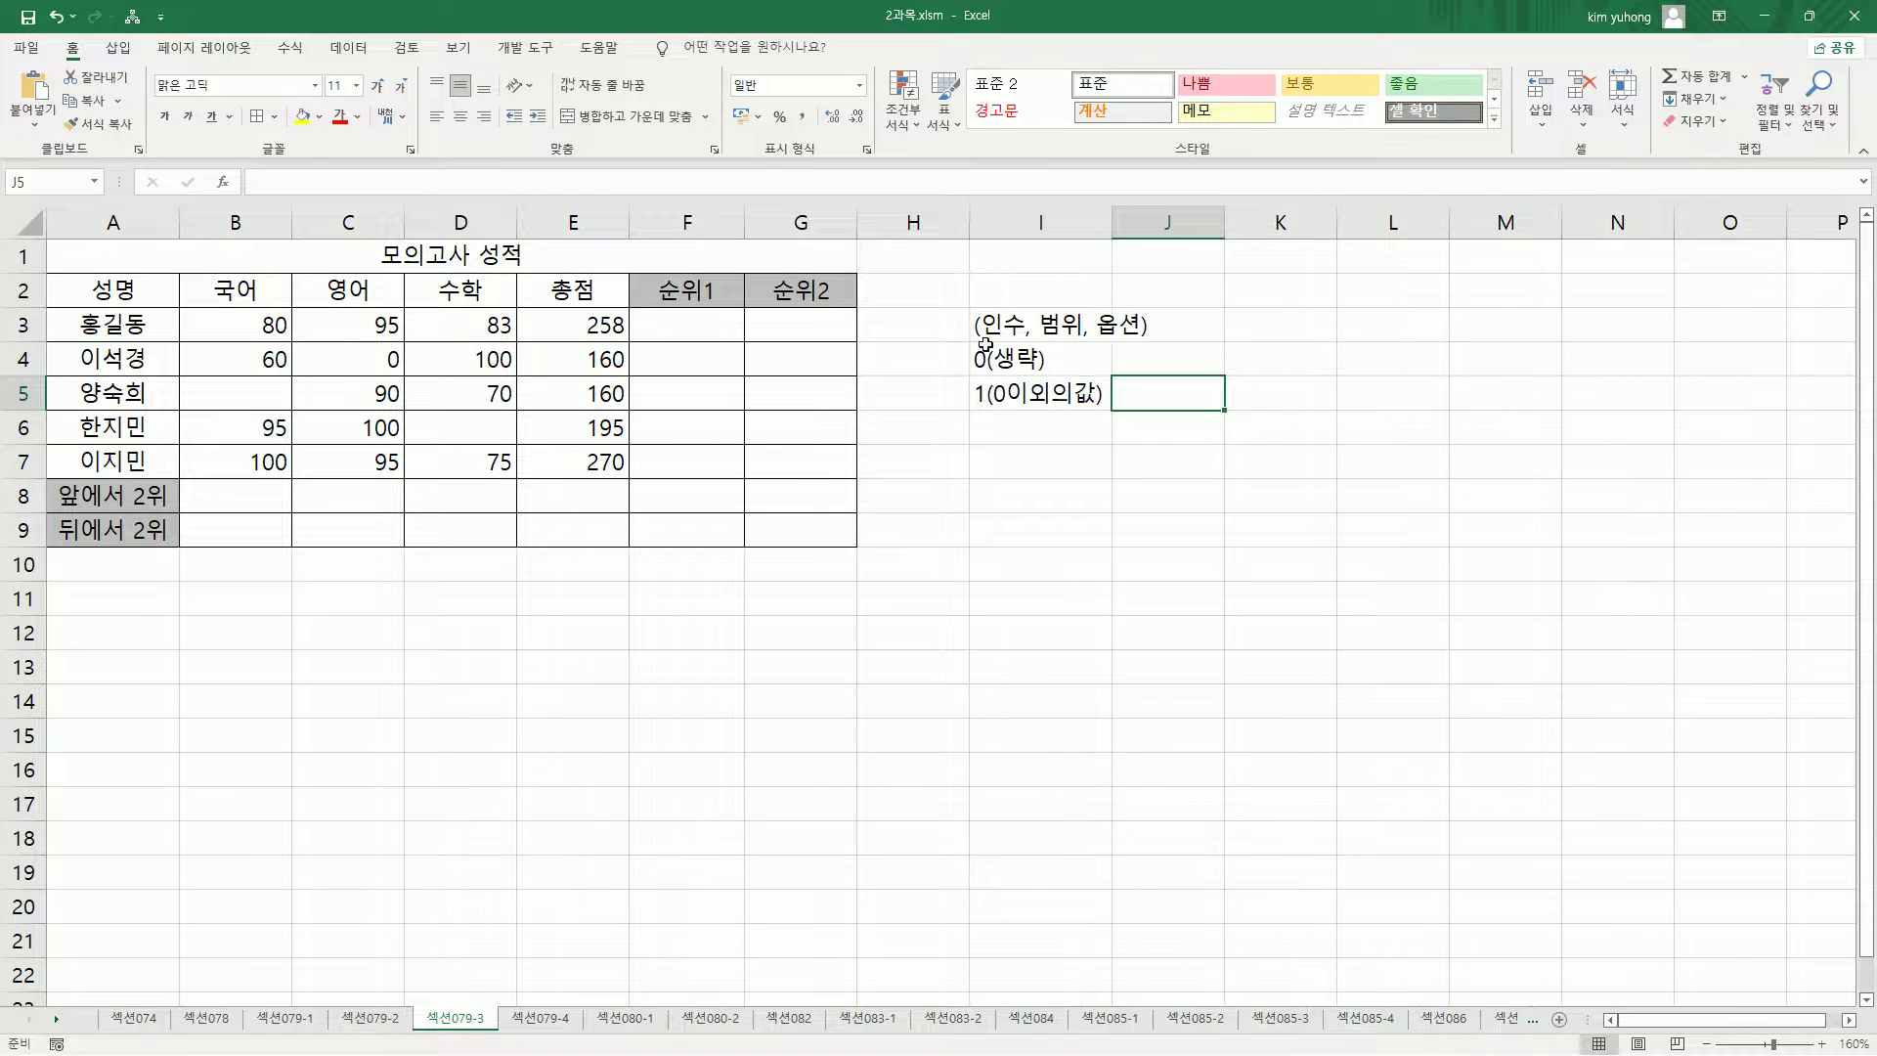
Enter "높은수" in cell J4 and "낮은수" in cell J5 beside the two option notes
click(1138, 364)
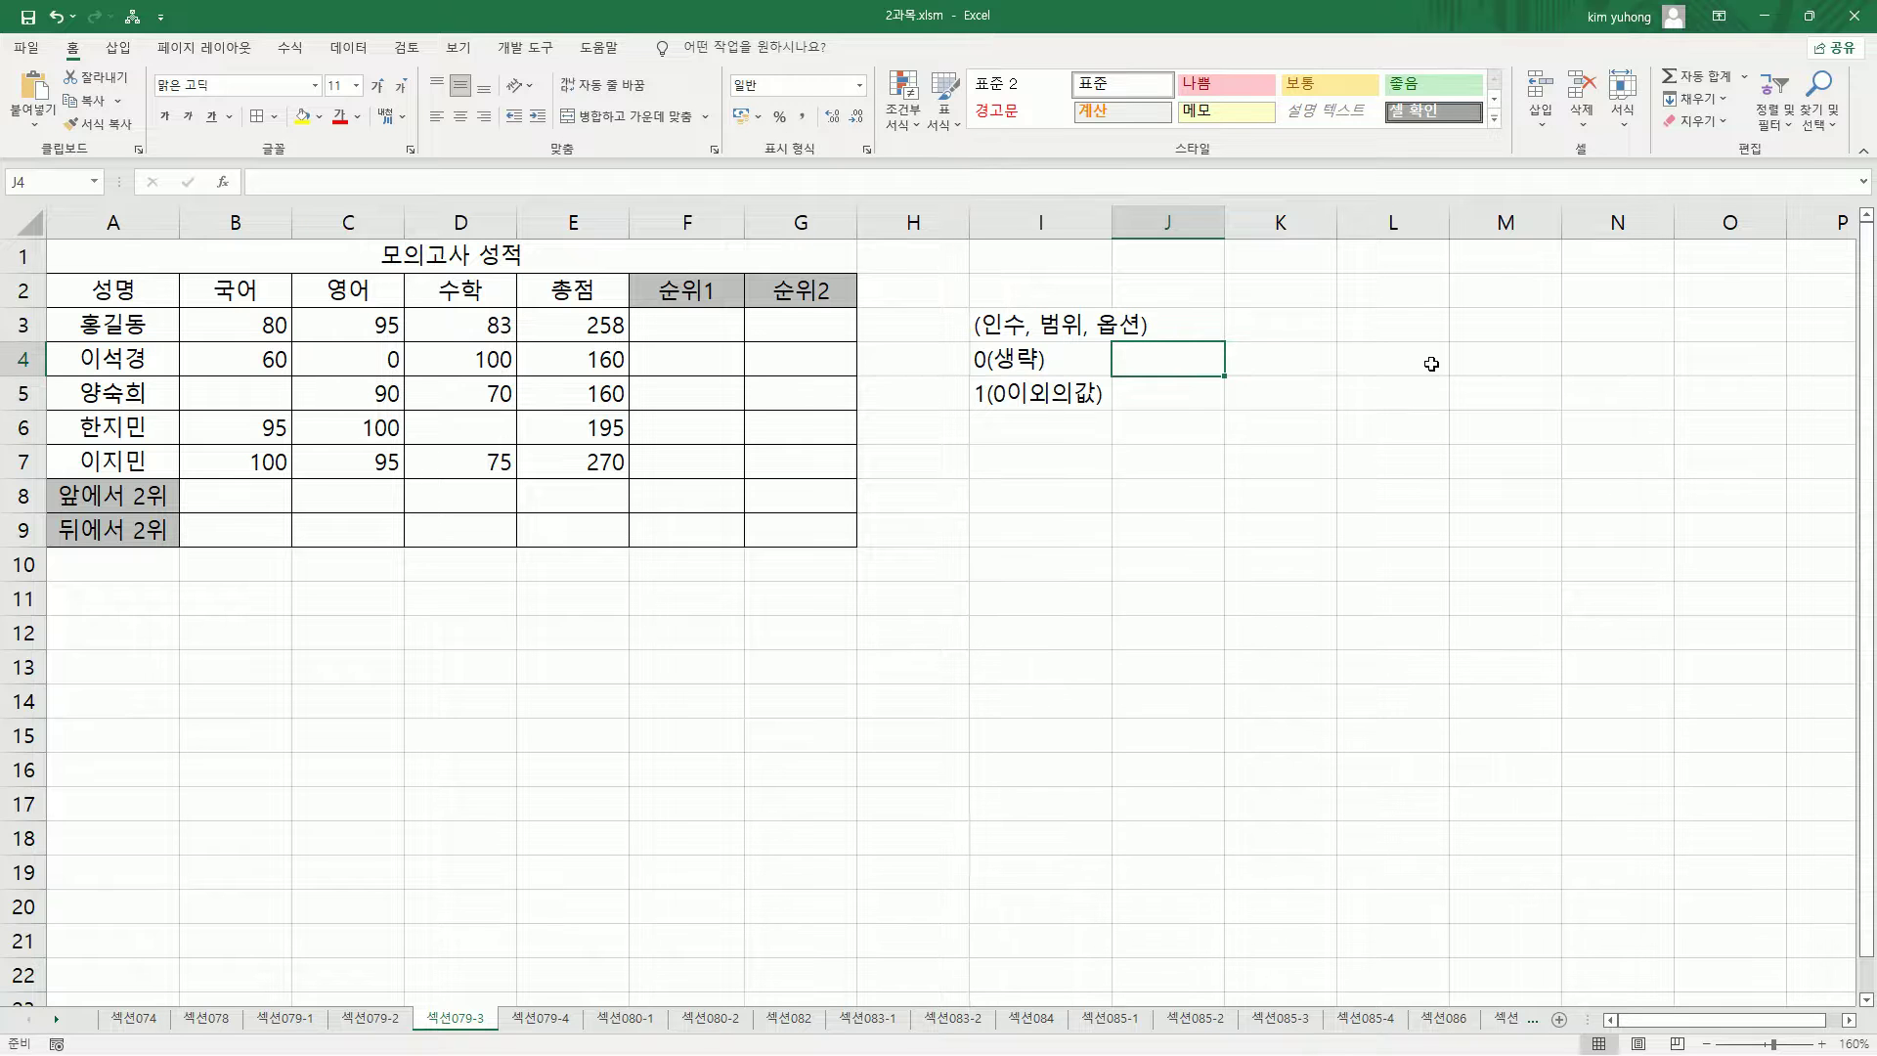
text(노)
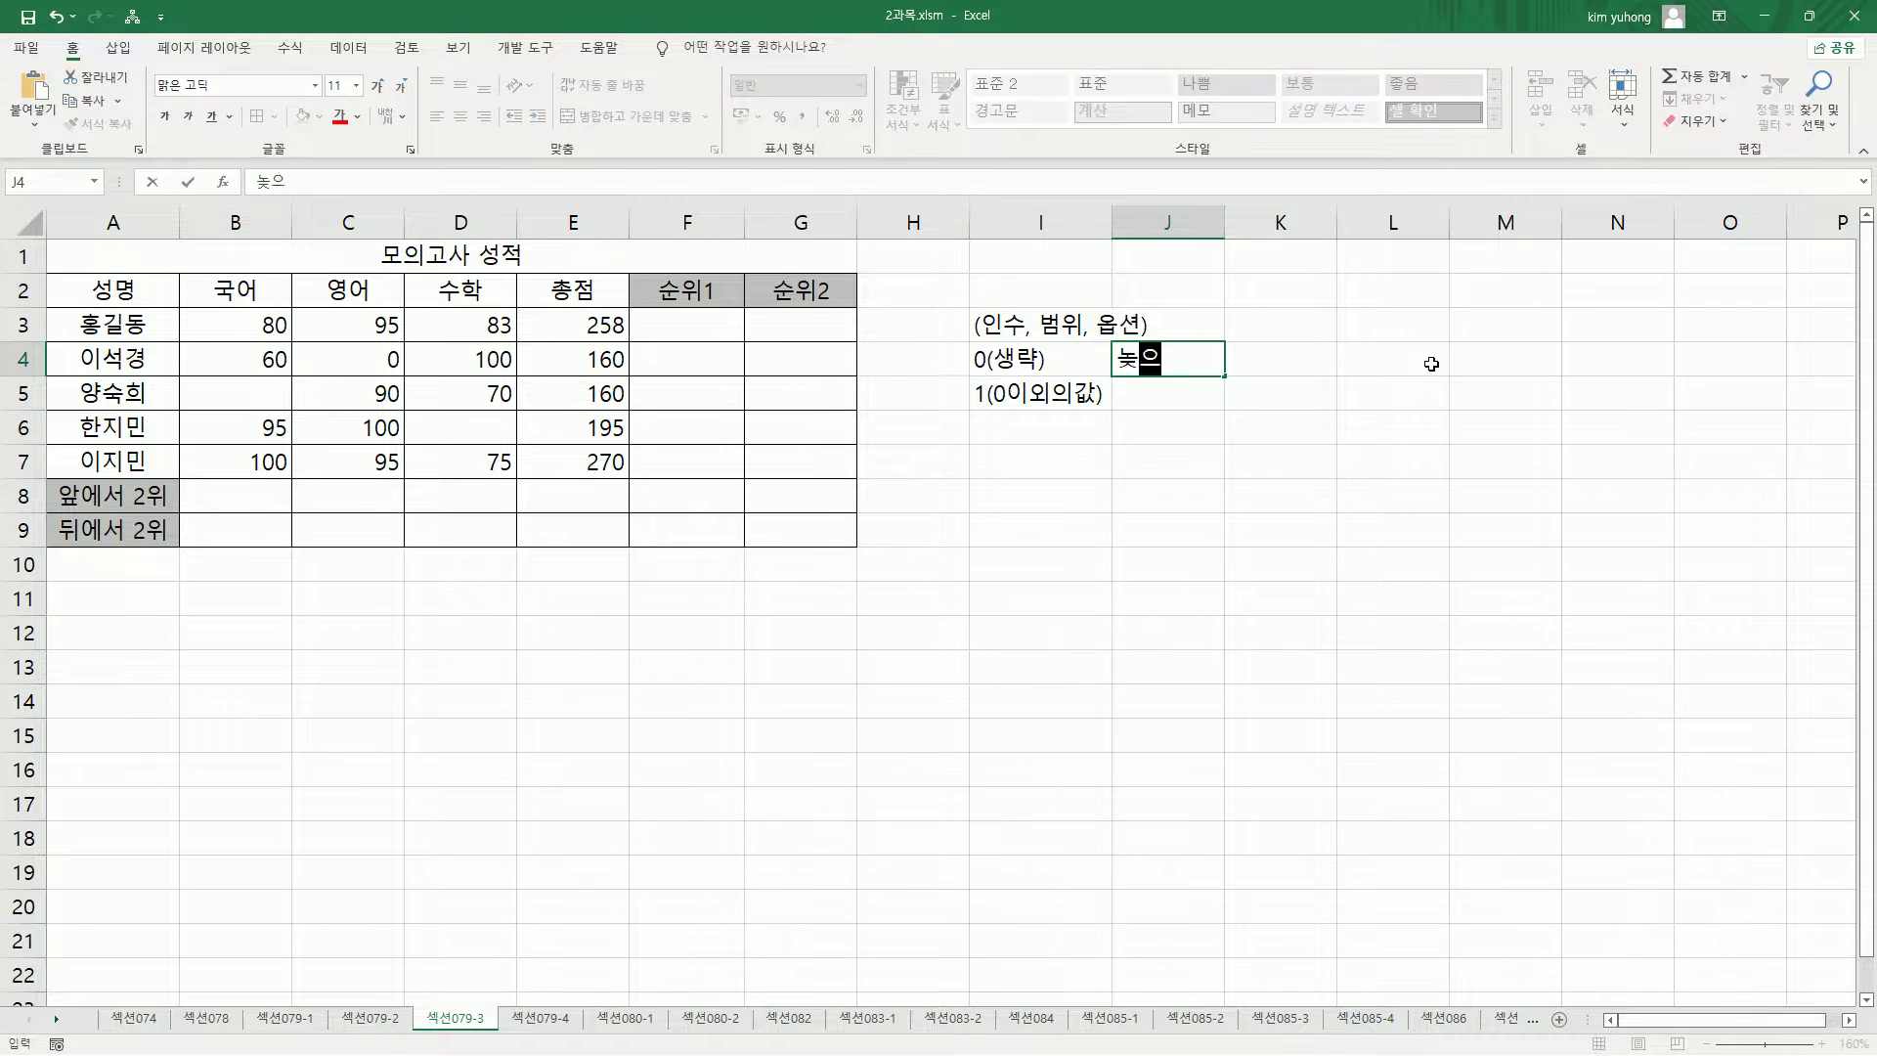
text(ㅍ은수)
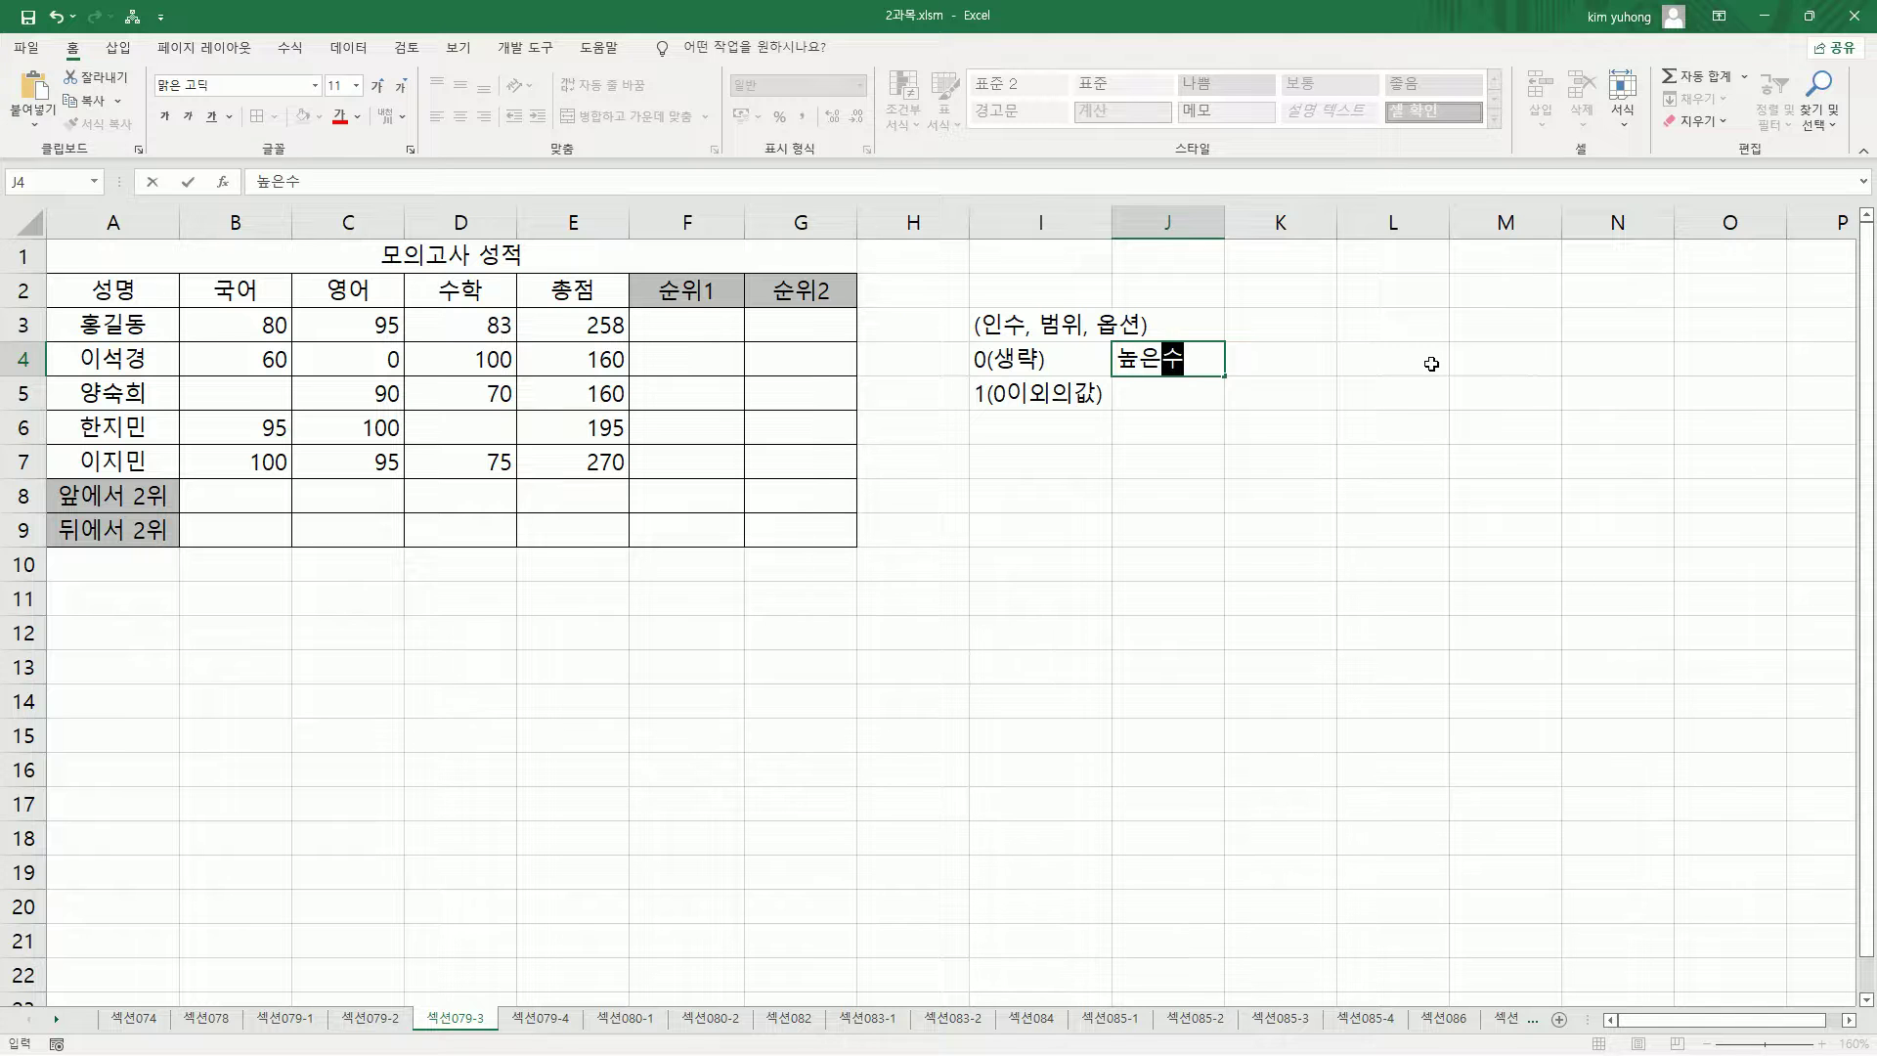
key(Return)
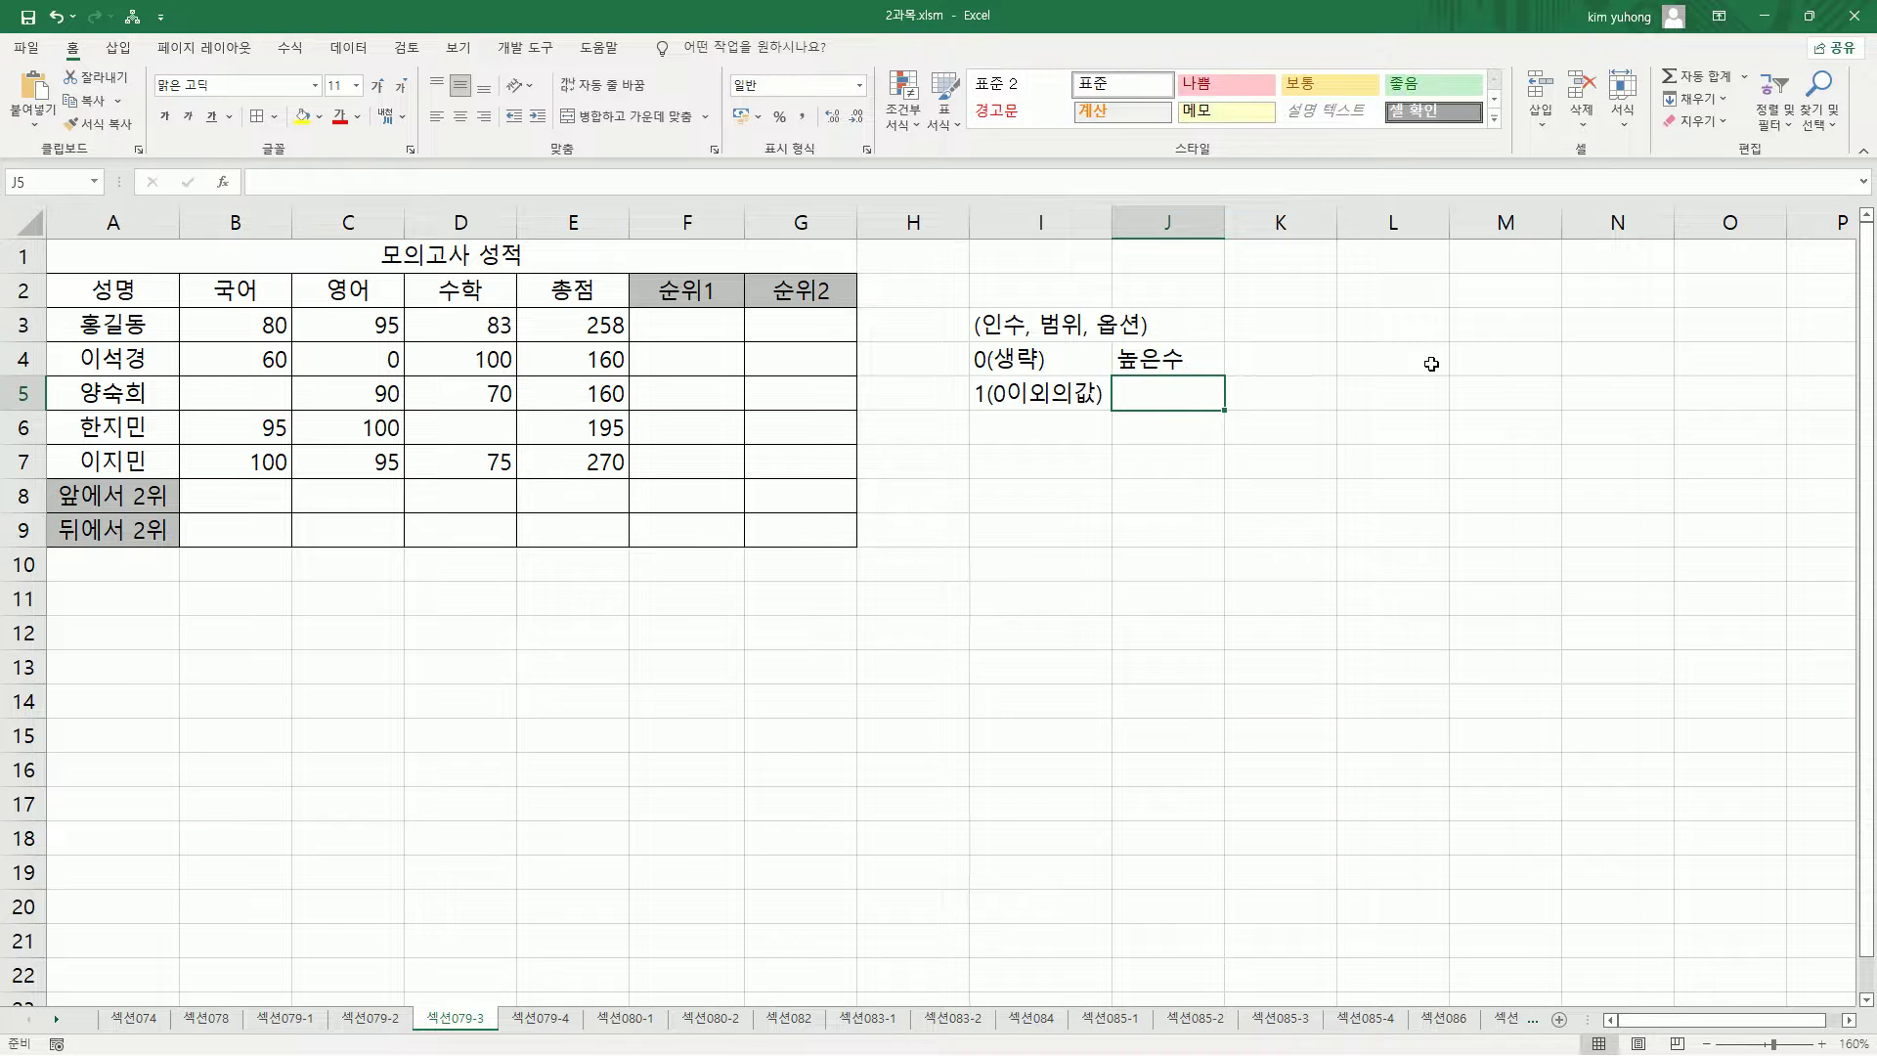
text(낮은수)
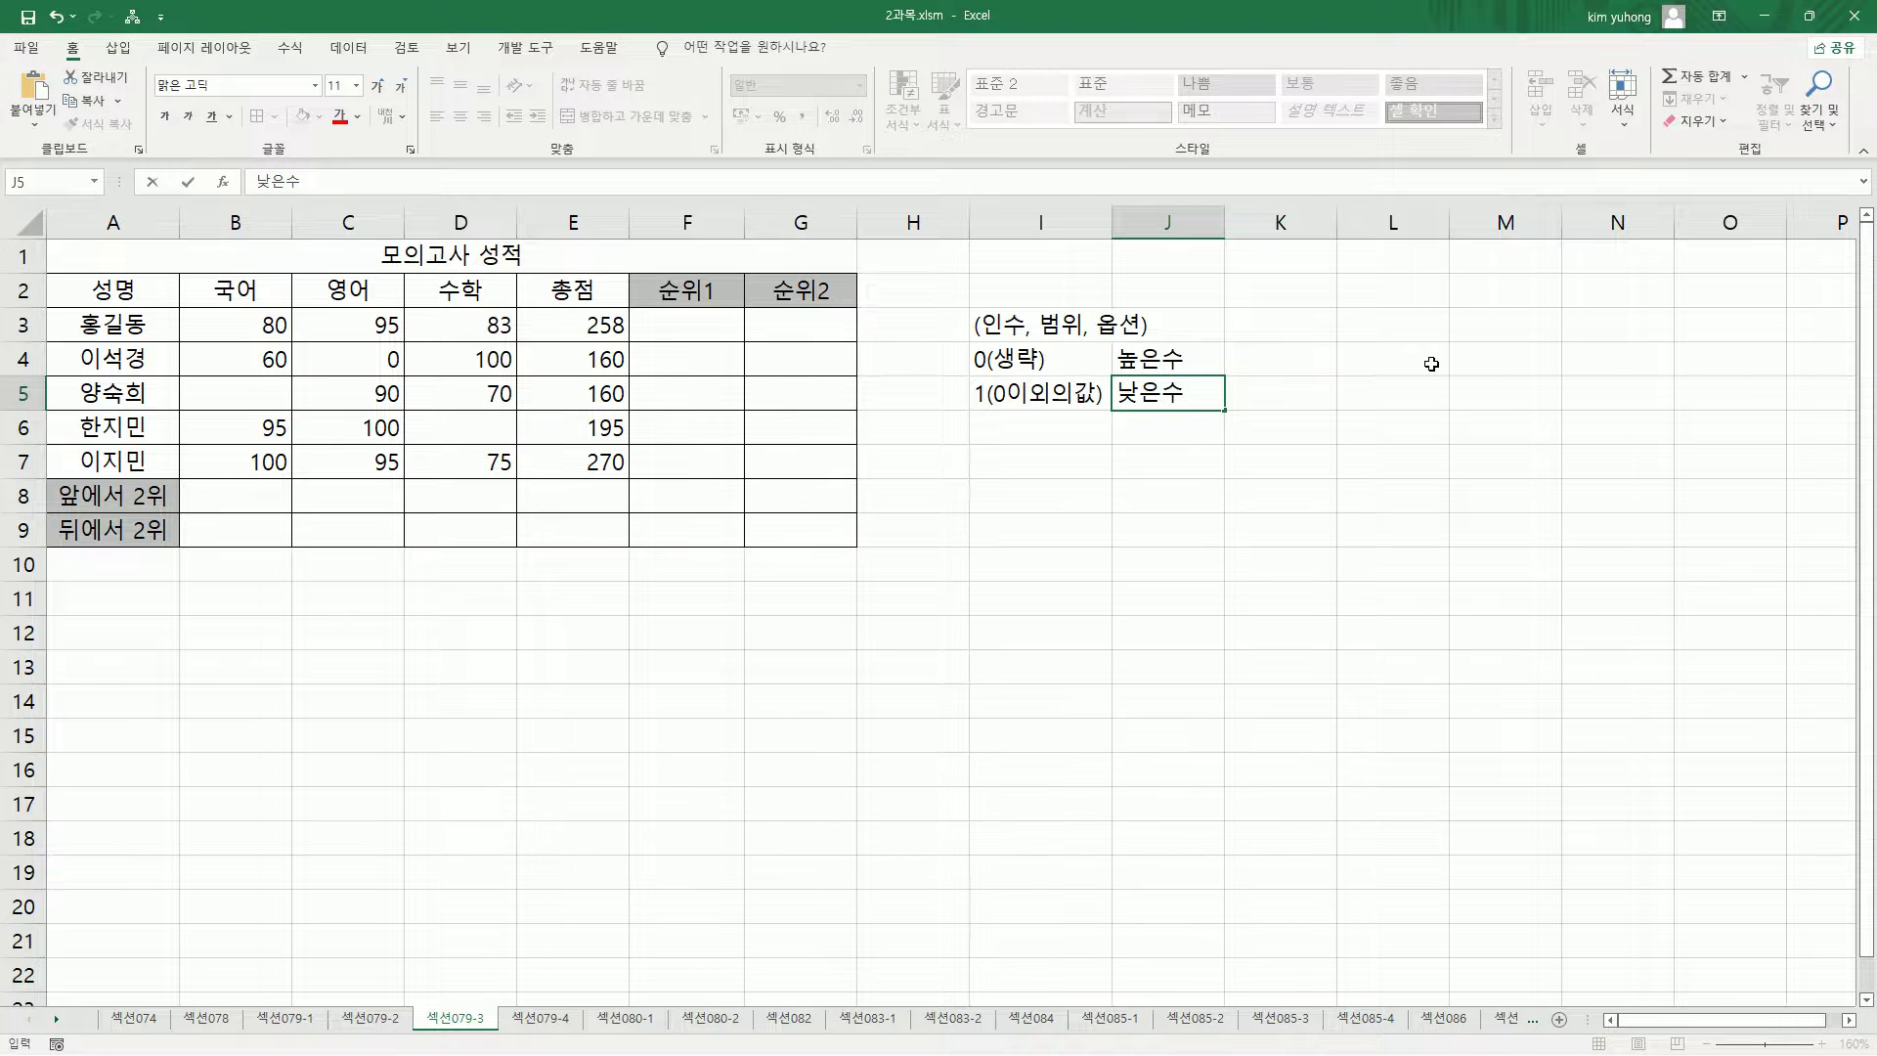
key(Up)
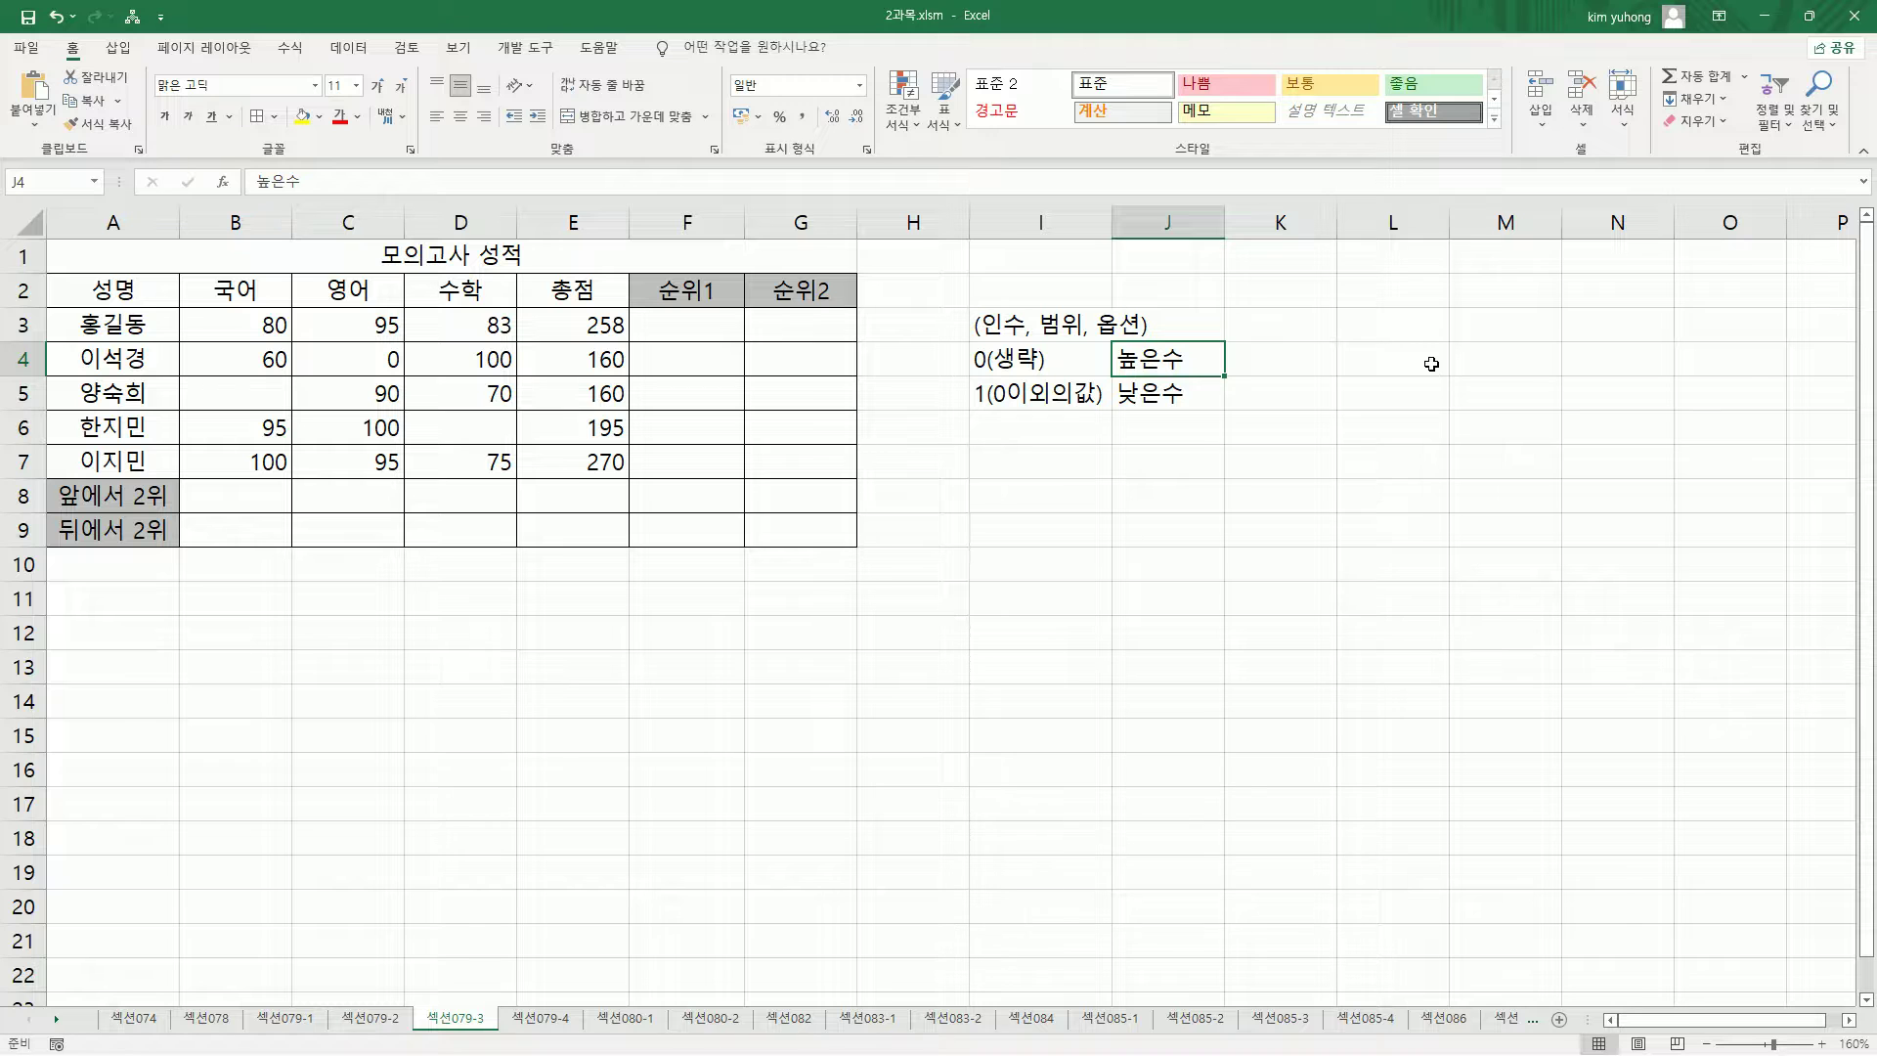
Enter the sort orders "내림차순" in cell K4 and "오름차순" in cell K5
key(Right)
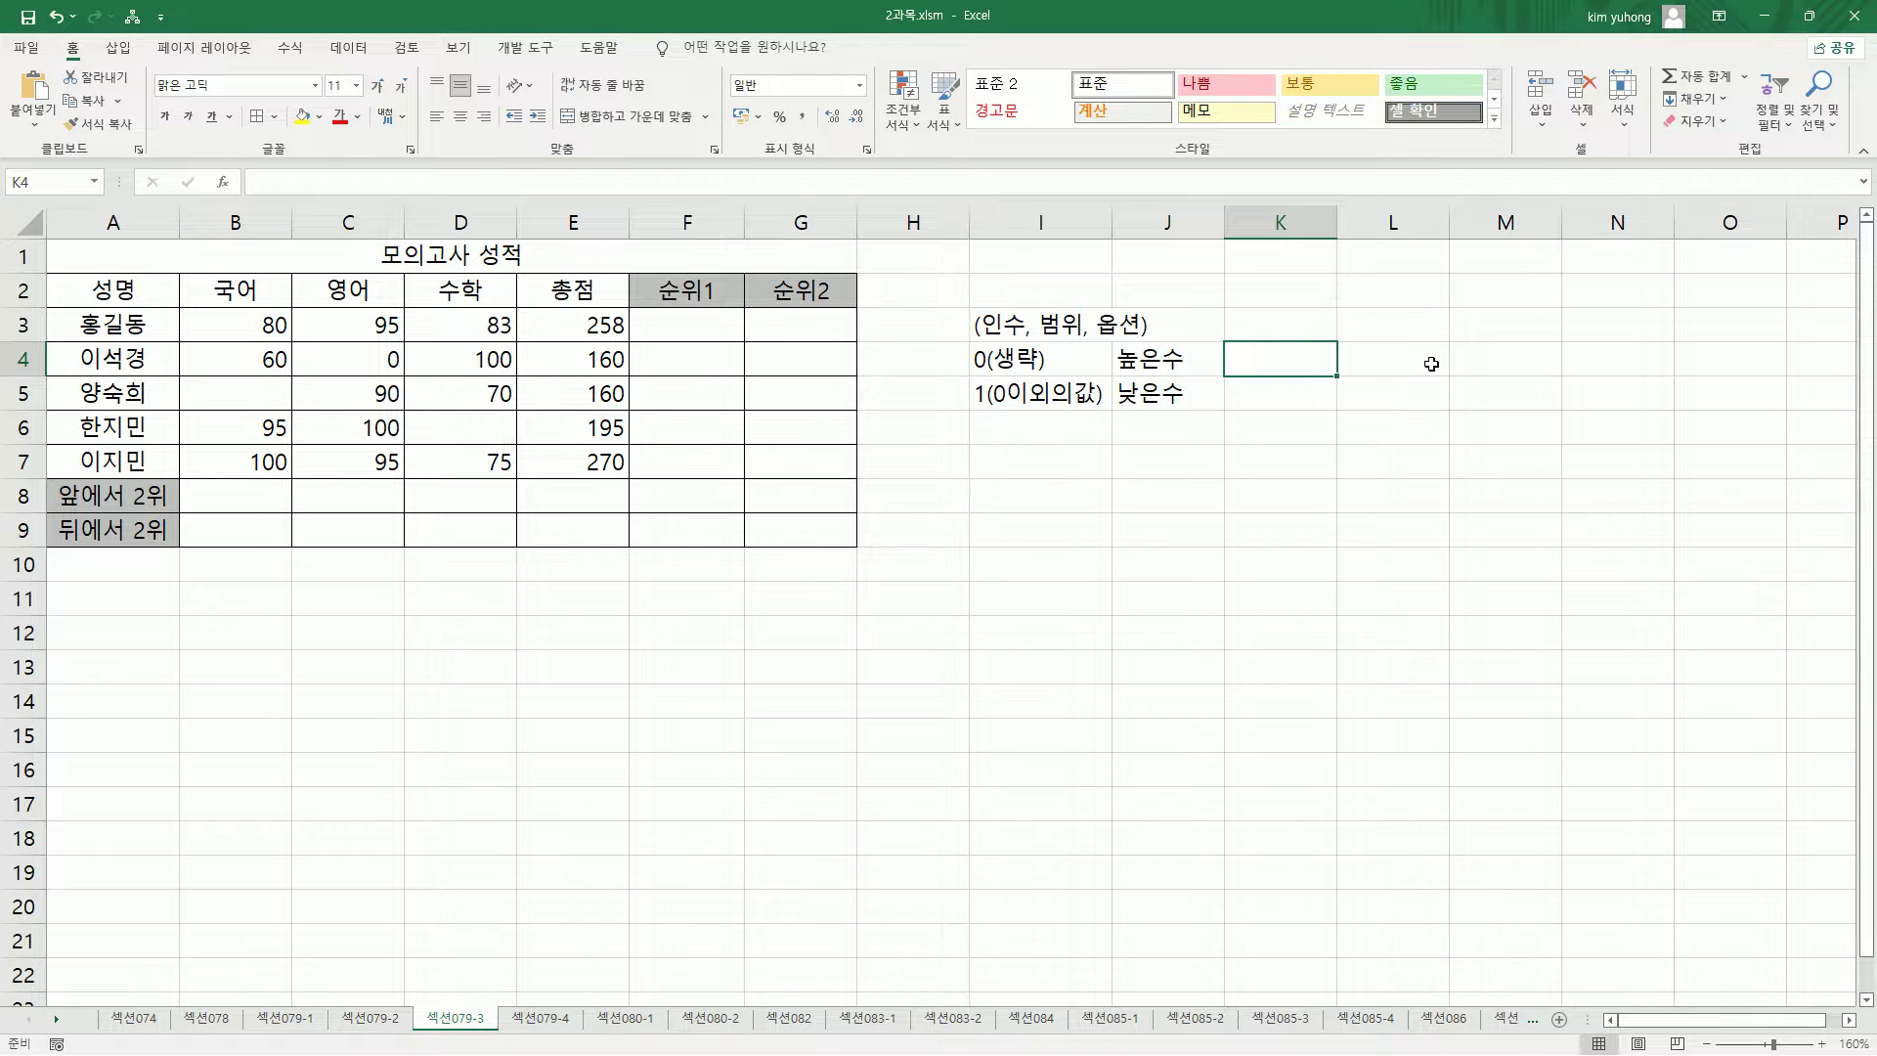
text(내림ㅅ)
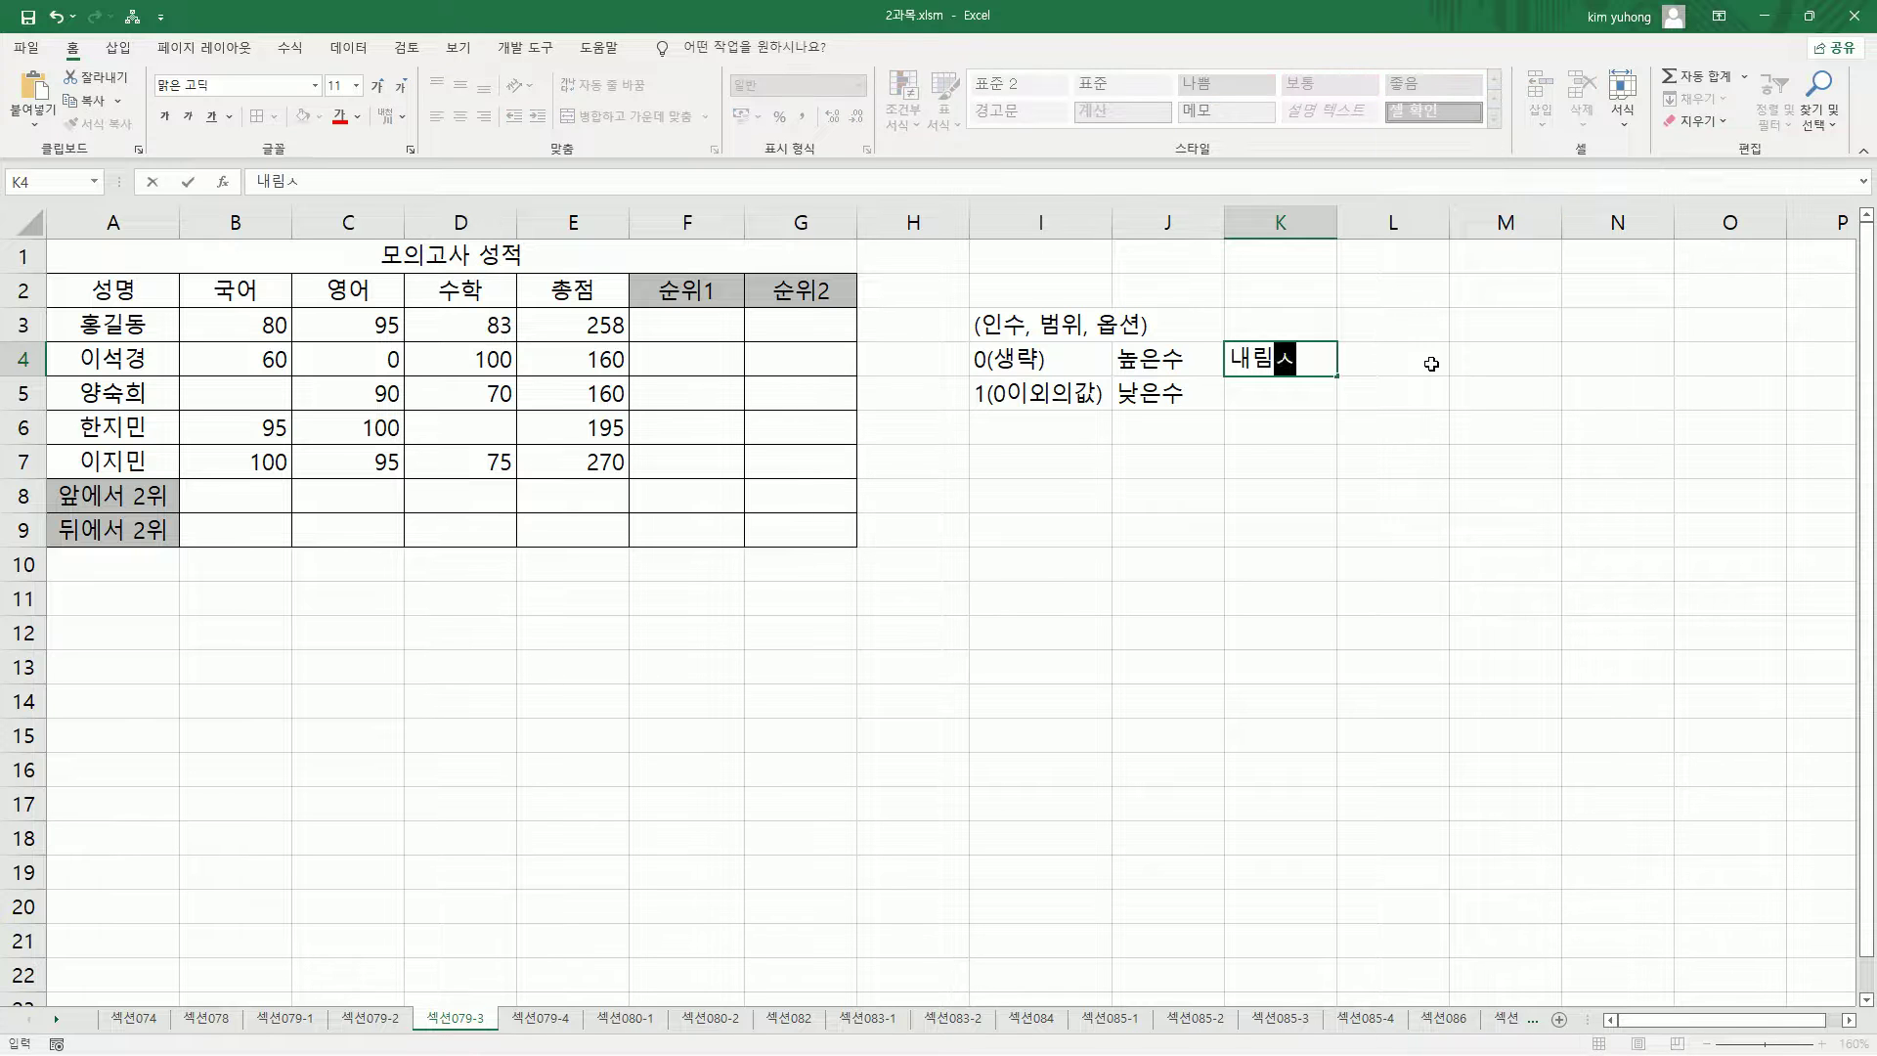
key(BackSpace)
text(차ㅅ)
key(BackSpace)
key(BackSpace)
text(차순)
key(Return)
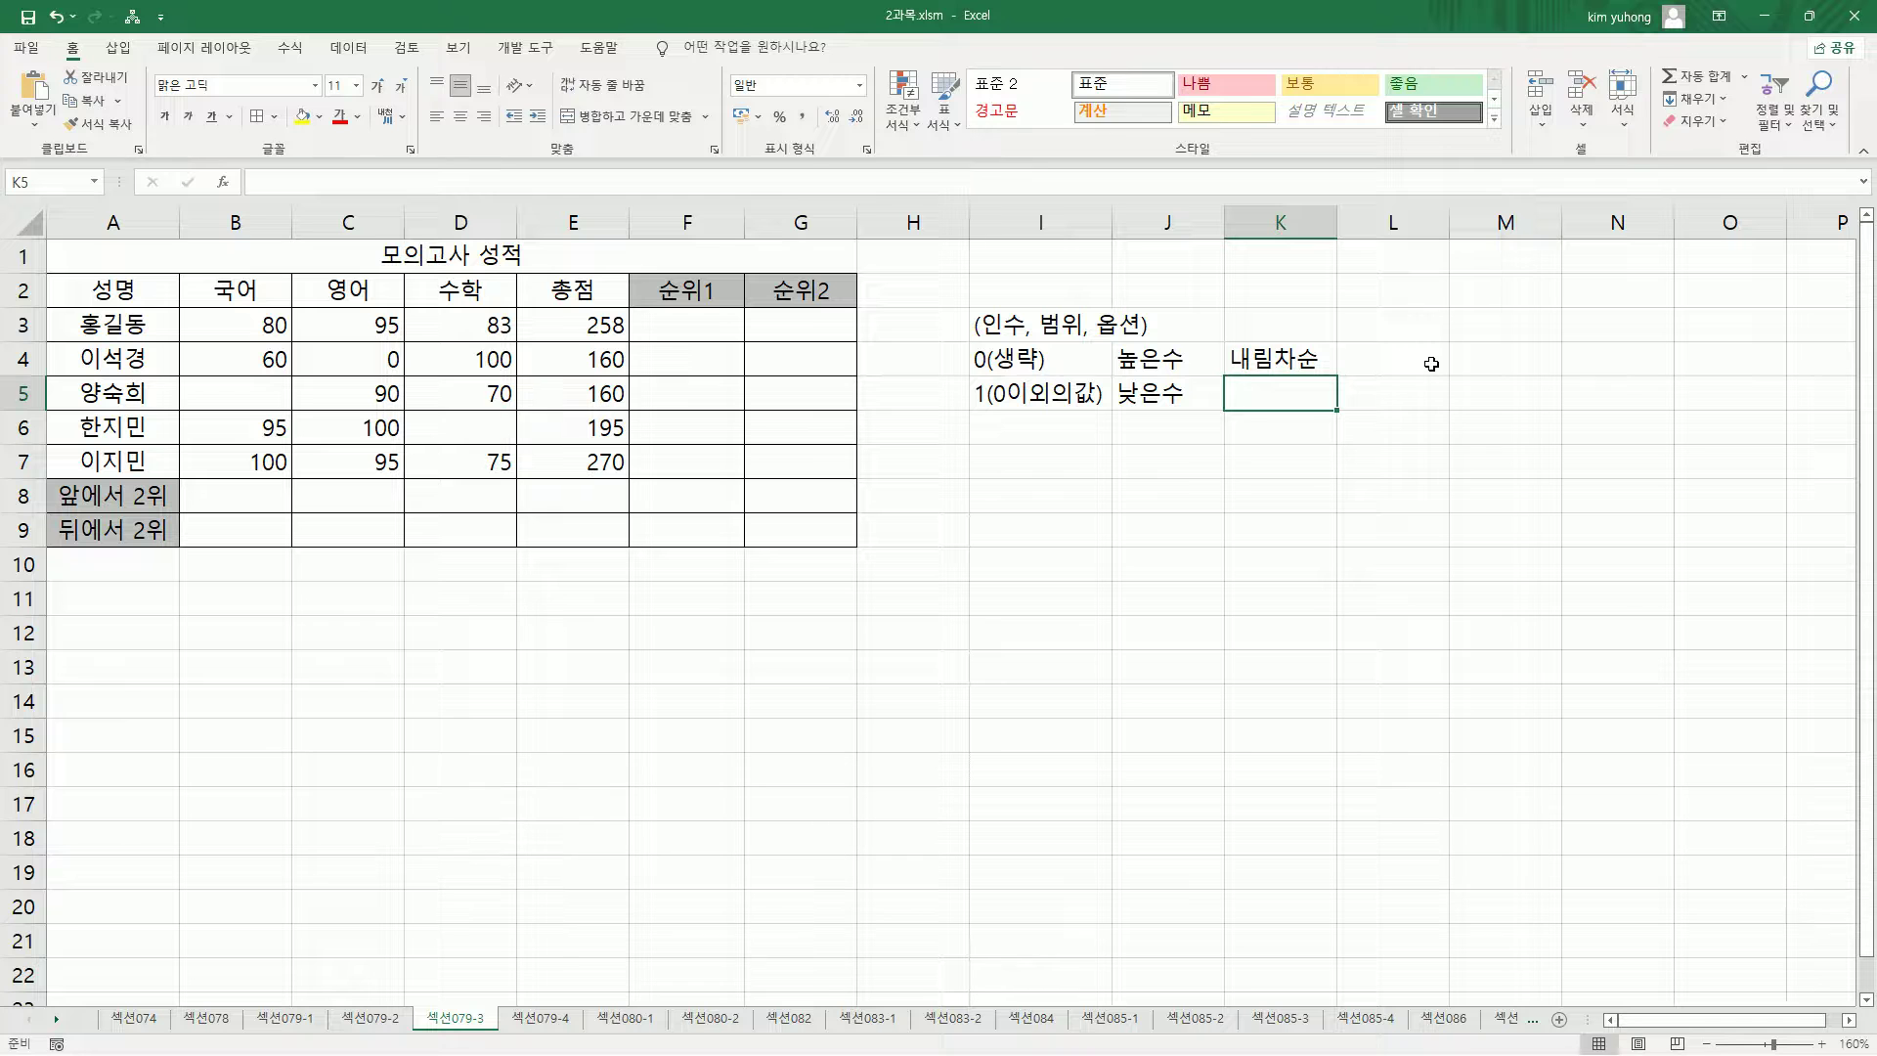
text(오름차순)
key(Return)
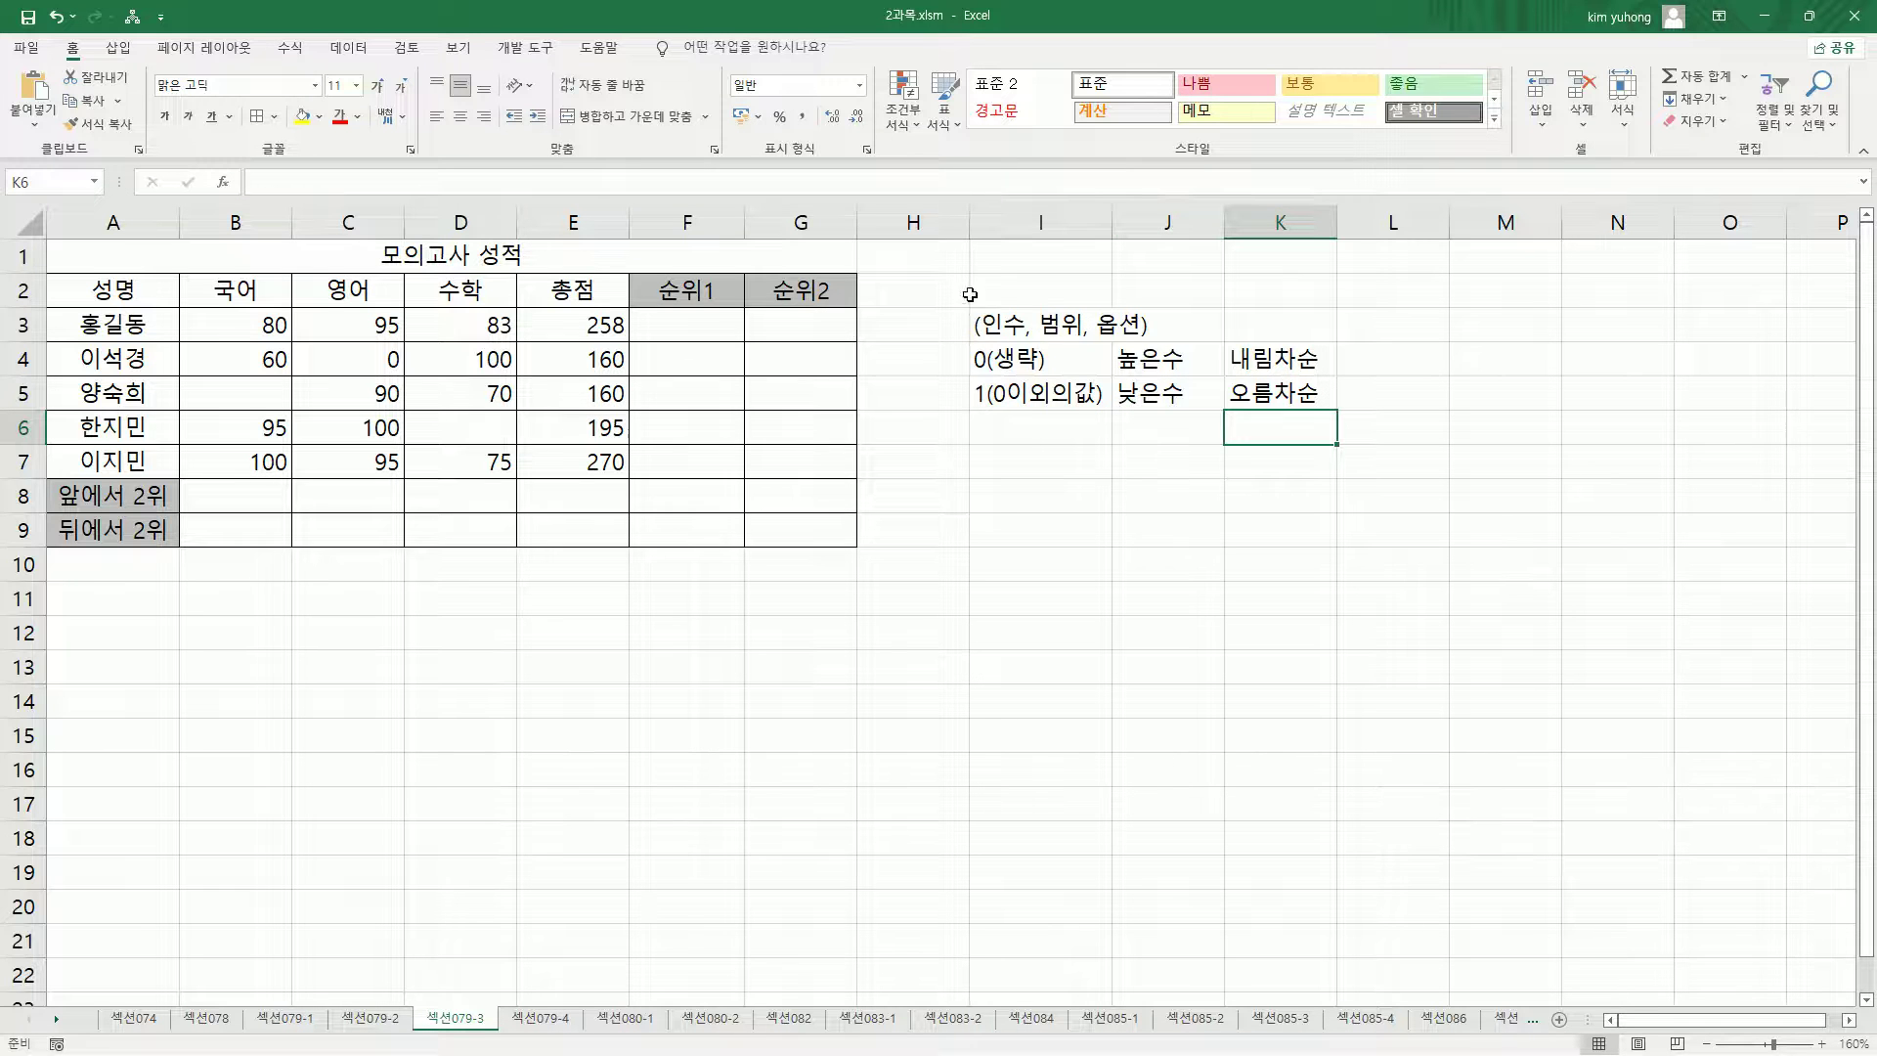
Enter the argument note "(내점수, 범위, 옵션)" in cell I2
click(1013, 293)
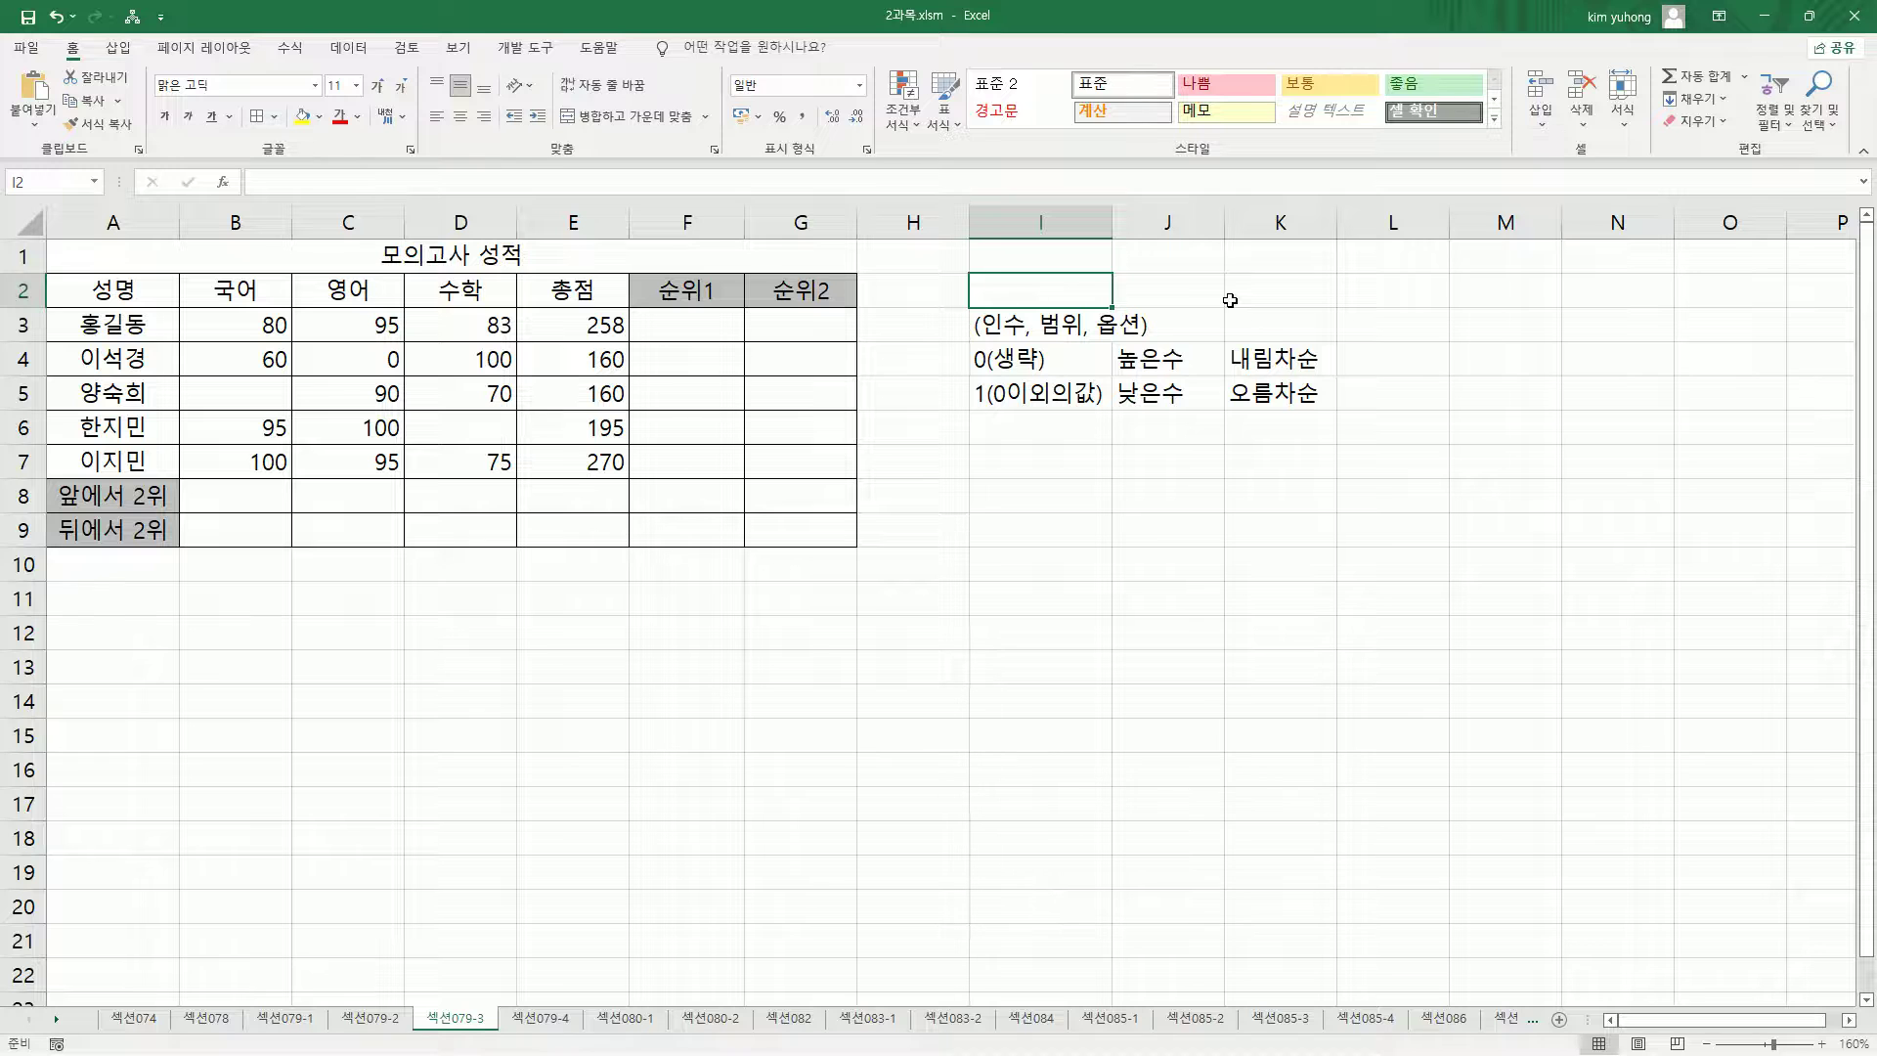
text((내)
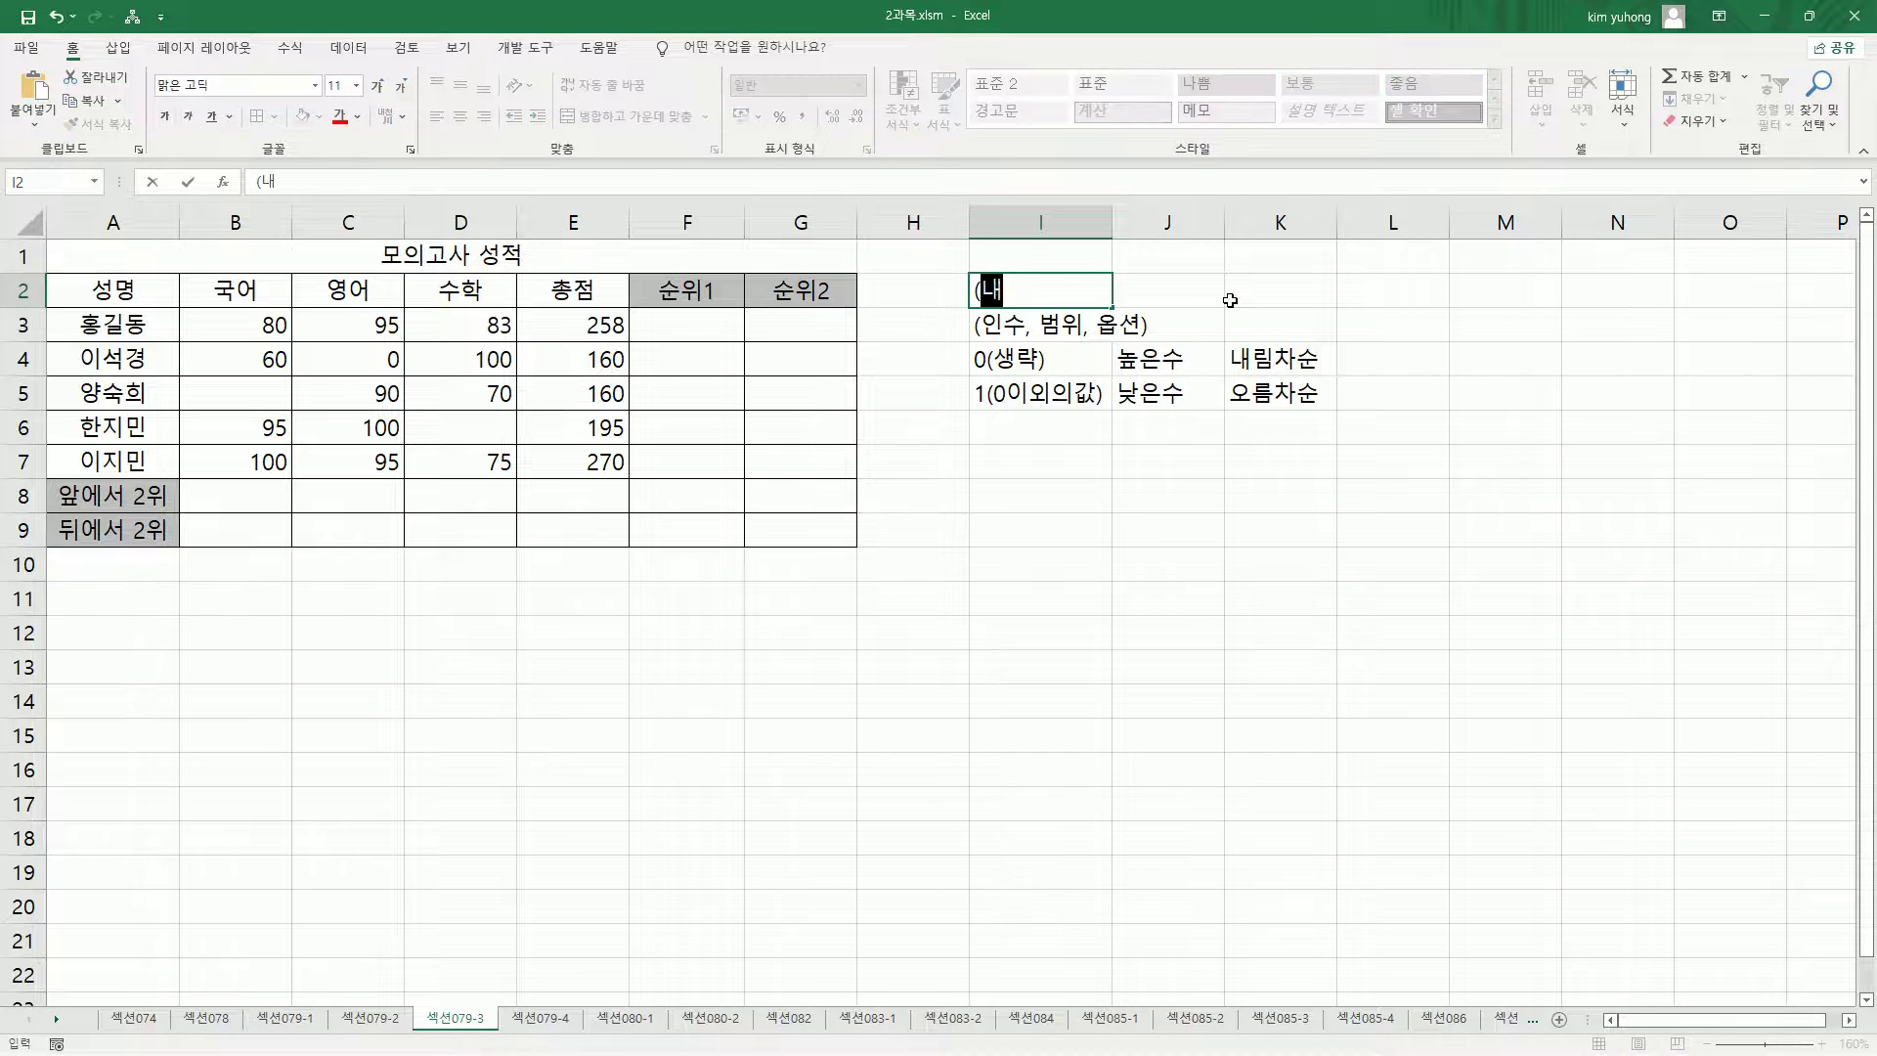
text(점수, 범위,)
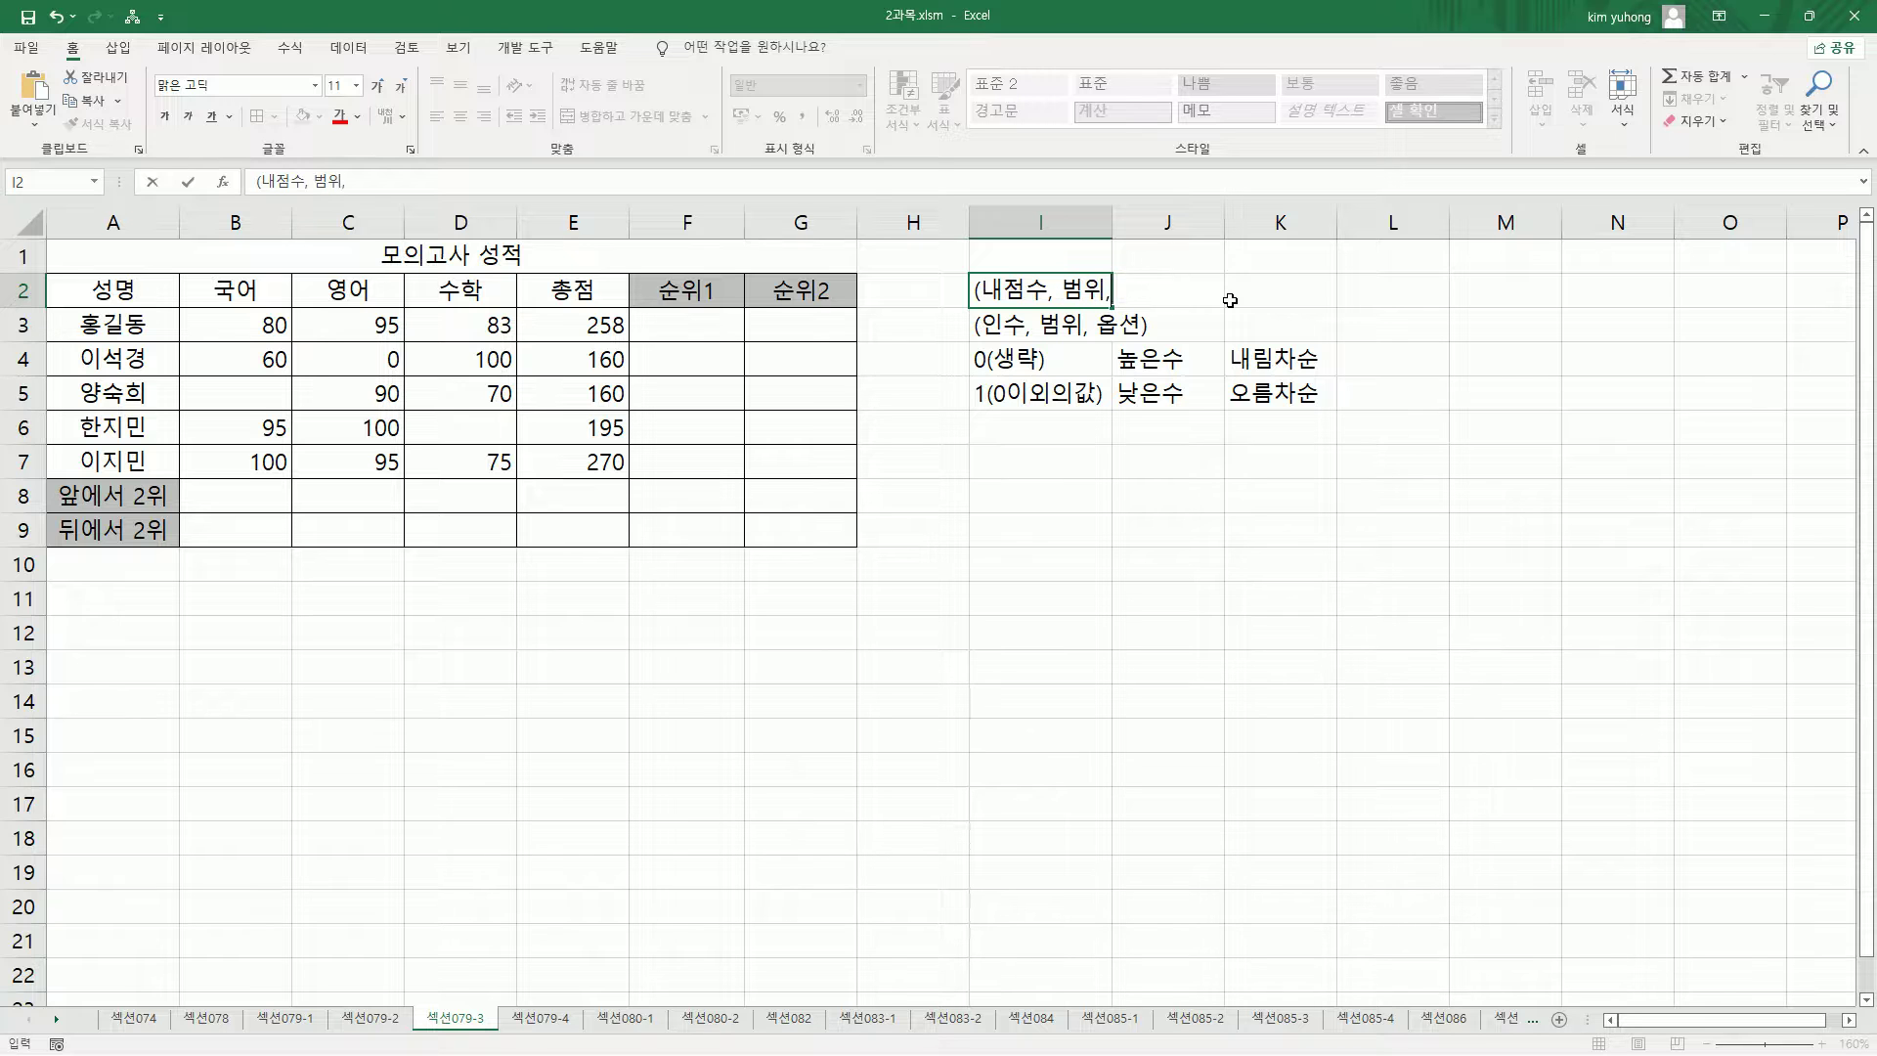
text( ㅇ옵션)()
key(Return)
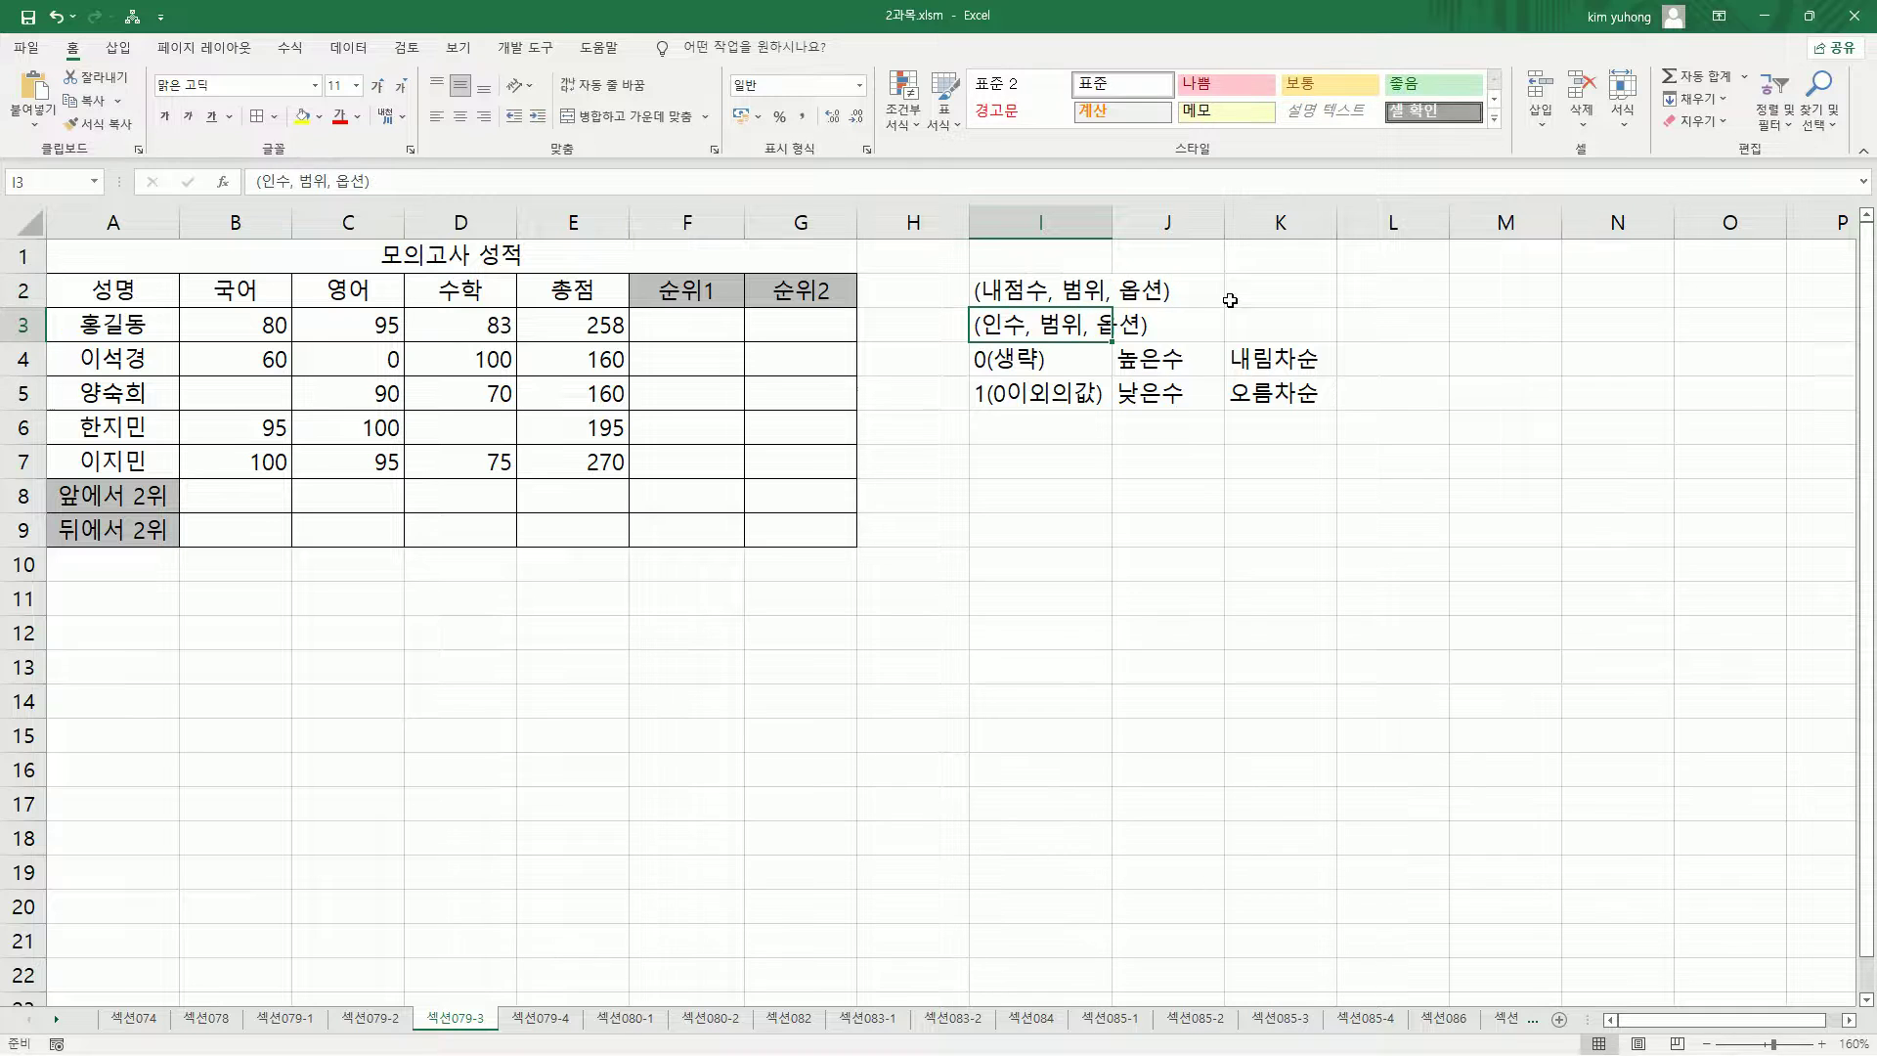
Add " $" after "범위" in the argument notes in cells I3 and I2
double_click(1078, 324)
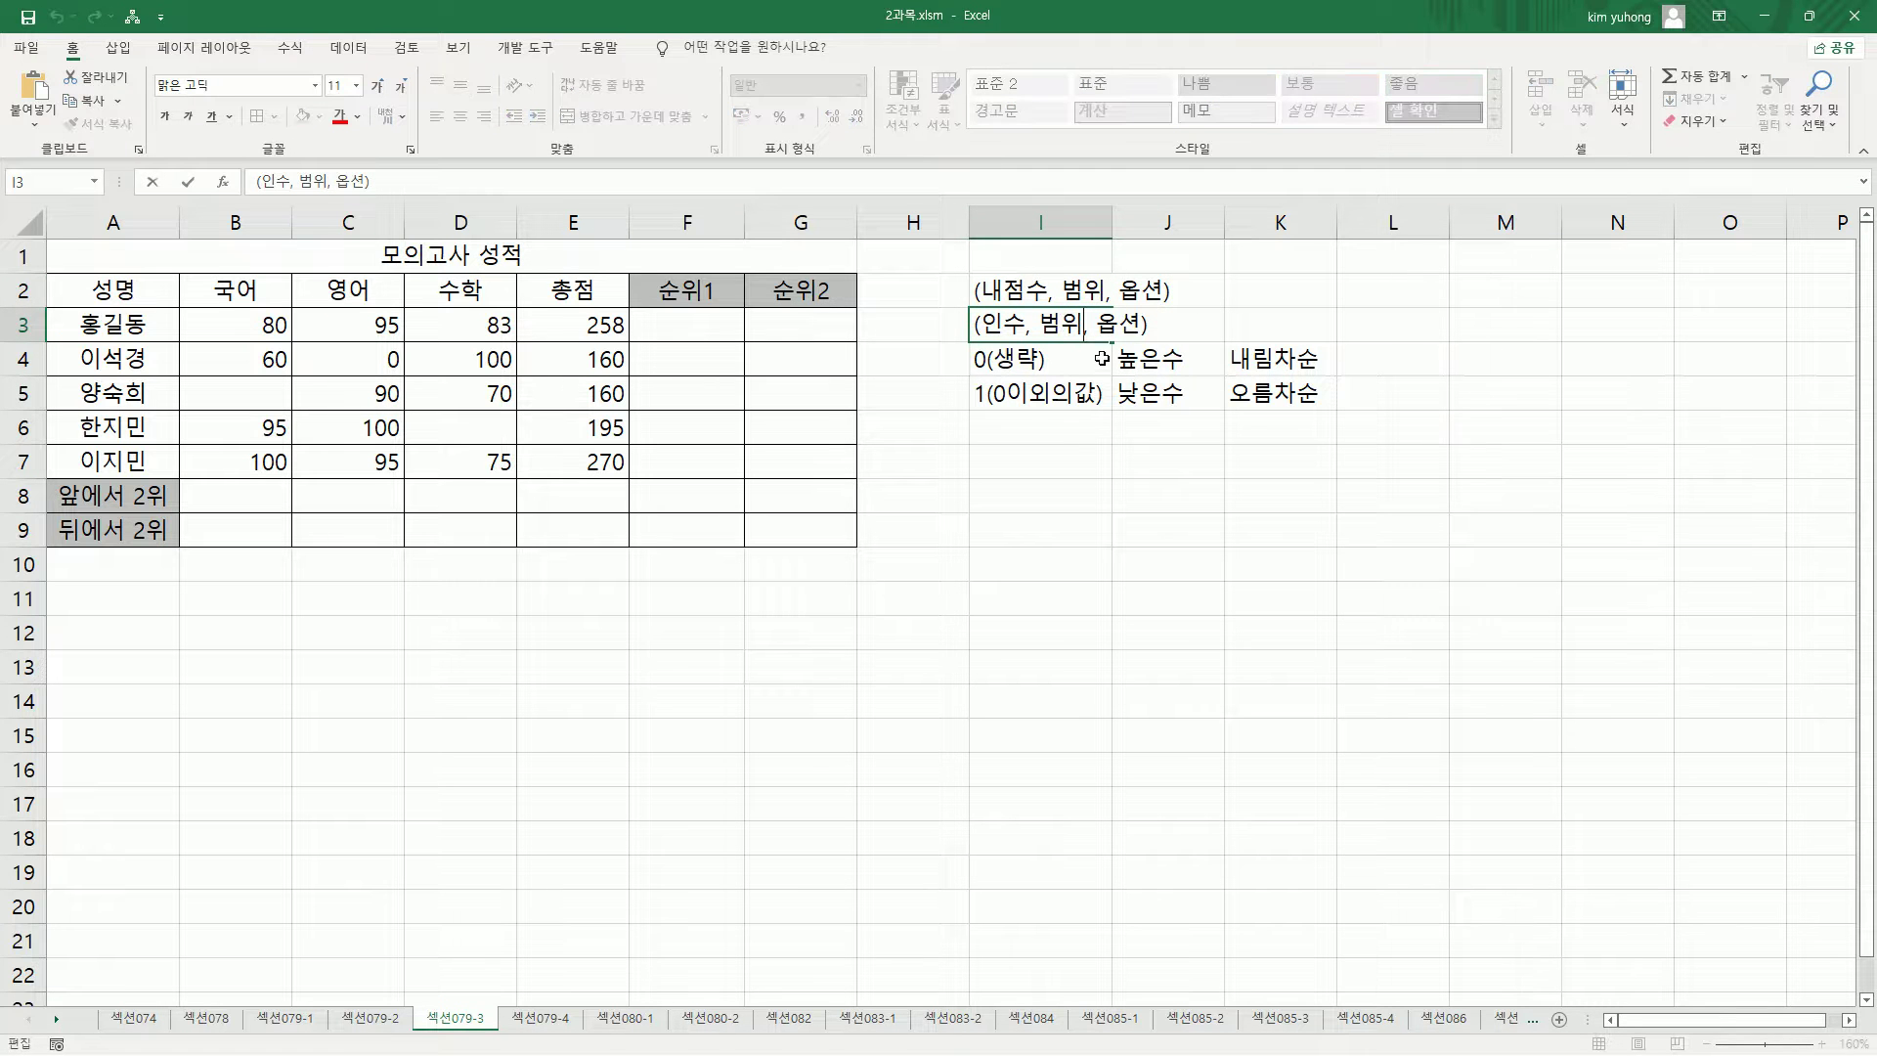
text($)
key(Return)
key(Up)
key(Up)
key(F2)
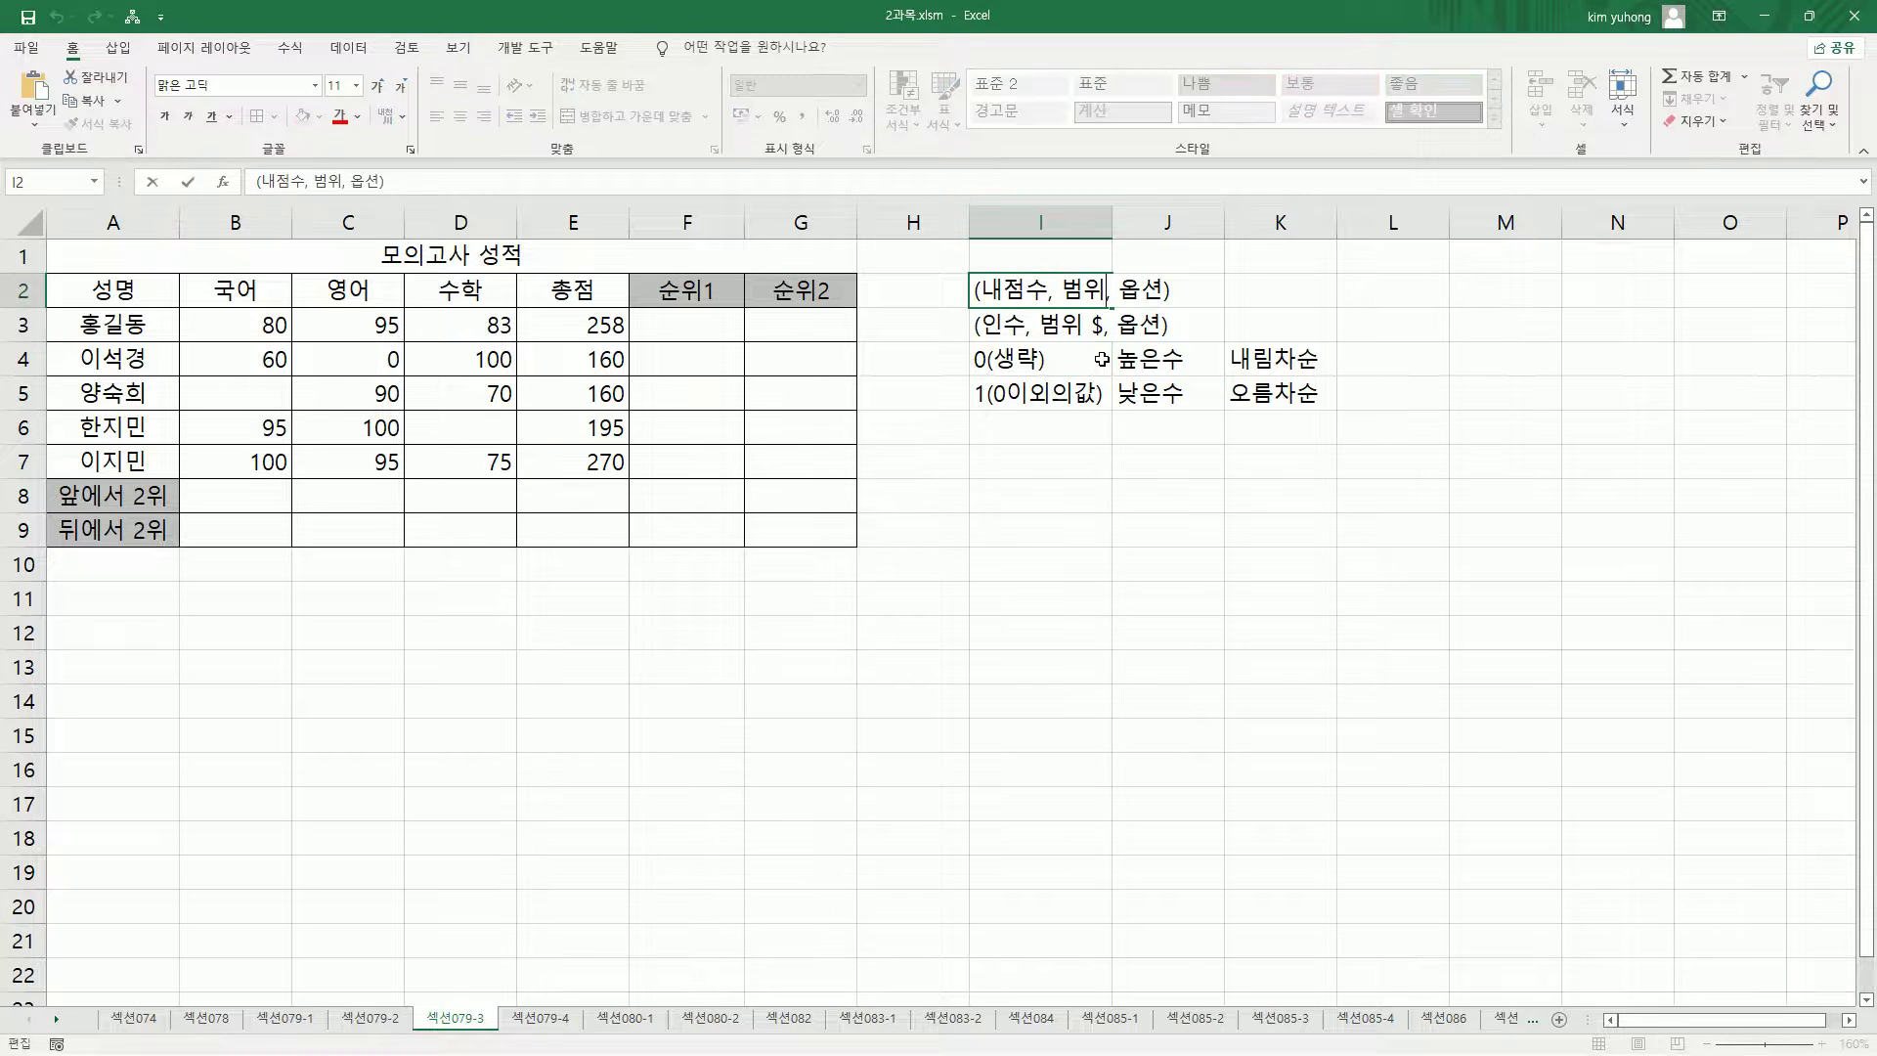
key(Left)
key(Left)
key(Left)
key(Left)
key(Left)
text($)
key(Return)
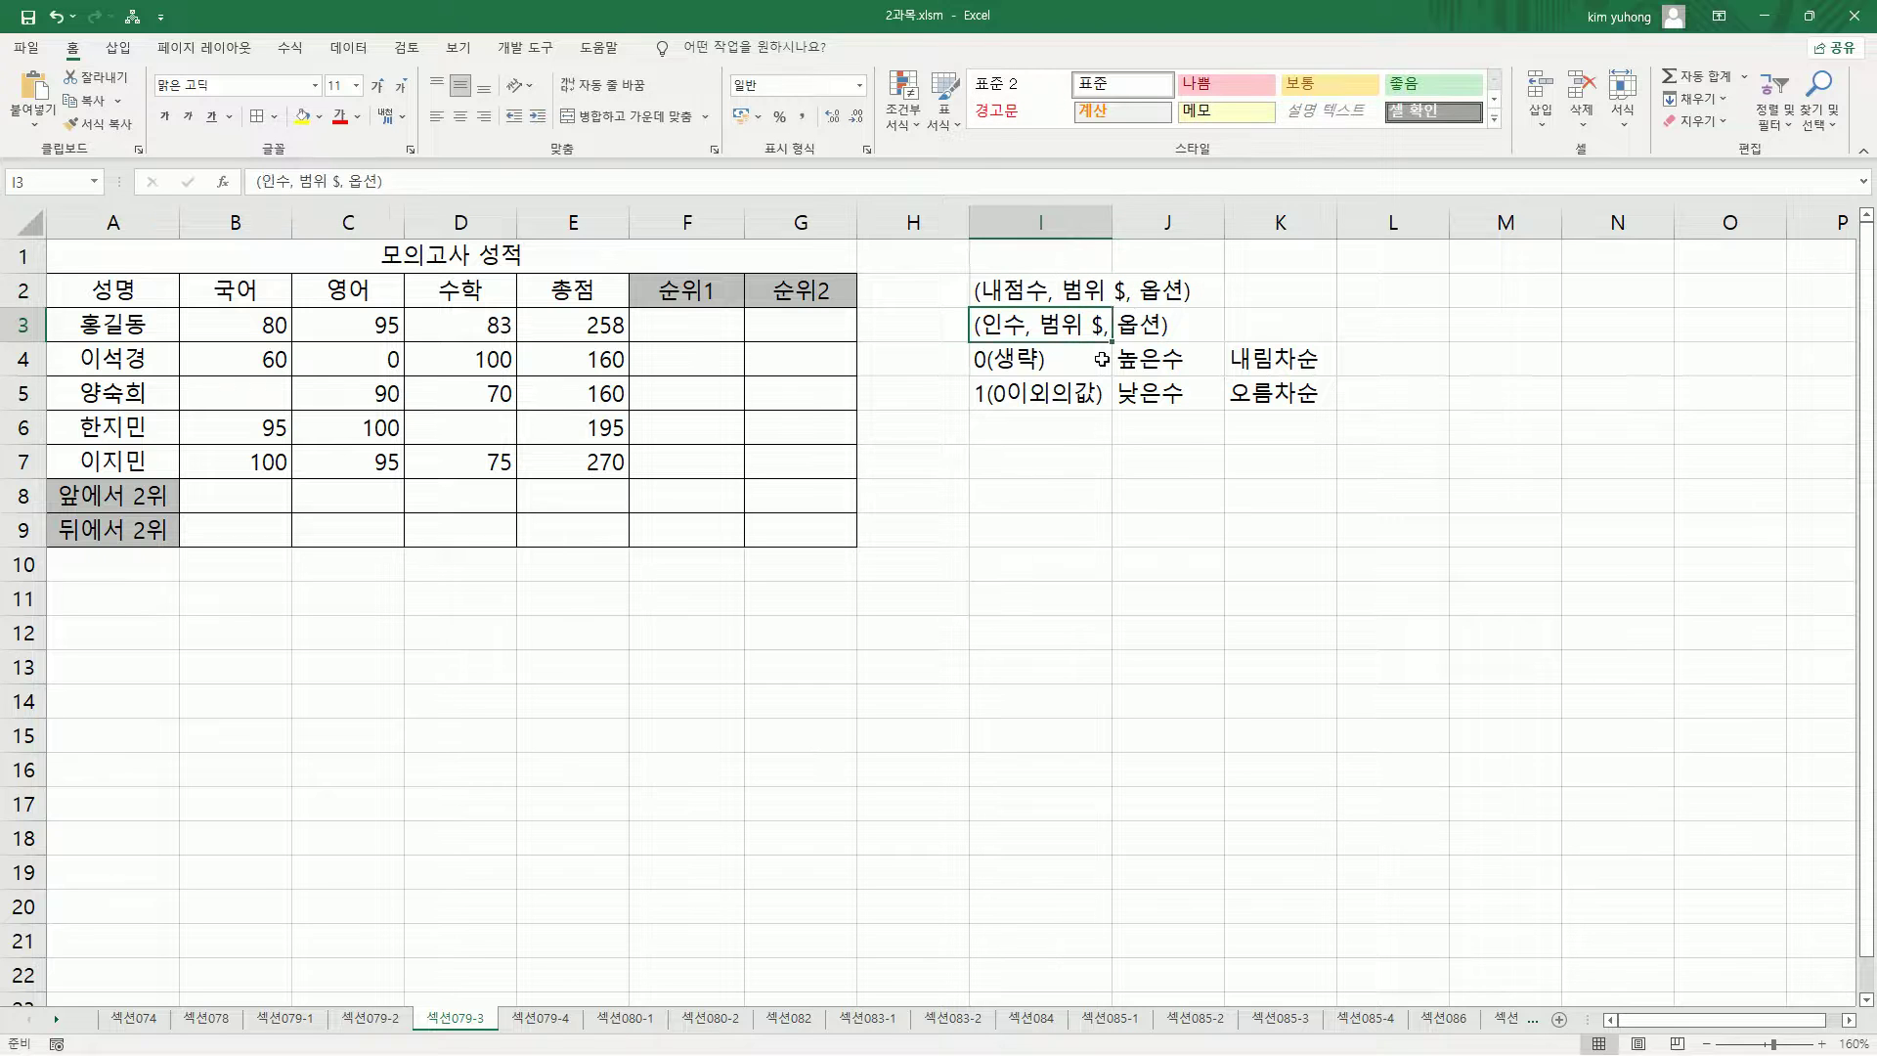
Start a RANK.EQ formula in cell F3 of the 순위1 column, up to the opening parenthesis
key(Left)
key(Left)
key(Left)
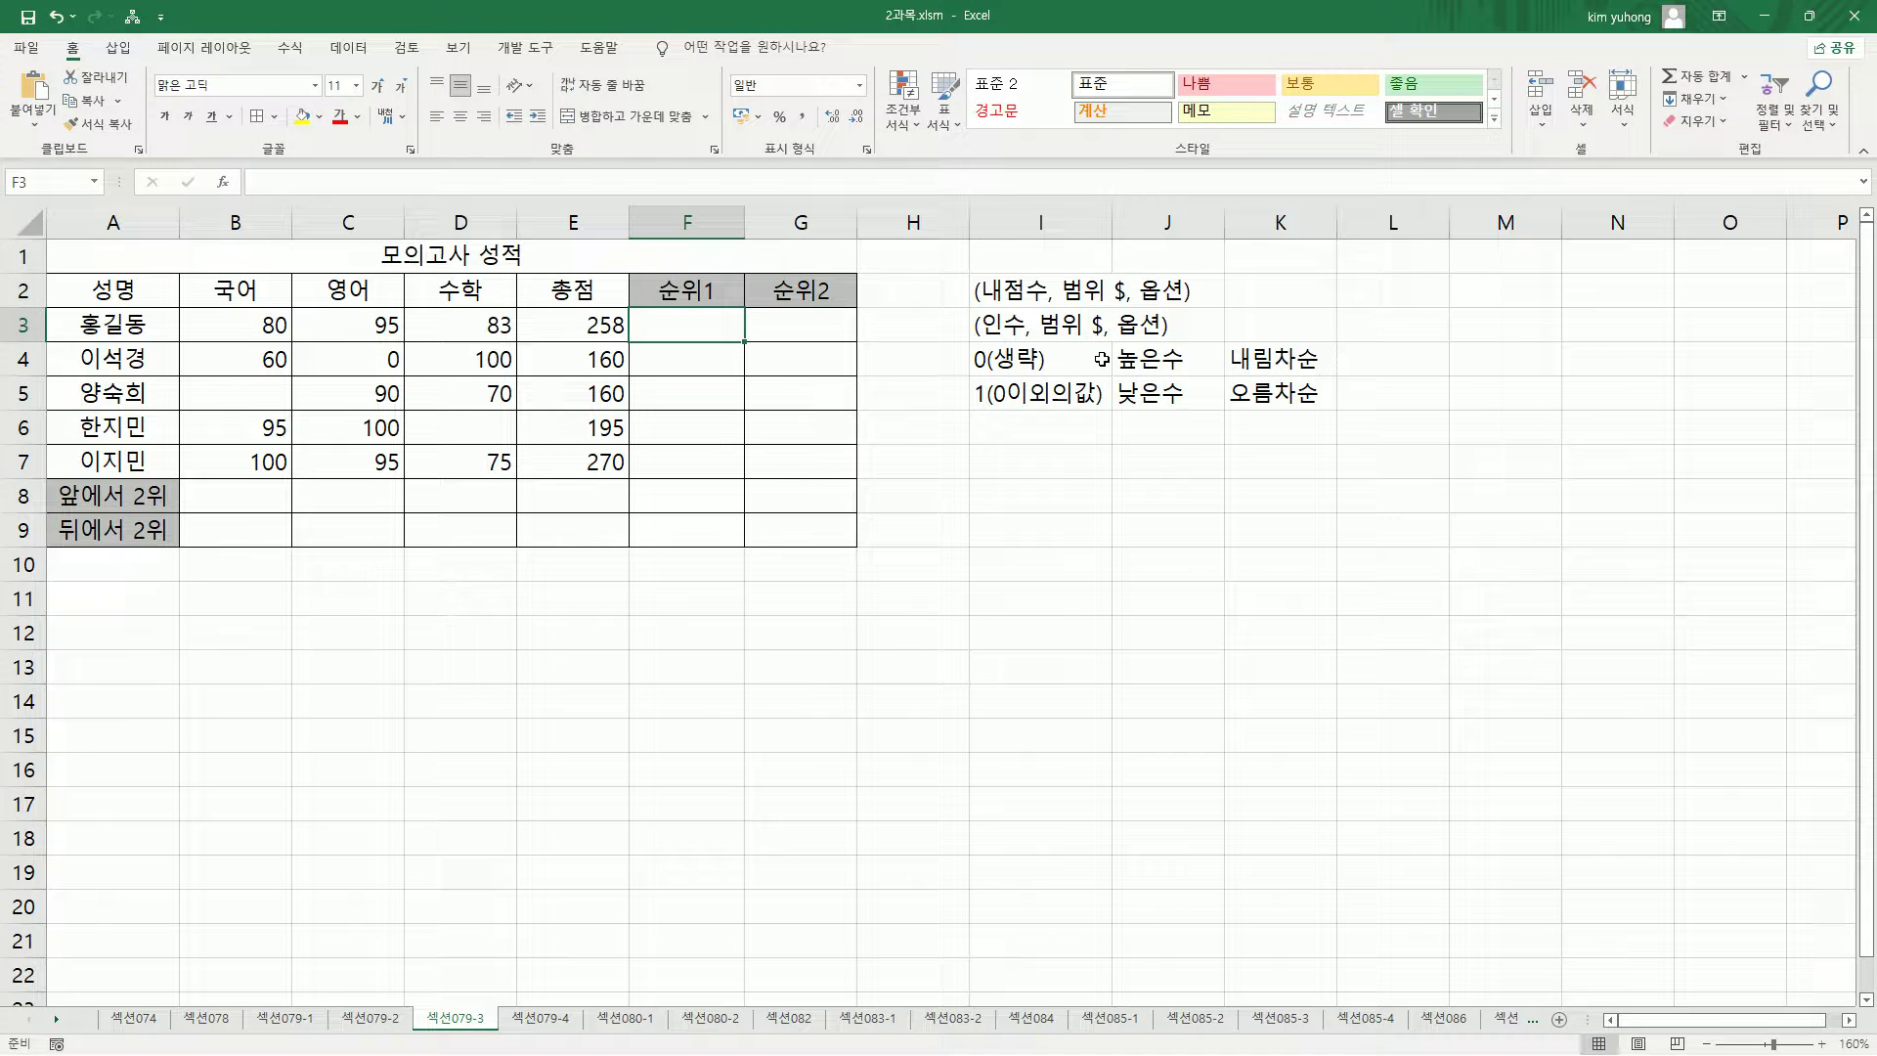
text(=)
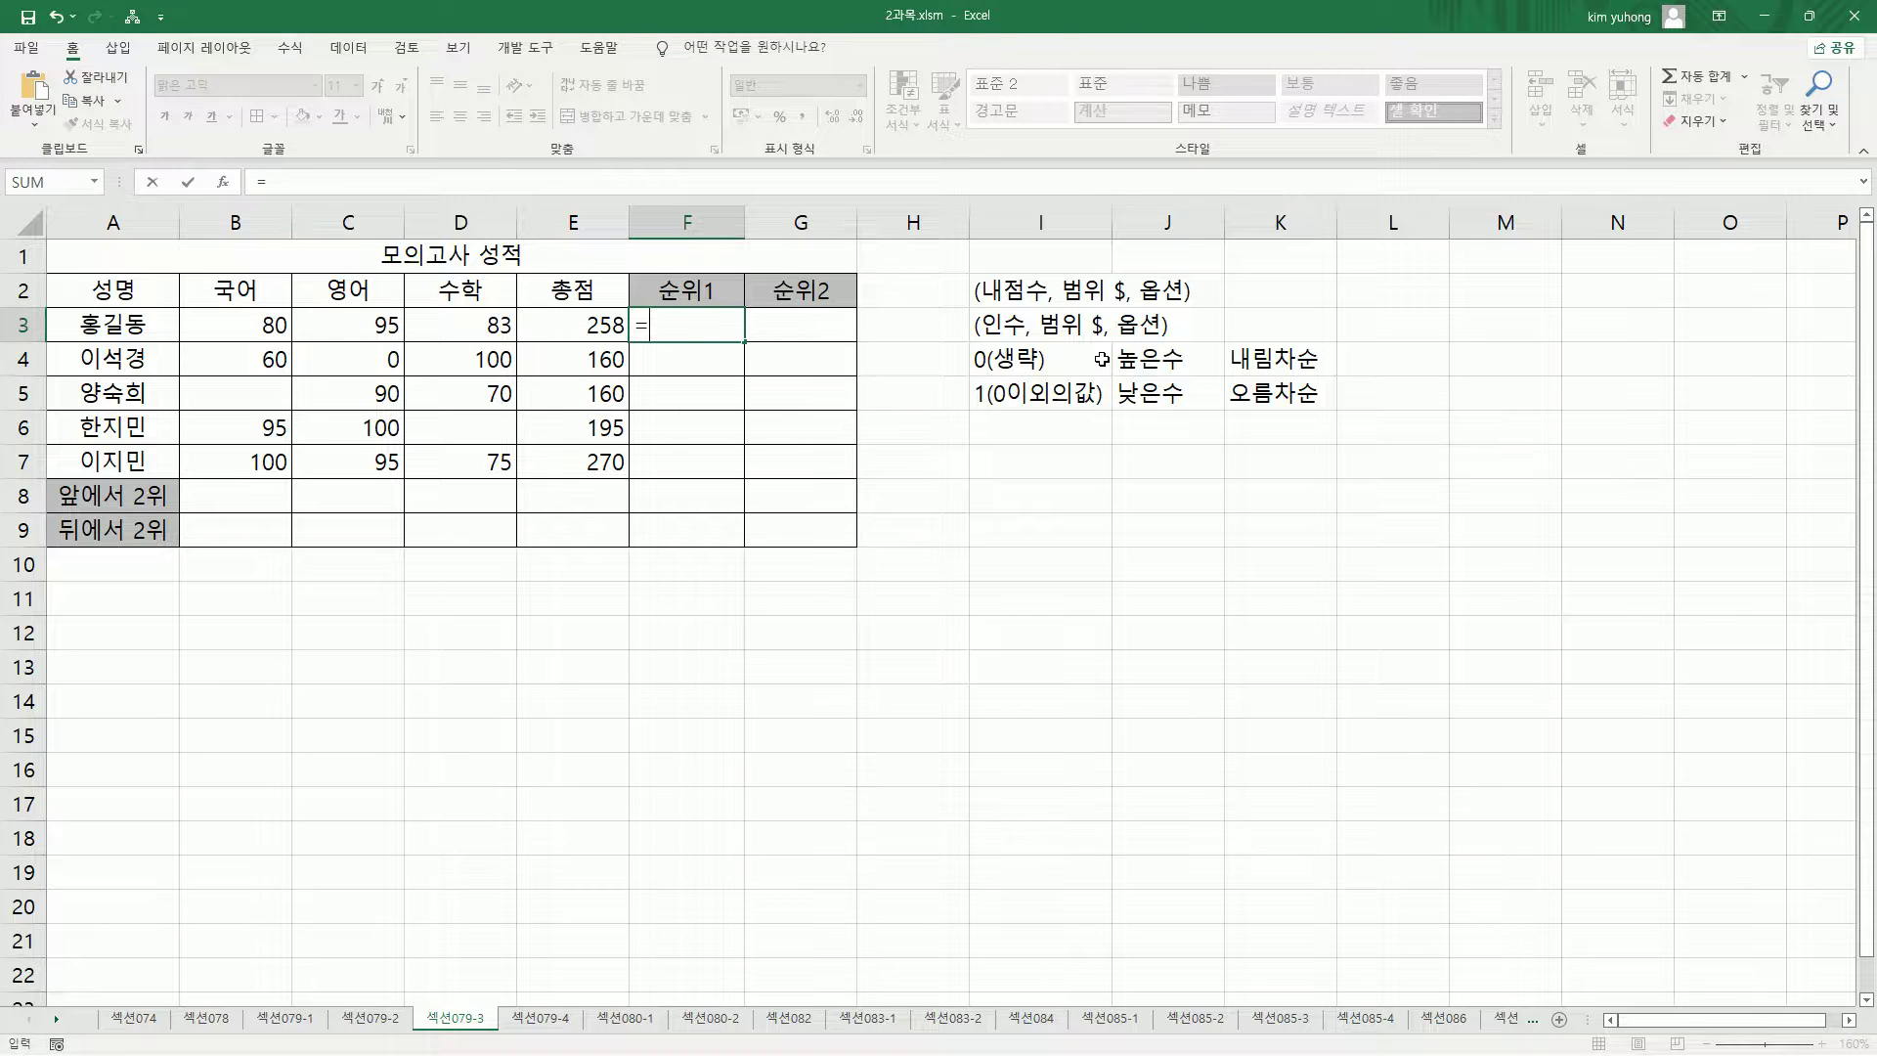
text(rank.eq()
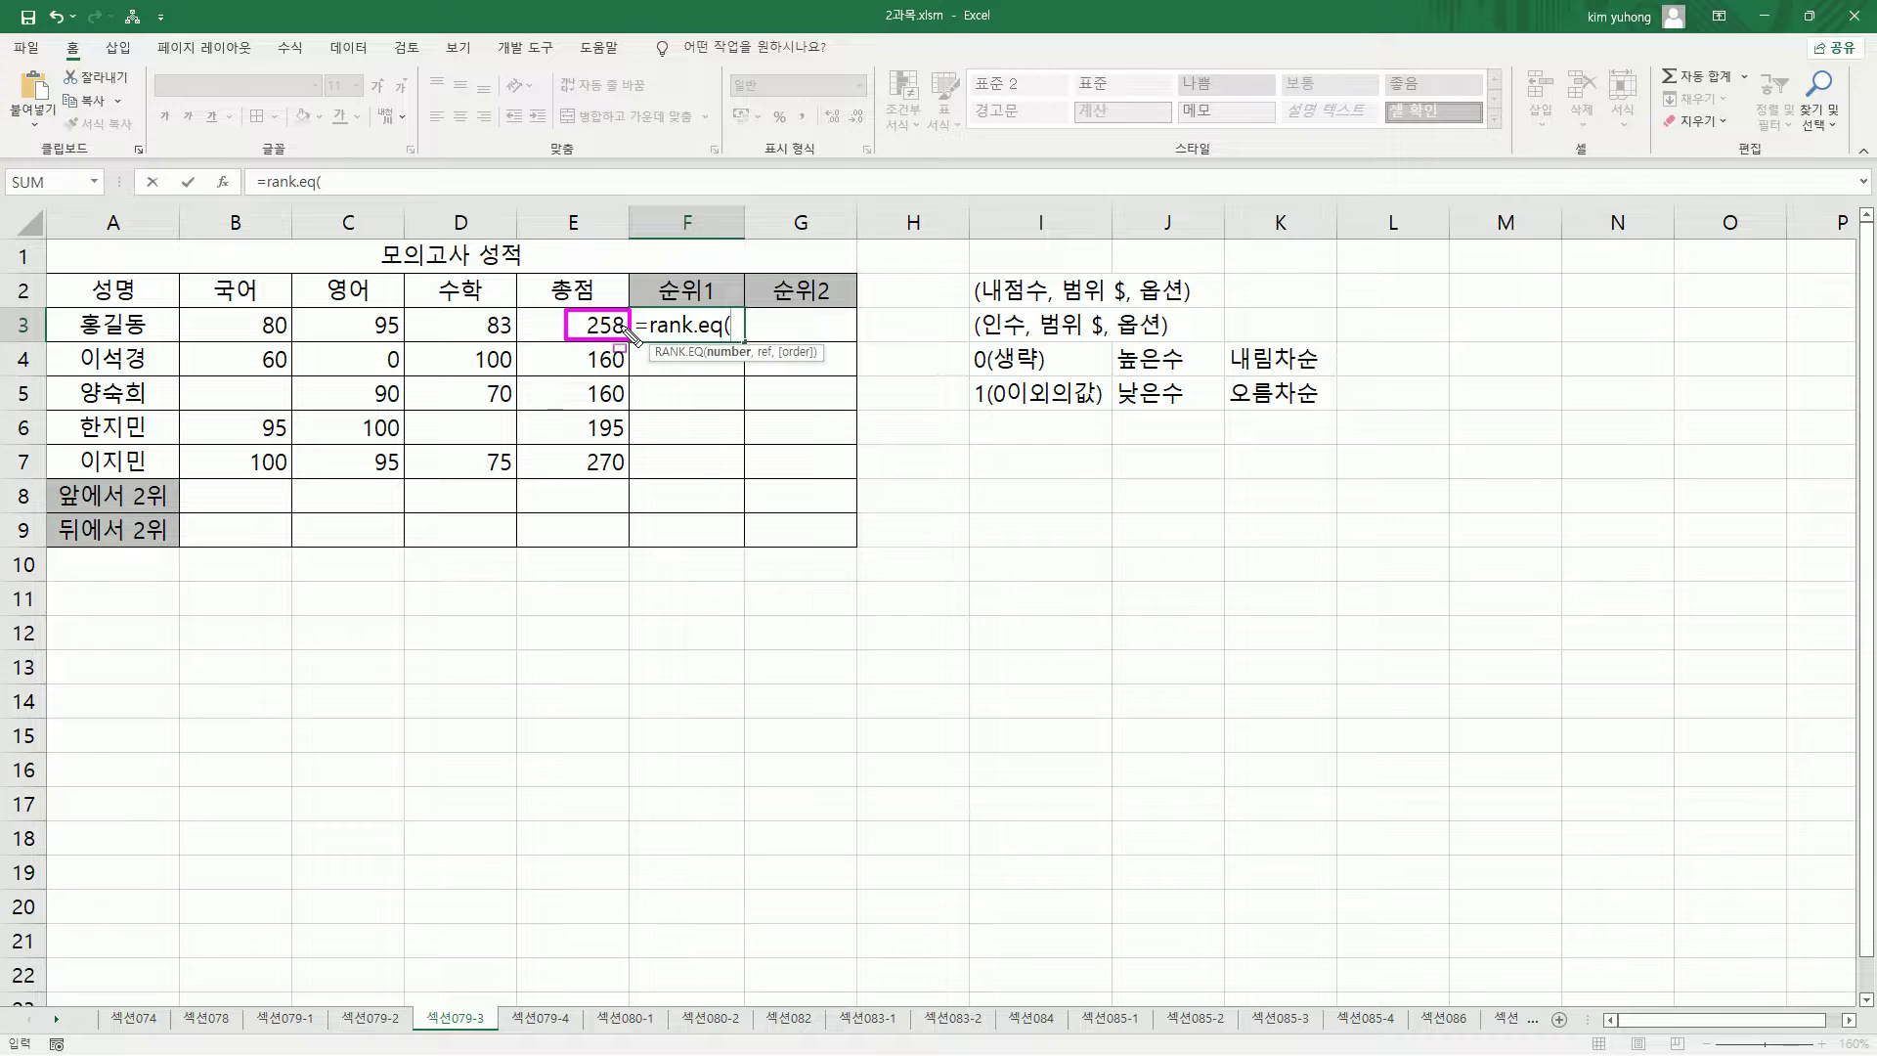
mouse_move(545, 303)
mouse_down()
mouse_move(555, 398)
mouse_move(634, 480)
mouse_up()
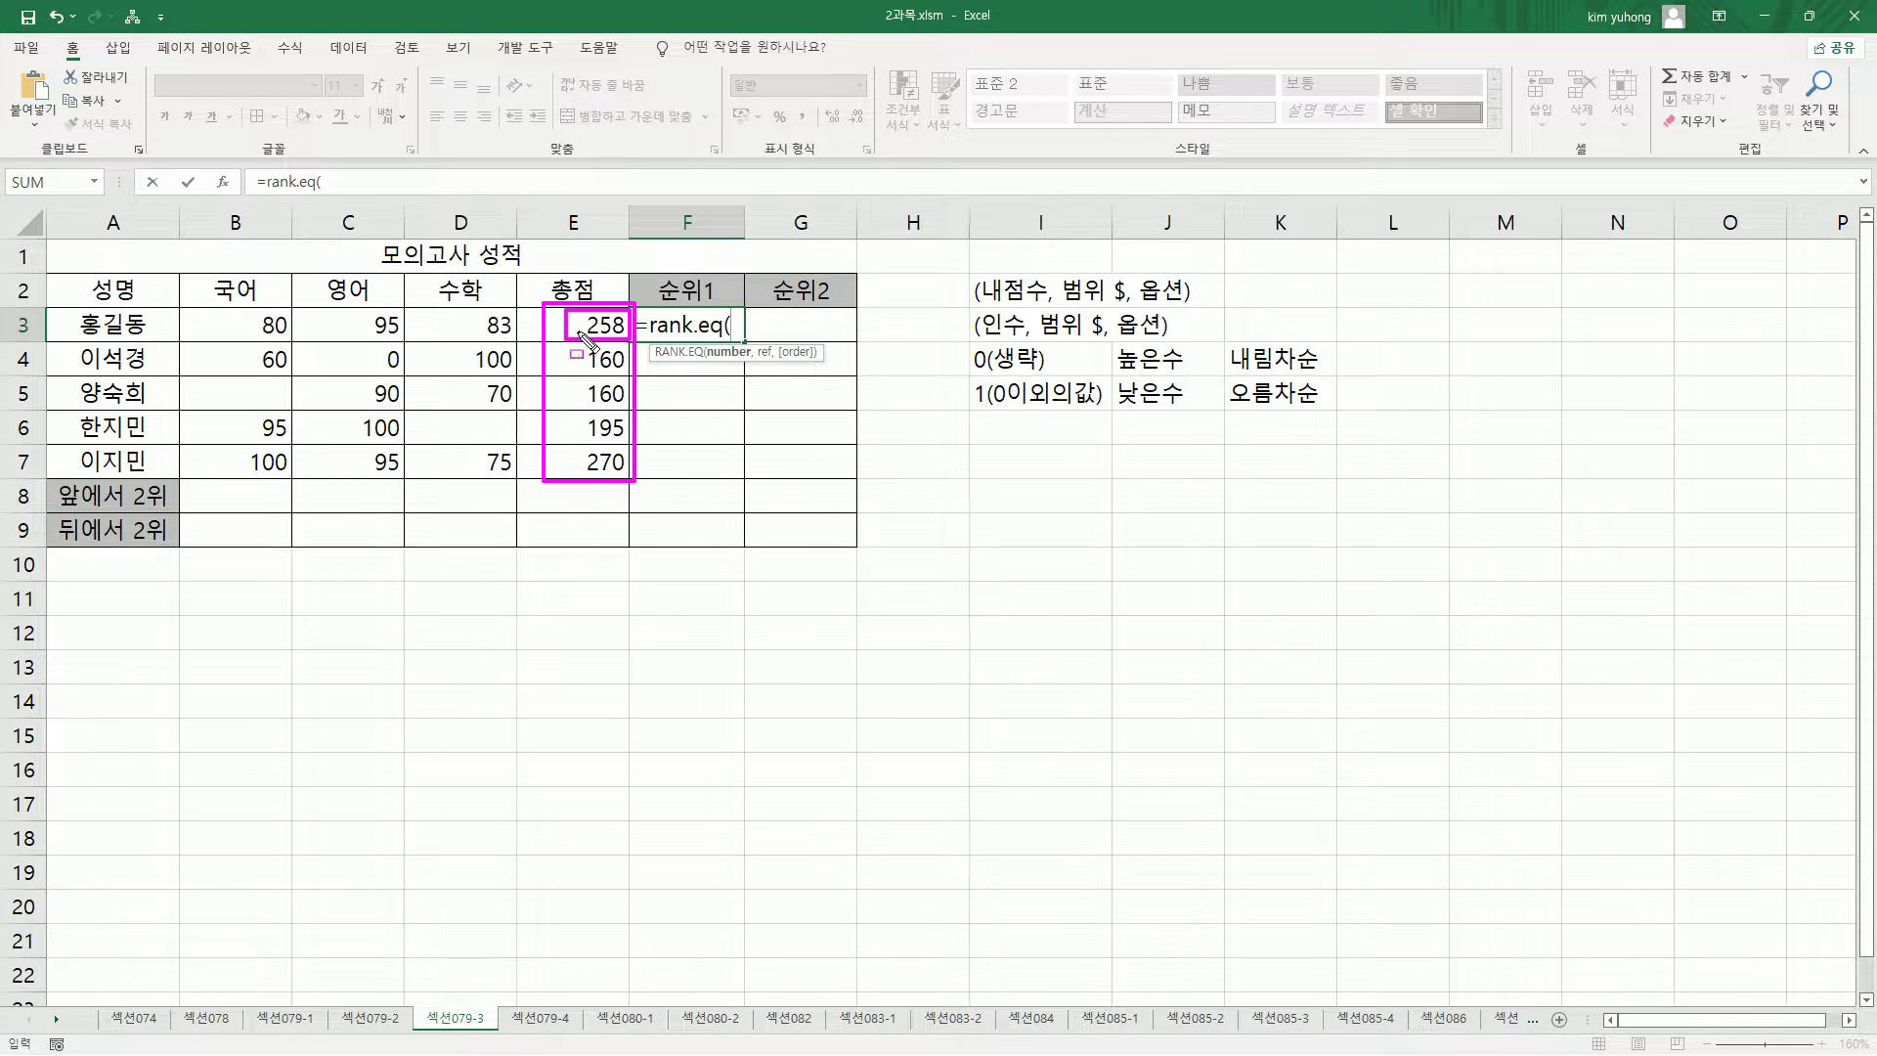
mouse_move(981, 335)
mouse_down()
mouse_move(1012, 335)
mouse_move(1028, 301)
mouse_up()
mouse_move(557, 315)
mouse_down()
mouse_move(552, 460)
mouse_move(633, 486)
mouse_up()
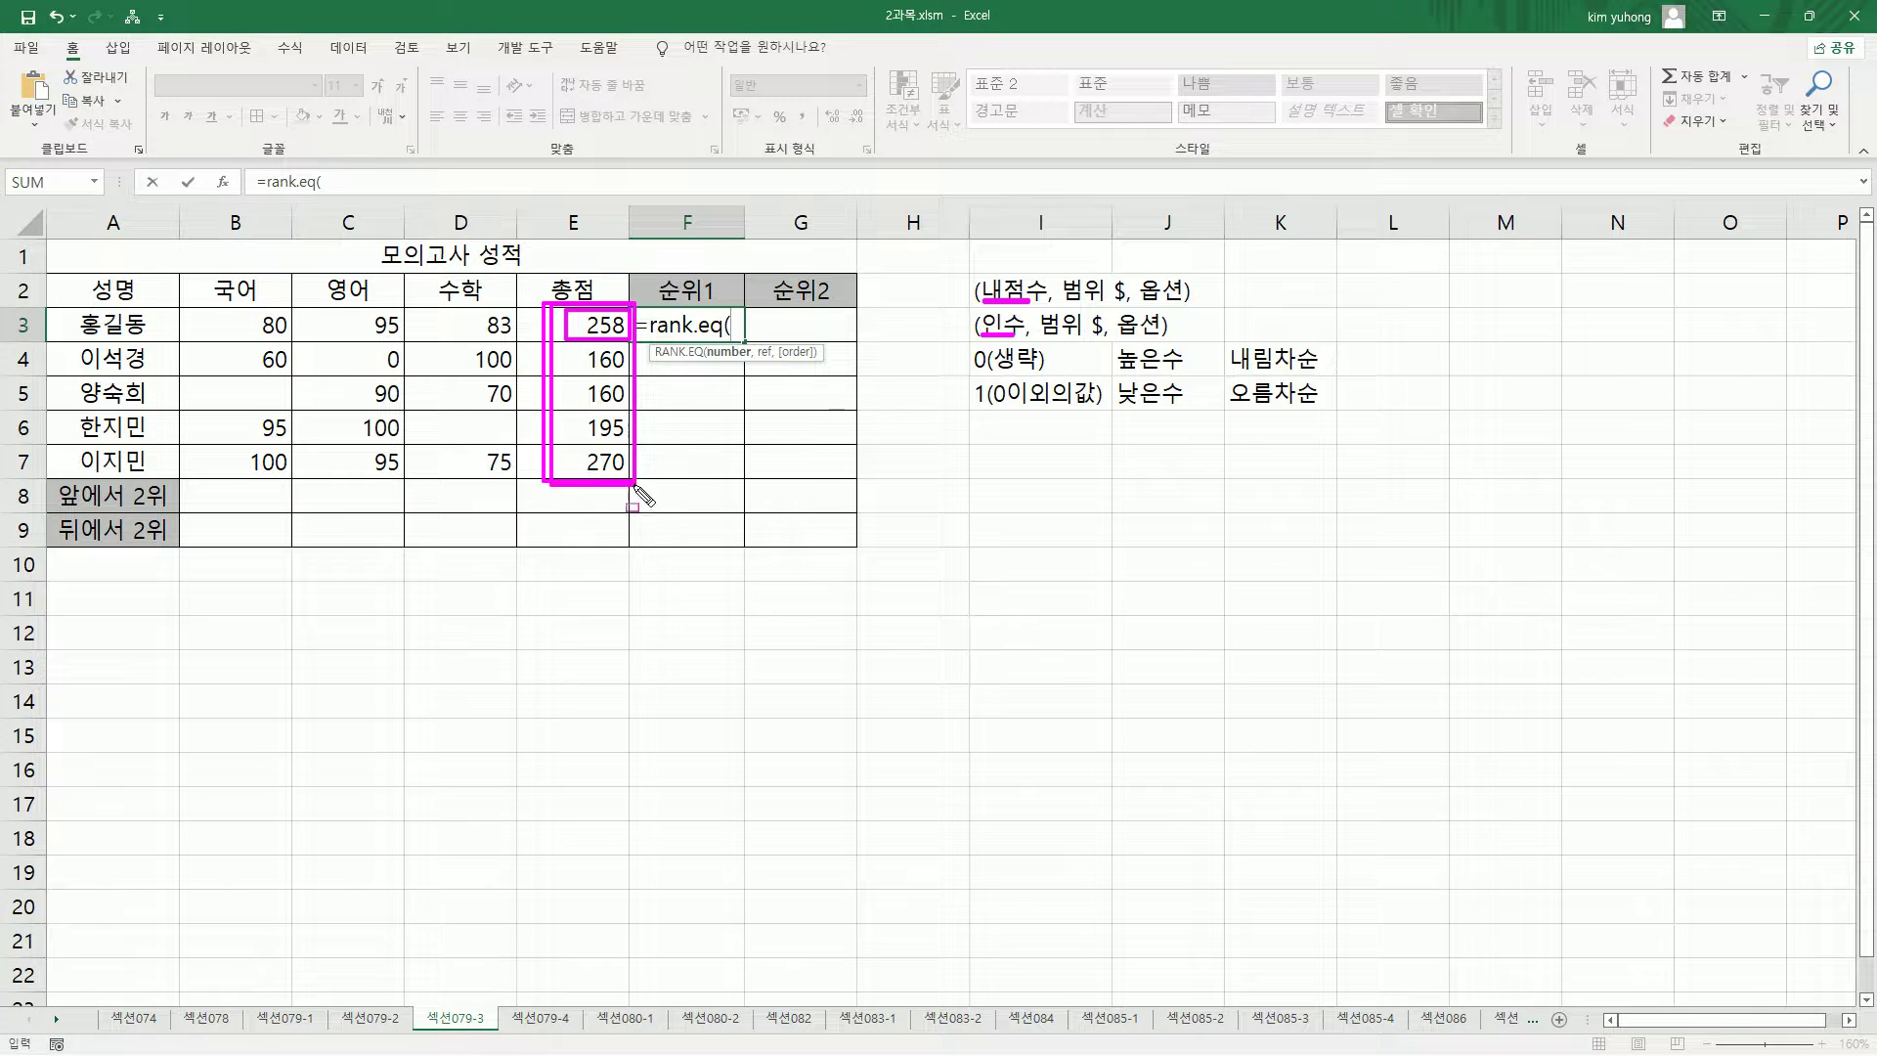
key(Escape)
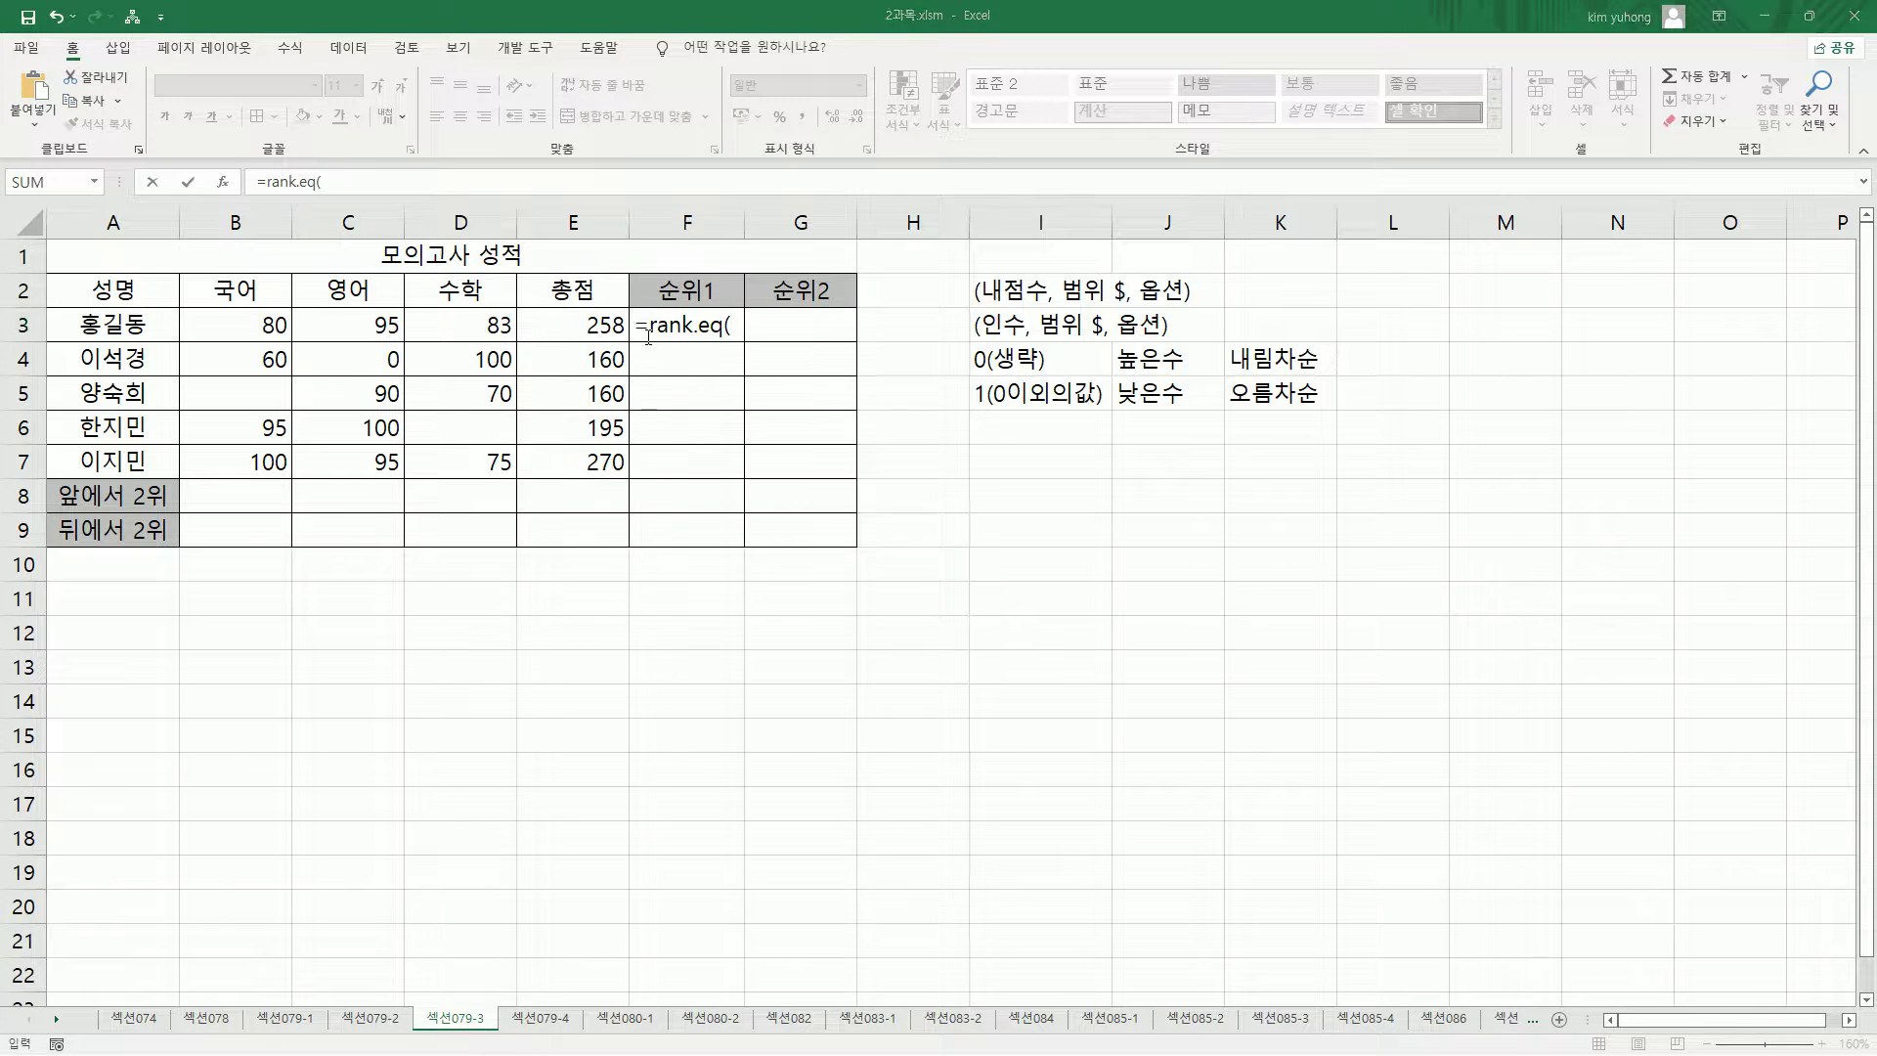
Complete the RANK.EQ formula in F3 with E3 as the number and E3:E7 as the range, keeping F3 selected
click(612, 330)
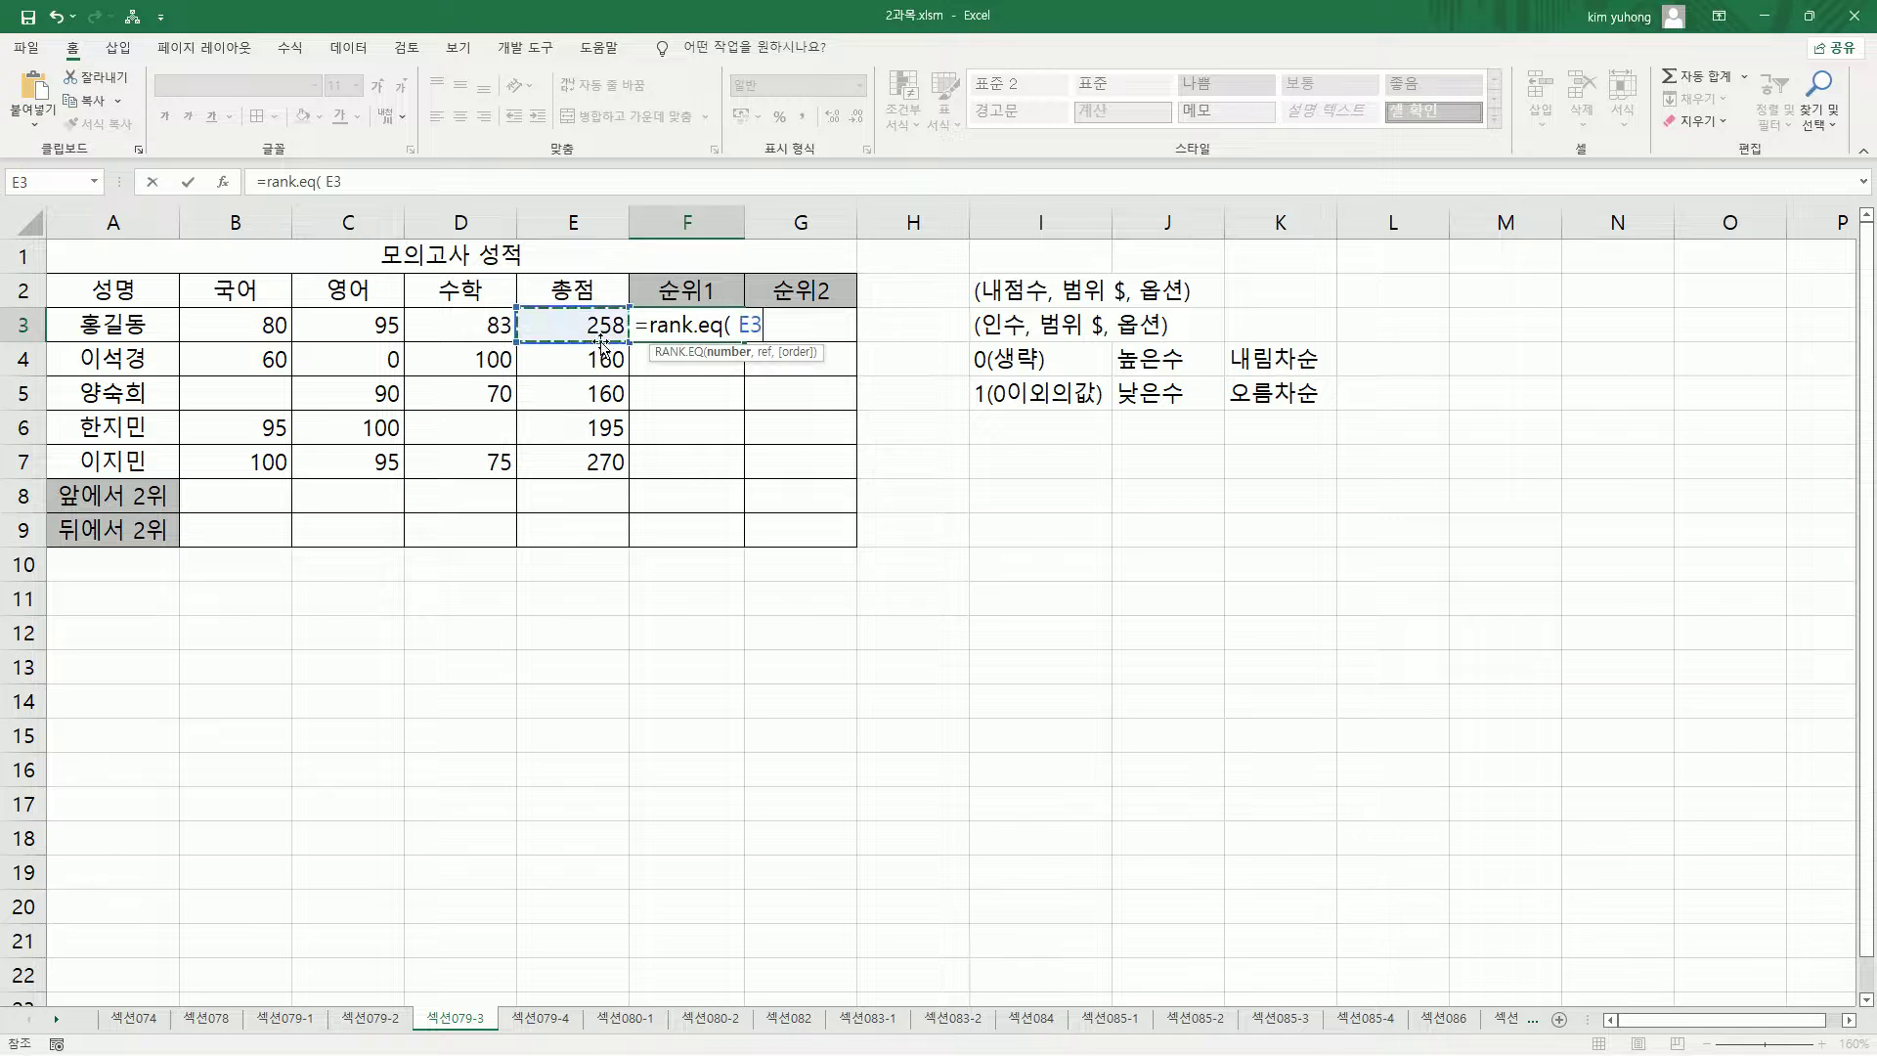
text(m)
key(BackSpace)
text(,)
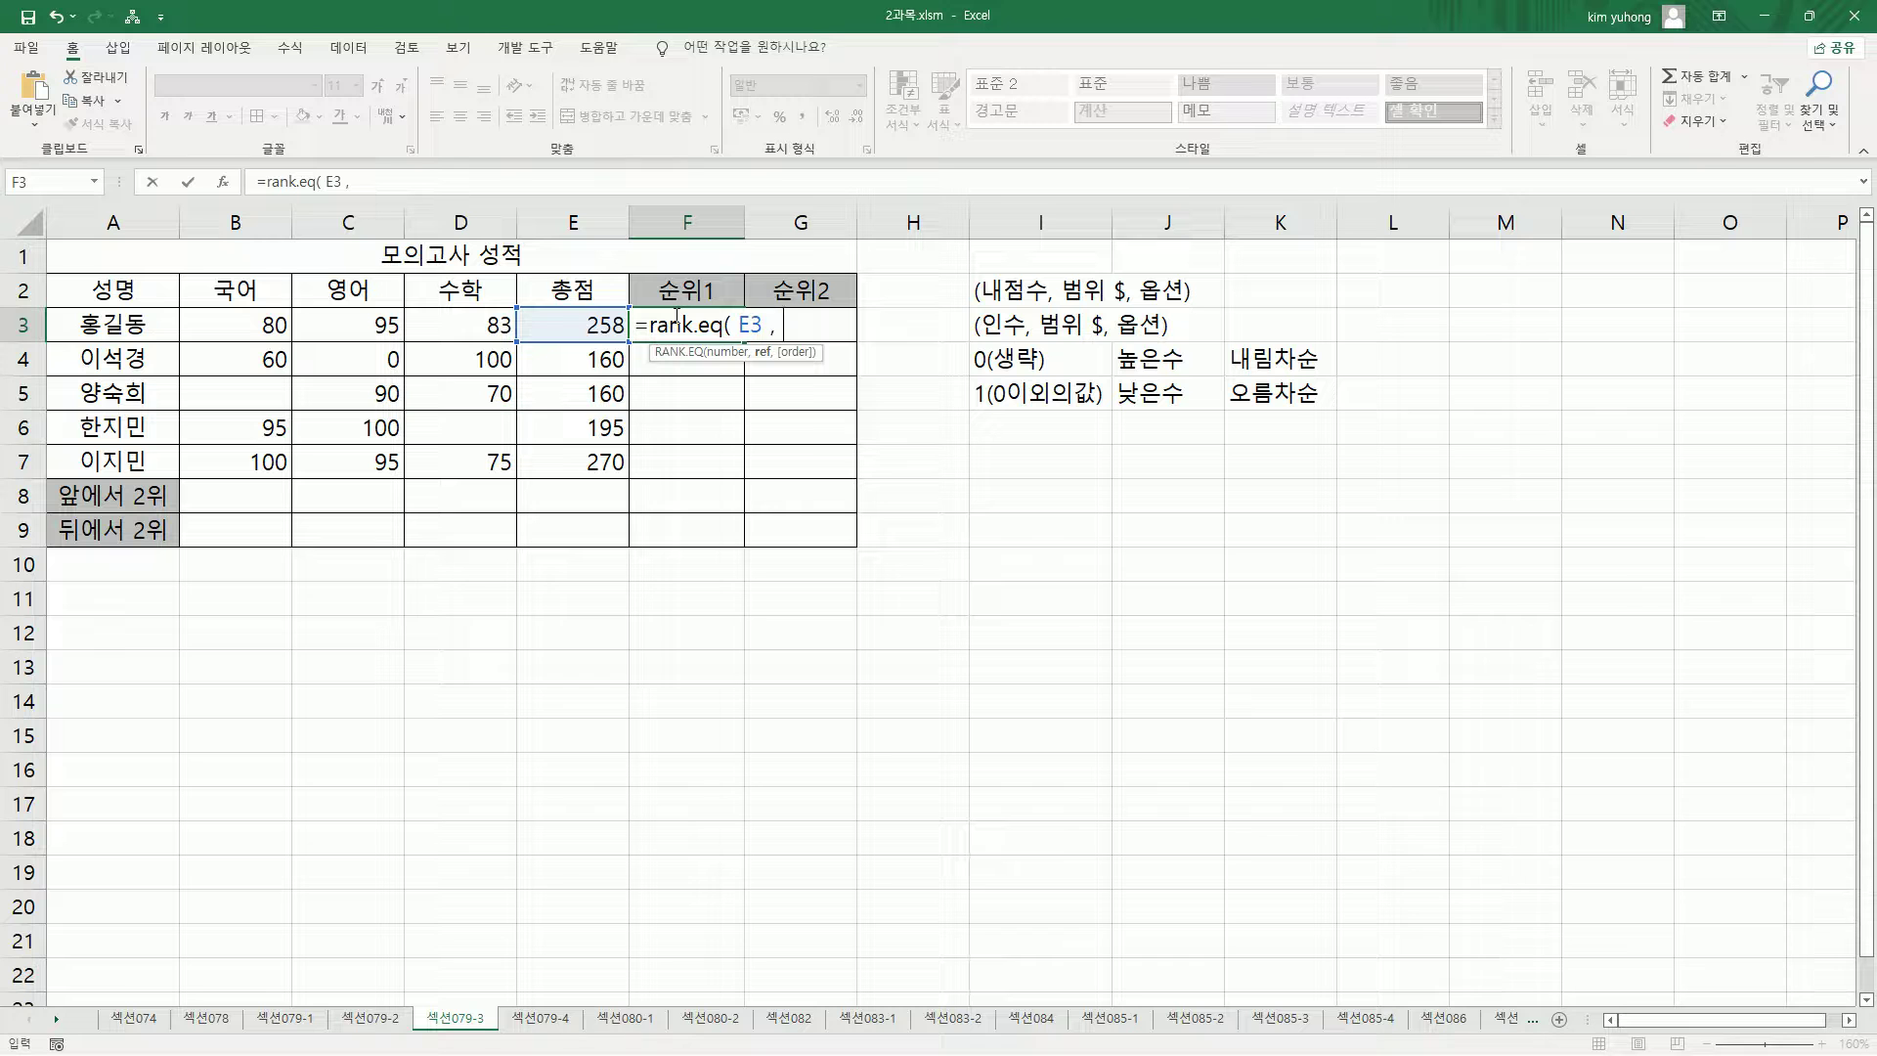
drag(584, 315, 585, 459)
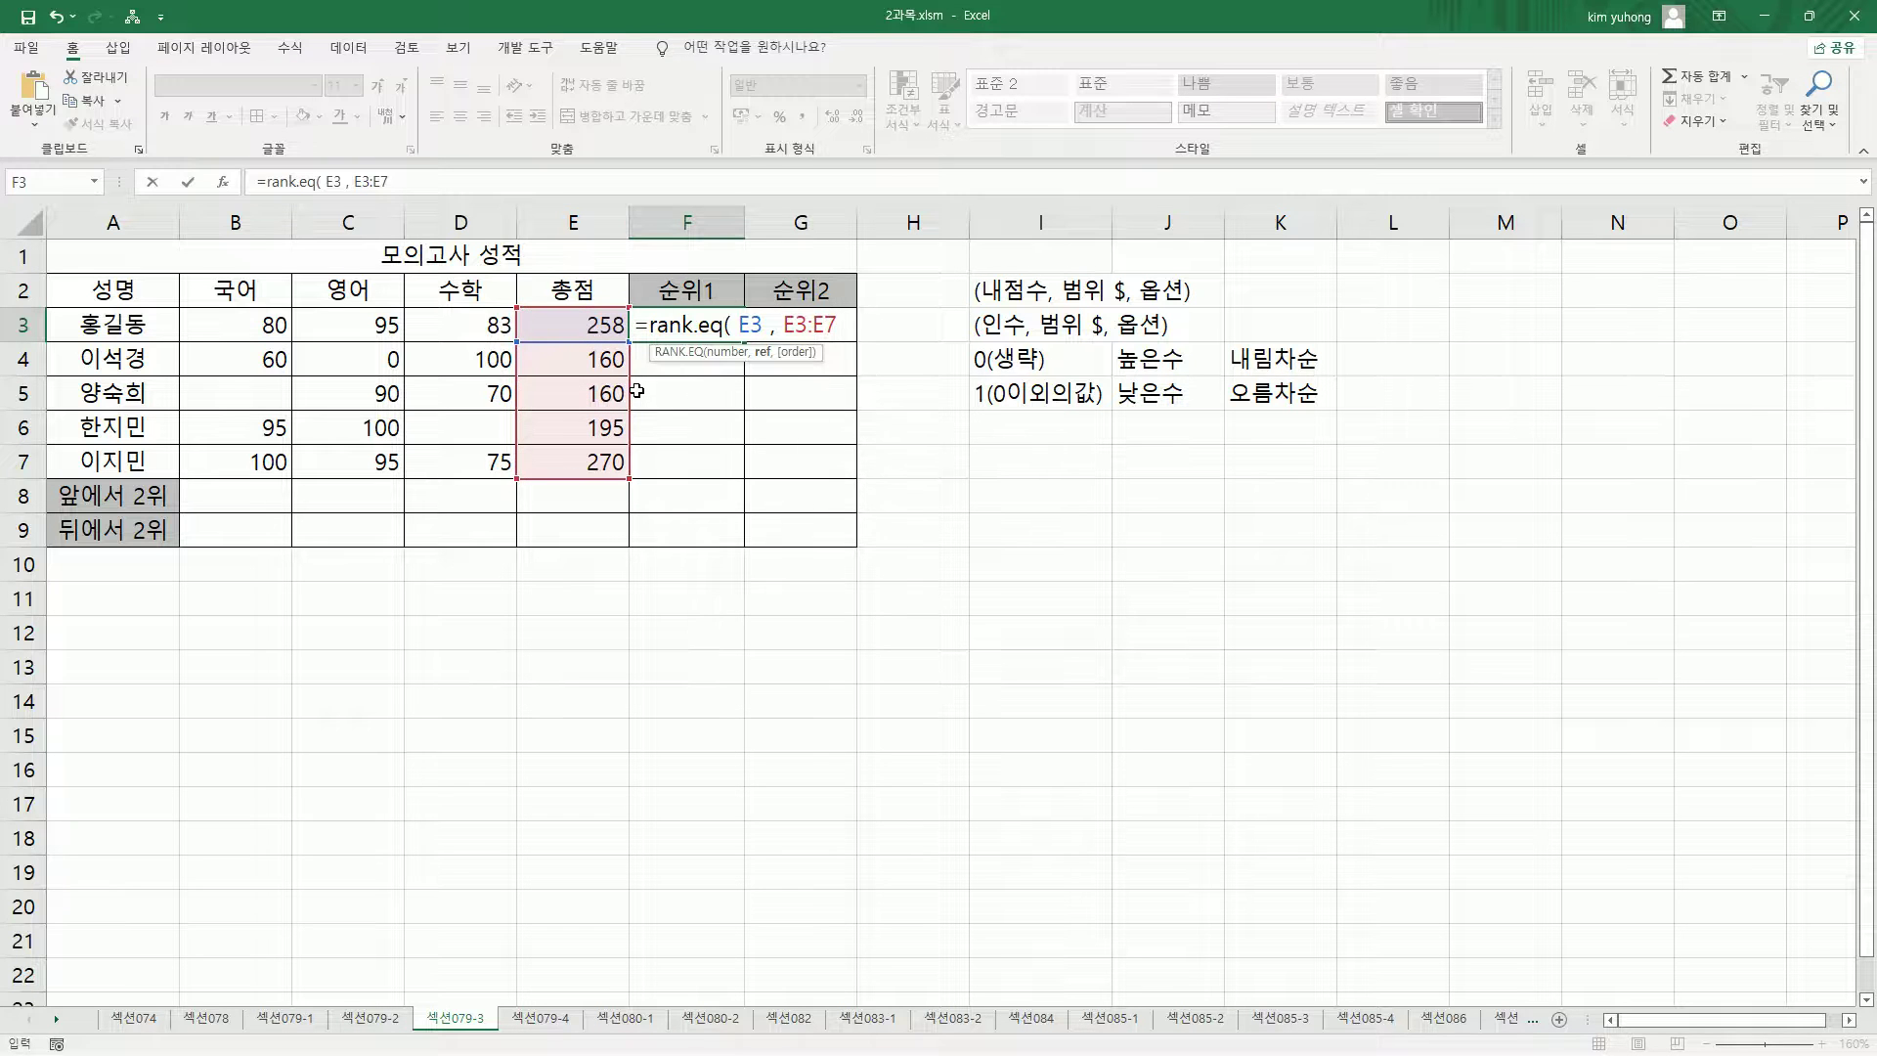
text())
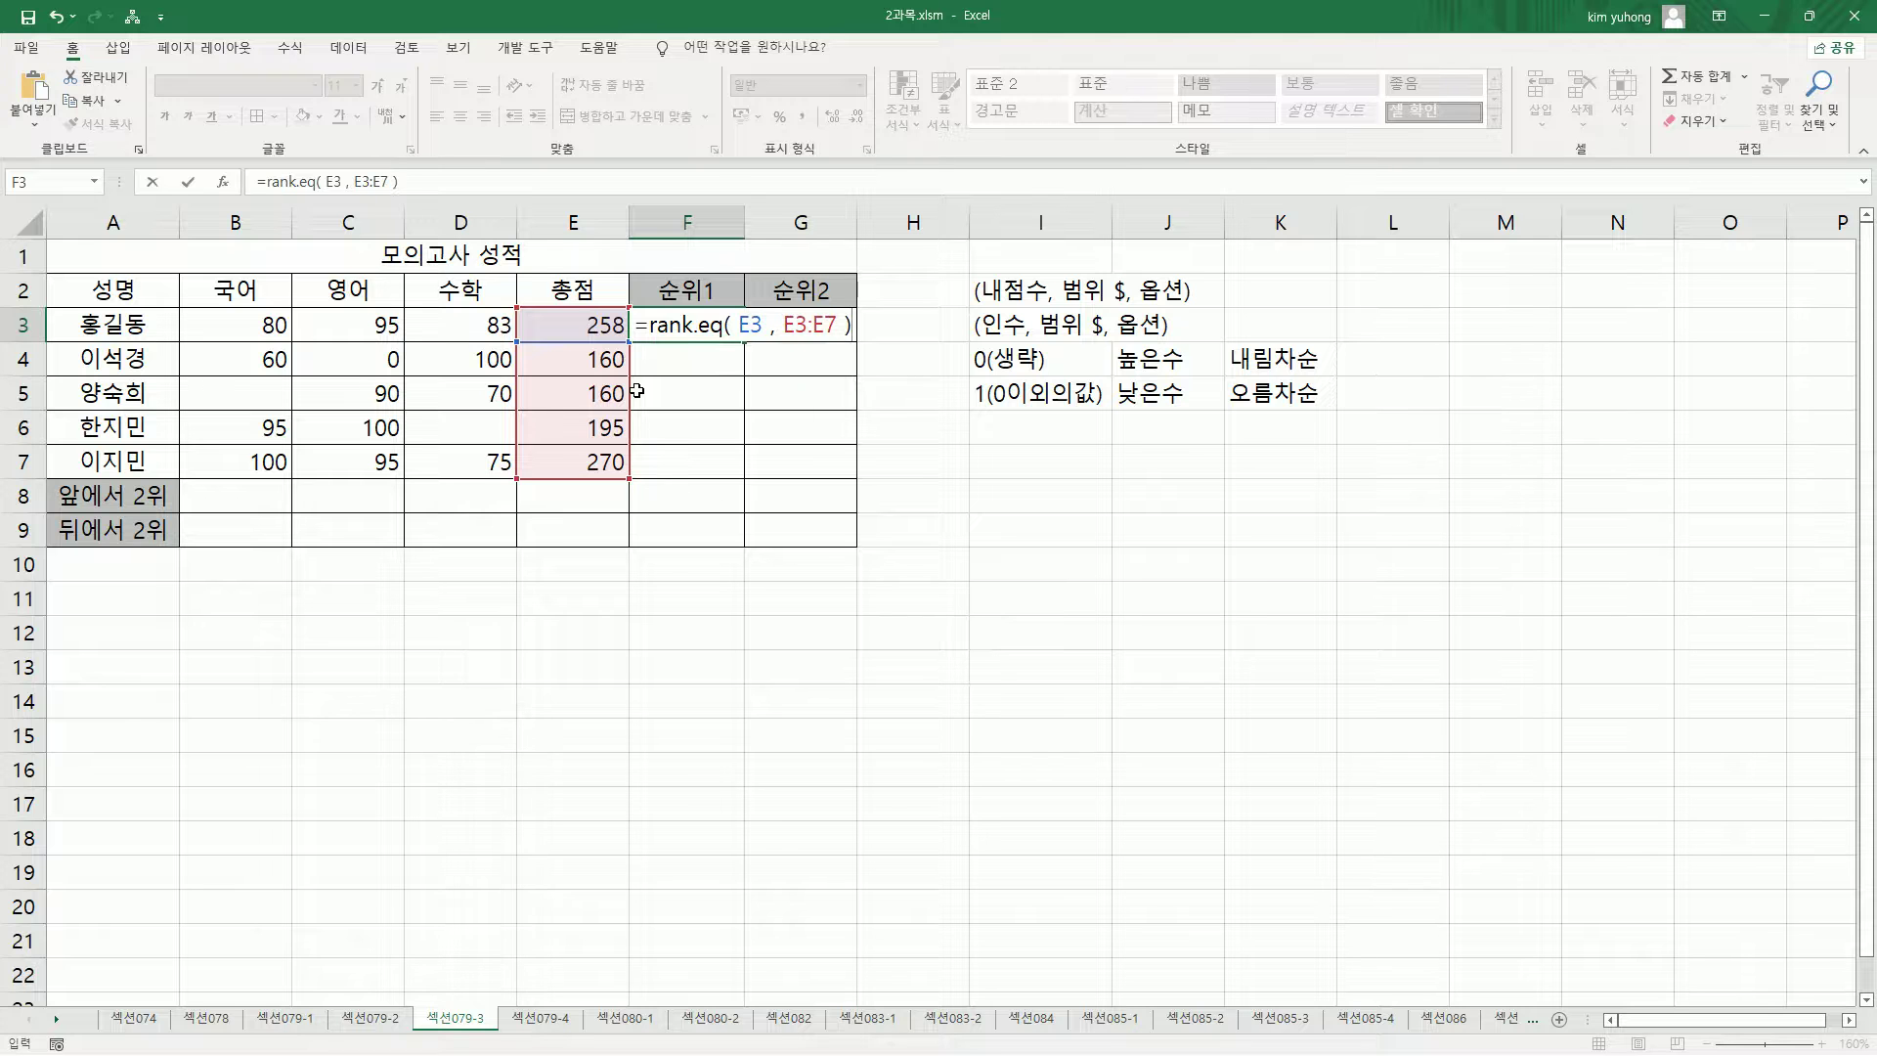
key(ctrl+Return)
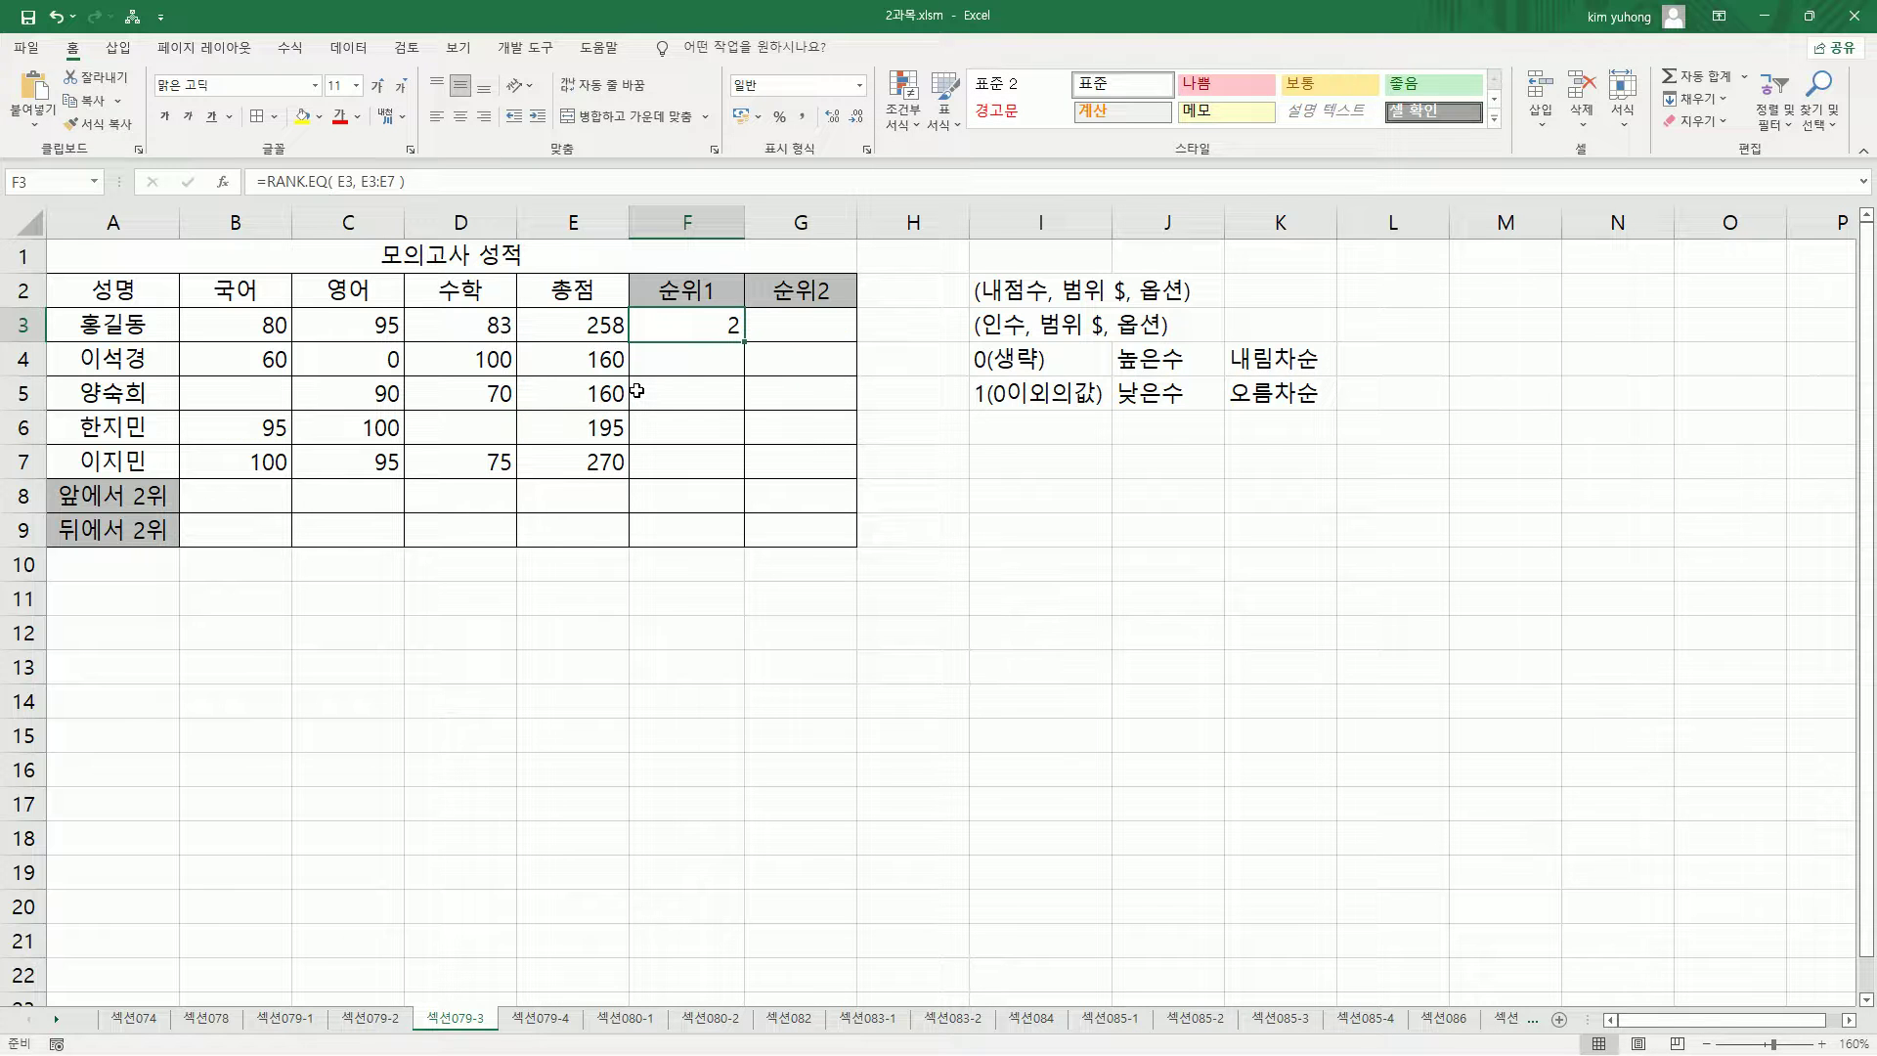
drag(573, 309, 641, 339)
drag(528, 299, 640, 486)
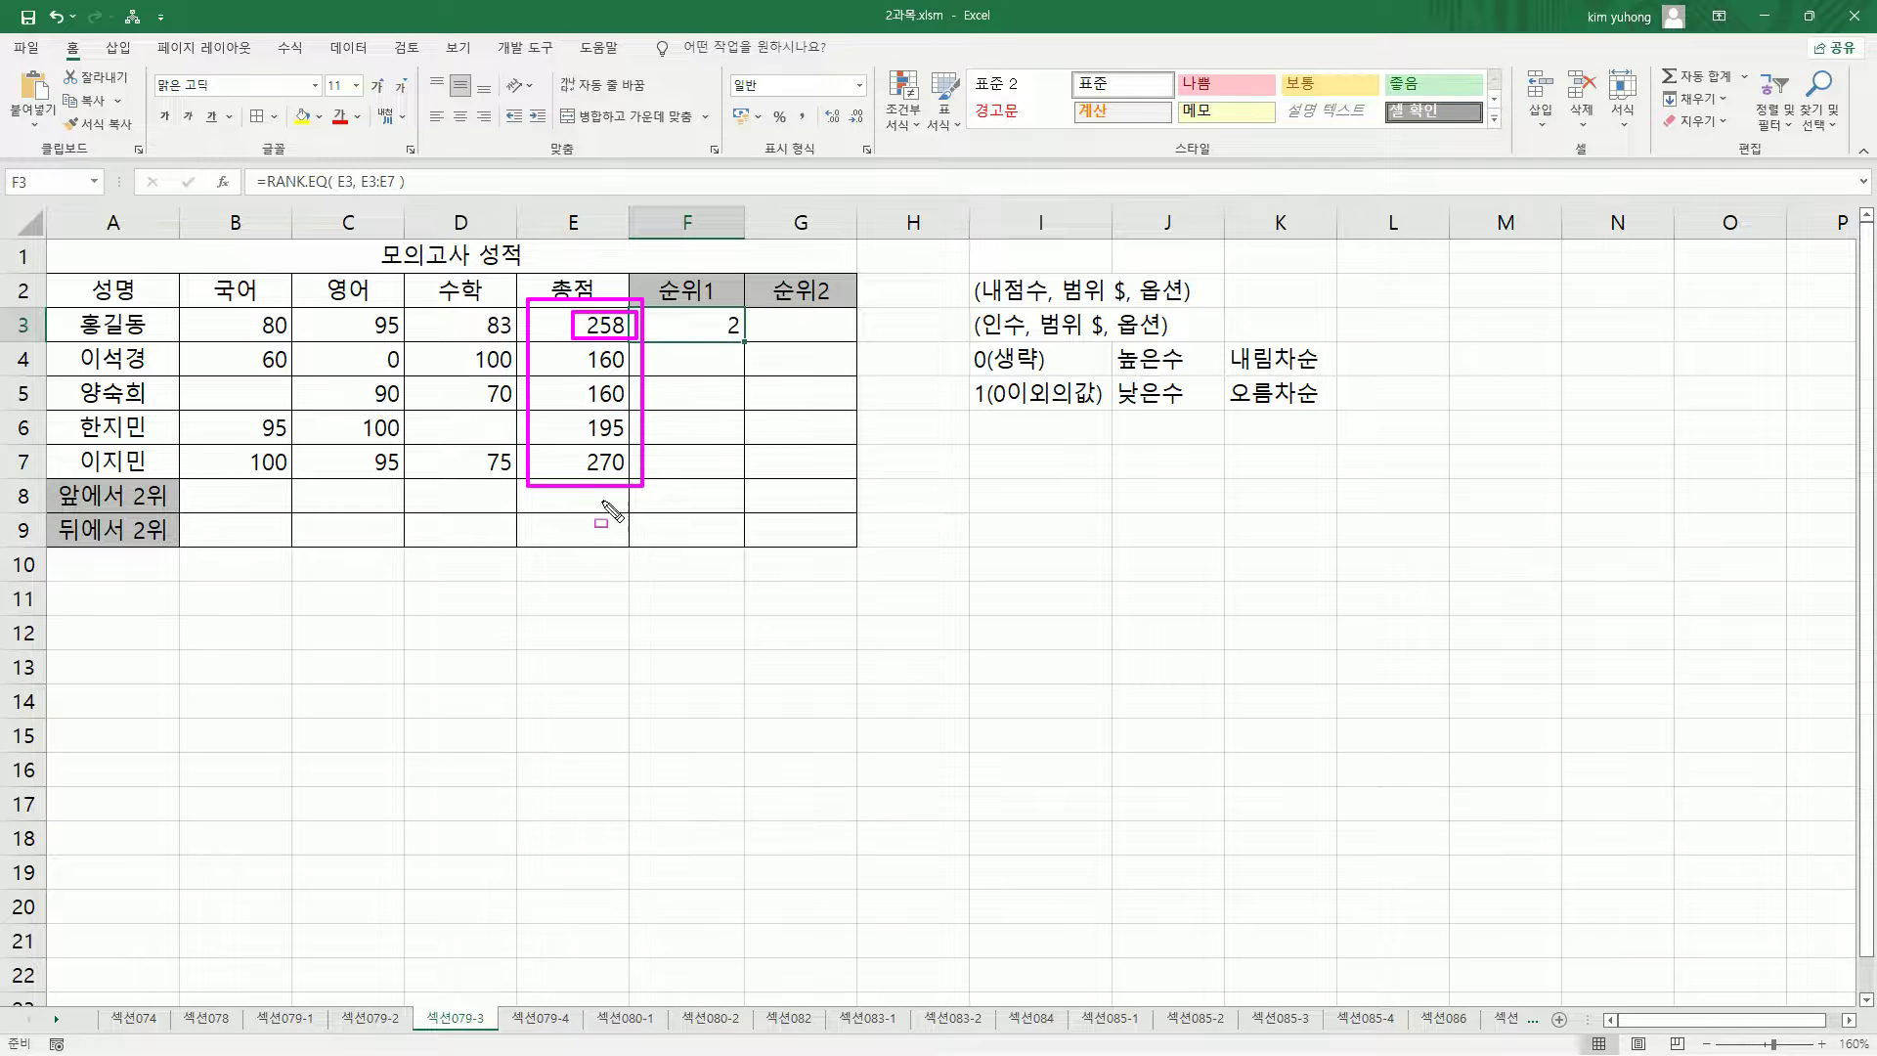
drag(583, 476, 631, 476)
key(Escape)
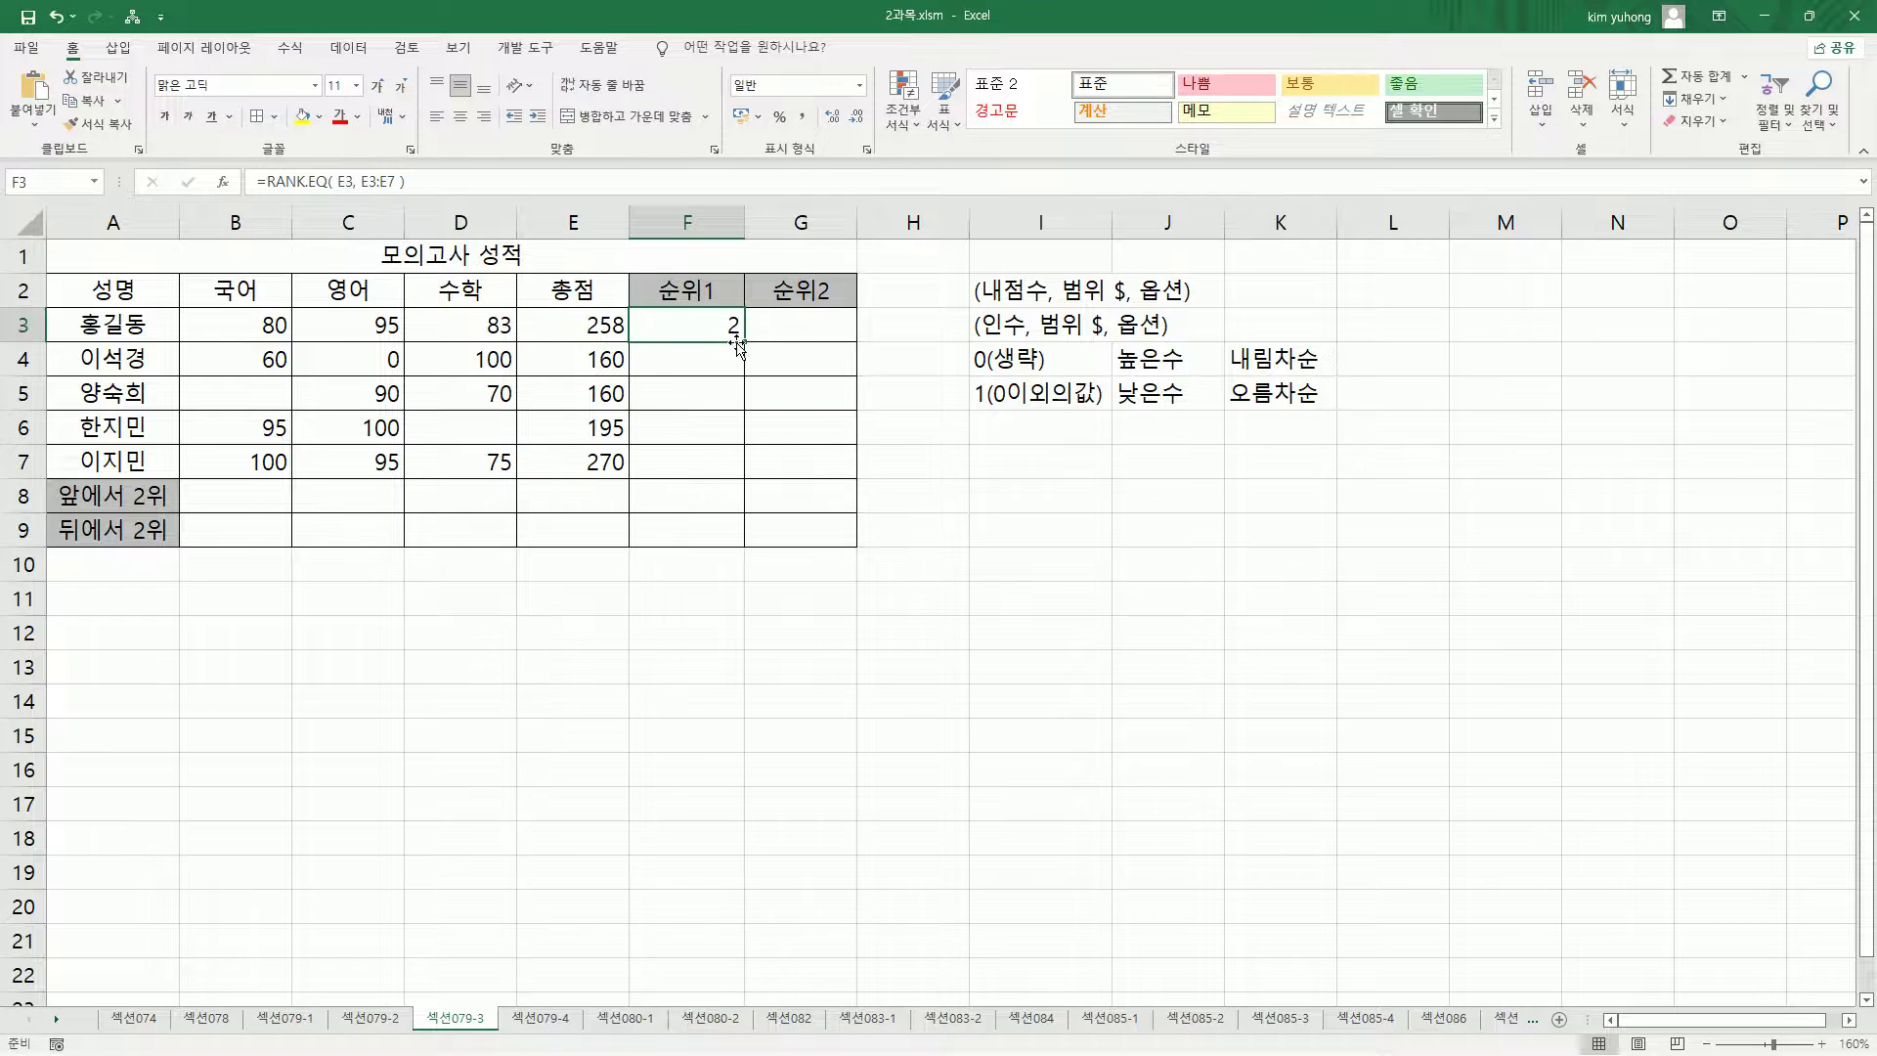
Fill the RANK.EQ formula from F3 down through F7 in the 순위1 column
drag(749, 339, 755, 481)
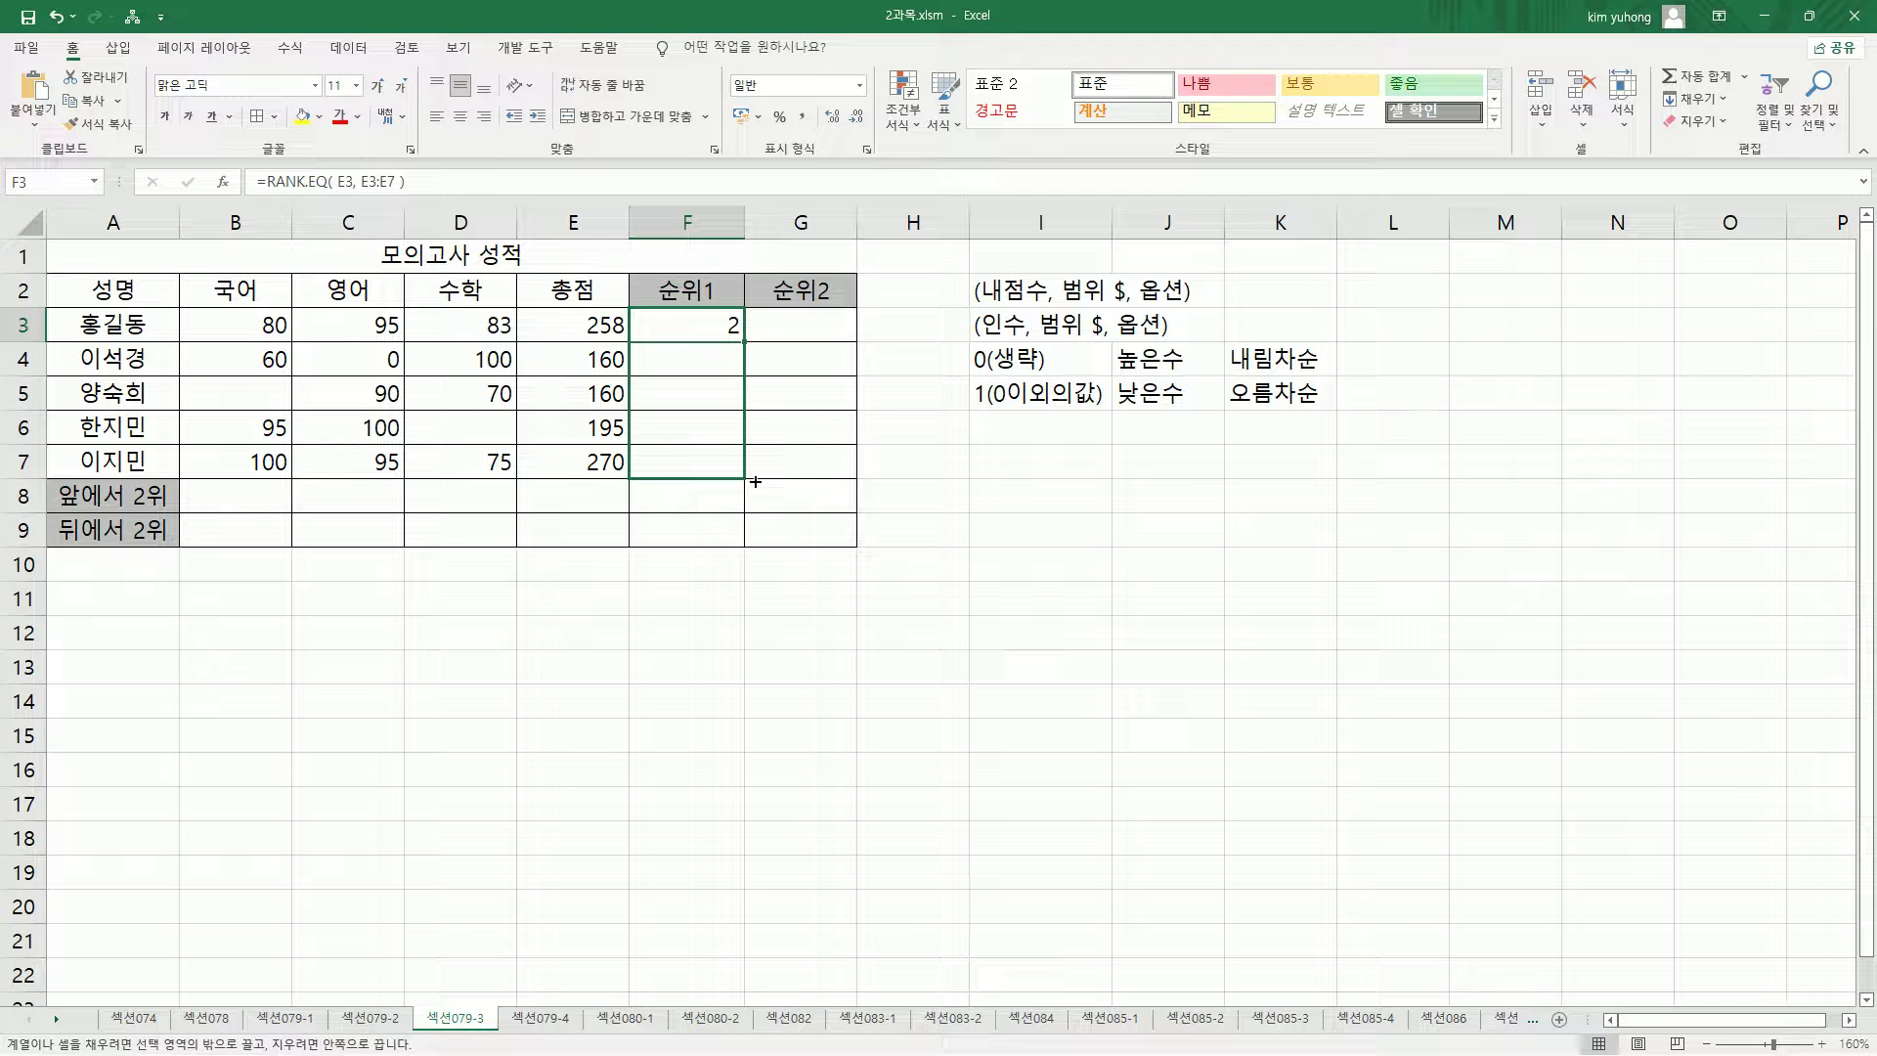
drag(756, 481, 756, 484)
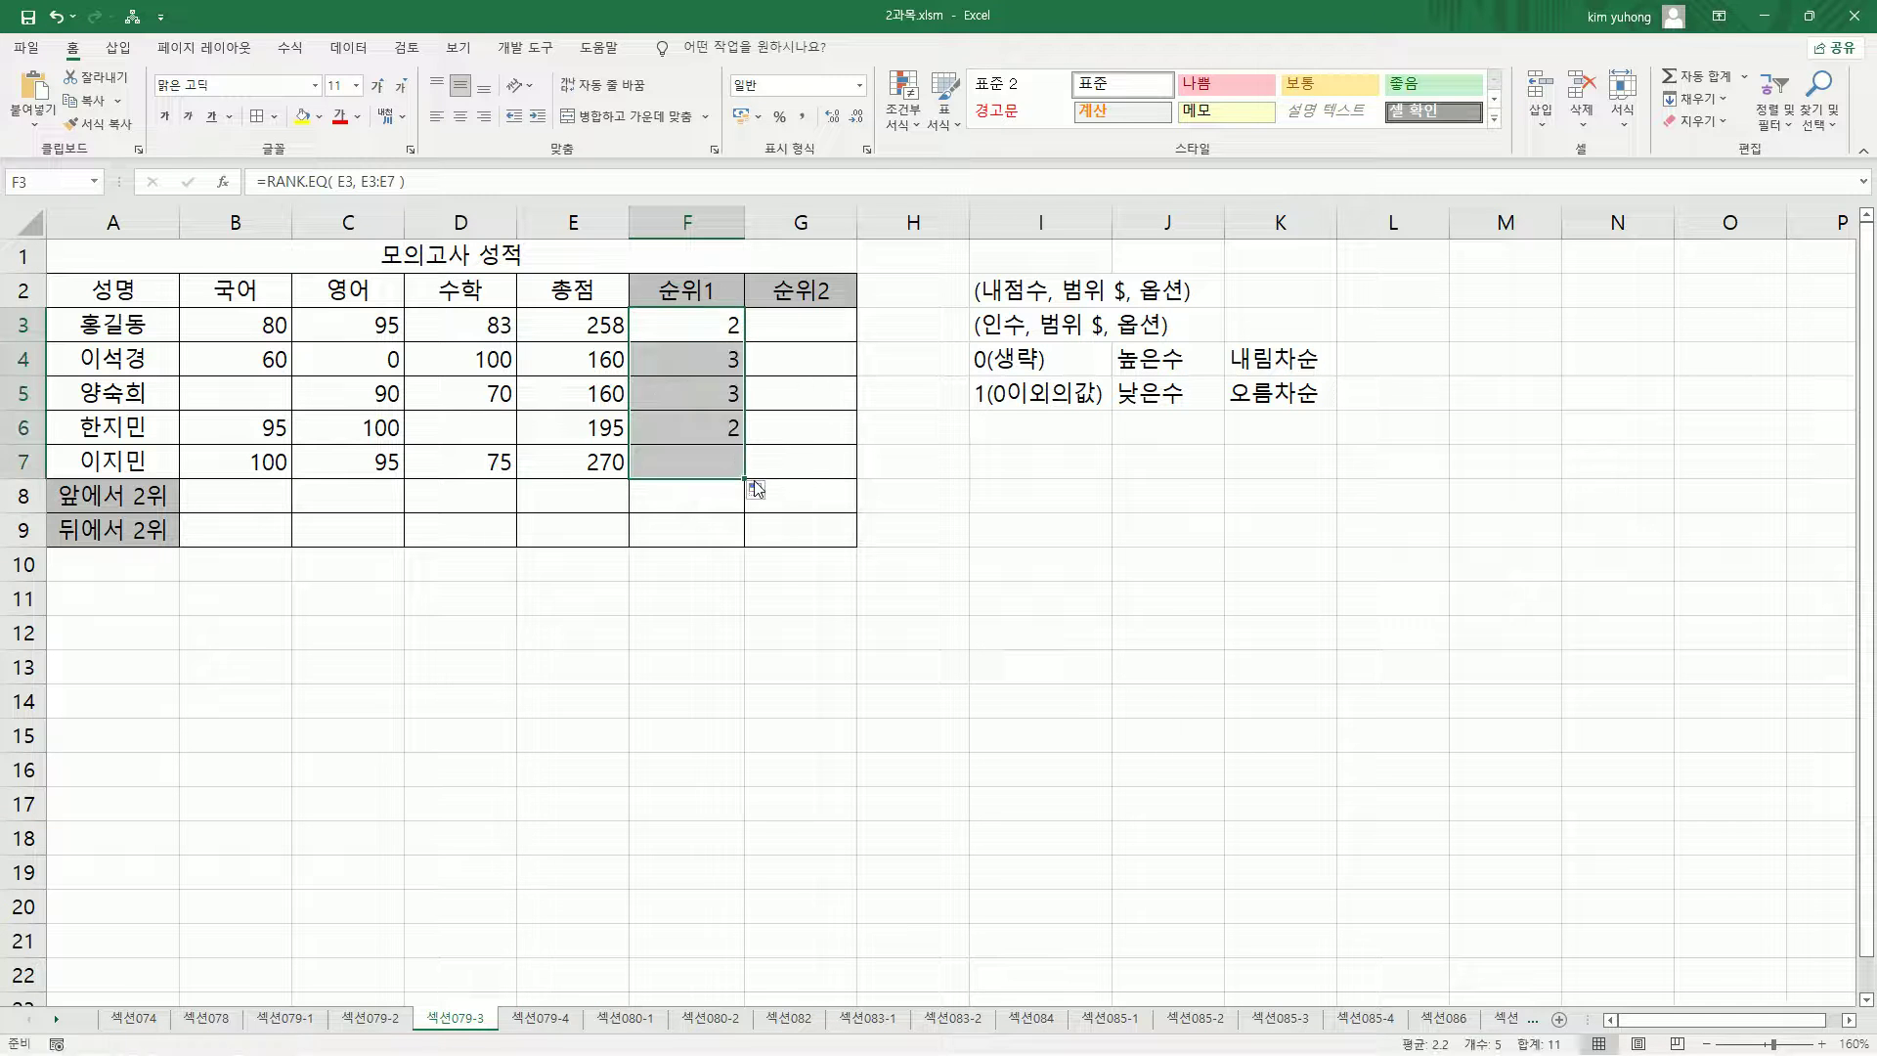
key(ctrl+2)
drag(578, 340, 630, 409)
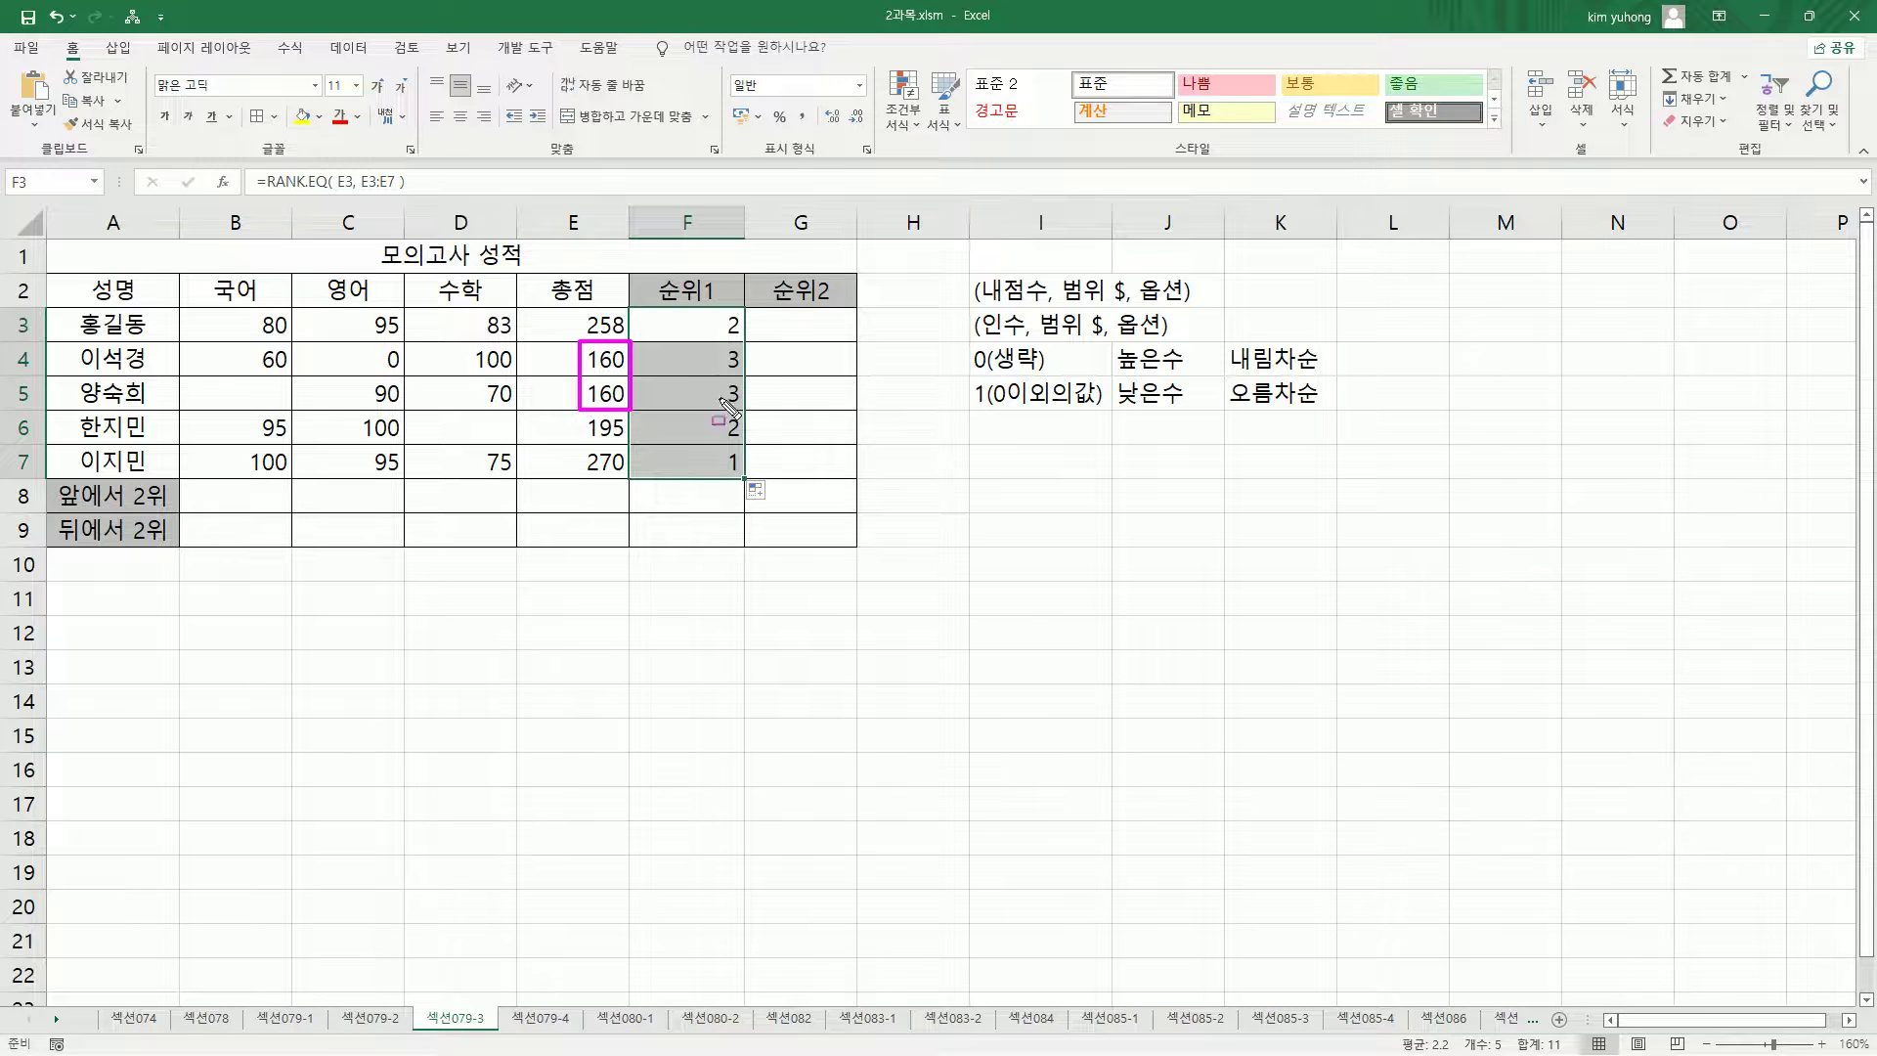
drag(720, 342, 755, 403)
mouse_move(580, 441)
mouse_down()
mouse_move(834, 441)
mouse_move(756, 441)
mouse_up()
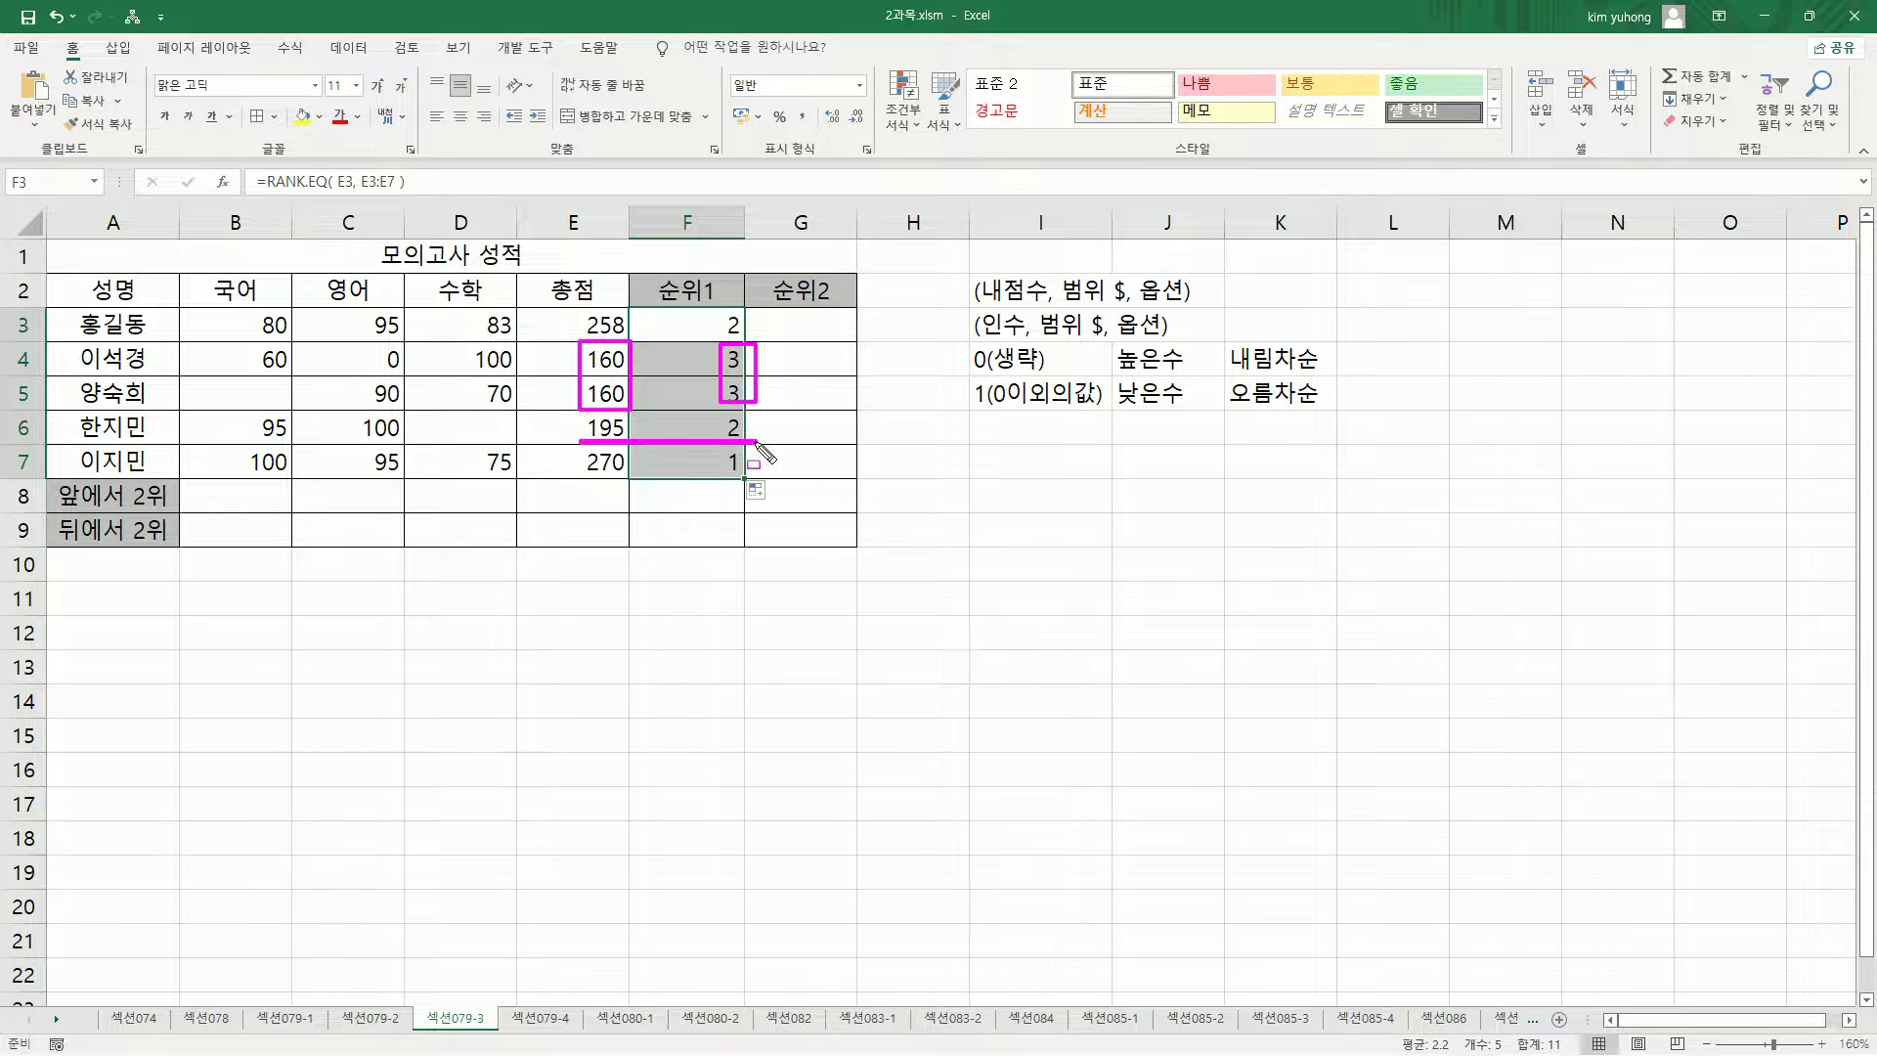
mouse_move(578, 310)
mouse_down()
mouse_move(631, 342)
mouse_move(797, 345)
mouse_up()
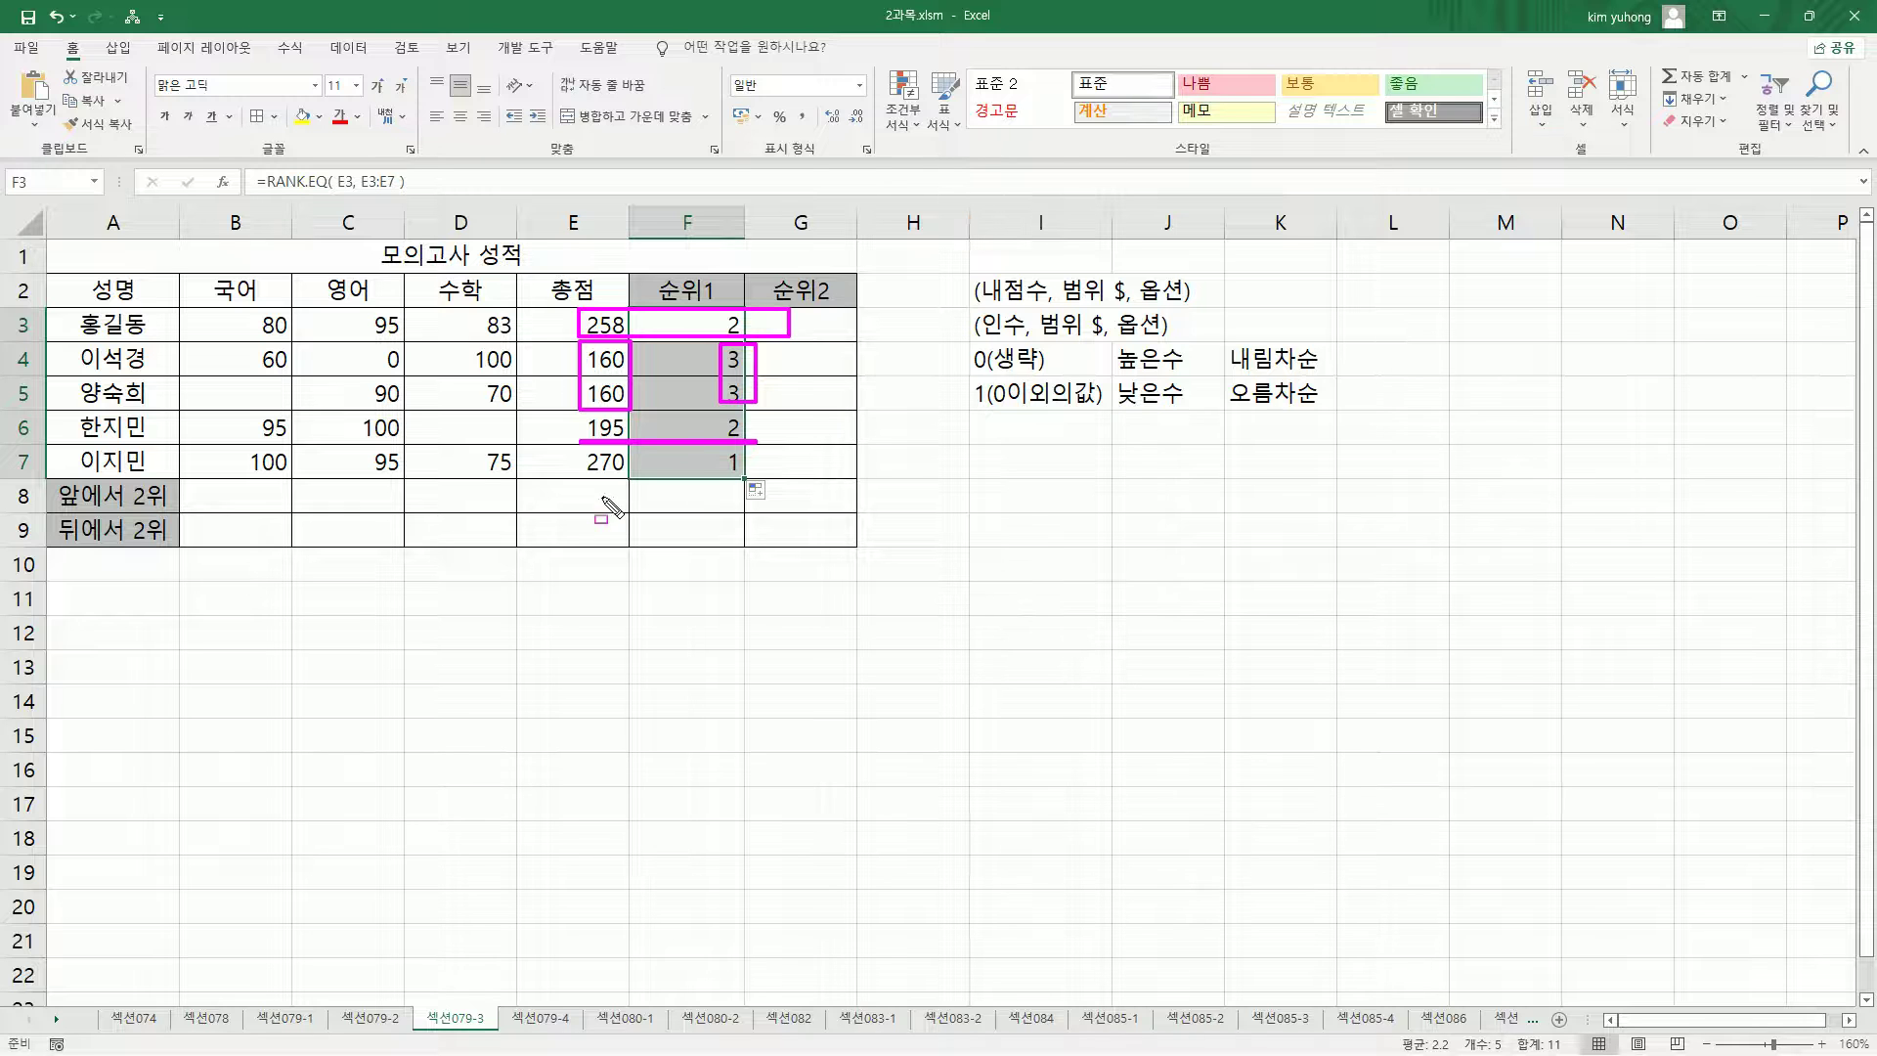
drag(575, 476, 763, 476)
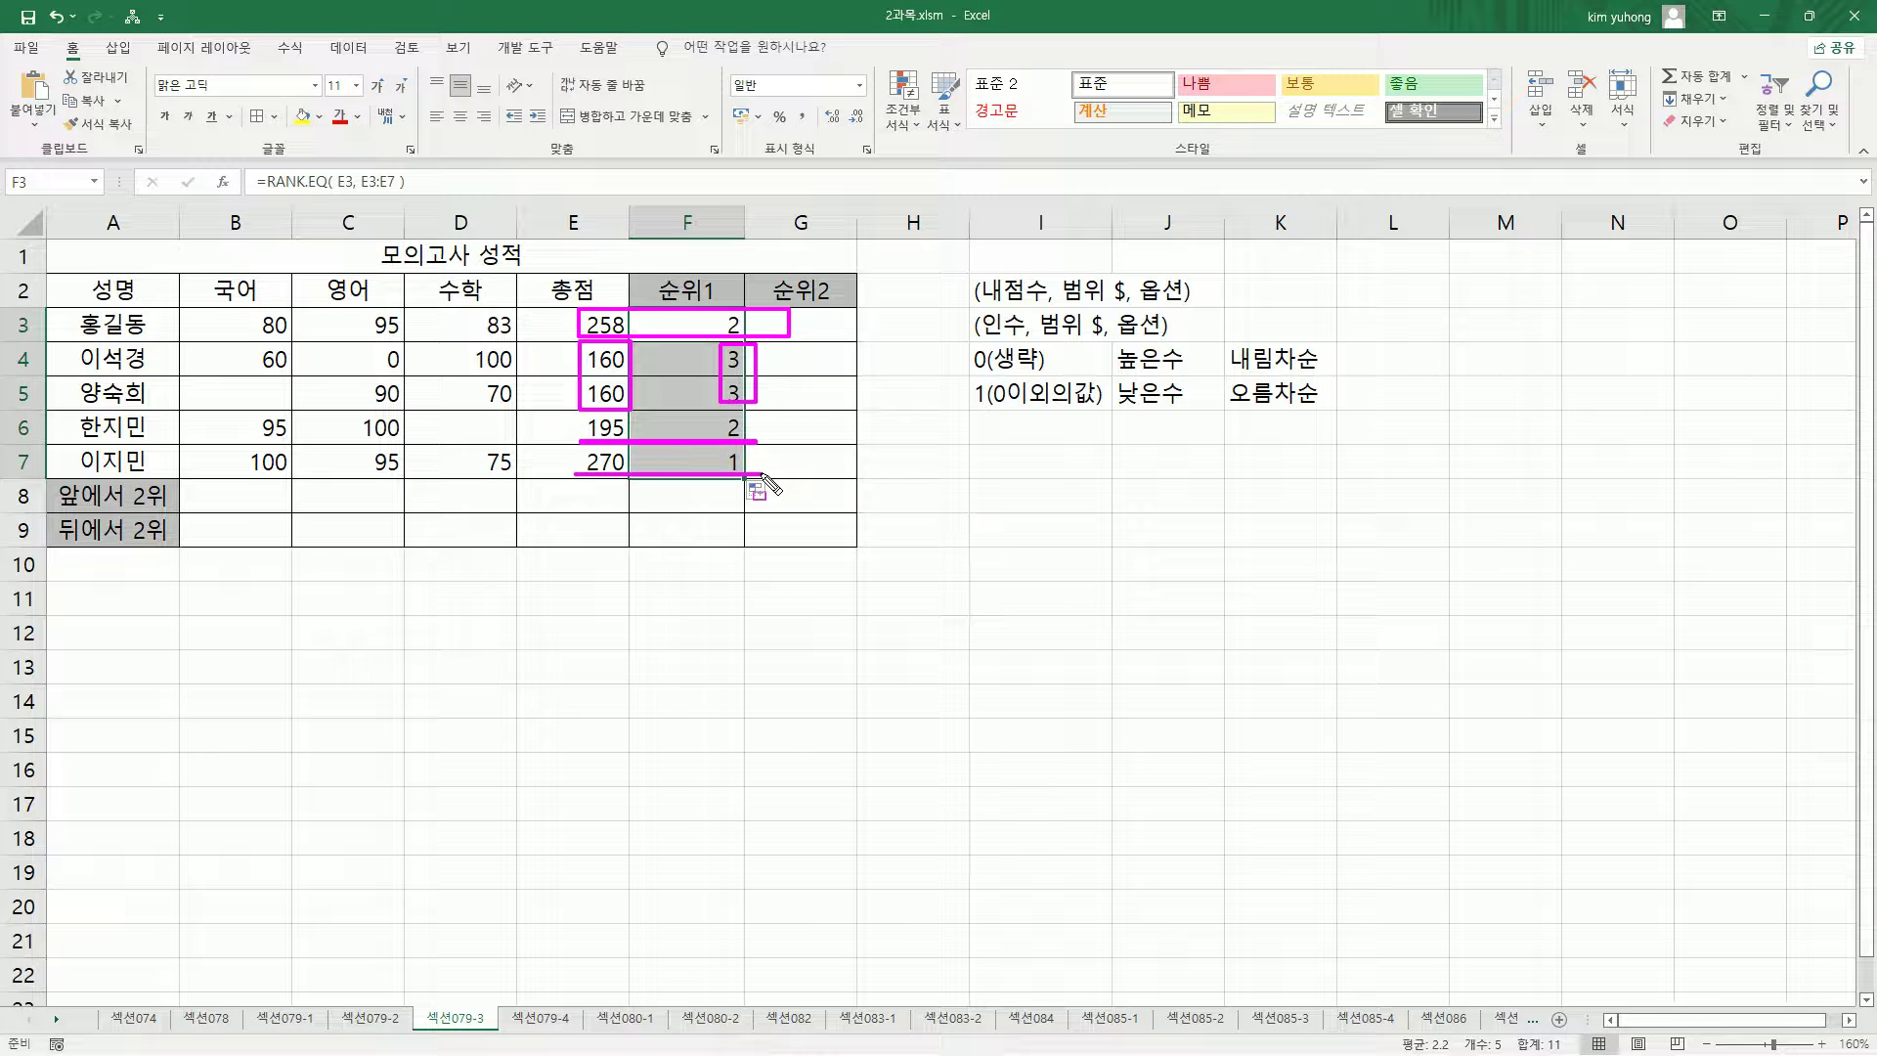
key(Escape)
Clear the filled ranks from F4:F7 and open the RANK.EQ formula in F3 for editing
click(716, 329)
key(ctrl+z)
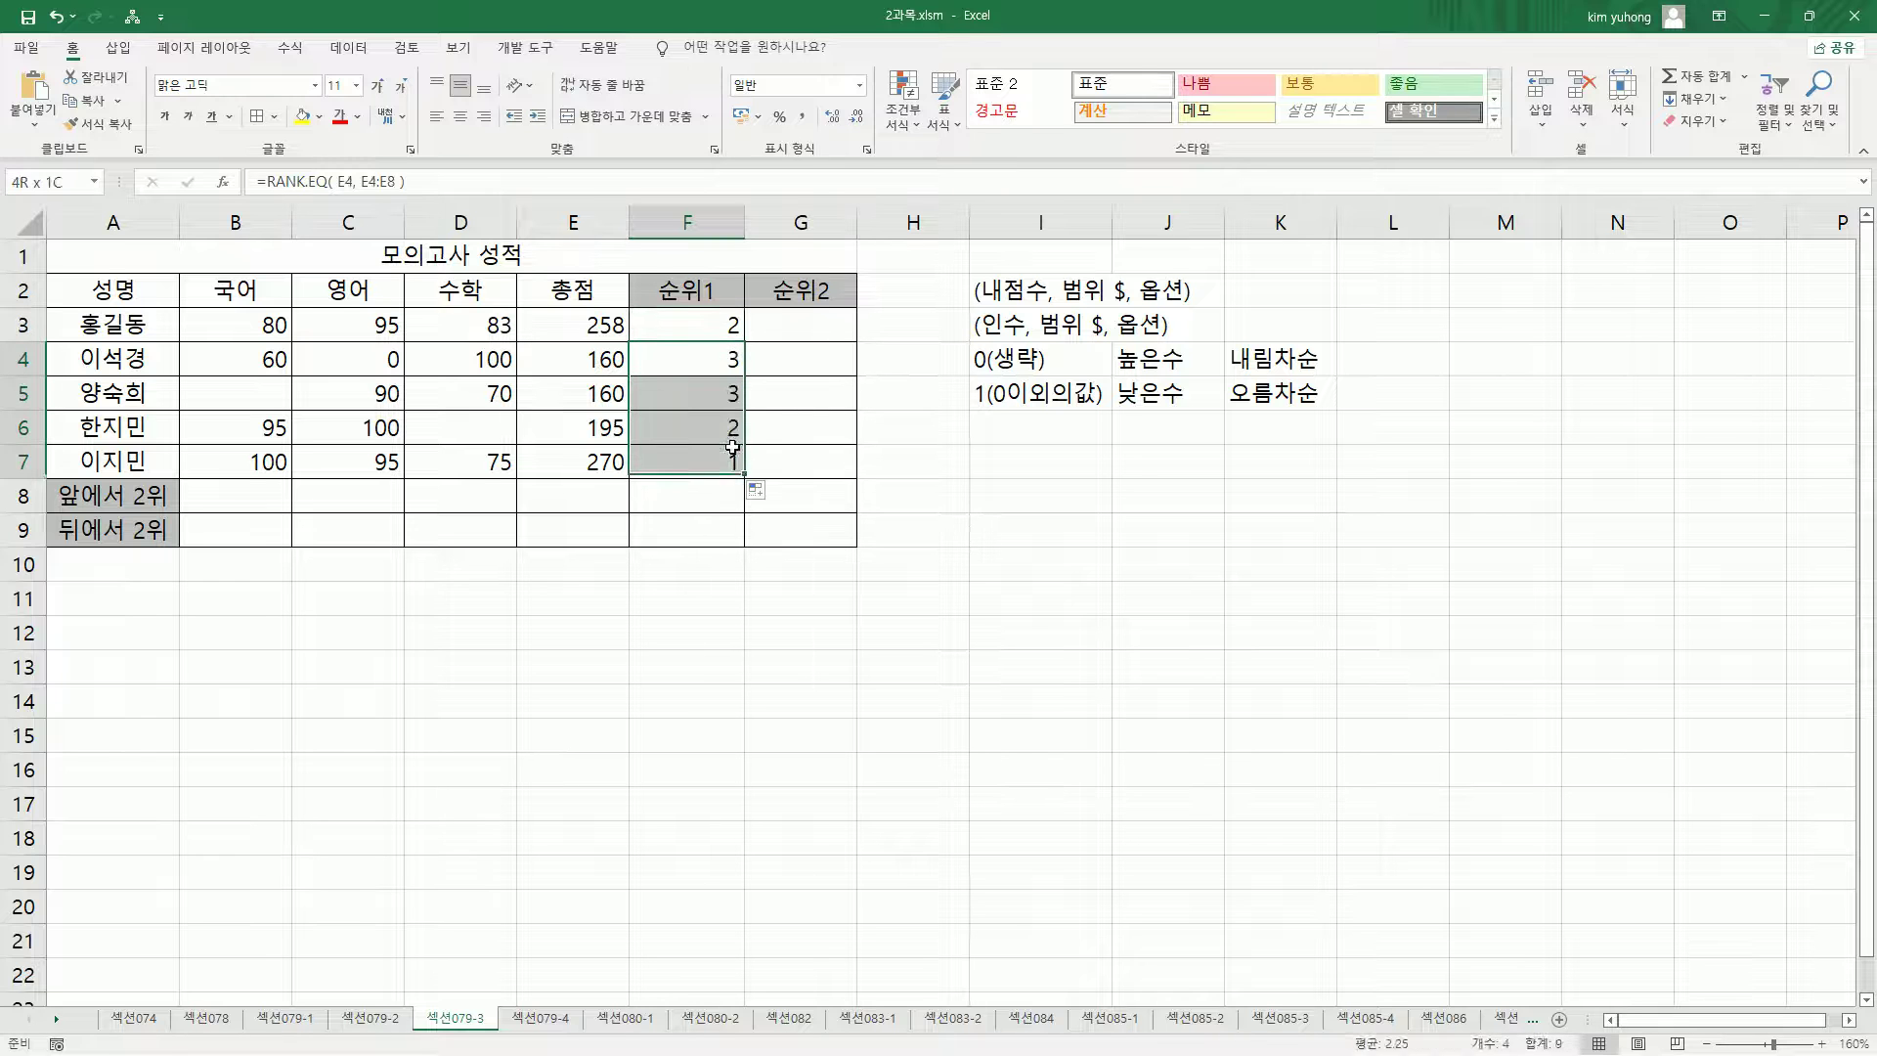
double_click(722, 332)
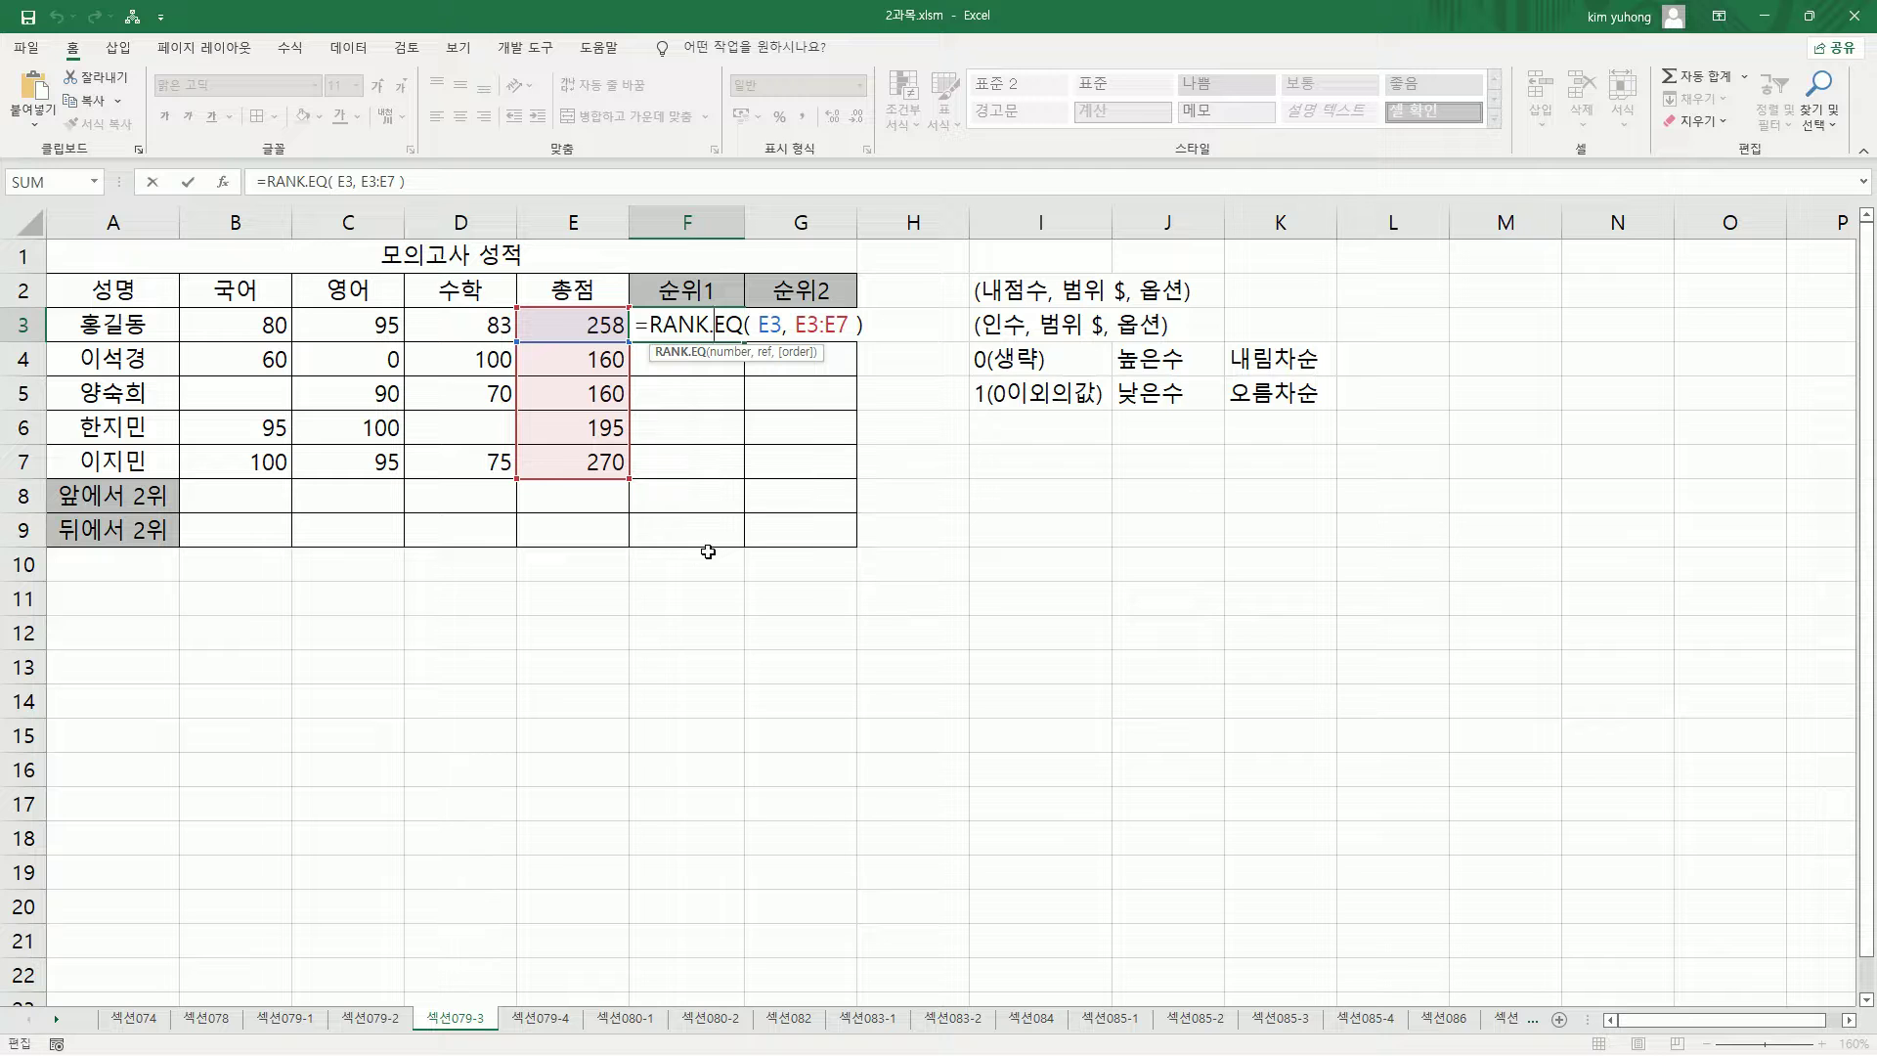
drag(694, 337, 694, 478)
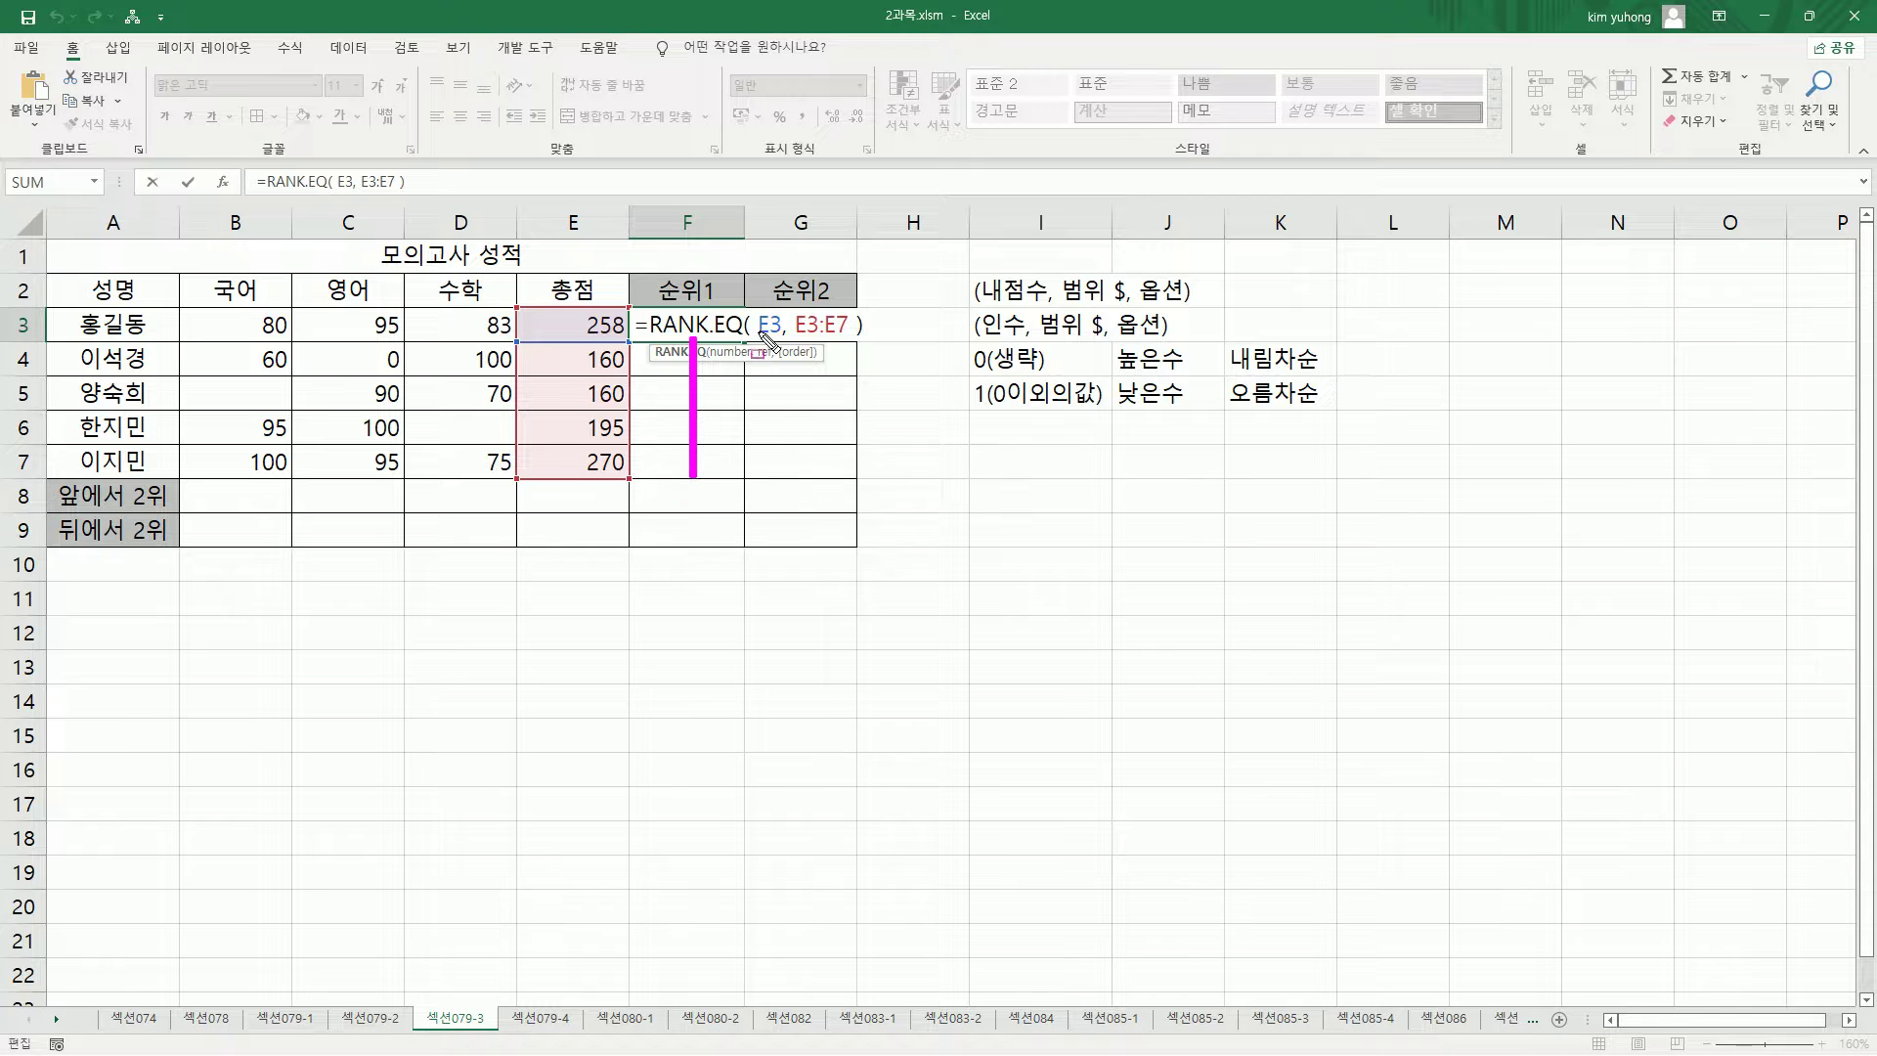
drag(753, 340, 853, 342)
key(Escape)
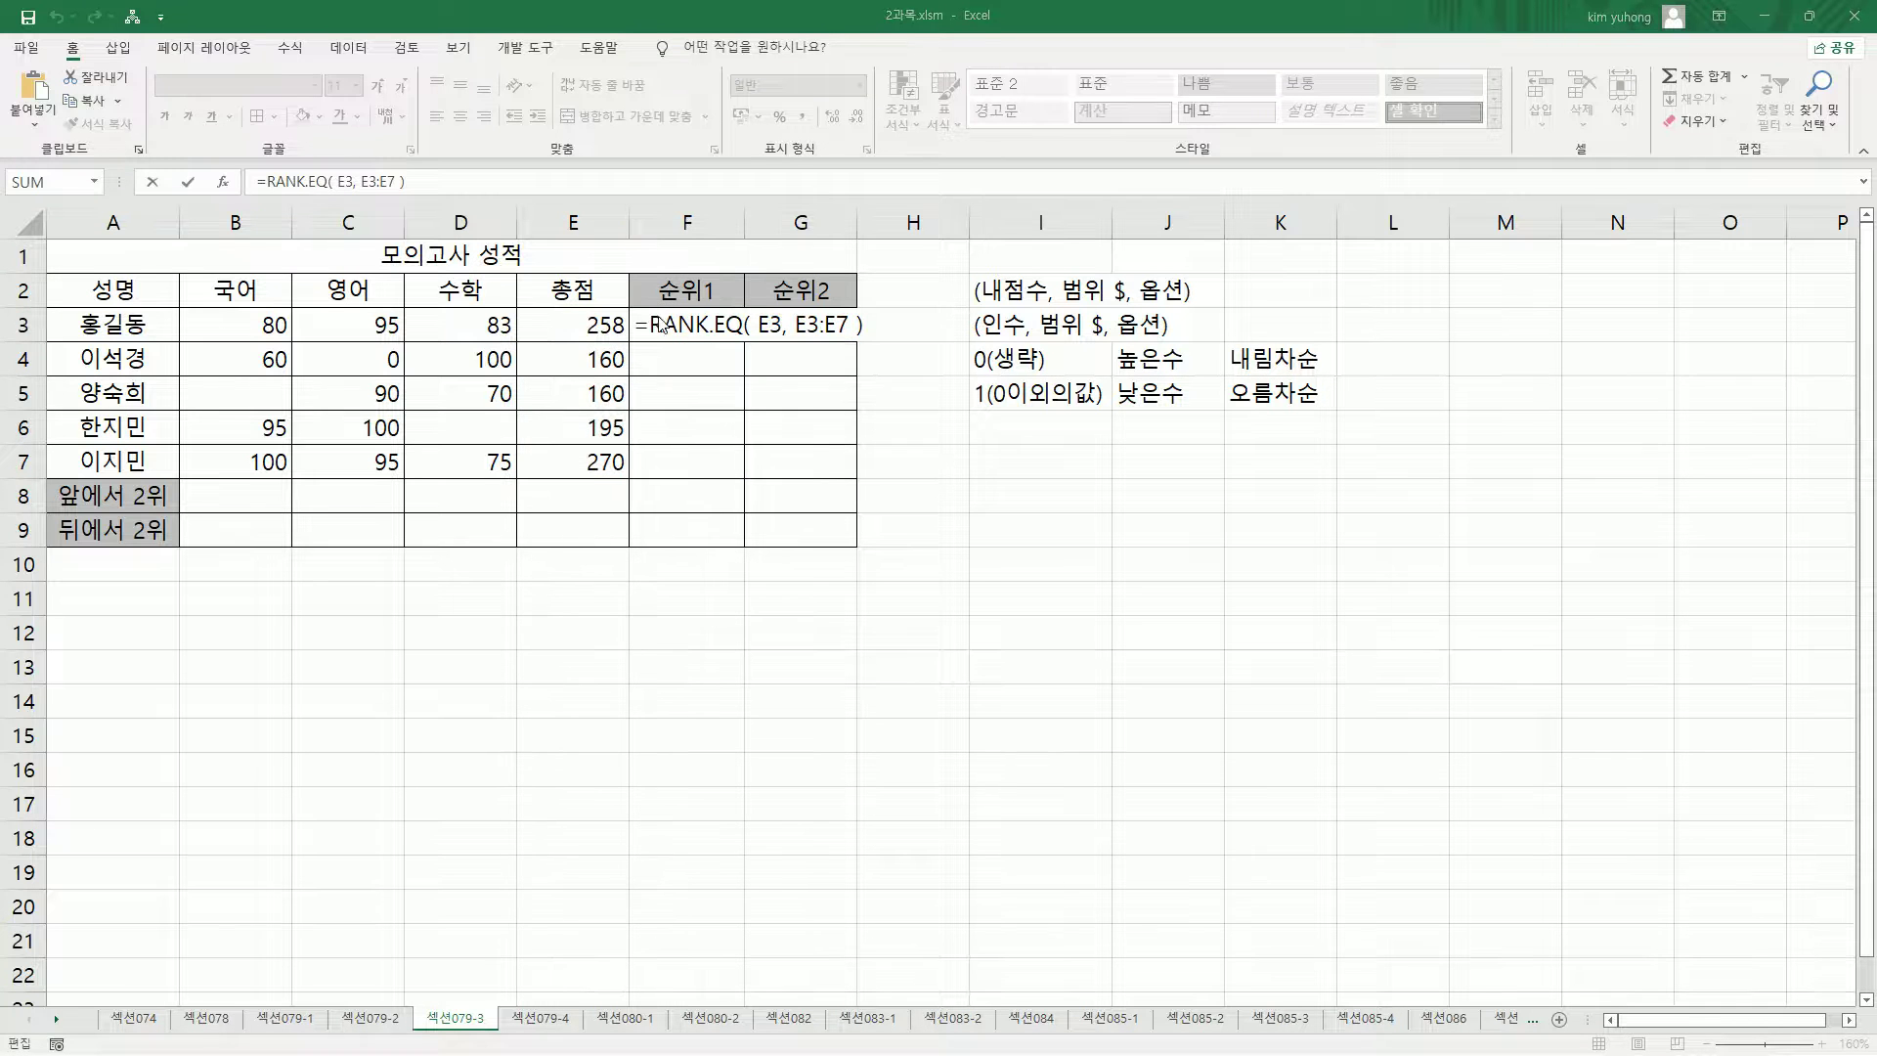
drag(651, 310, 740, 340)
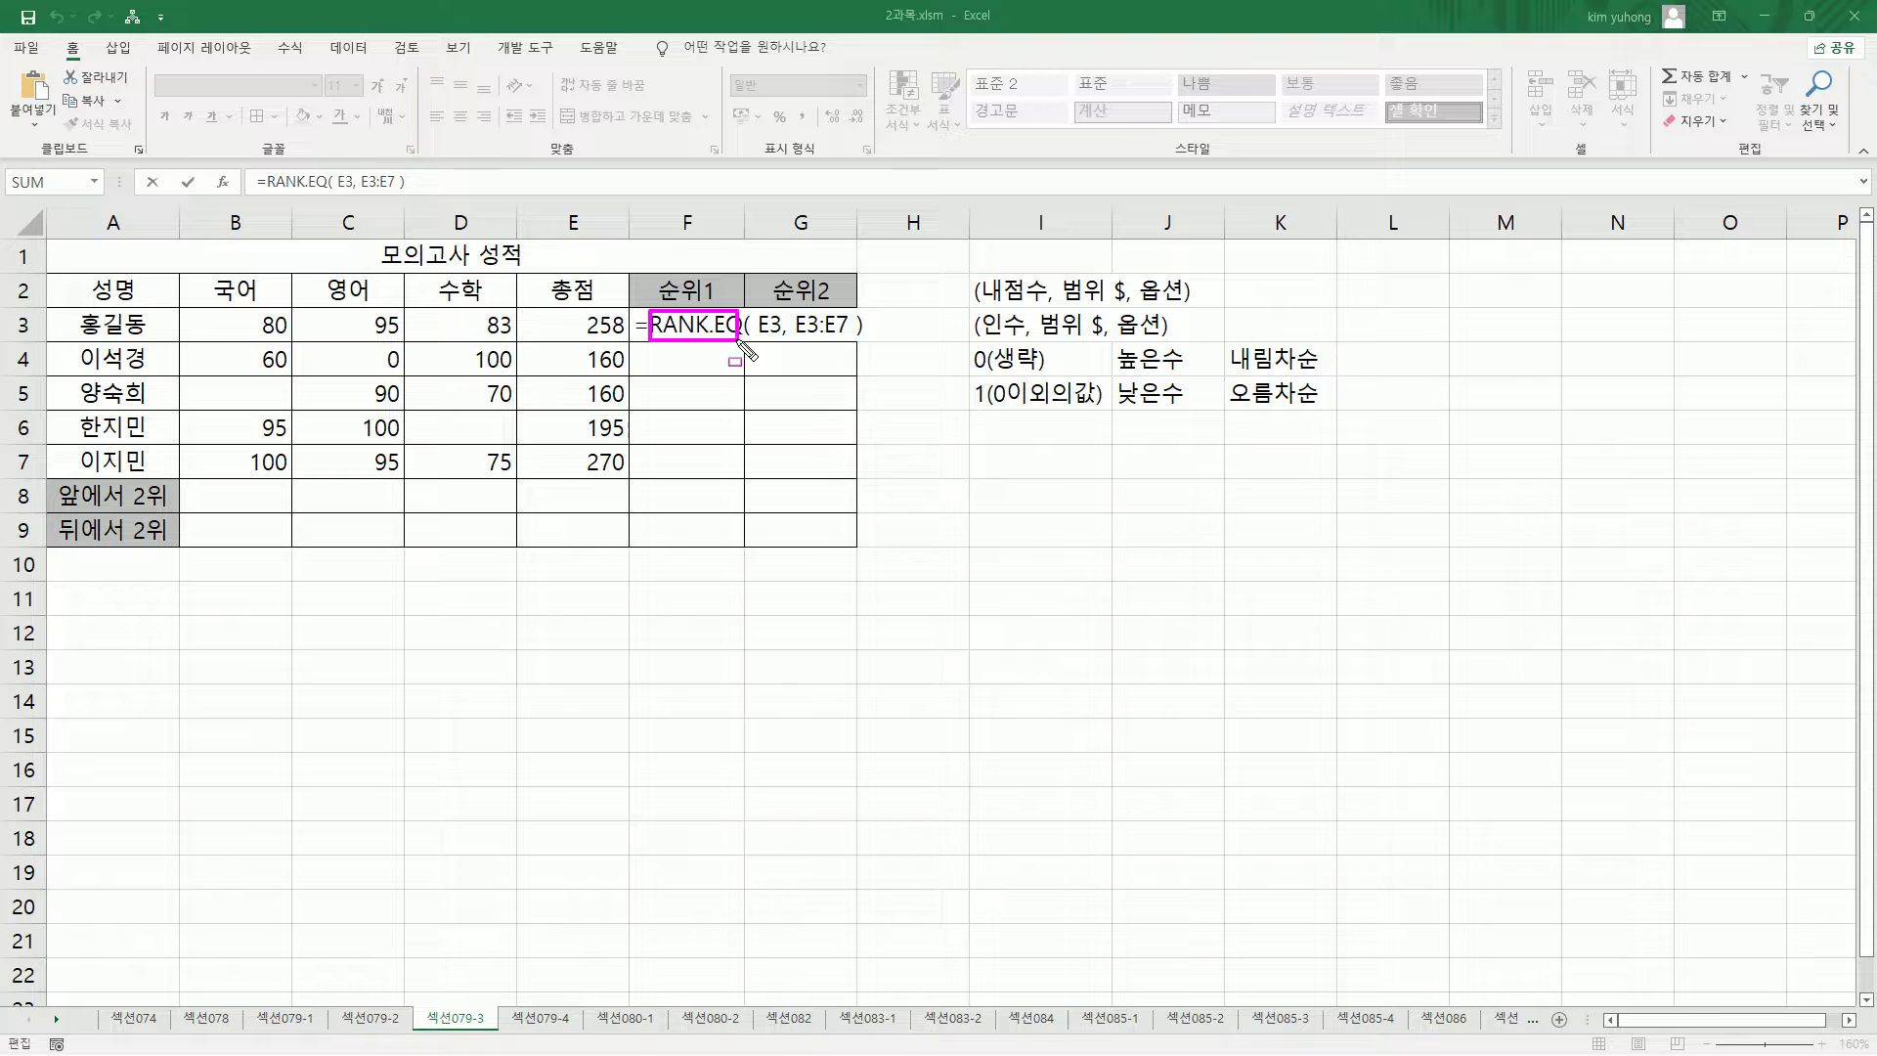
drag(573, 310, 630, 340)
mouse_move(655, 356)
mouse_down()
mouse_move(733, 369)
mouse_move(587, 372)
mouse_move(636, 373)
mouse_up()
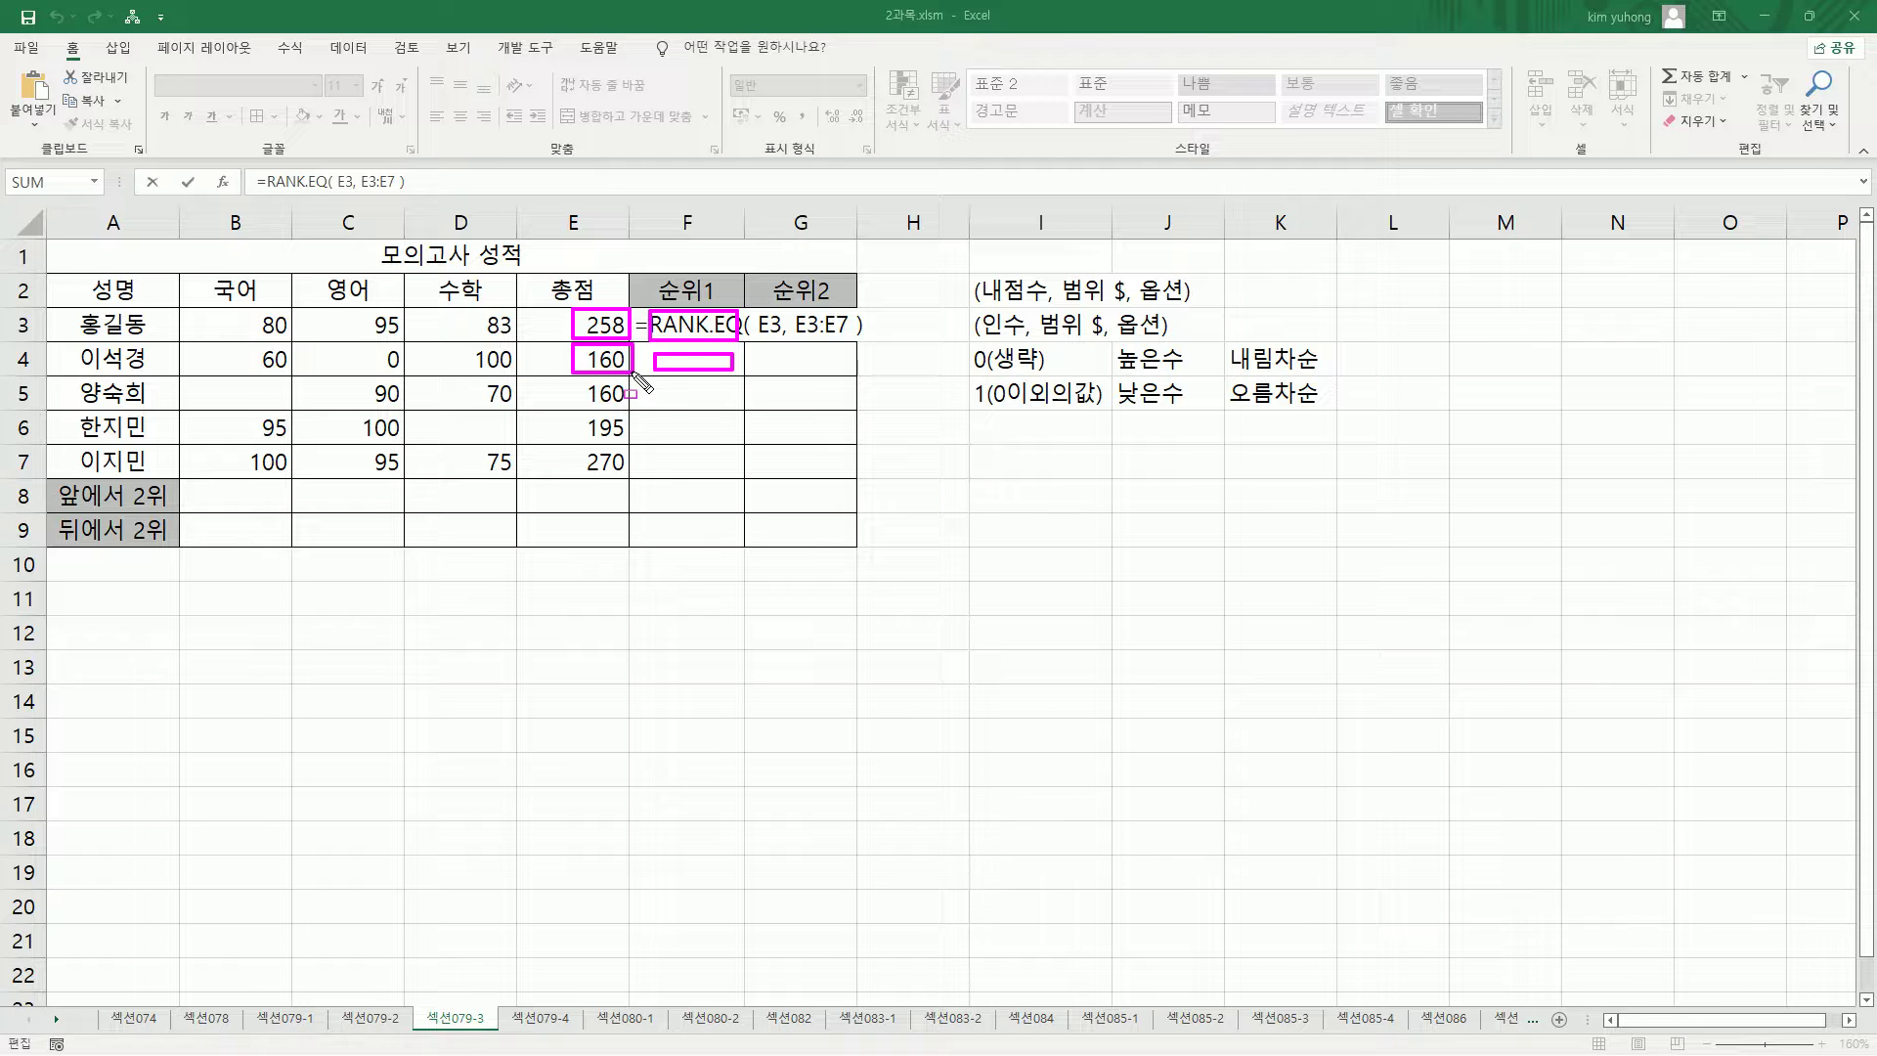
mouse_move(653, 385)
mouse_down()
mouse_move(729, 401)
mouse_move(582, 397)
mouse_move(626, 410)
mouse_move(631, 384)
mouse_up()
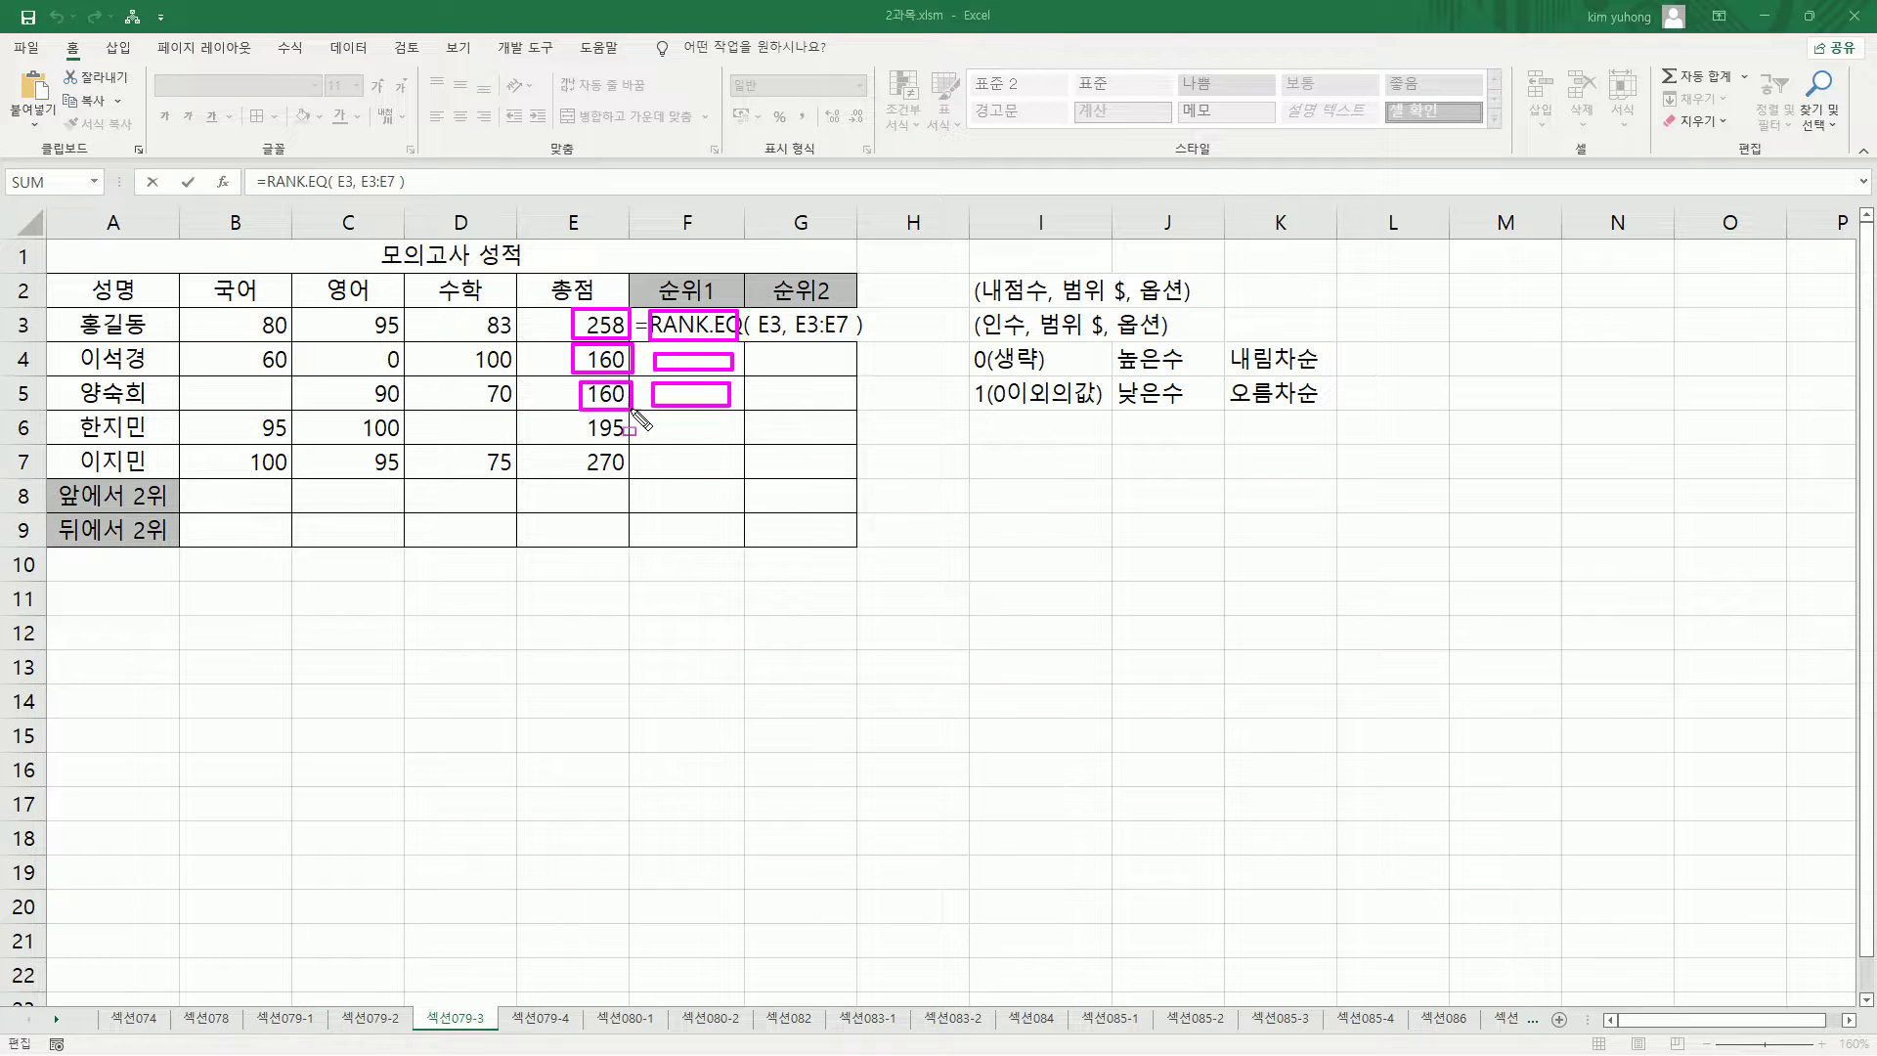
drag(661, 420, 732, 442)
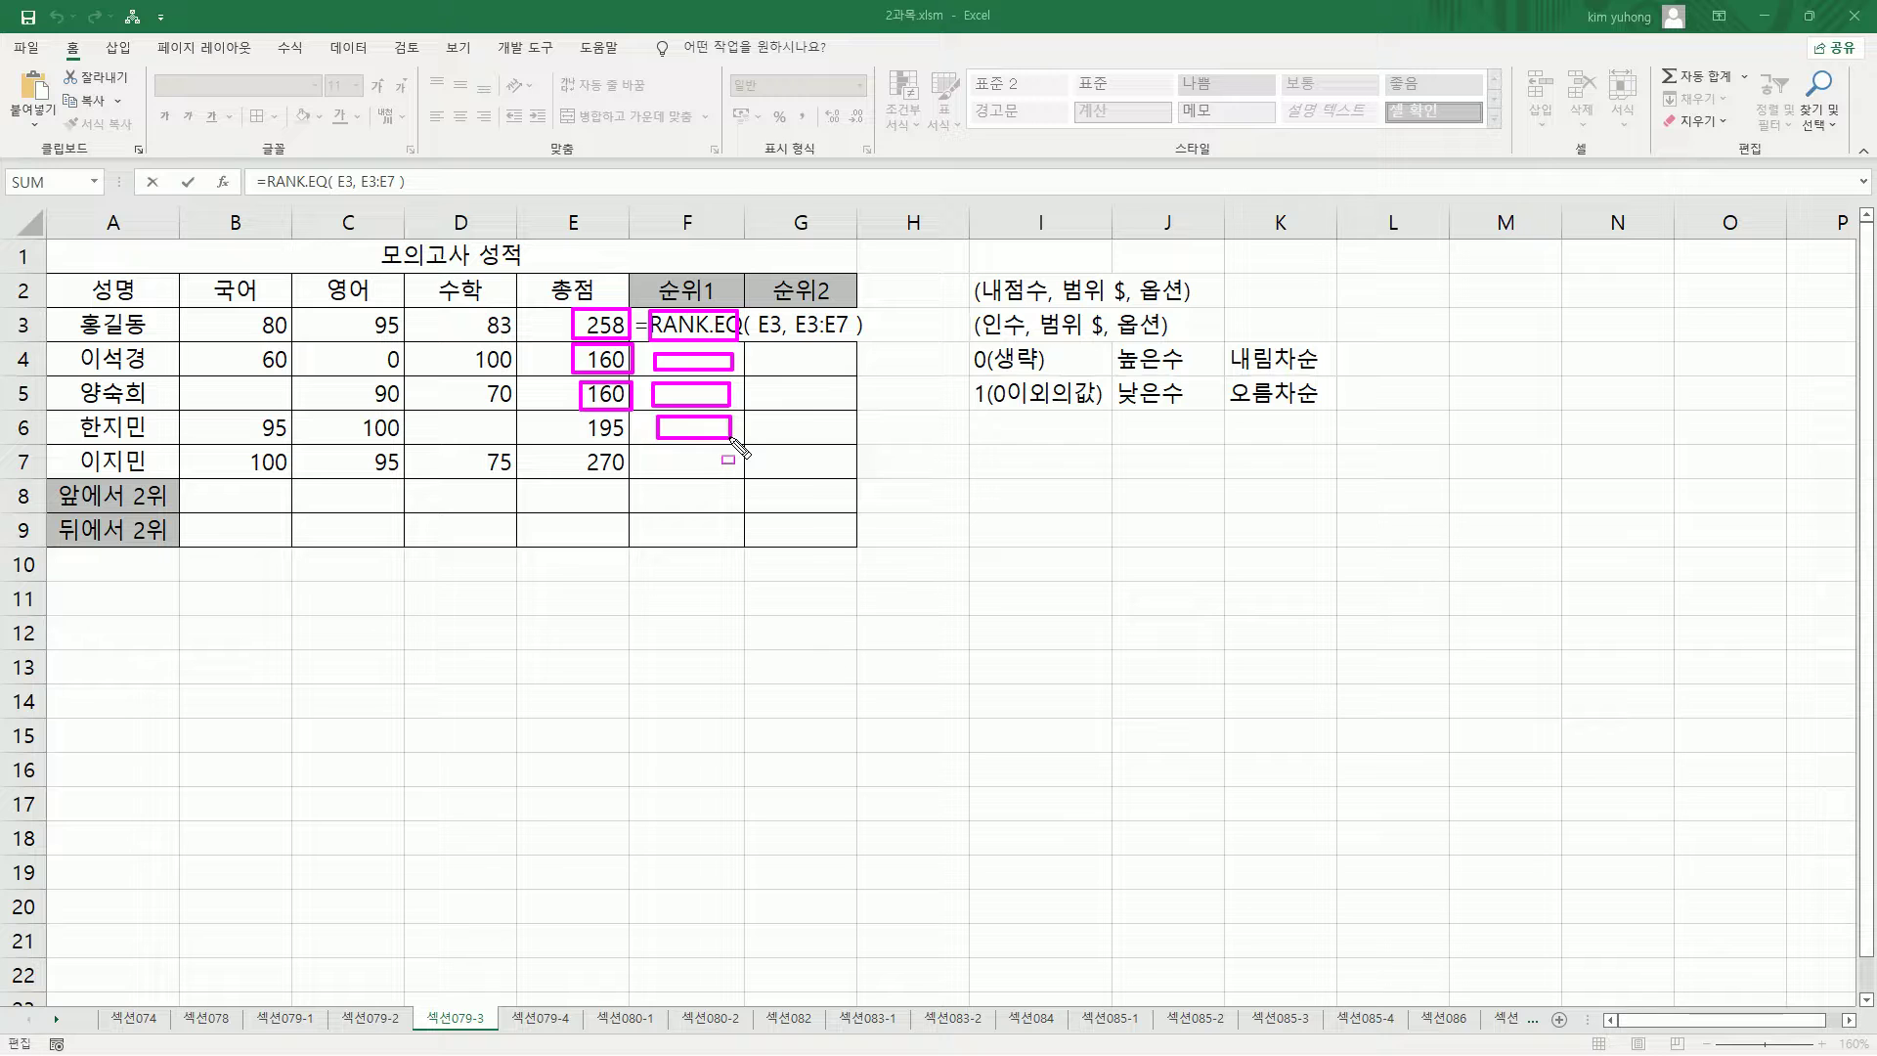
mouse_move(593, 418)
mouse_down()
mouse_move(573, 440)
mouse_move(637, 445)
mouse_move(647, 473)
mouse_move(738, 480)
mouse_up()
drag(573, 446, 642, 479)
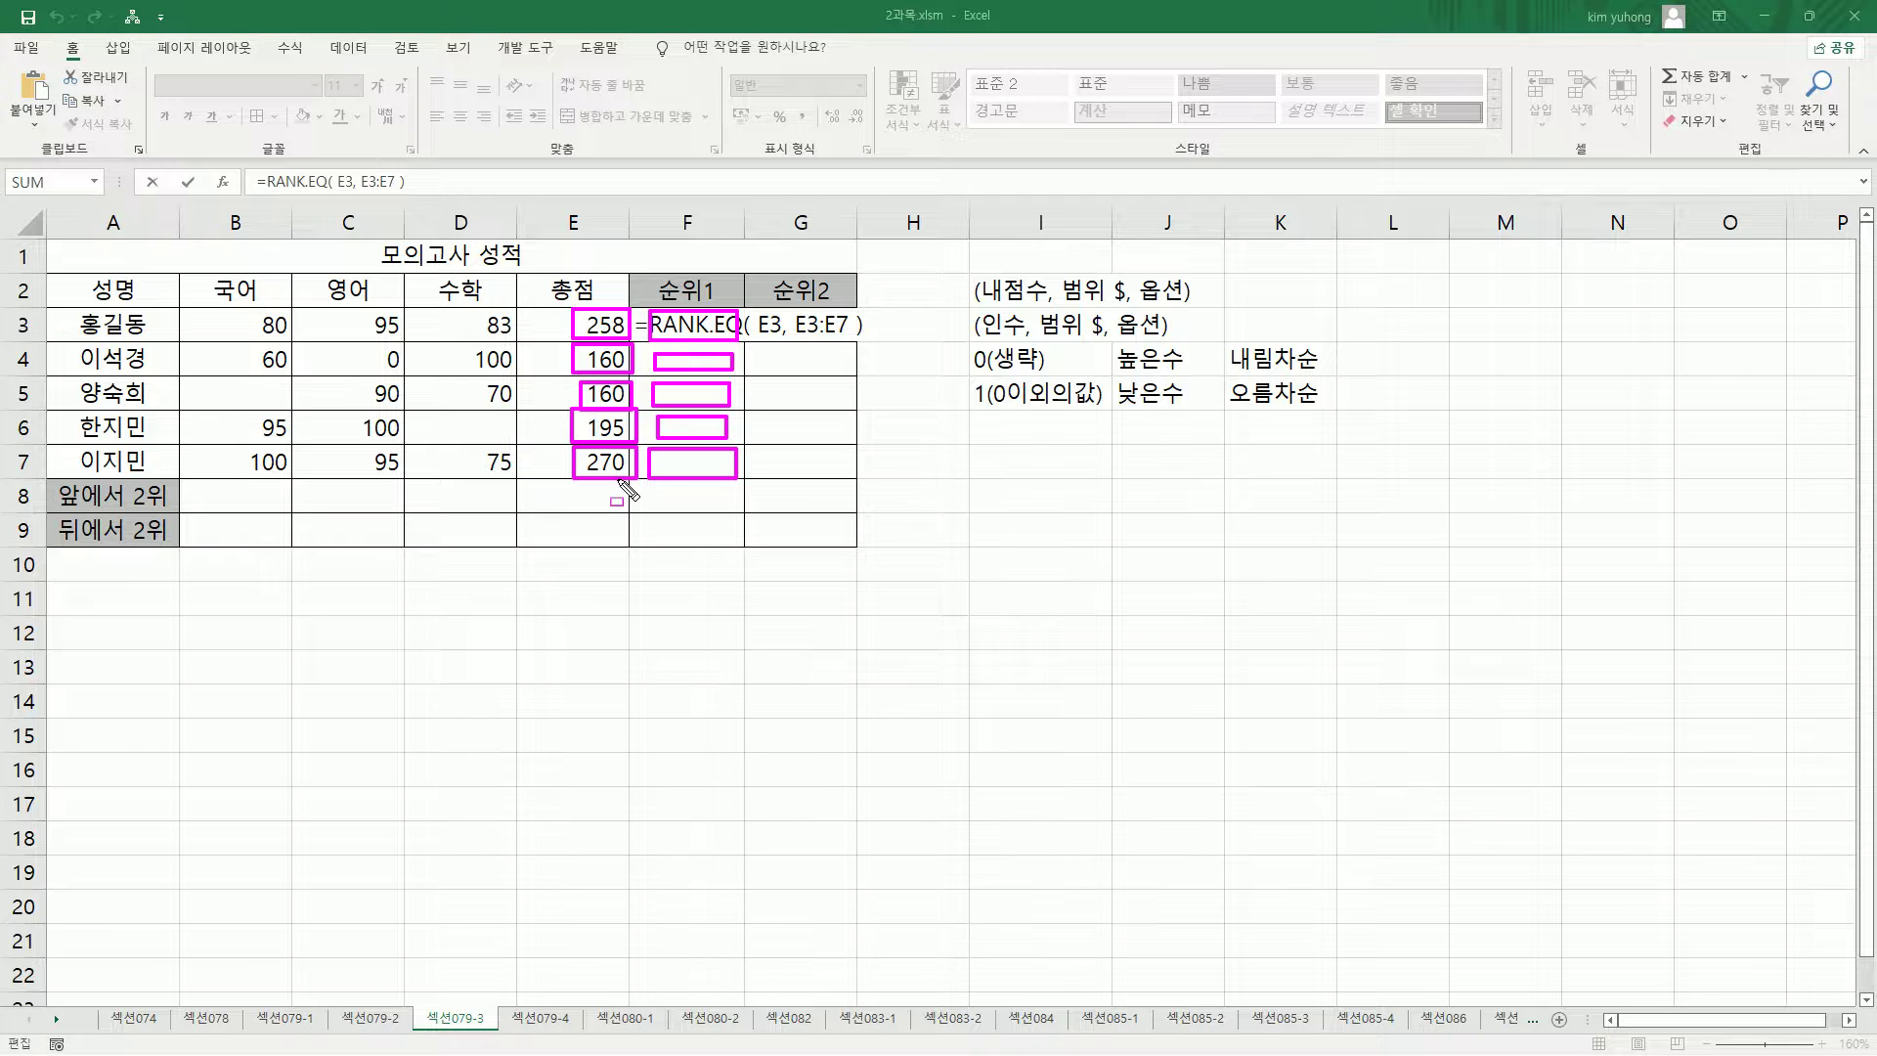
key(e)
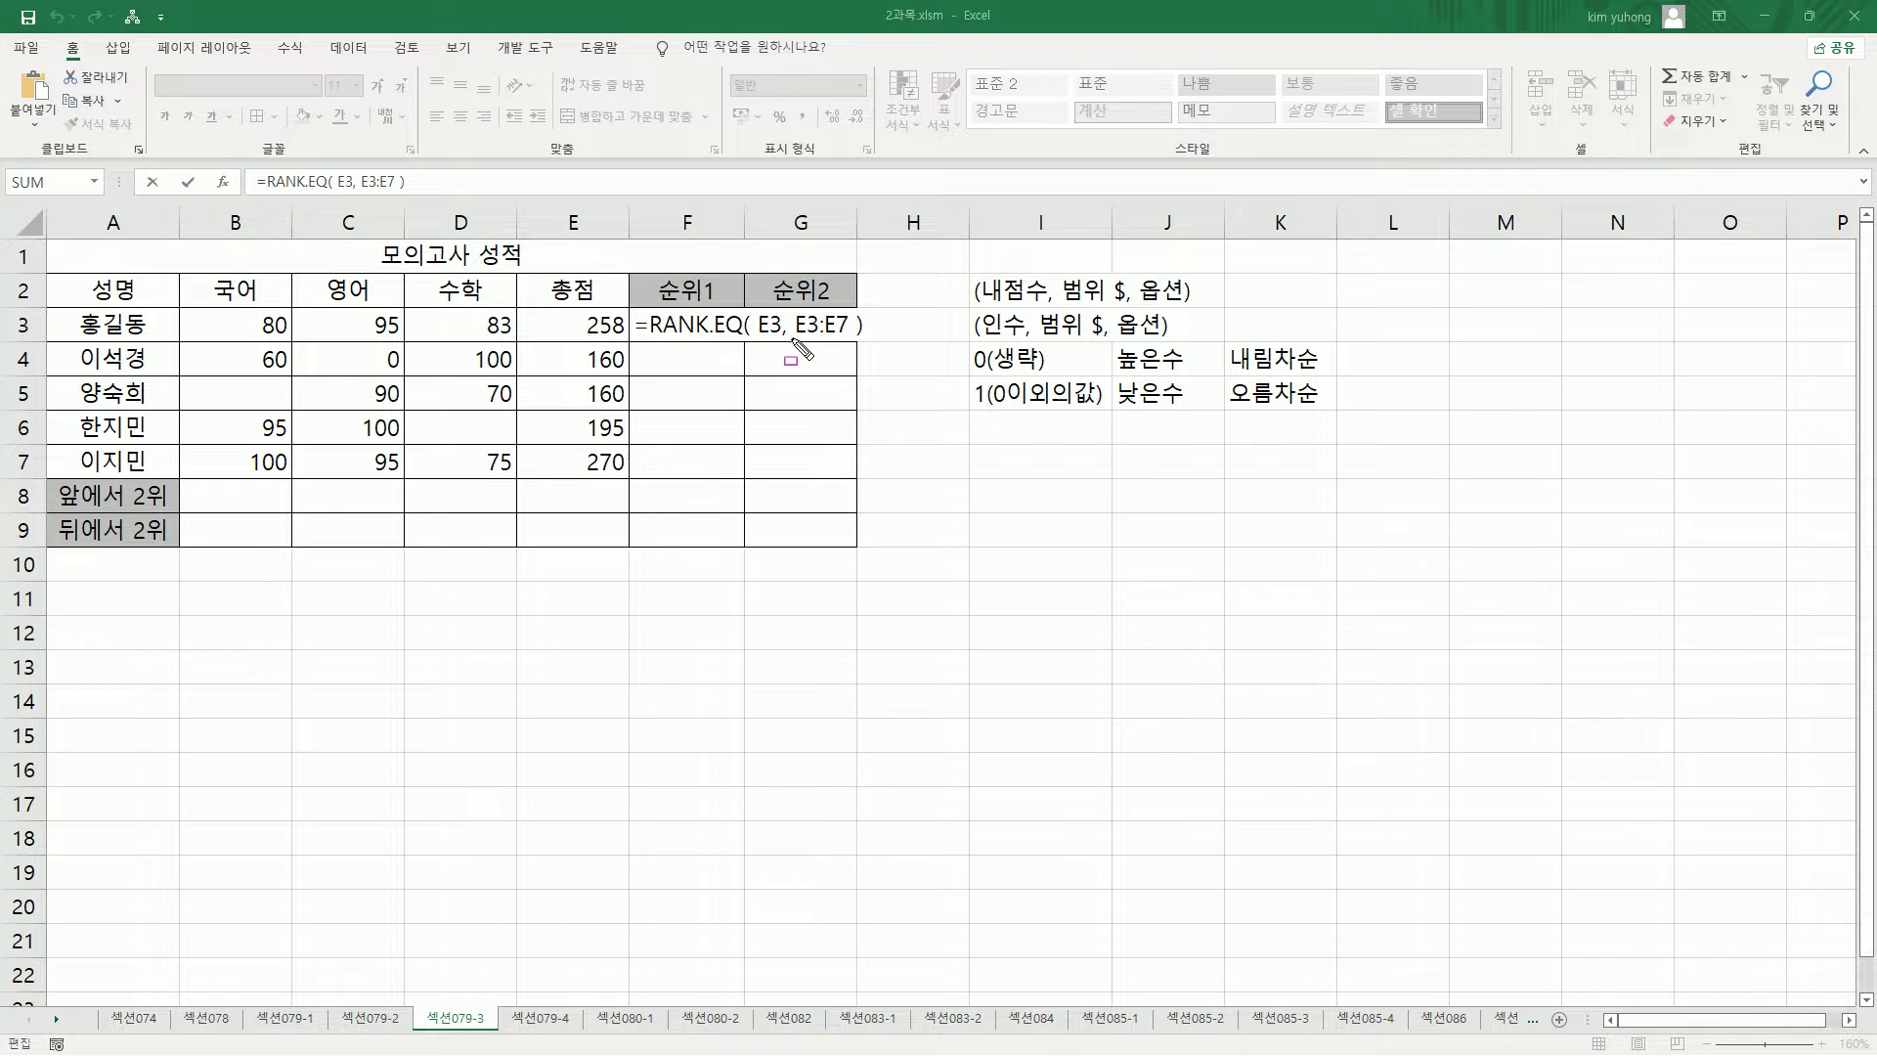
drag(794, 337, 855, 313)
drag(776, 358, 787, 365)
mouse_move(524, 306)
mouse_down()
mouse_move(540, 424)
mouse_move(637, 481)
mouse_up()
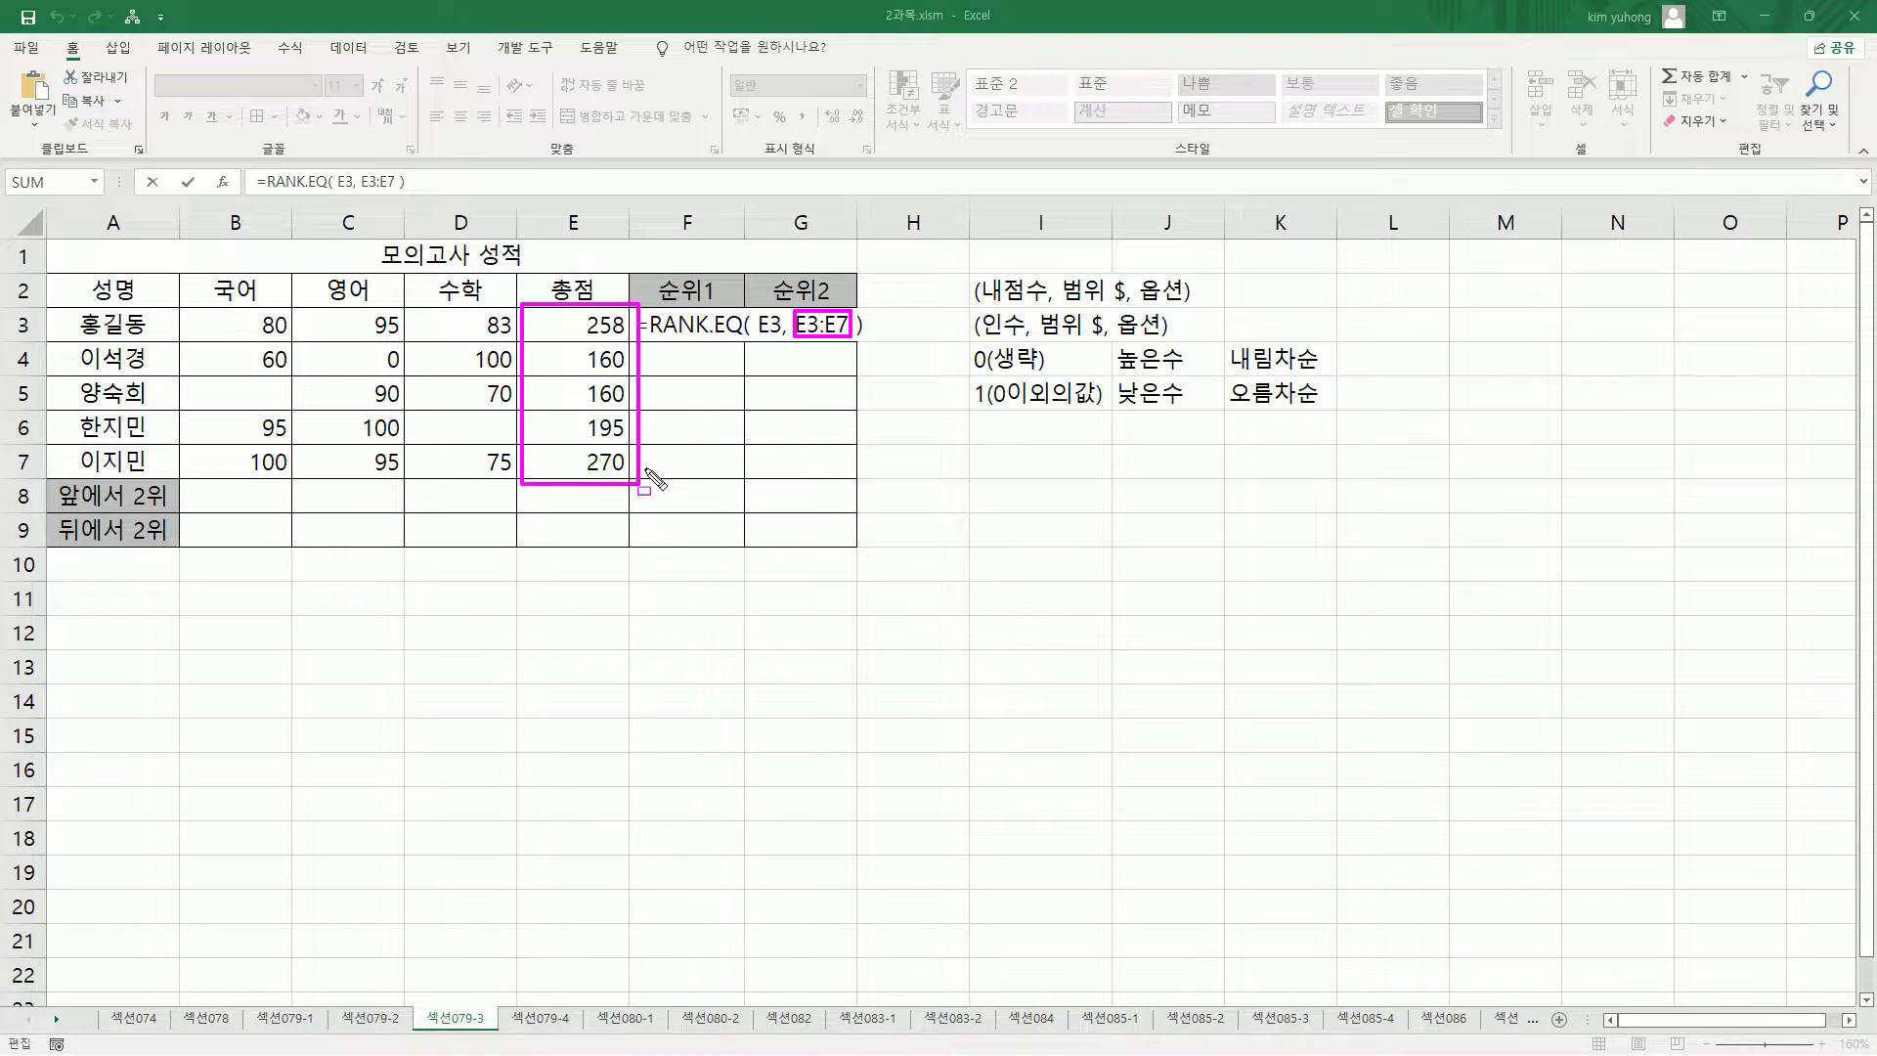
key(Escape)
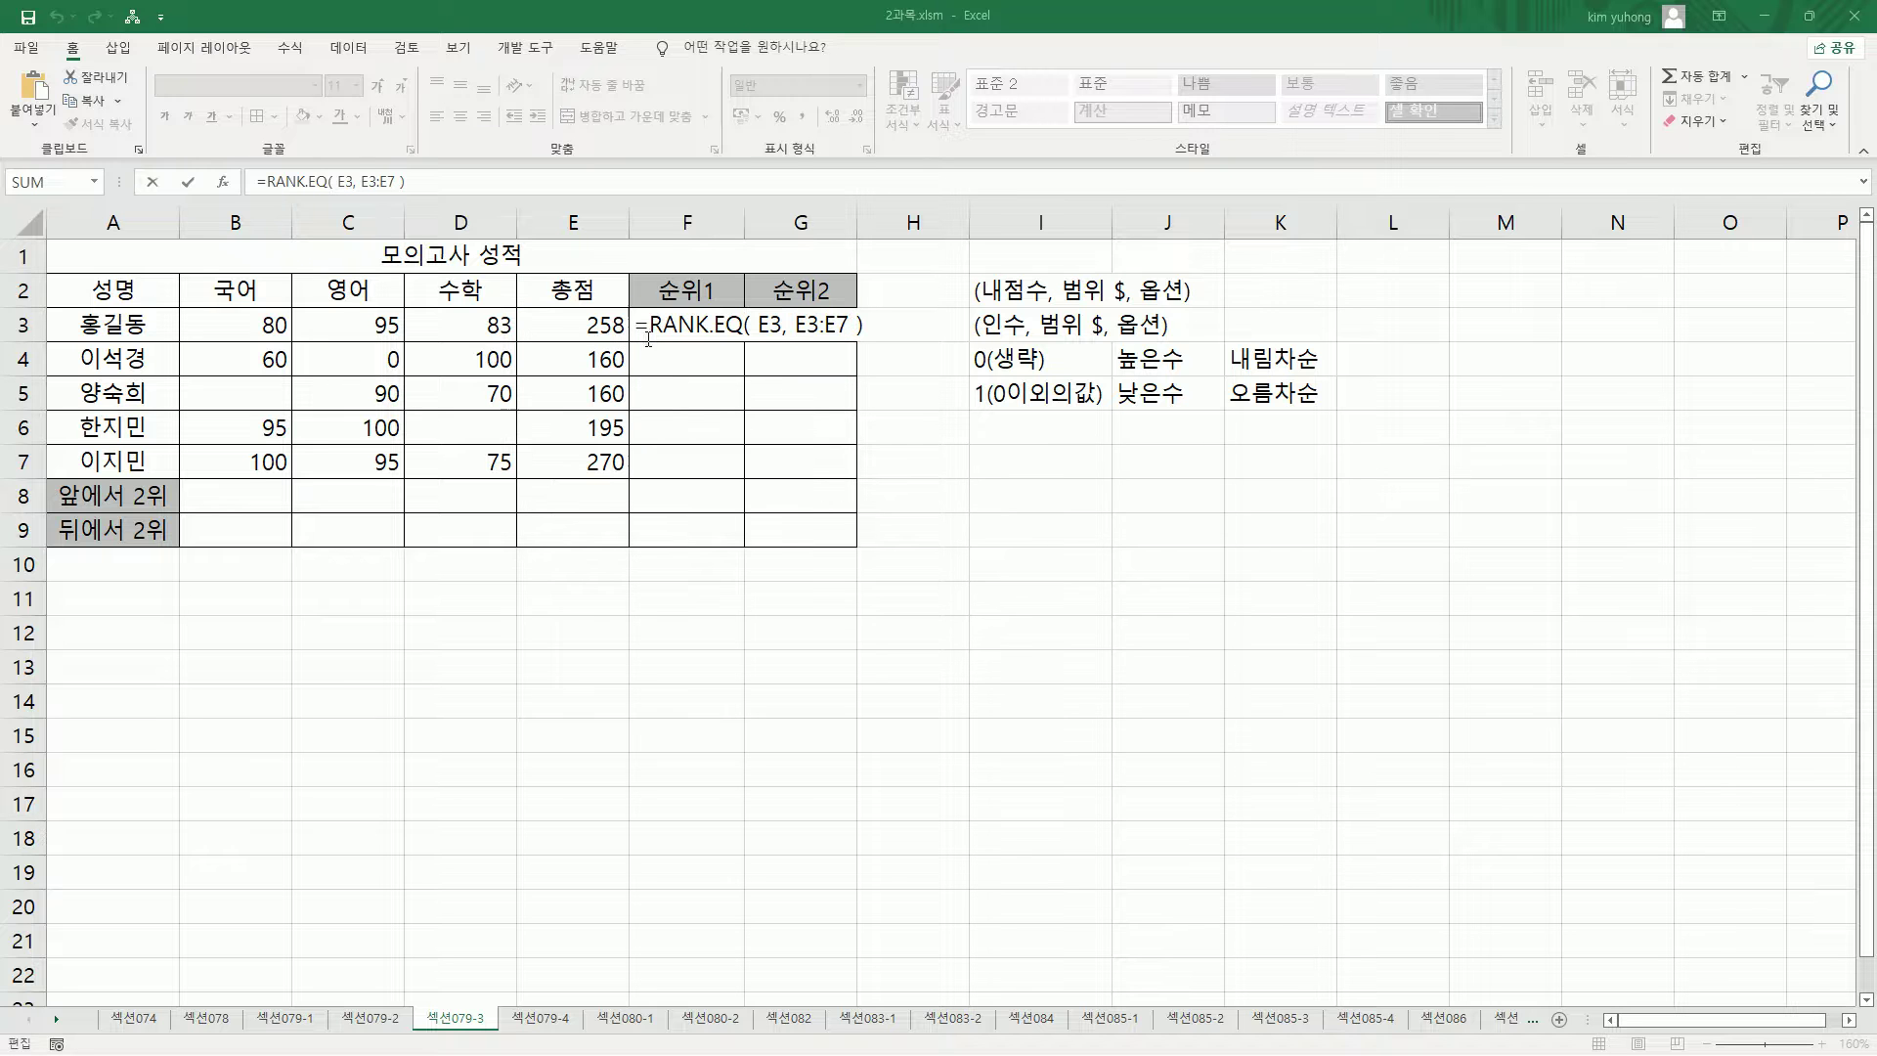
drag(580, 313, 633, 337)
mouse_move(528, 300)
mouse_down()
mouse_move(531, 352)
mouse_move(643, 495)
mouse_up()
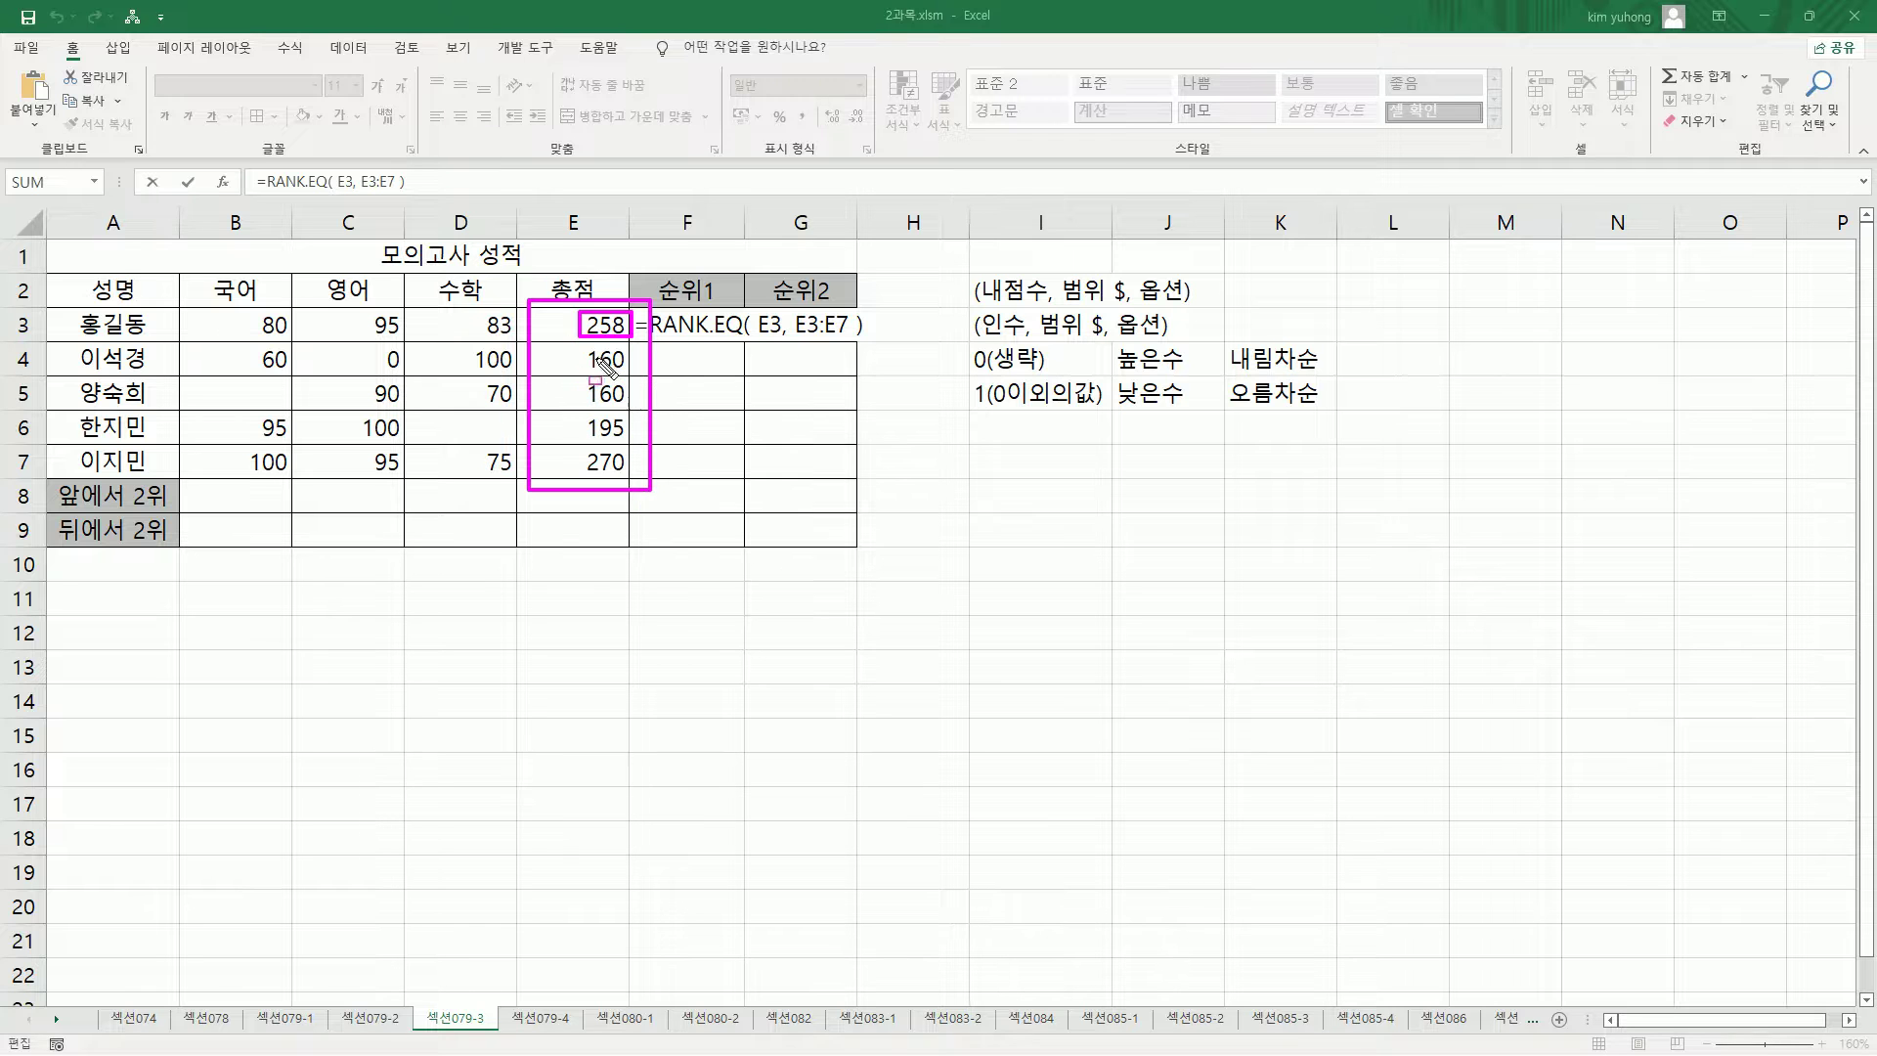
drag(582, 346, 626, 376)
drag(533, 313, 649, 486)
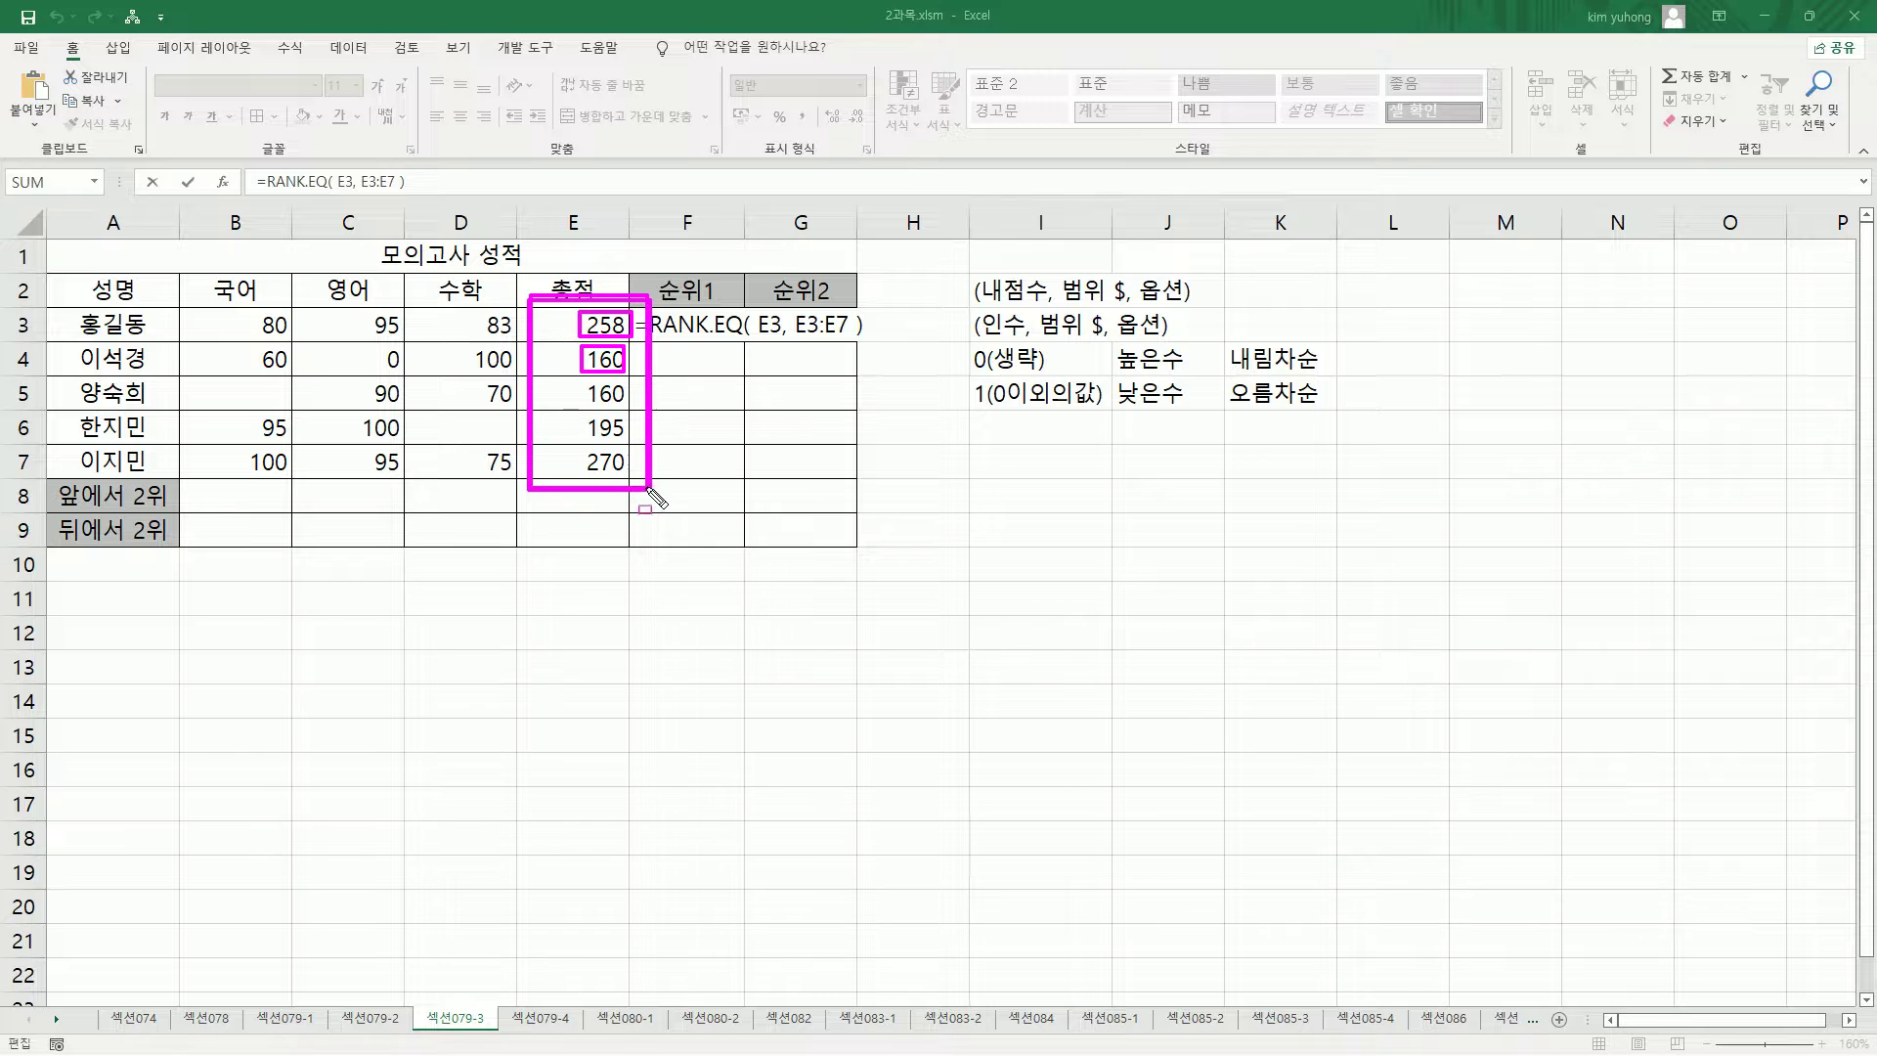
mouse_move(587, 376)
mouse_down()
mouse_move(585, 403)
mouse_move(628, 403)
mouse_move(587, 377)
mouse_up()
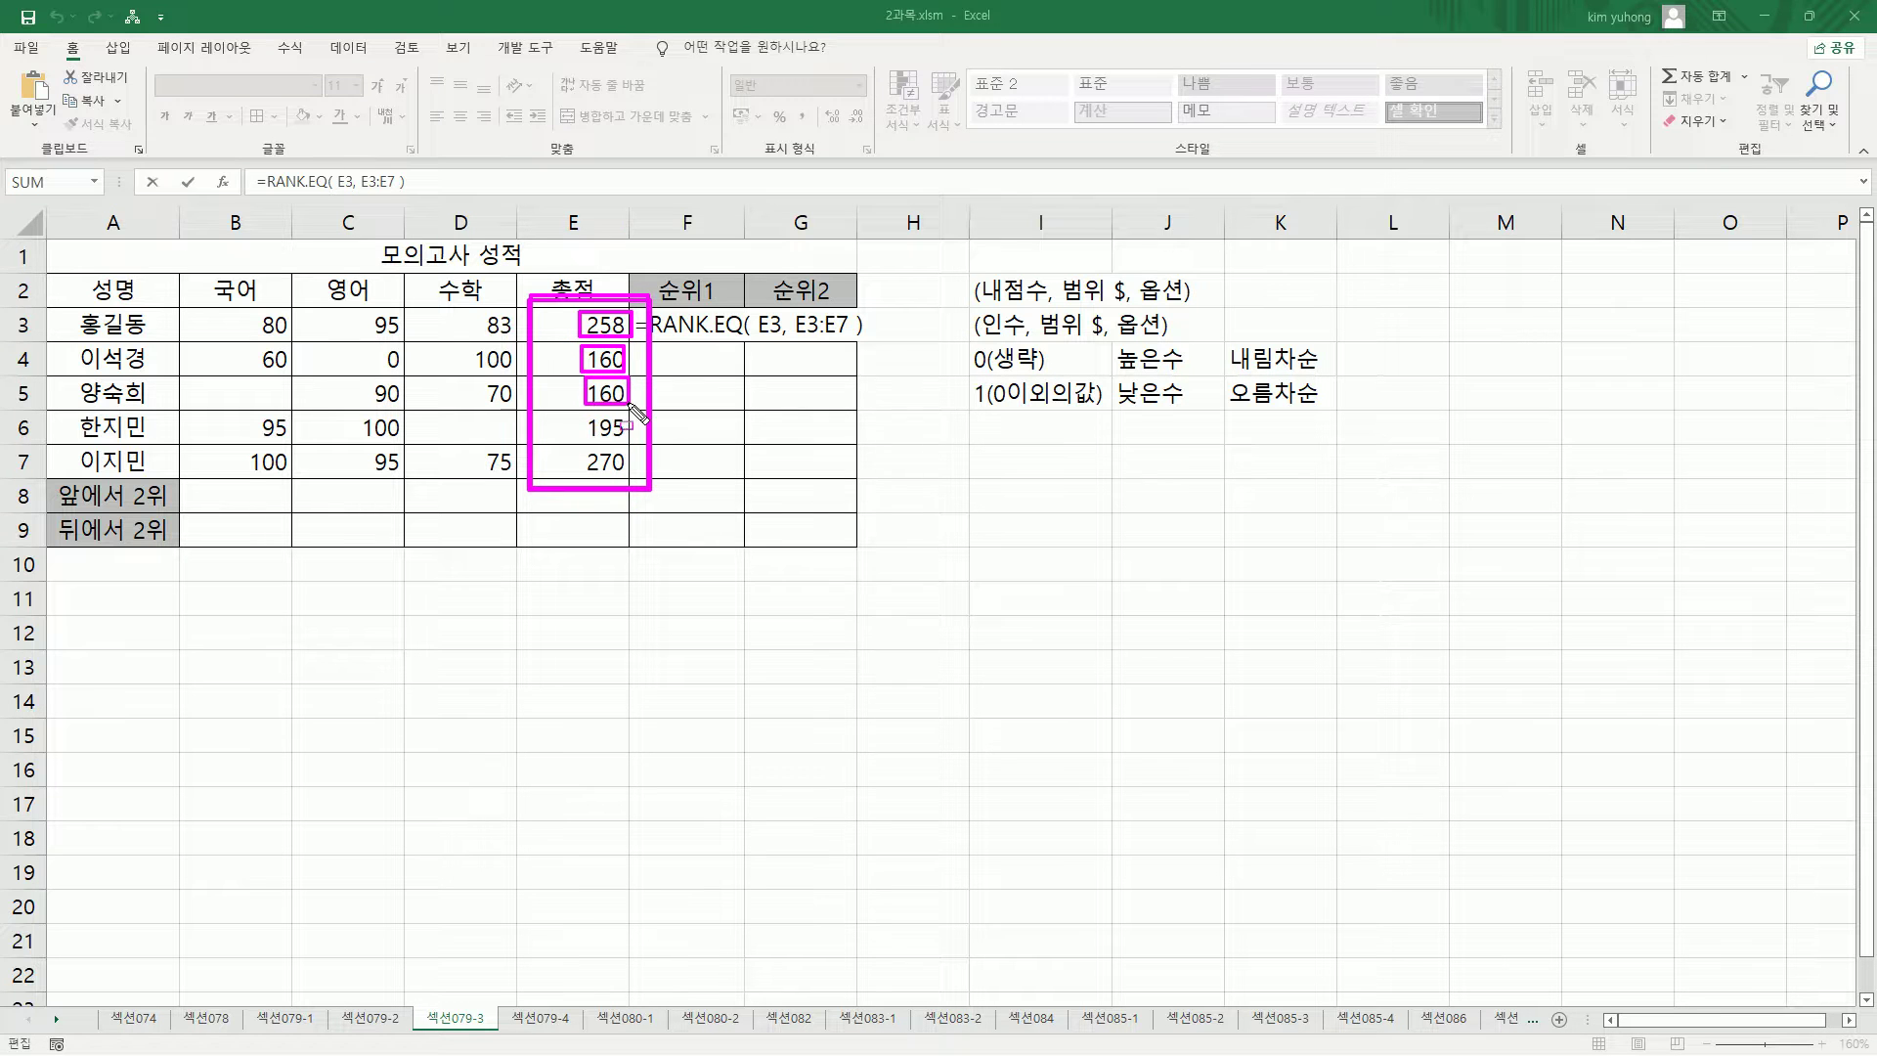
mouse_move(531, 301)
mouse_down()
mouse_move(578, 460)
mouse_move(643, 489)
mouse_up()
key(ctrl+z)
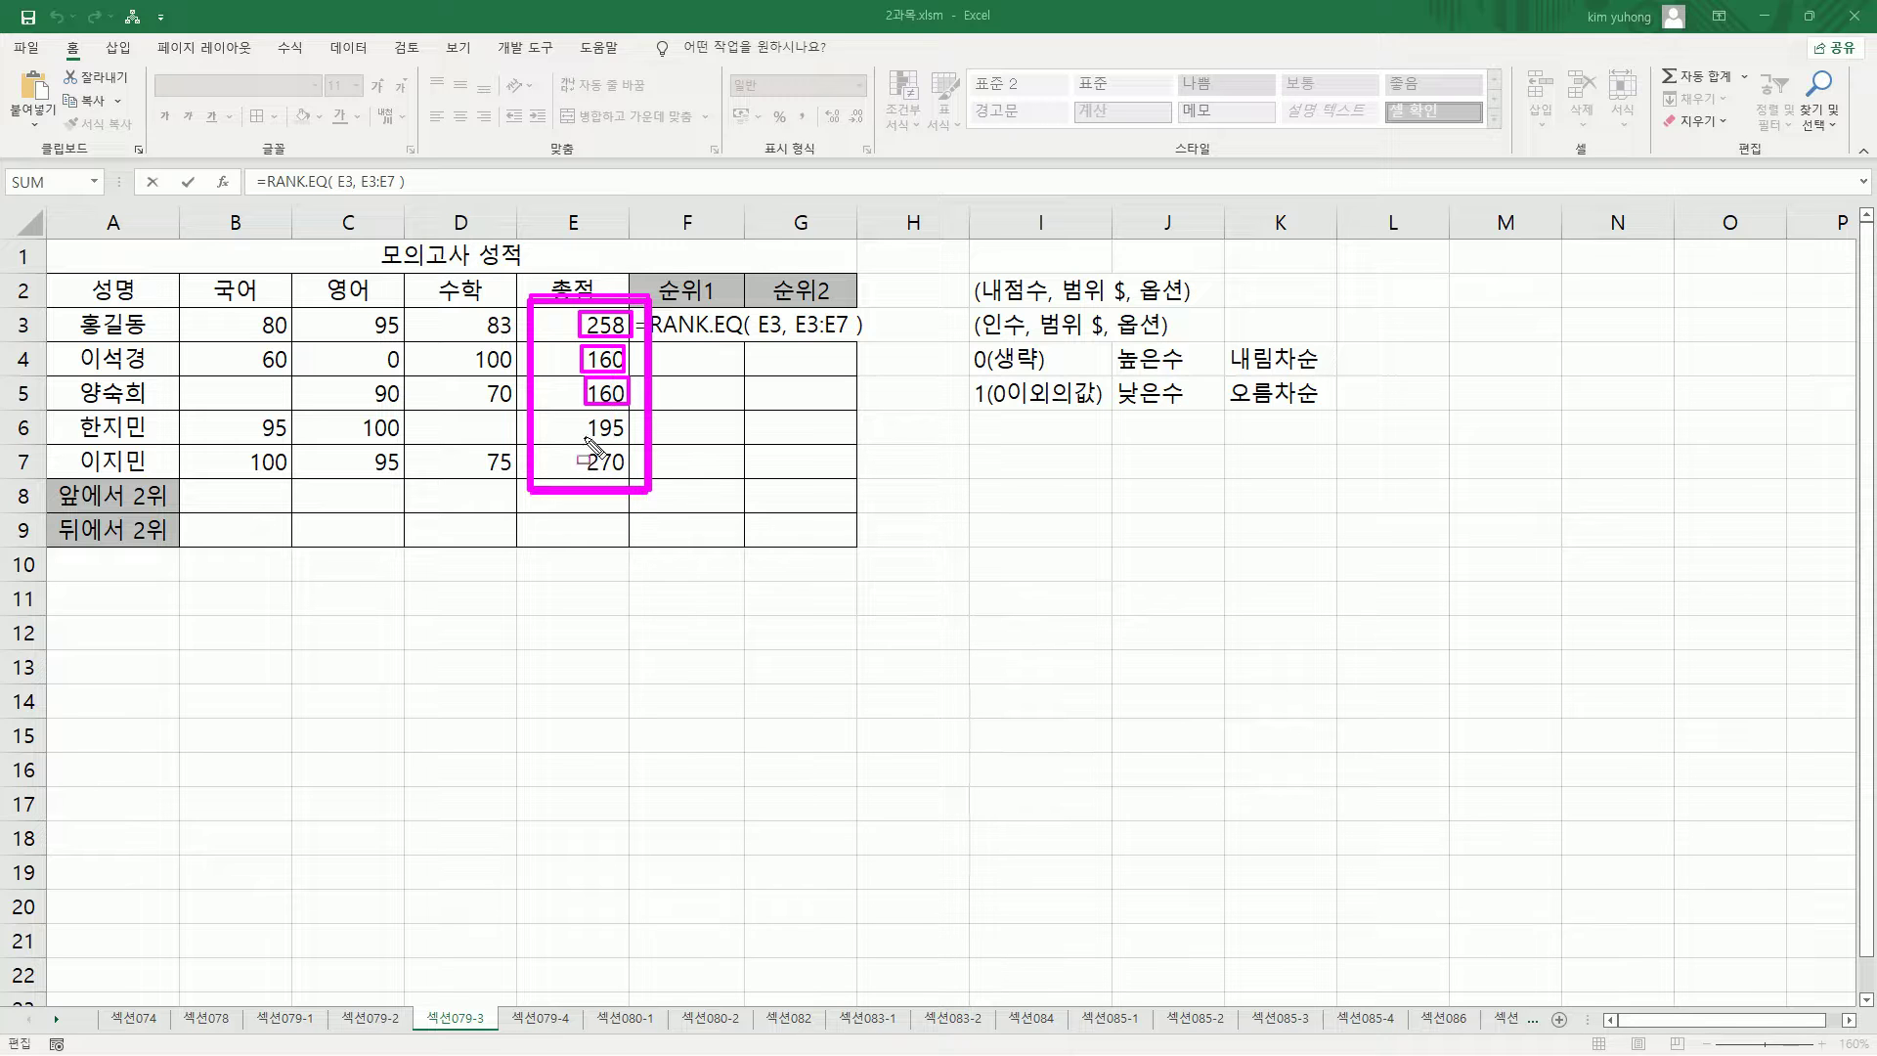
mouse_move(585, 415)
mouse_down()
mouse_move(633, 446)
mouse_move(586, 414)
mouse_up()
mouse_move(540, 304)
mouse_down()
mouse_move(540, 364)
mouse_move(644, 485)
mouse_move(584, 477)
mouse_move(581, 451)
mouse_move(629, 452)
mouse_move(632, 479)
mouse_up()
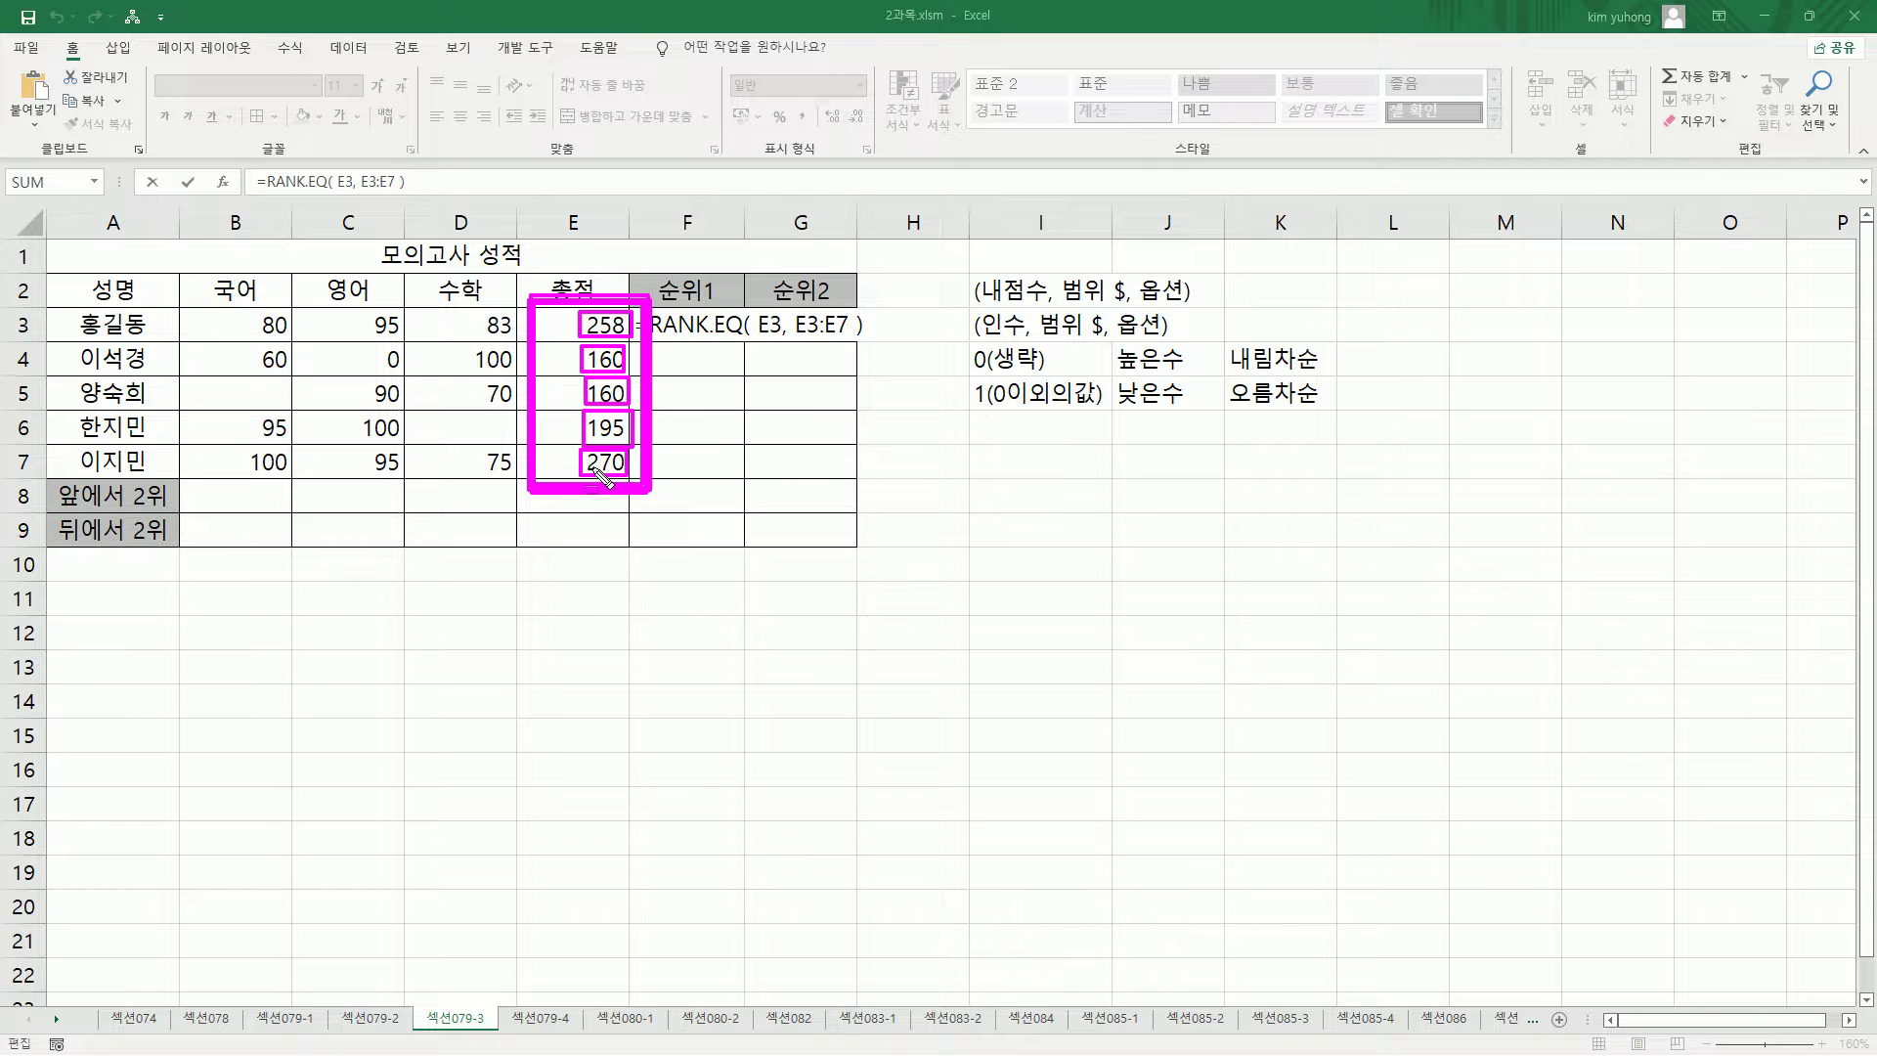
drag(537, 306, 637, 485)
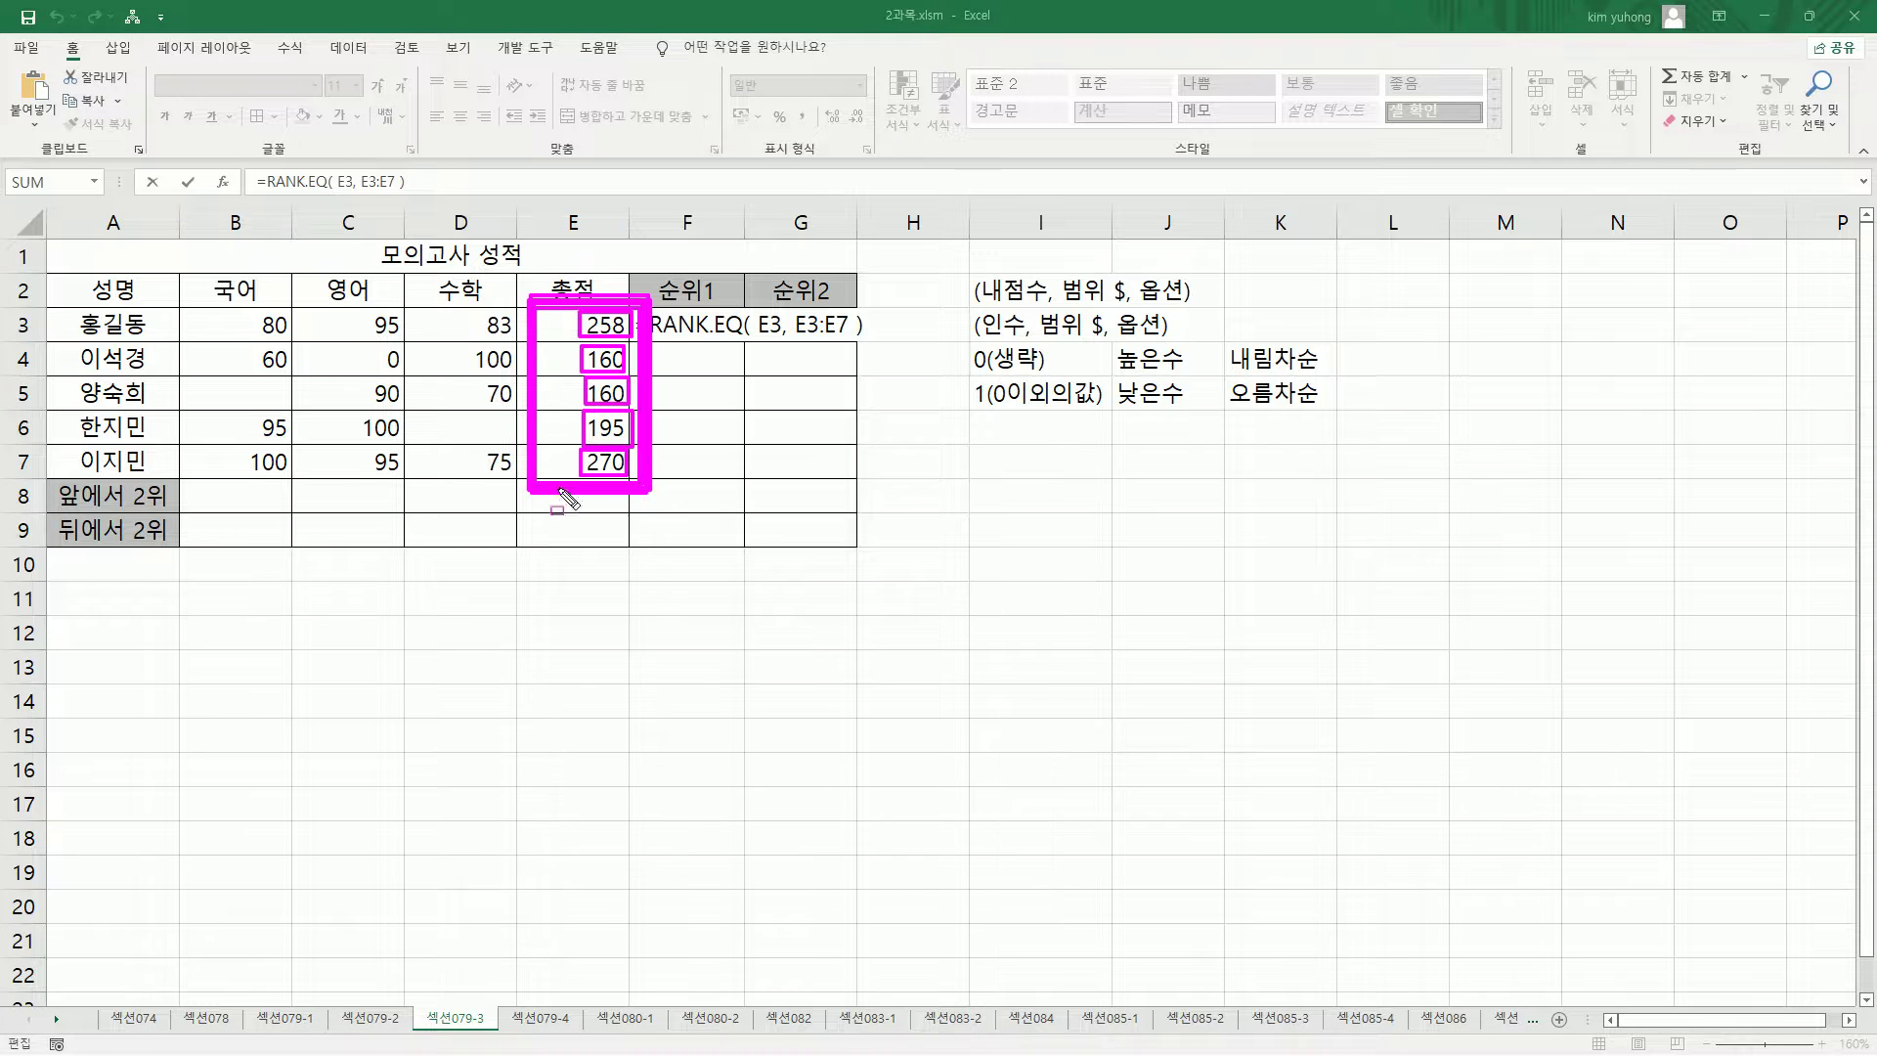
drag(796, 336, 847, 337)
mouse_move(586, 305)
mouse_down()
mouse_move(536, 305)
mouse_move(544, 458)
mouse_move(638, 494)
mouse_up()
mouse_move(1037, 342)
mouse_down()
mouse_move(1099, 342)
mouse_move(1126, 303)
mouse_up()
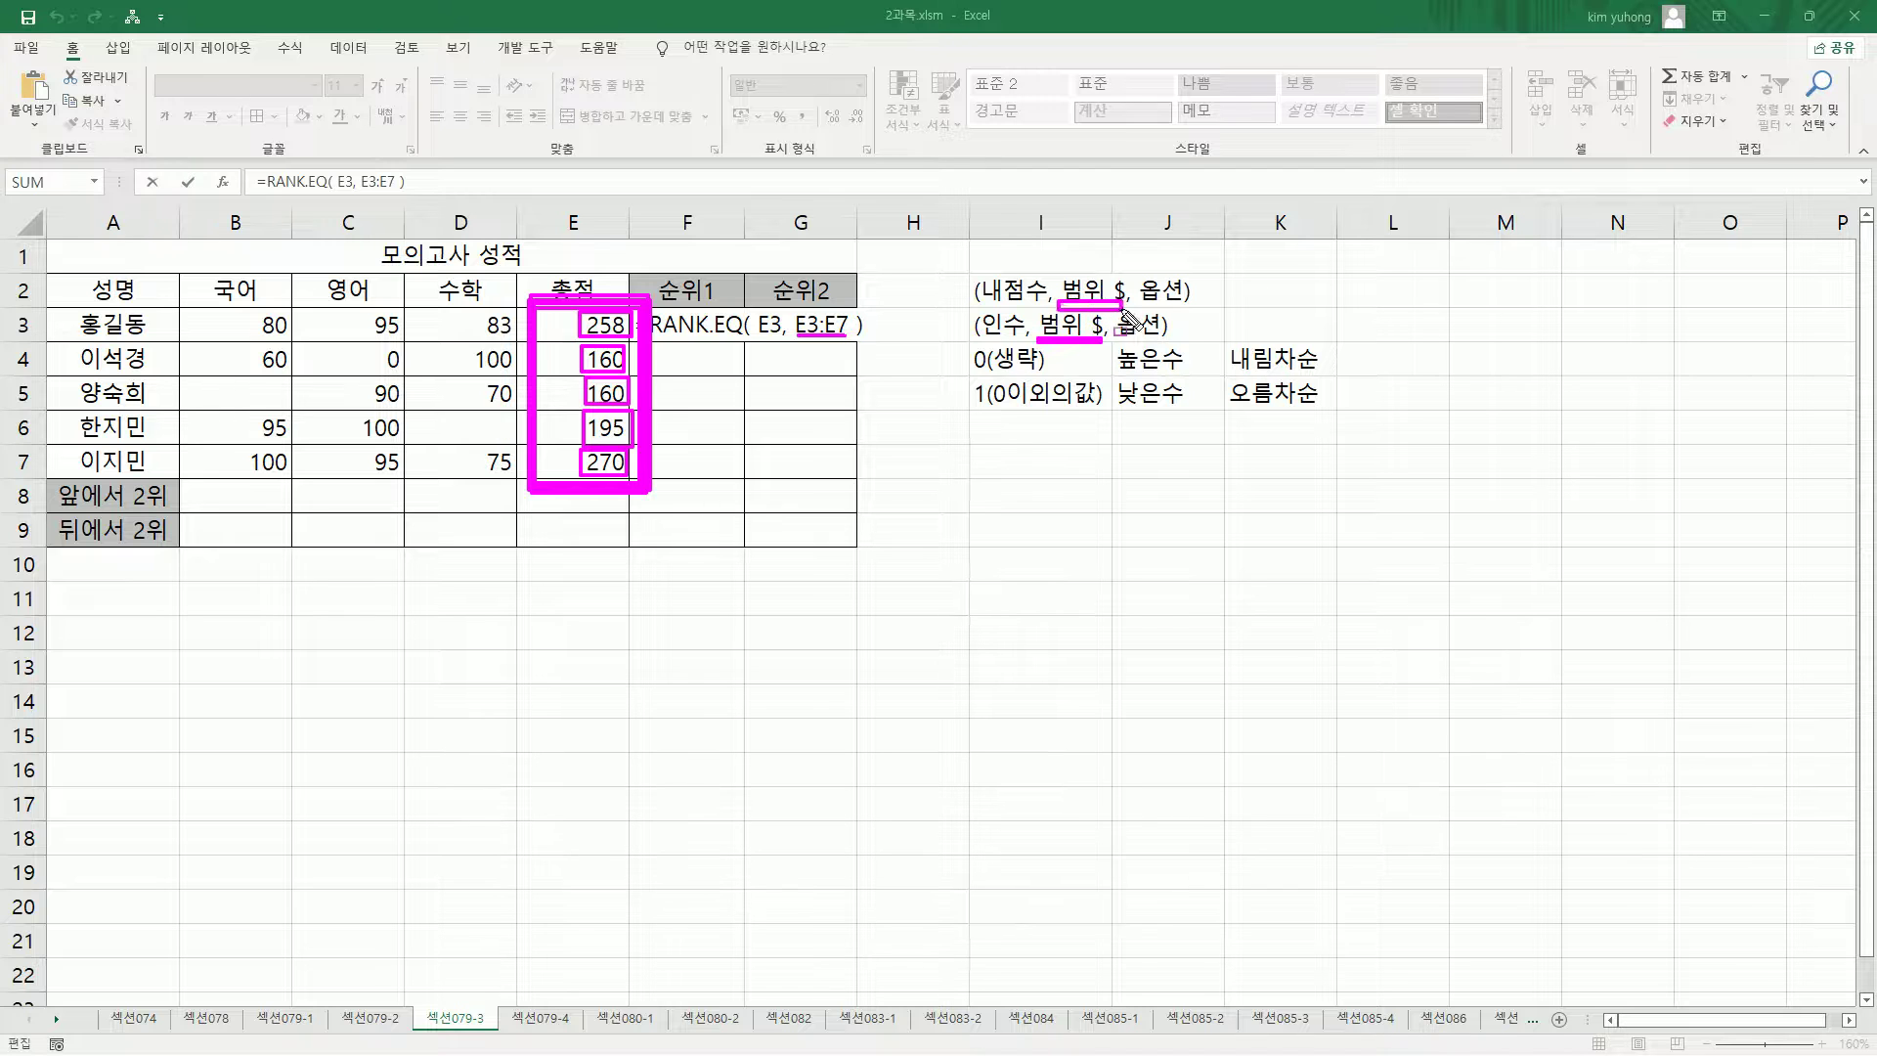
key(Escape)
Make the range in F3's RANK.EQ formula absolute as $E$3:$E$7 and fill the formula down through F7
drag(807, 326, 842, 342)
key(F4)
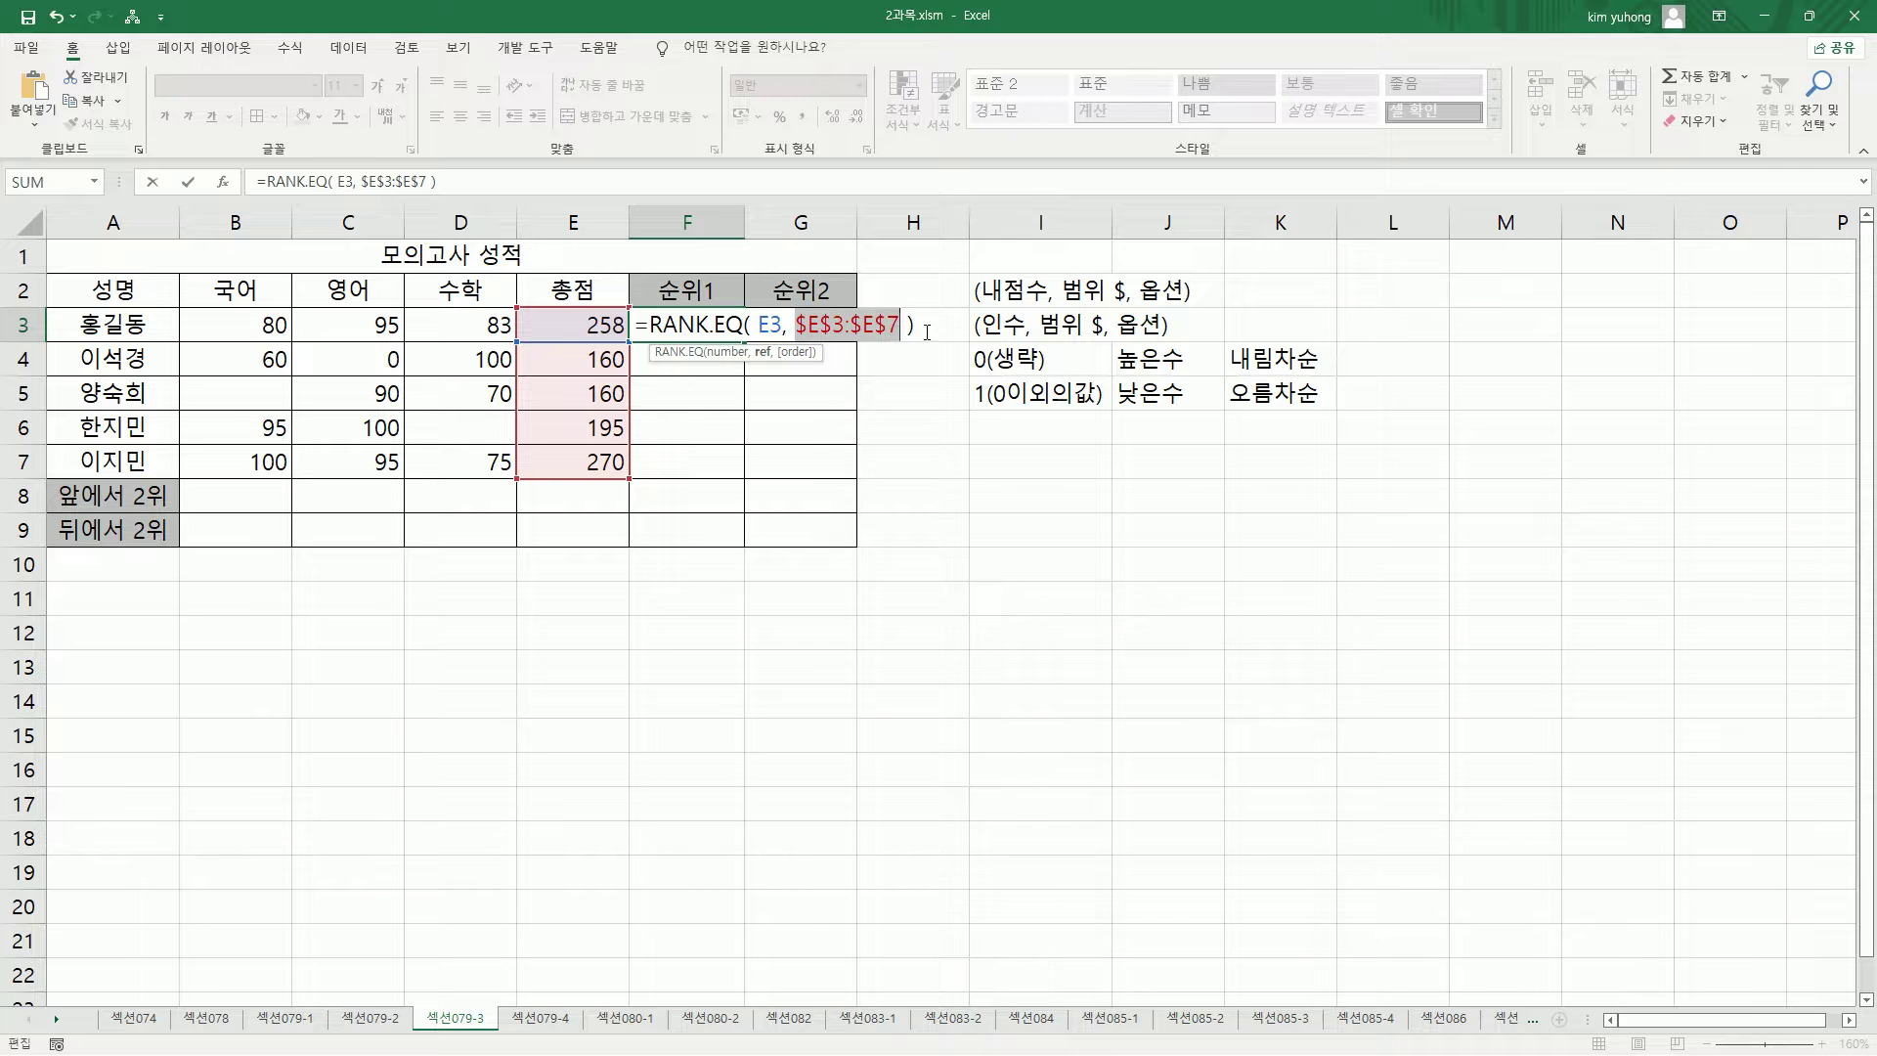
key(Return)
click(732, 330)
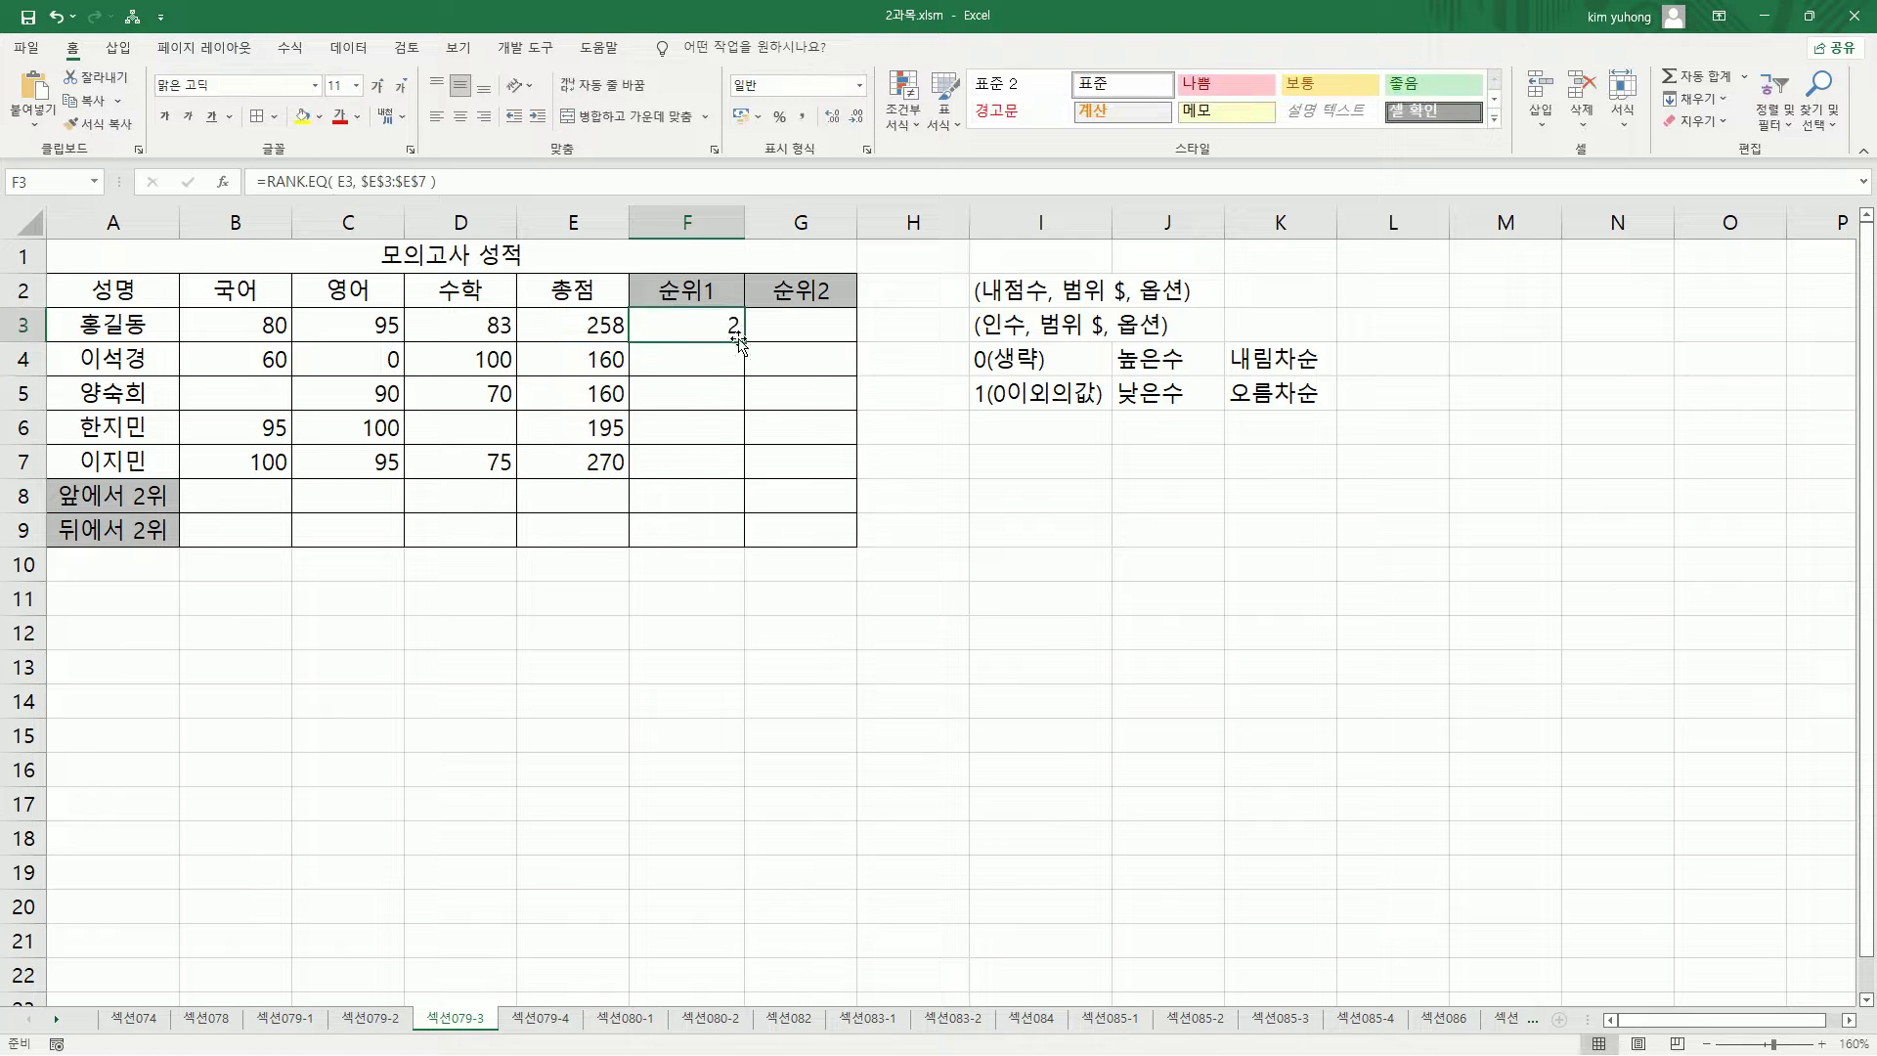
drag(748, 343, 700, 479)
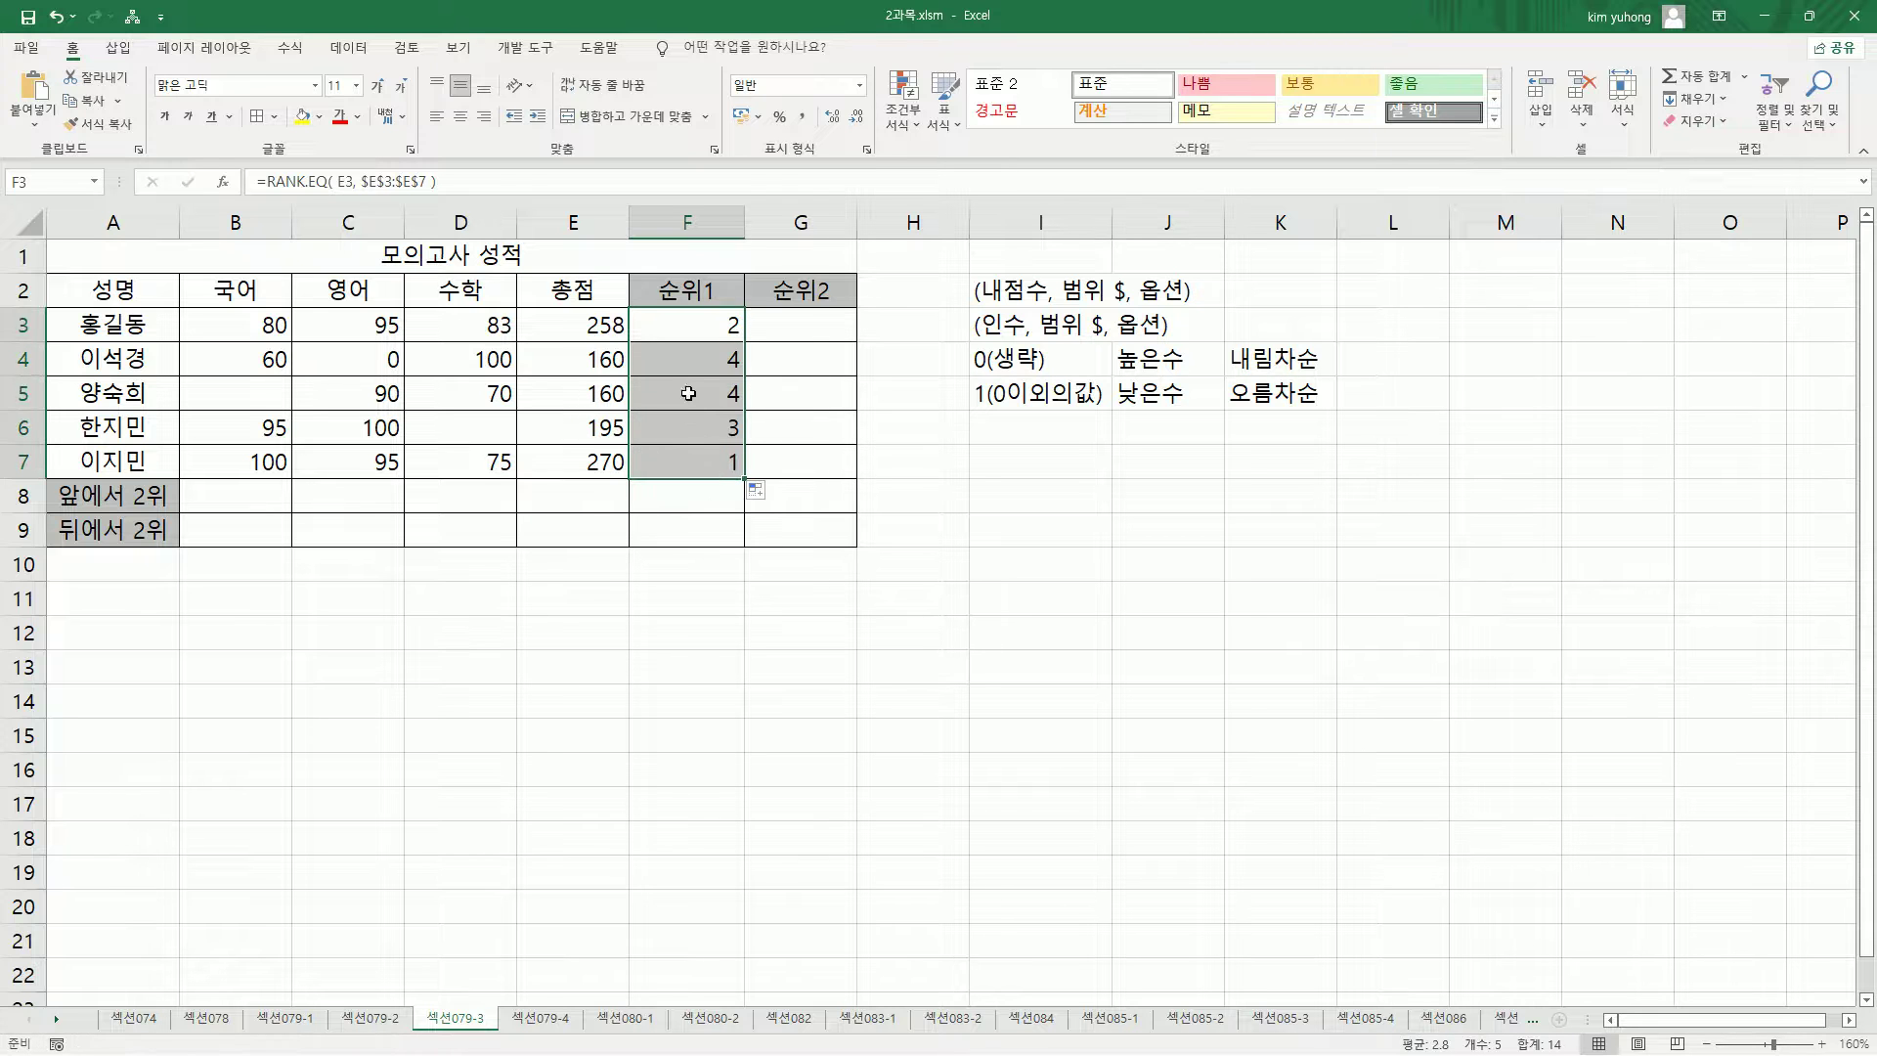
Enter a RANK.AVG formula in G3 with E3 as the number and the absolute range $E$3:$E$7
click(796, 326)
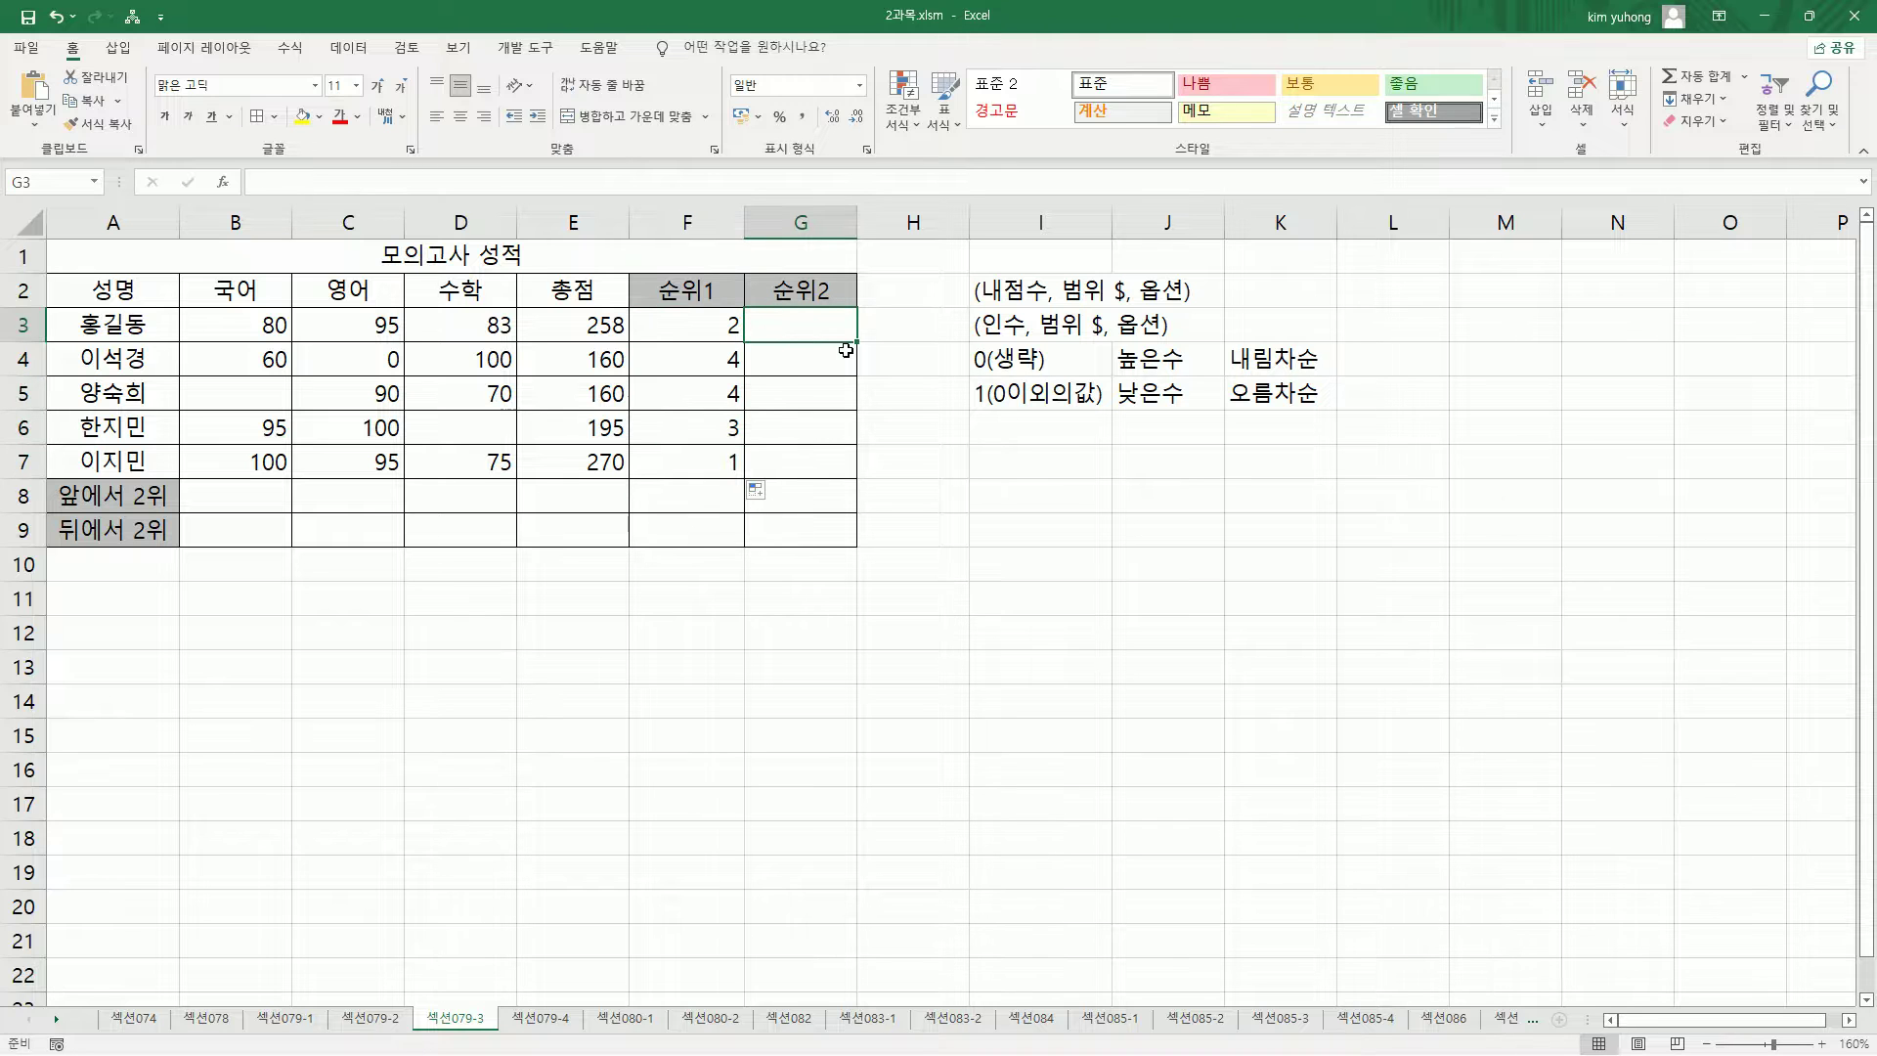
text(=rank)
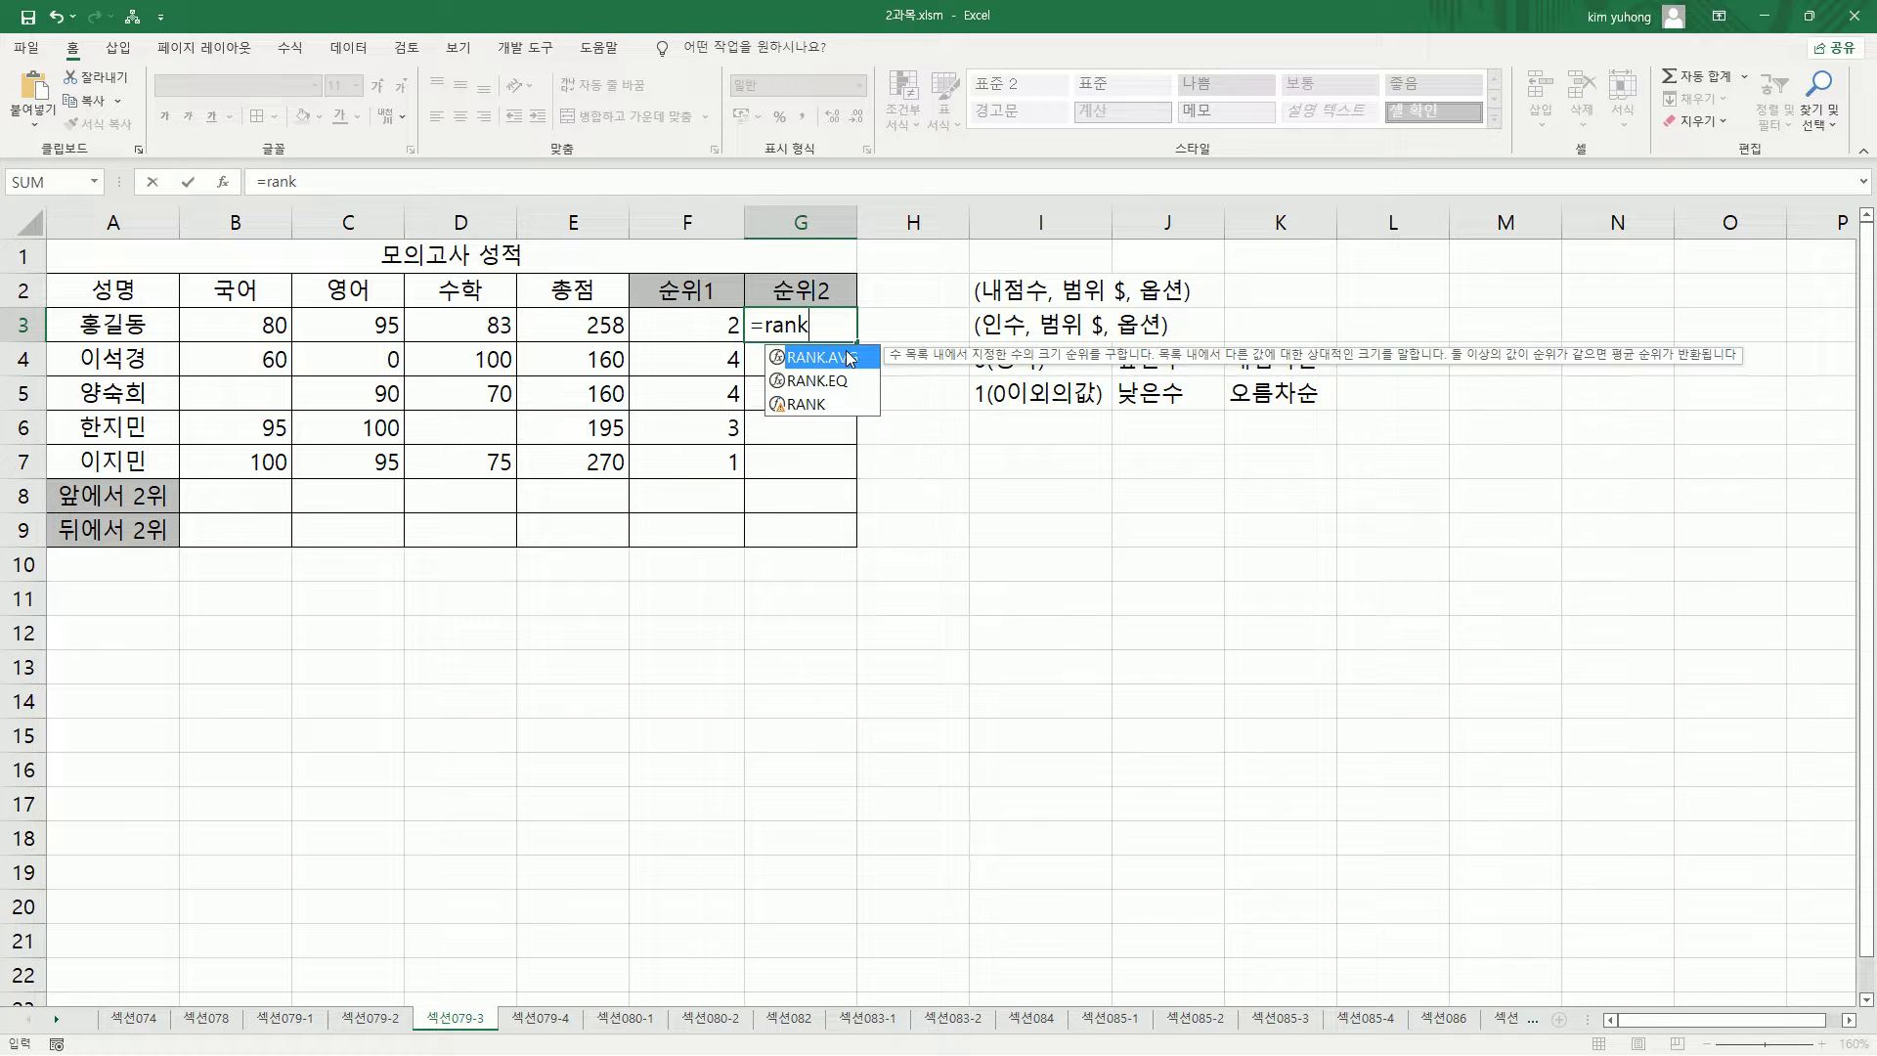
text(.av)
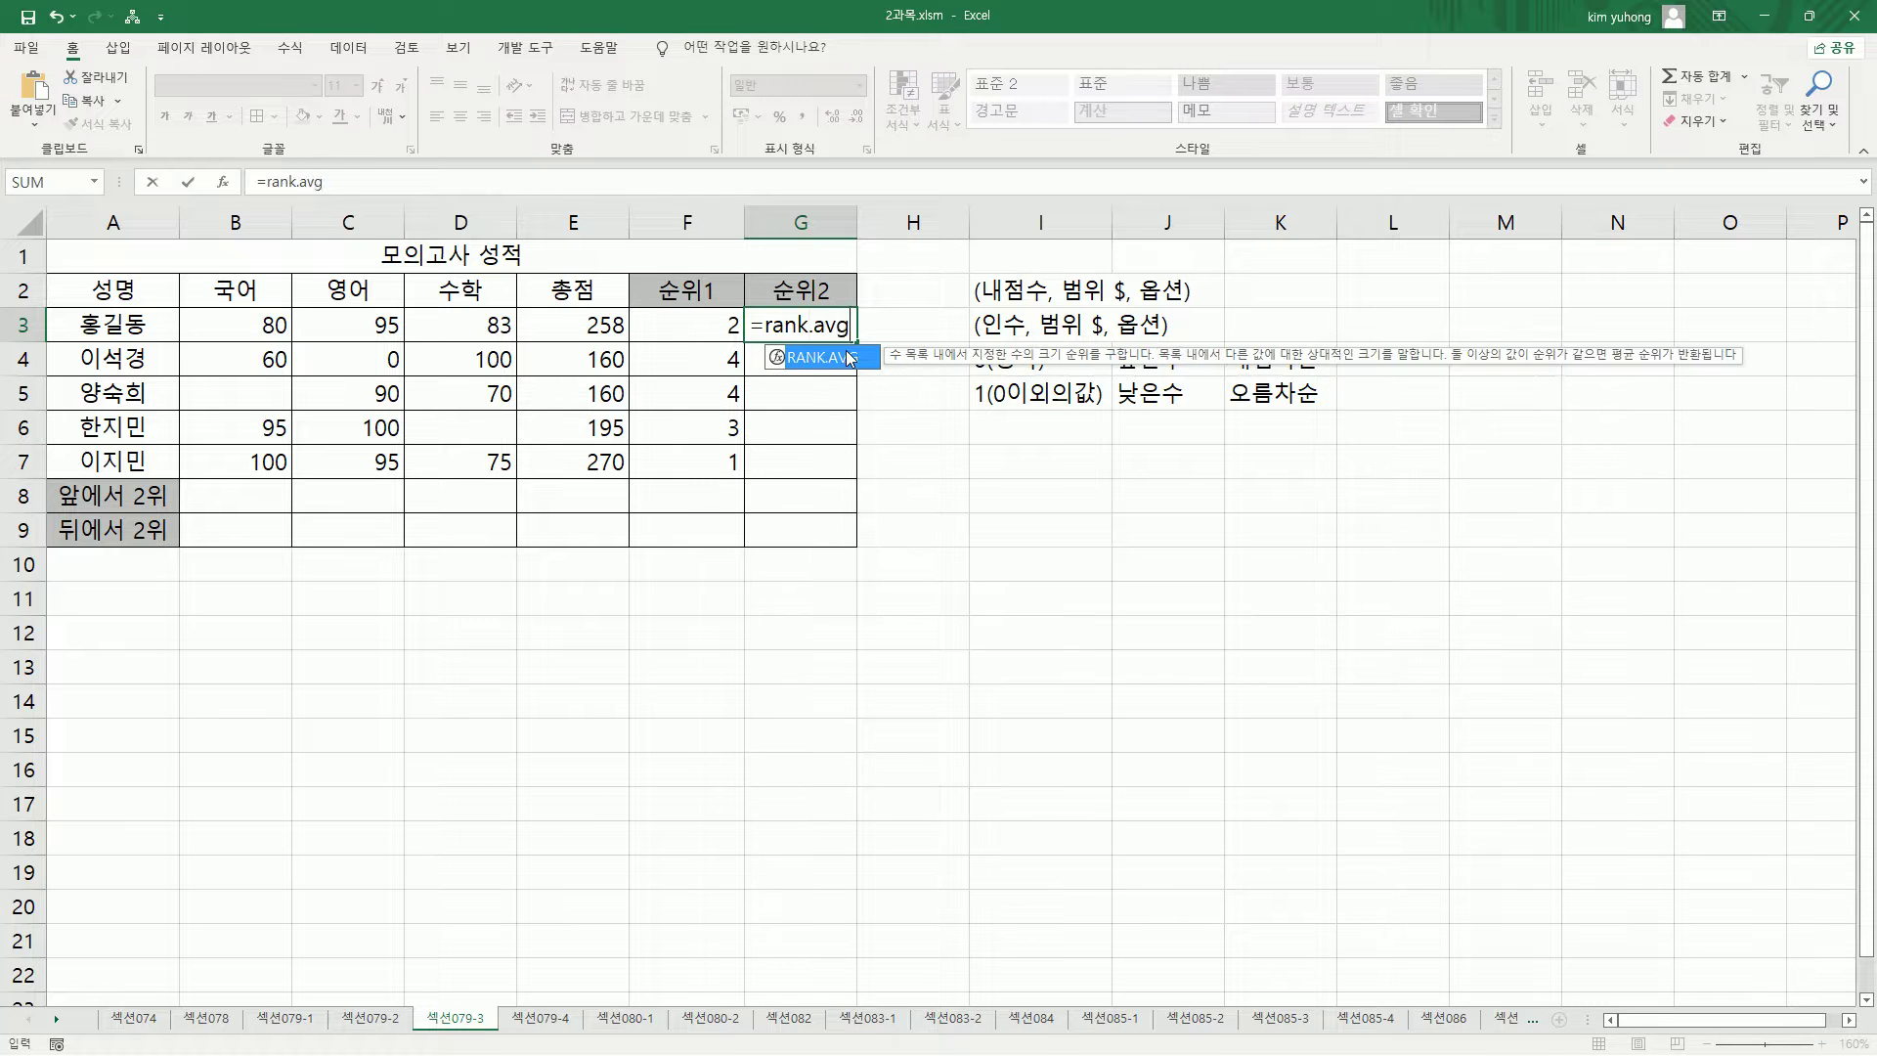
text(g)
double_click(848, 358)
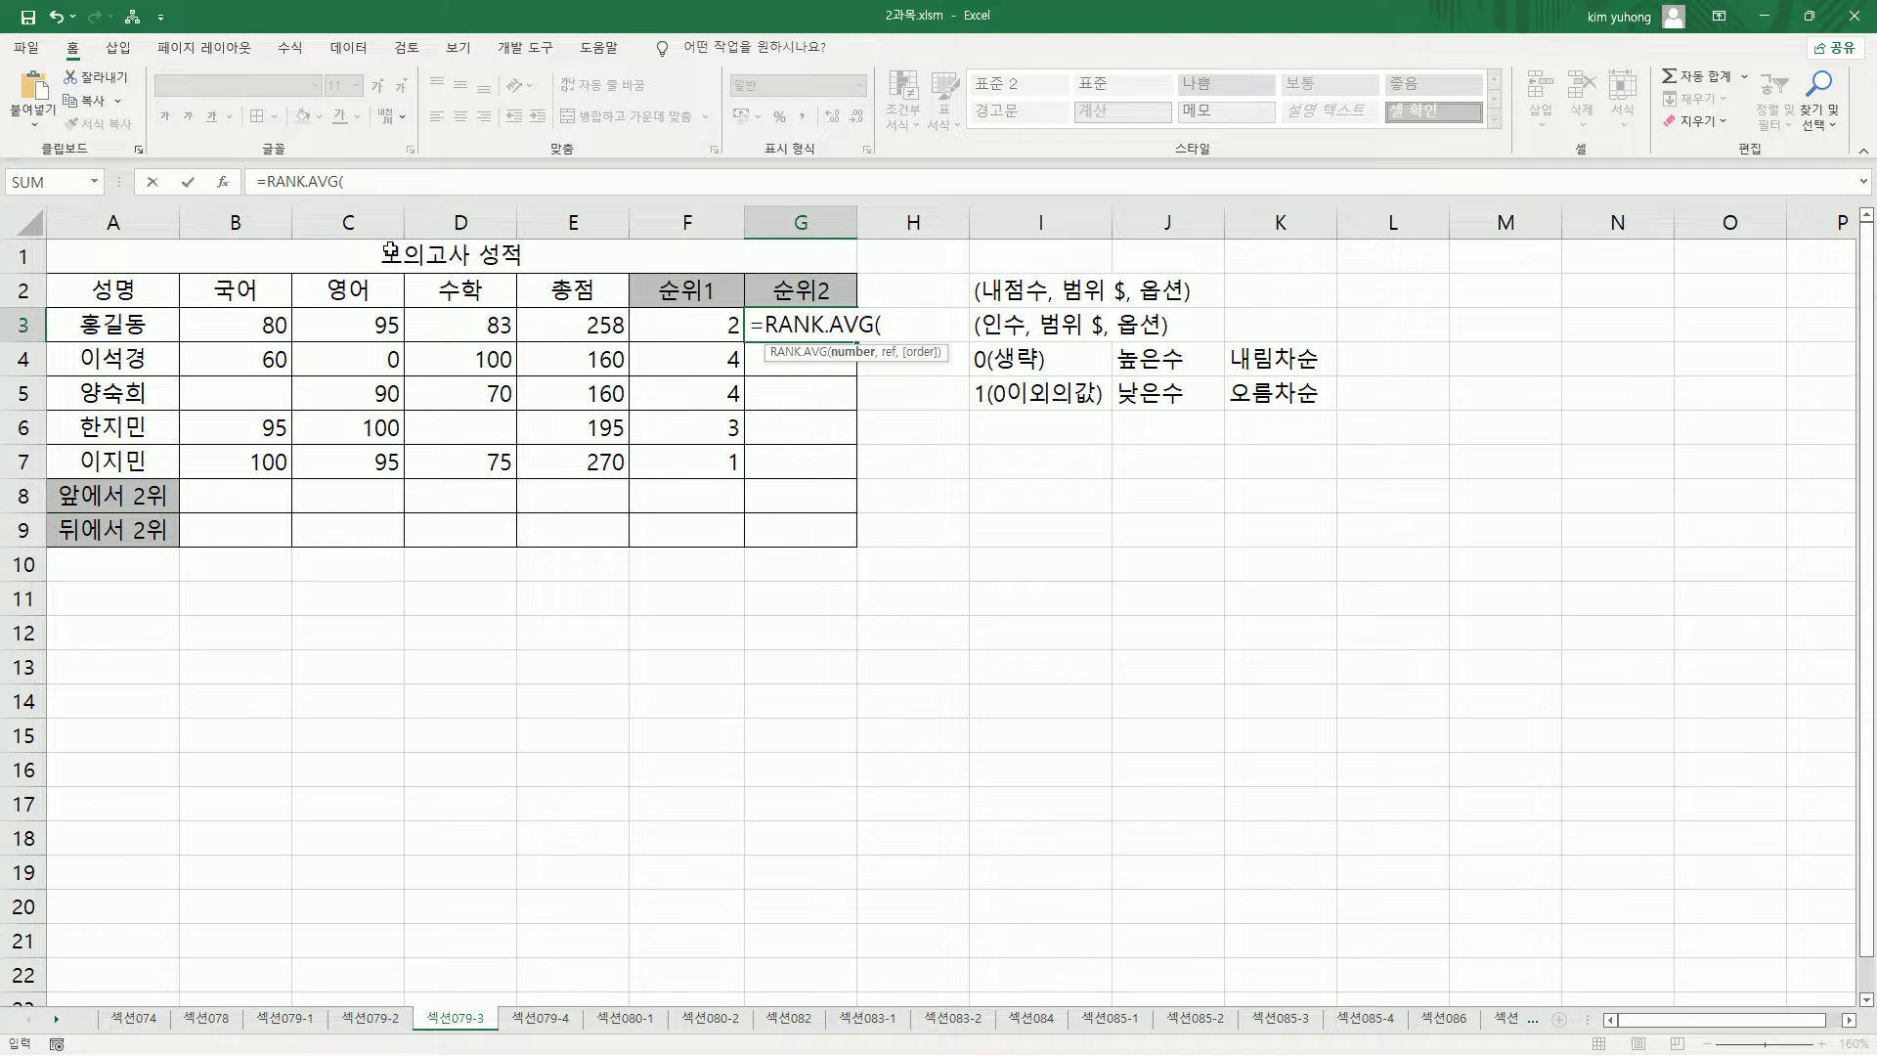
click(566, 326)
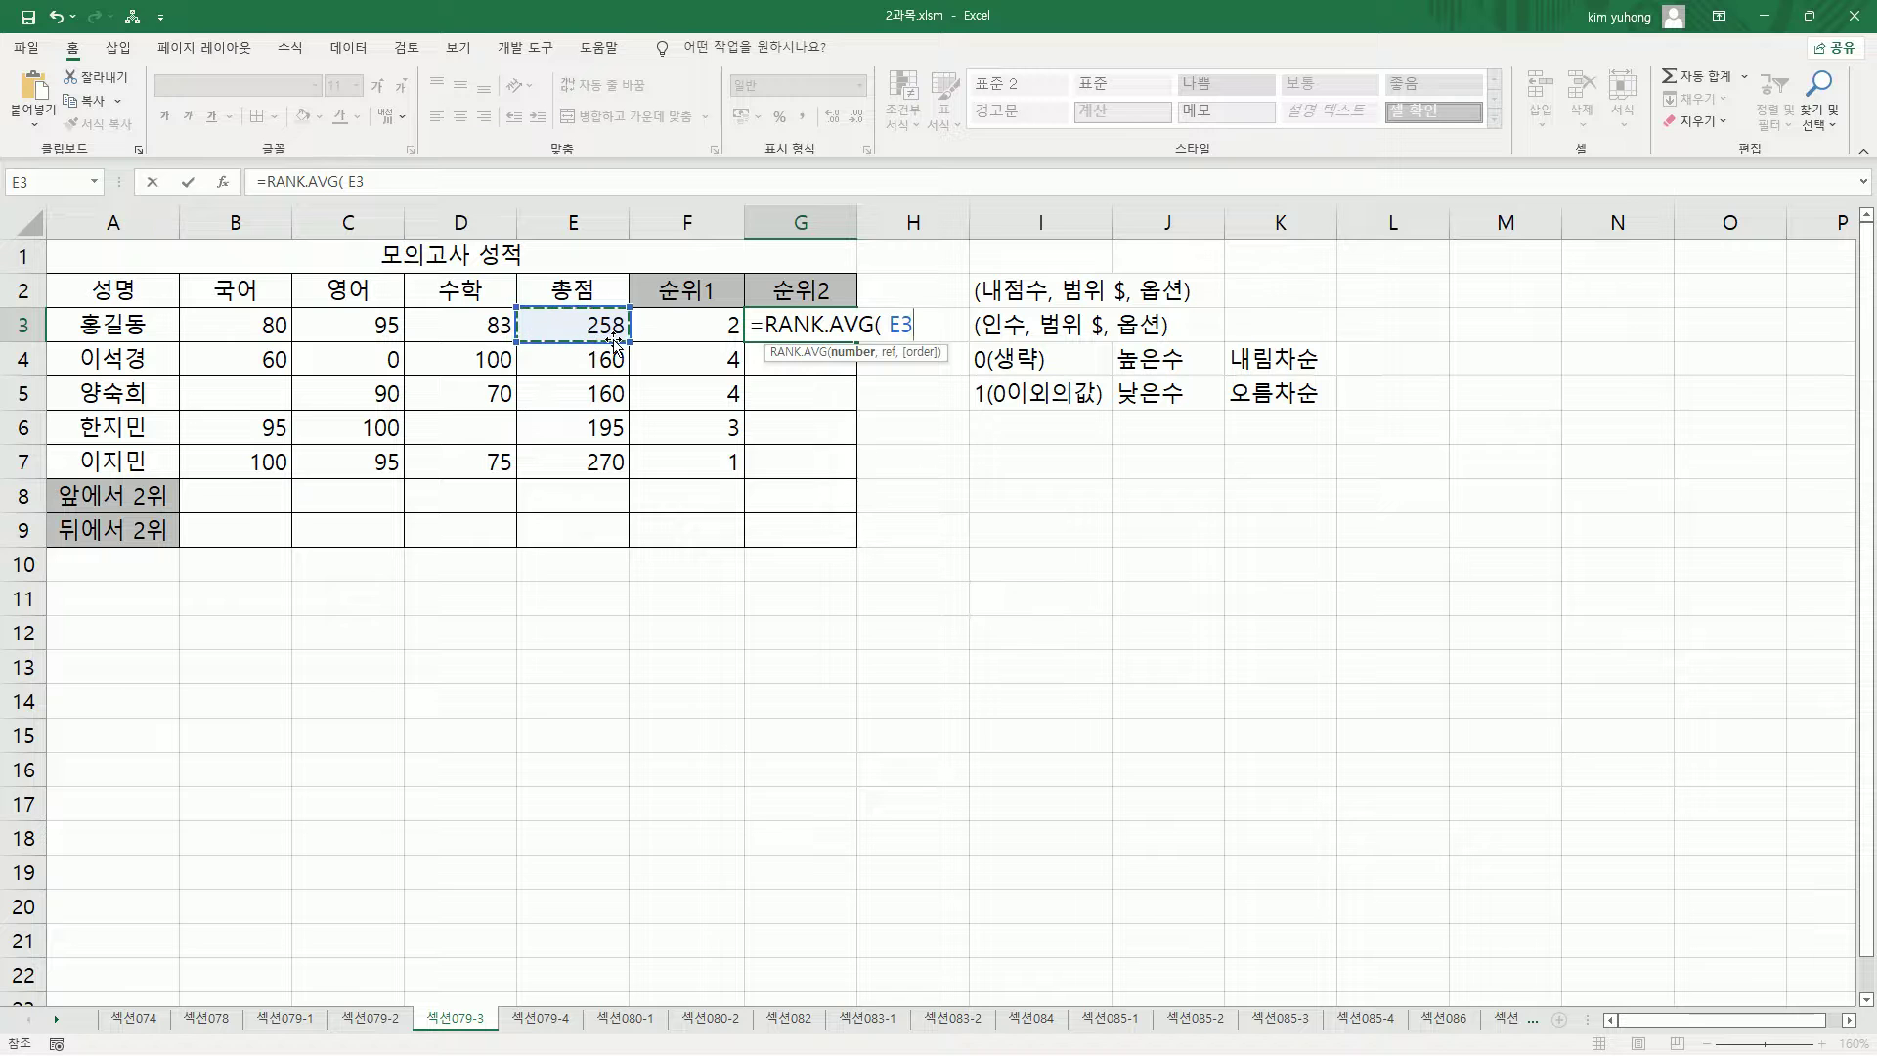
text(,)
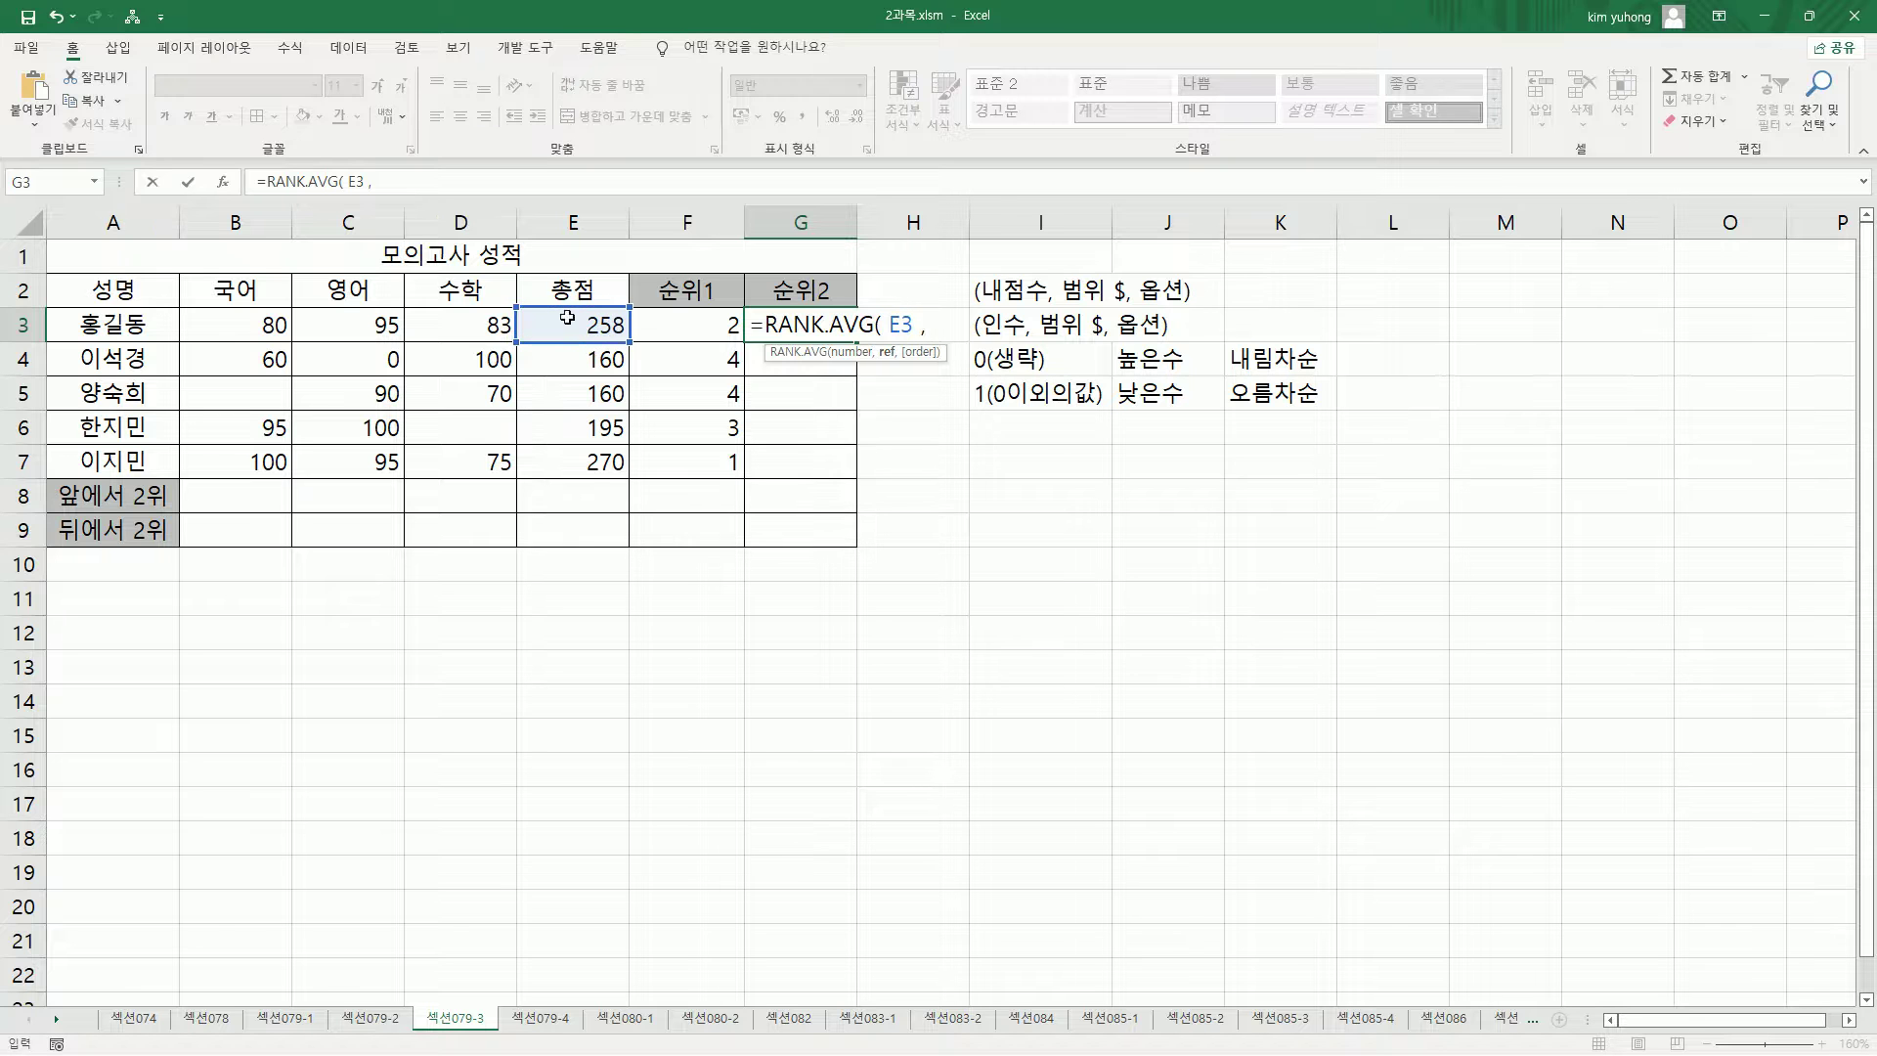
drag(578, 320, 589, 463)
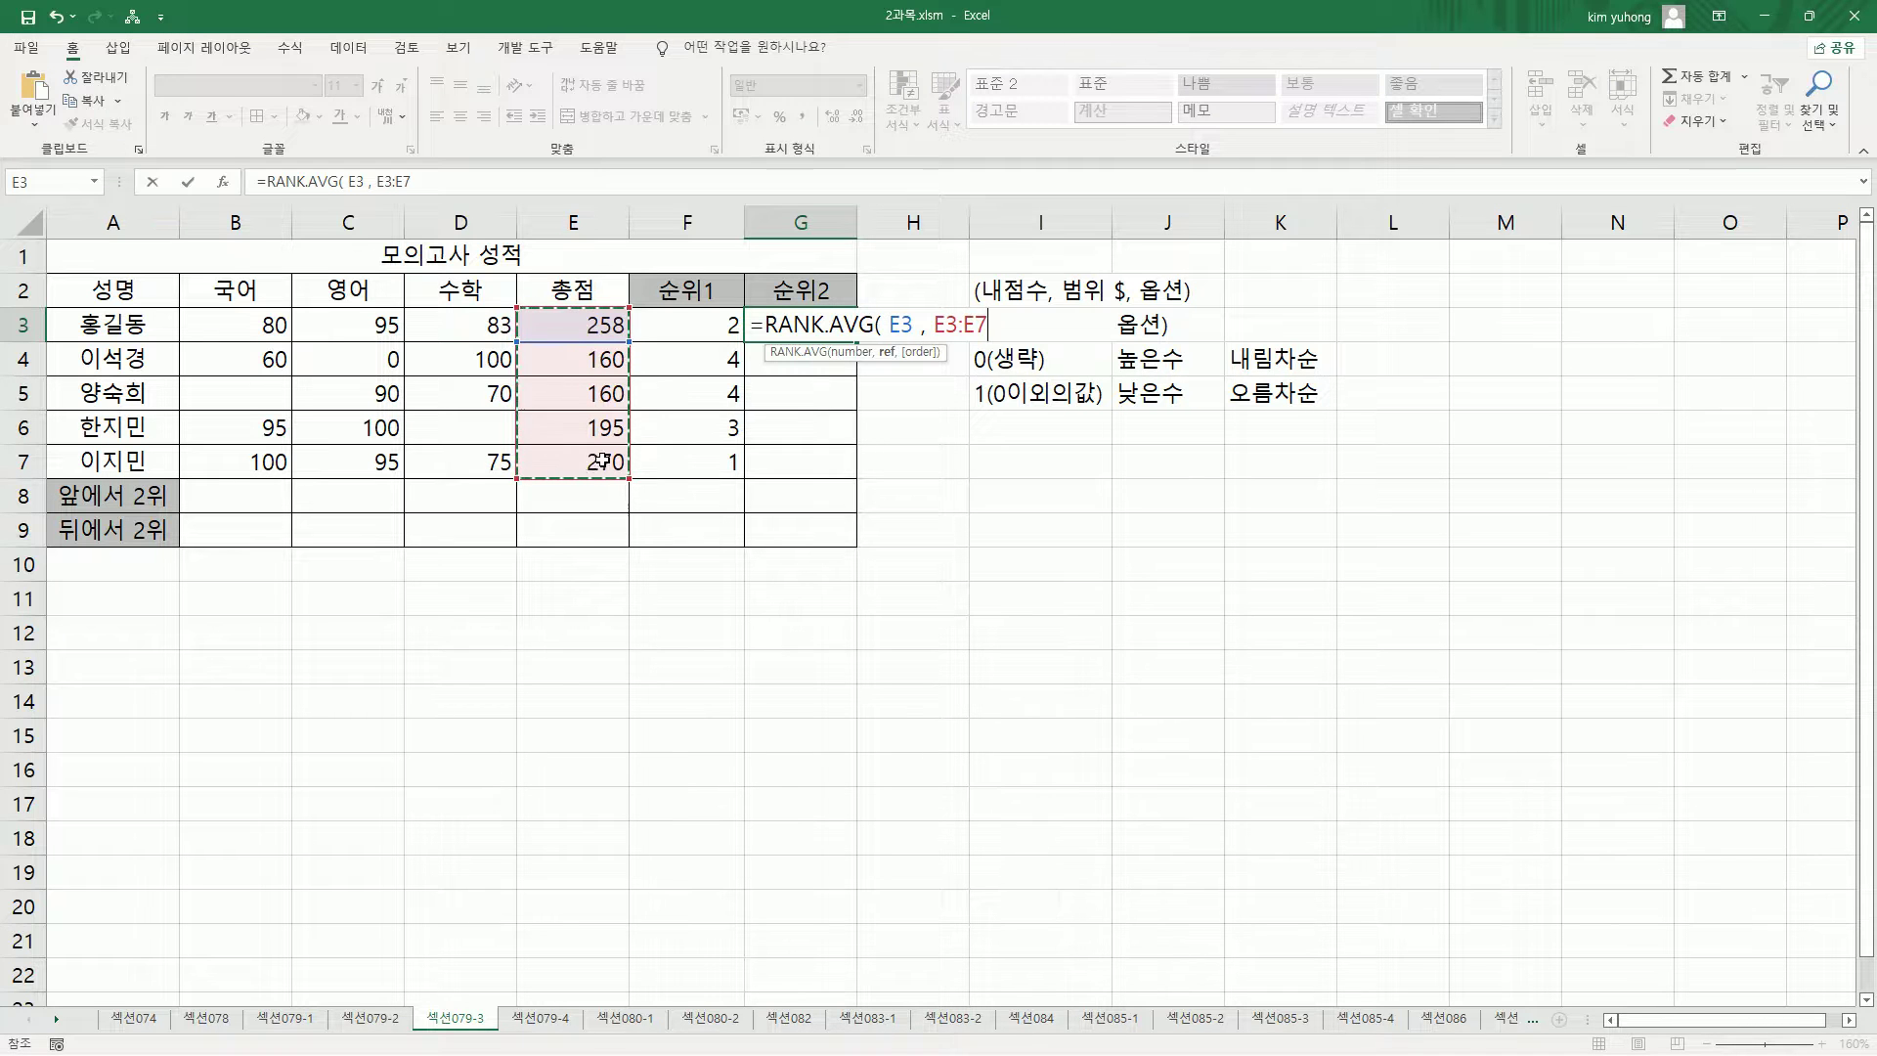
key(F4)
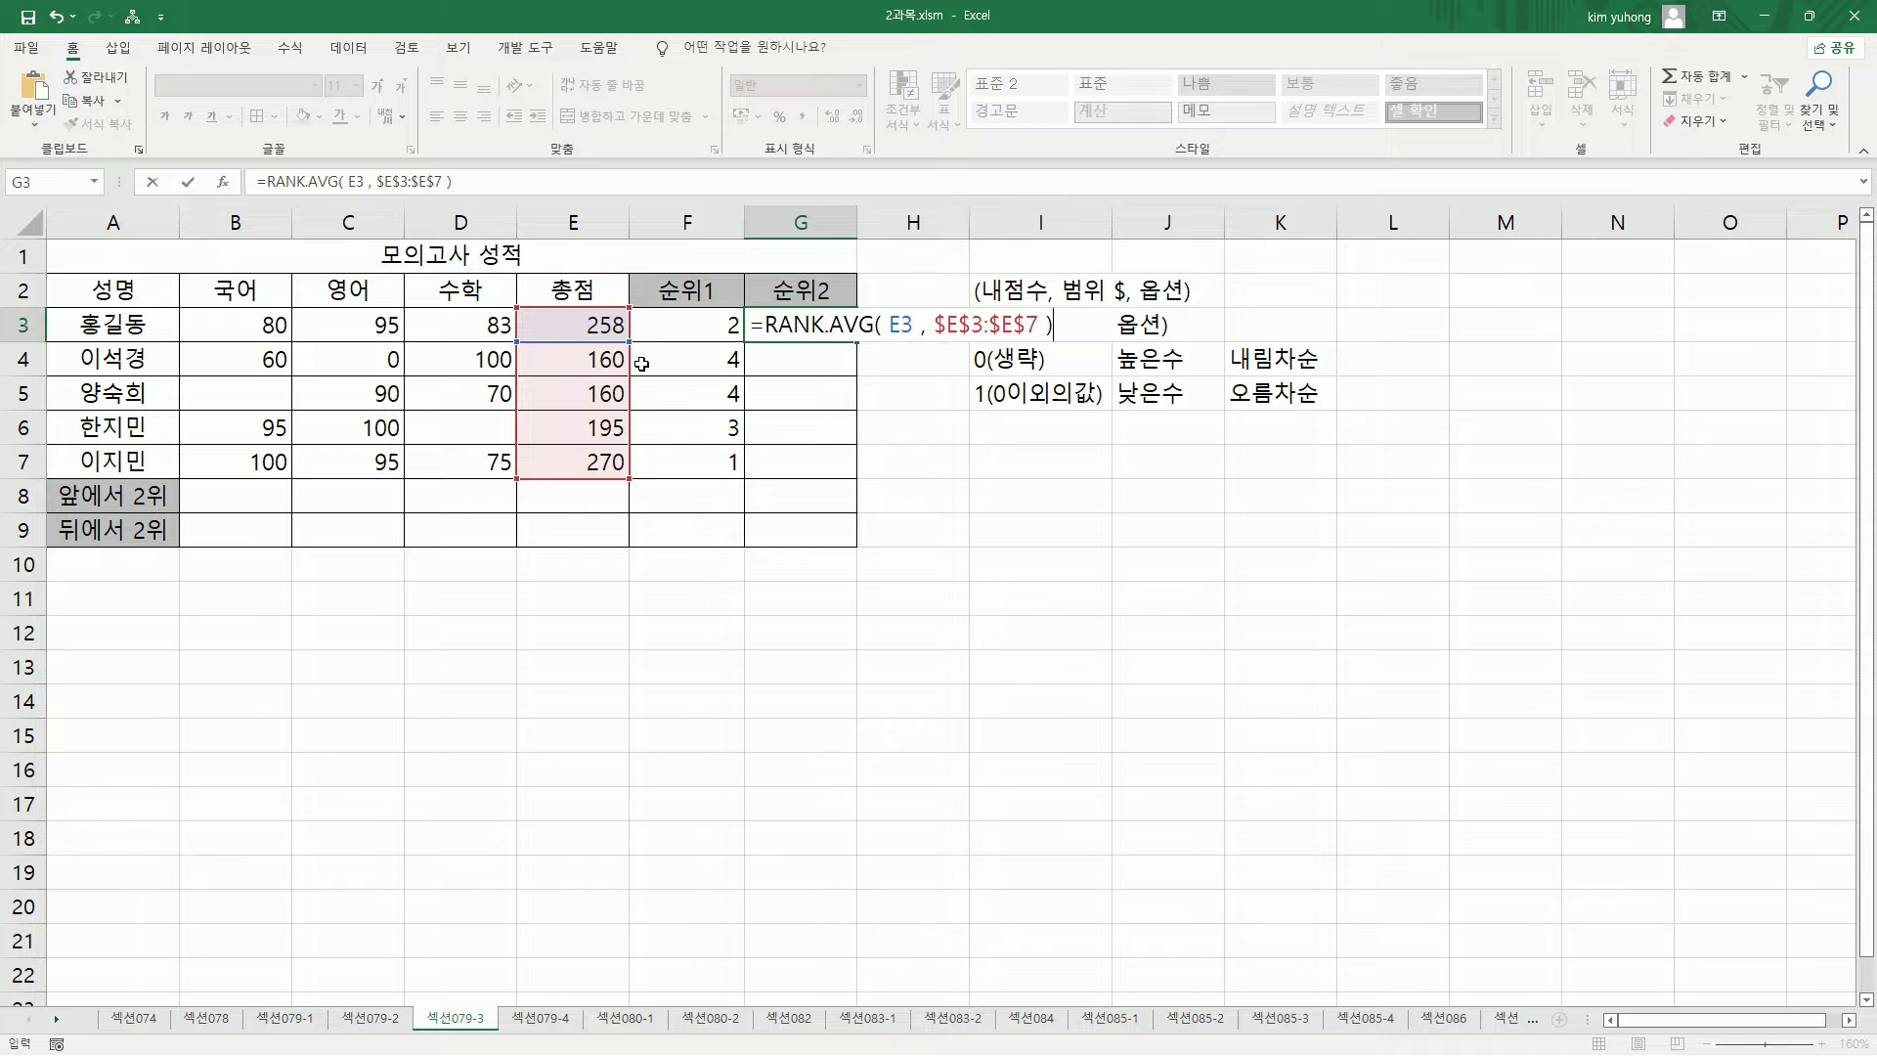
key(Return)
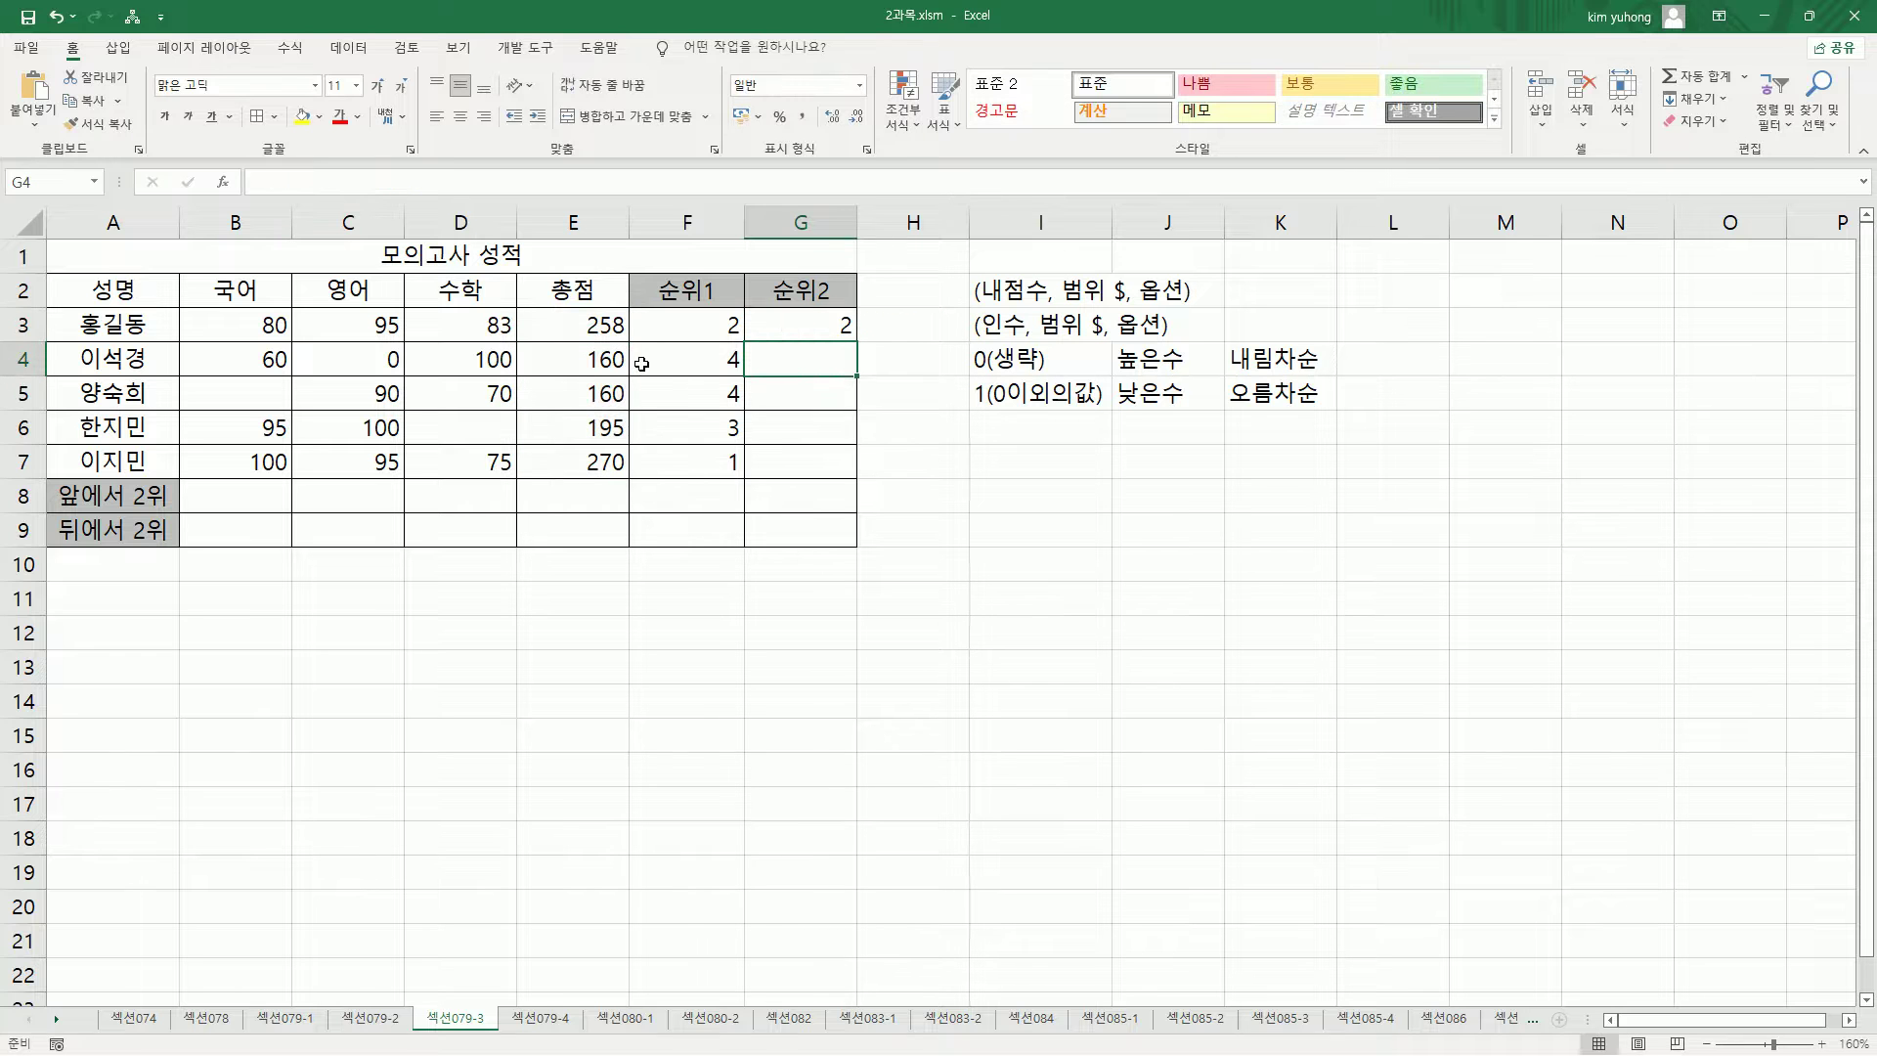
Fill the RANK.AVG formula from G3 down through G7 in the 순위2 column
click(836, 319)
drag(855, 341, 848, 477)
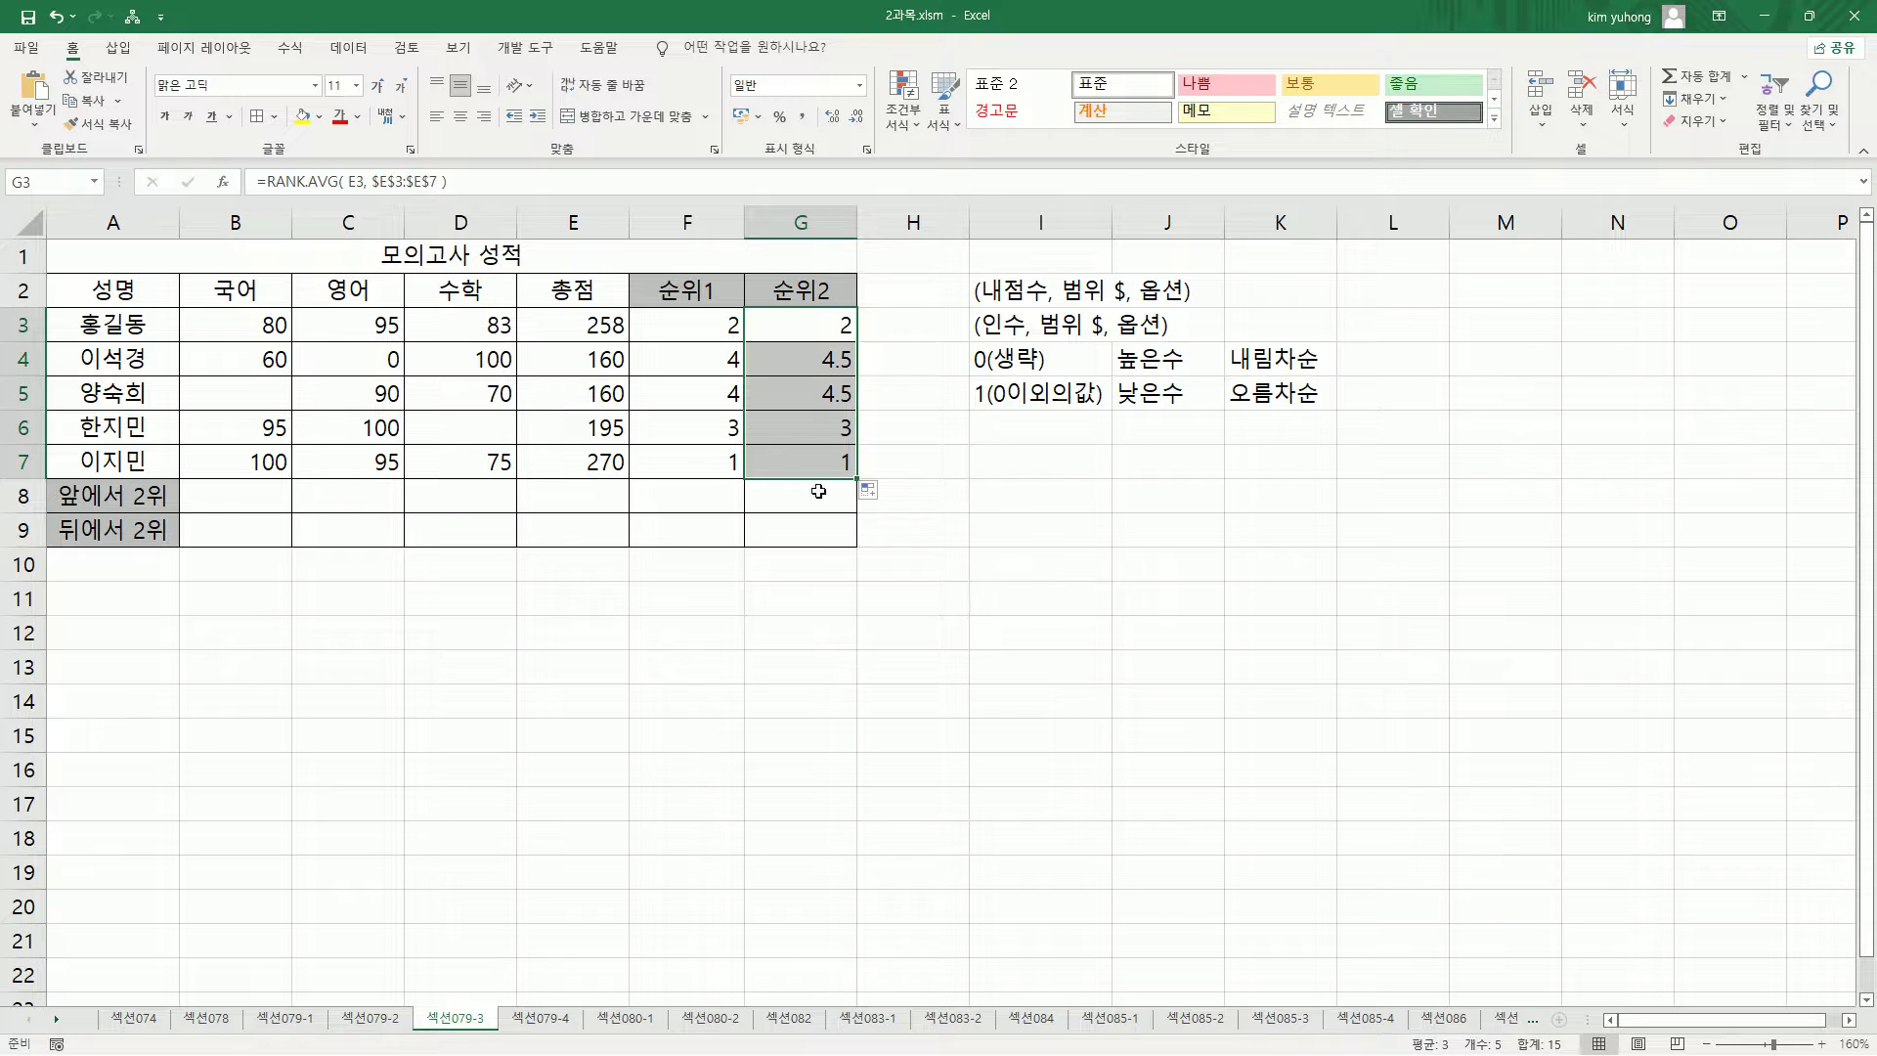
click(971, 509)
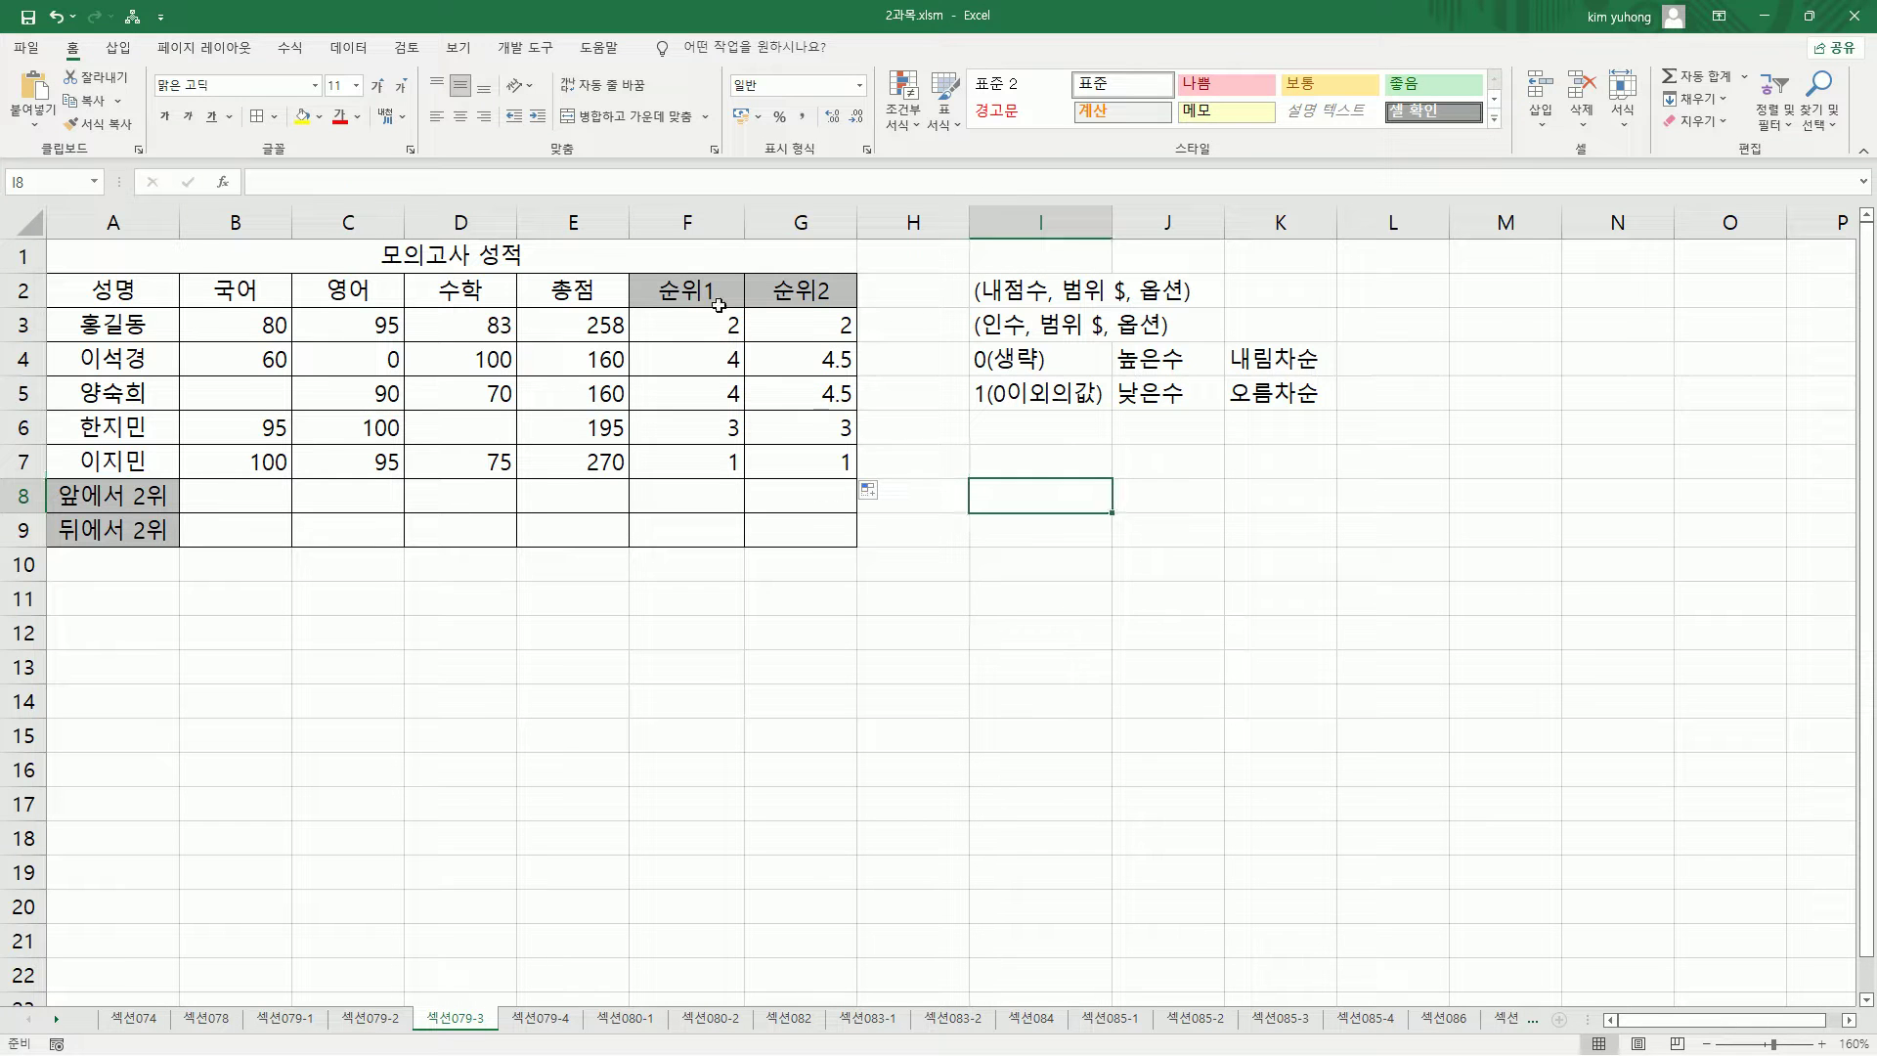
key(ctrl+Home)
mouse_move(645, 271)
mouse_down()
mouse_move(725, 308)
mouse_move(852, 311)
mouse_up()
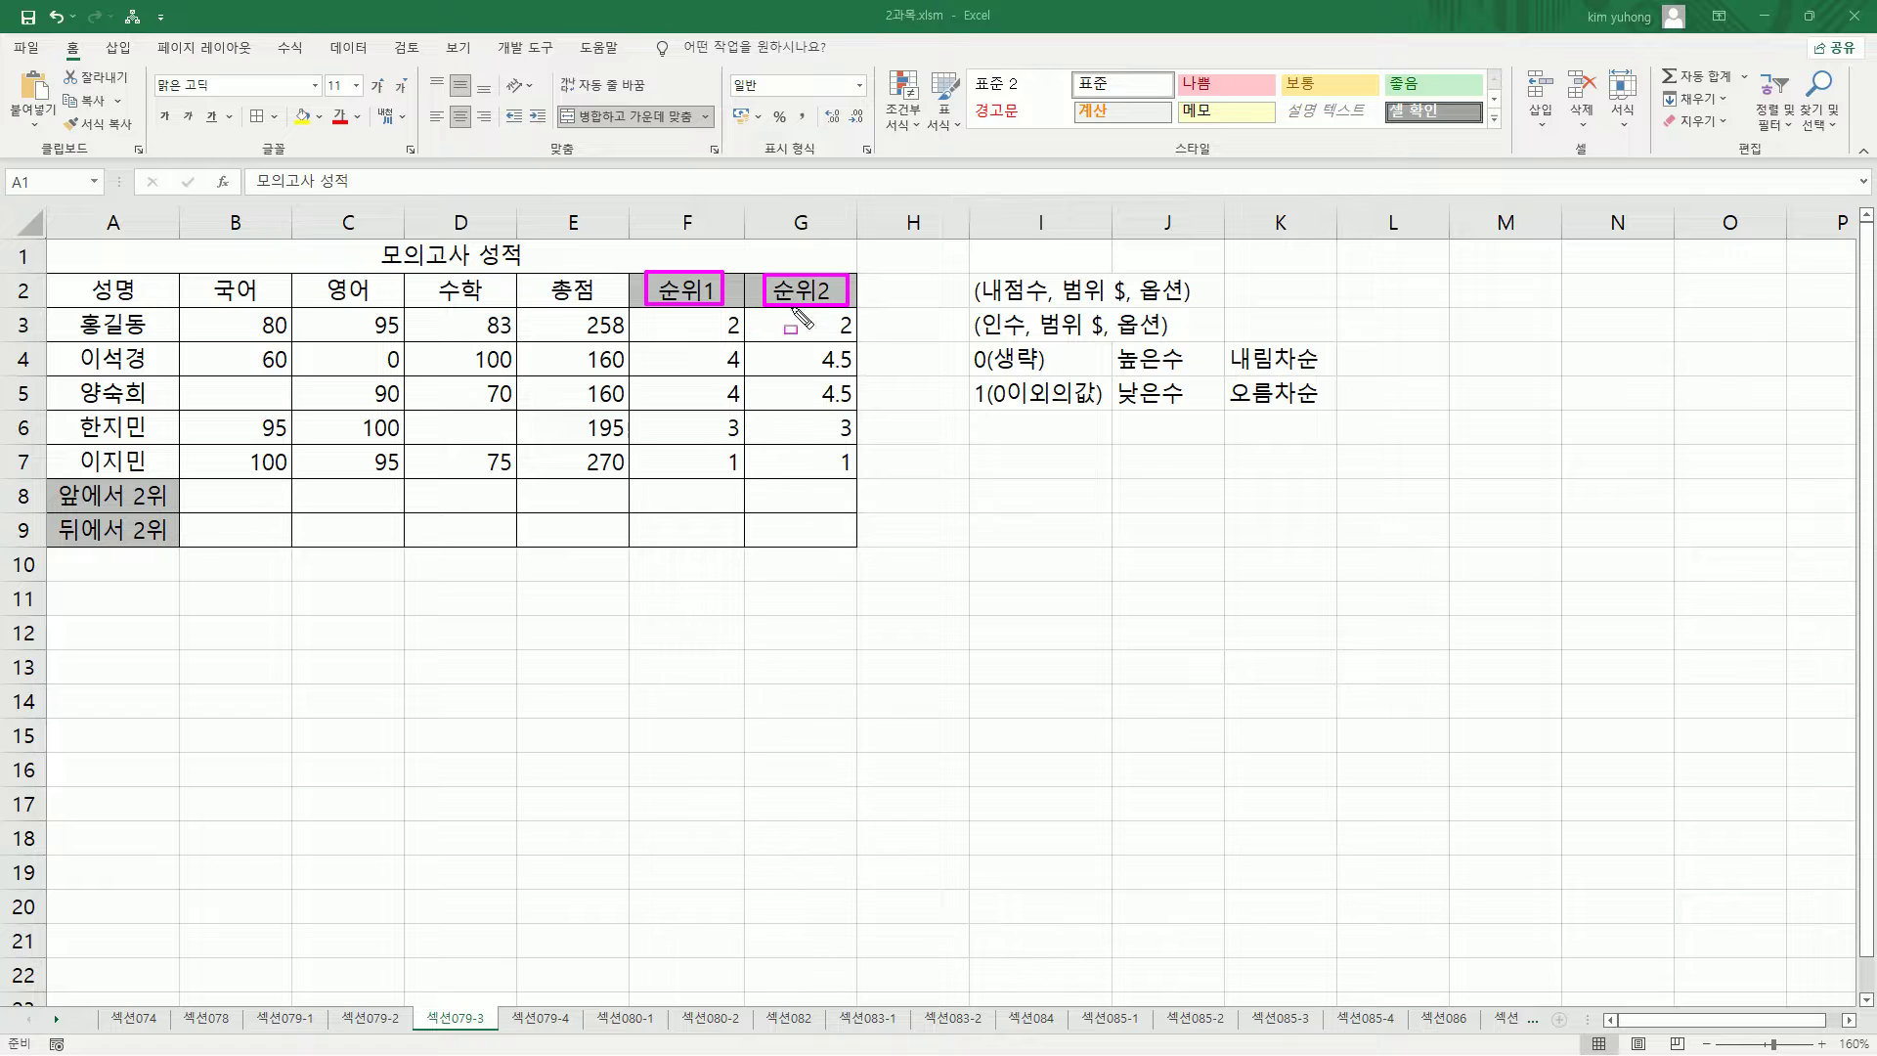
drag(575, 342, 637, 410)
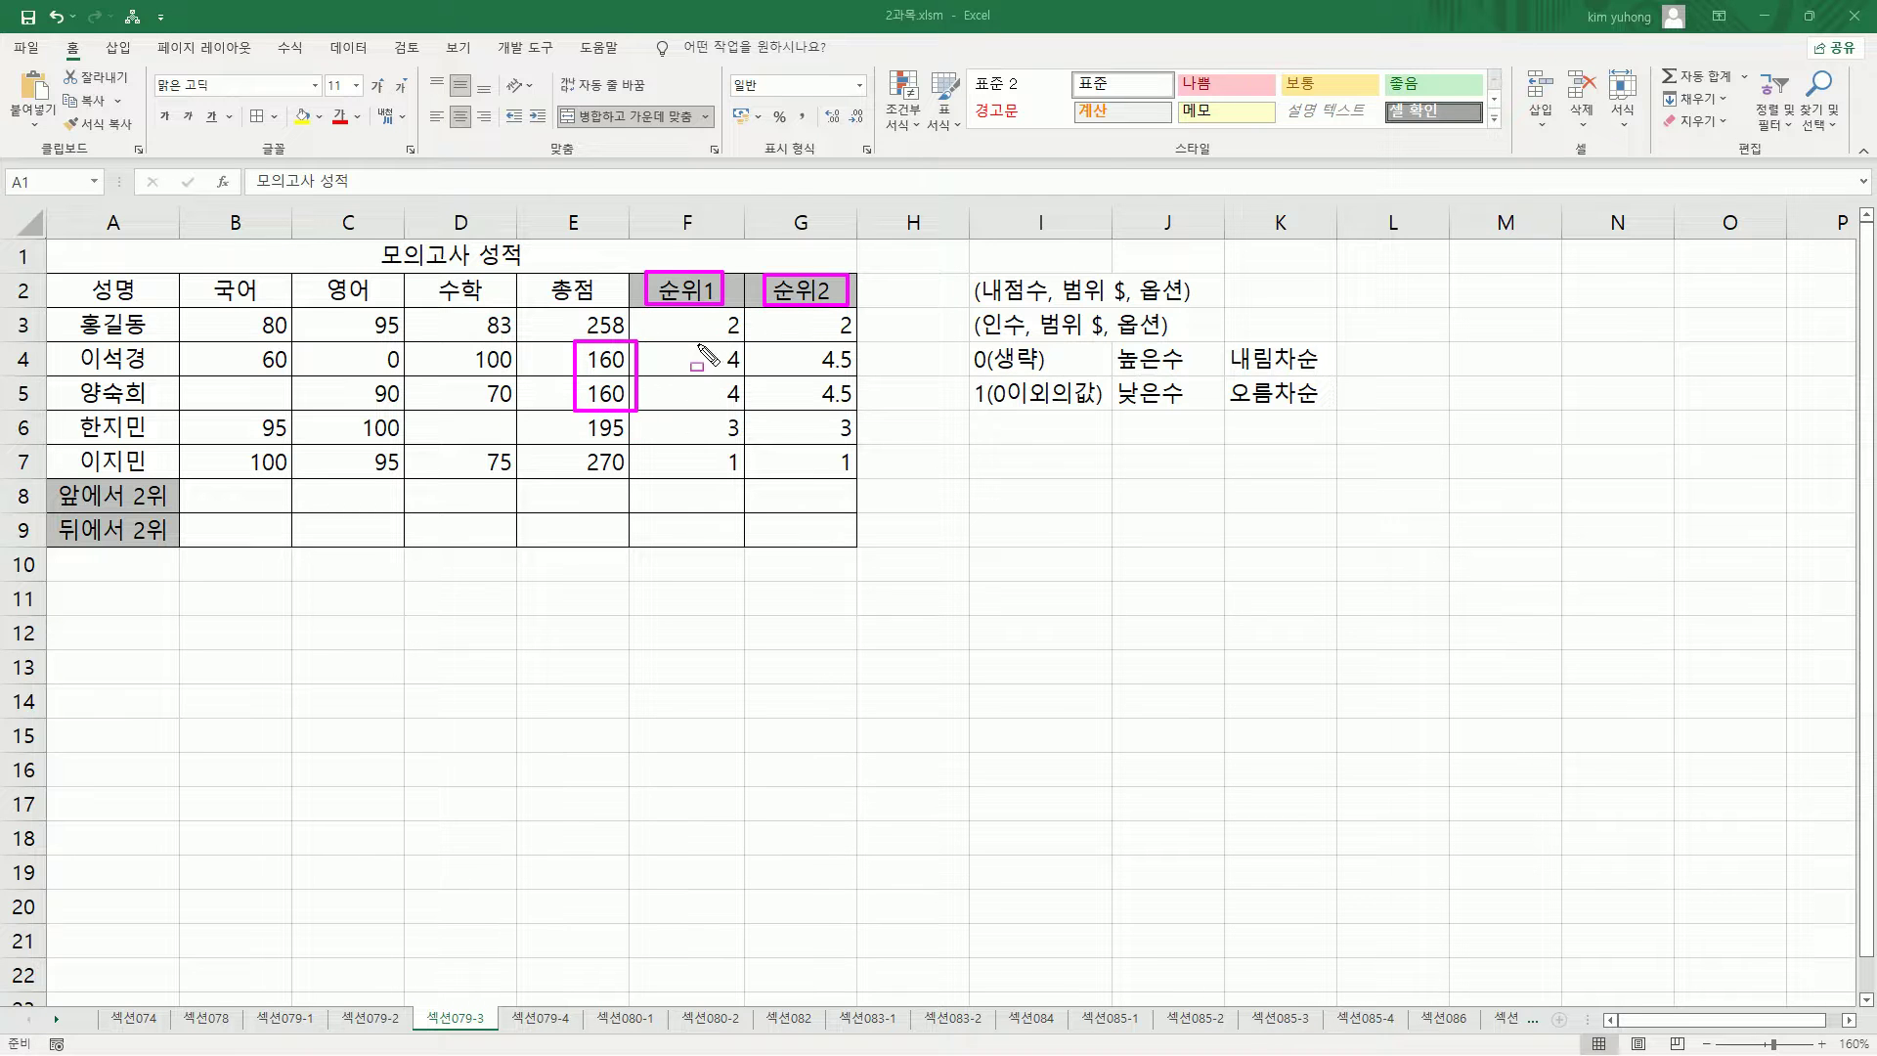
mouse_move(686, 342)
mouse_down()
mouse_move(735, 389)
mouse_move(860, 413)
mouse_up()
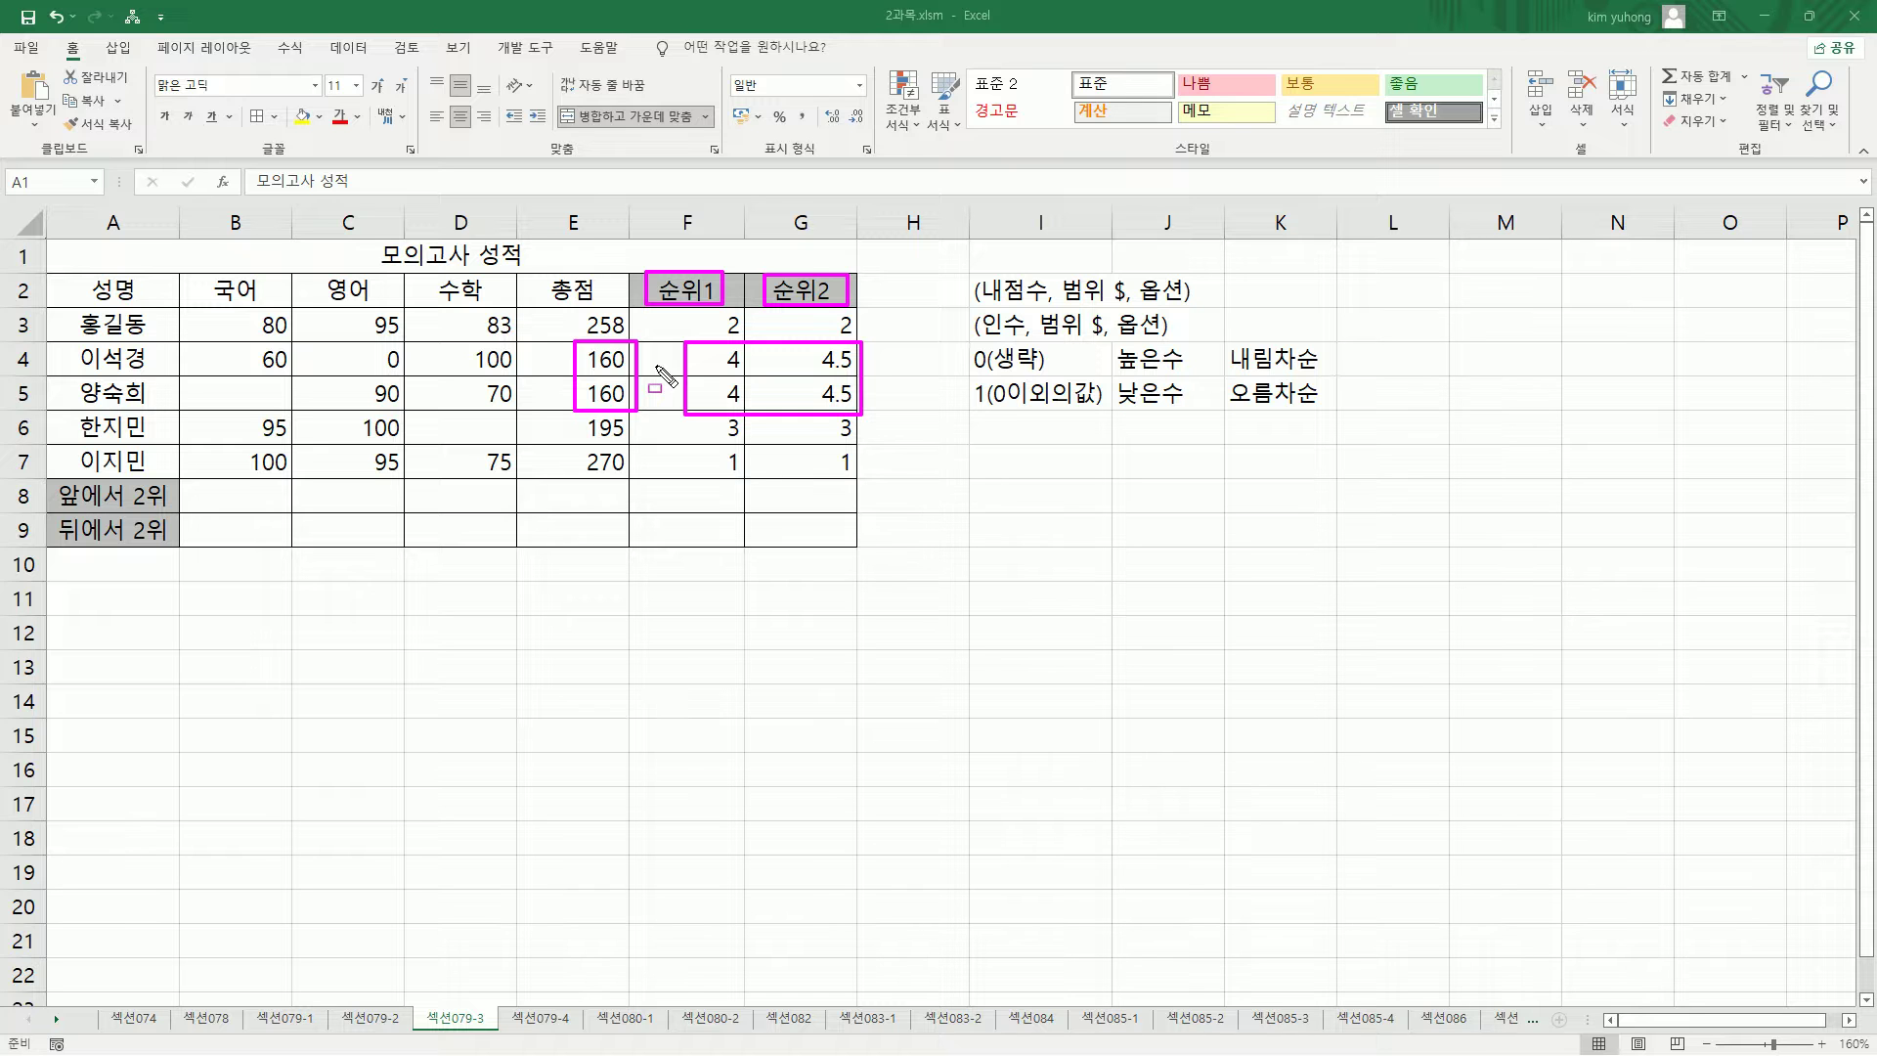
drag(718, 344, 744, 407)
mouse_move(819, 352)
mouse_down()
mouse_move(816, 407)
mouse_move(856, 401)
mouse_move(861, 421)
mouse_up()
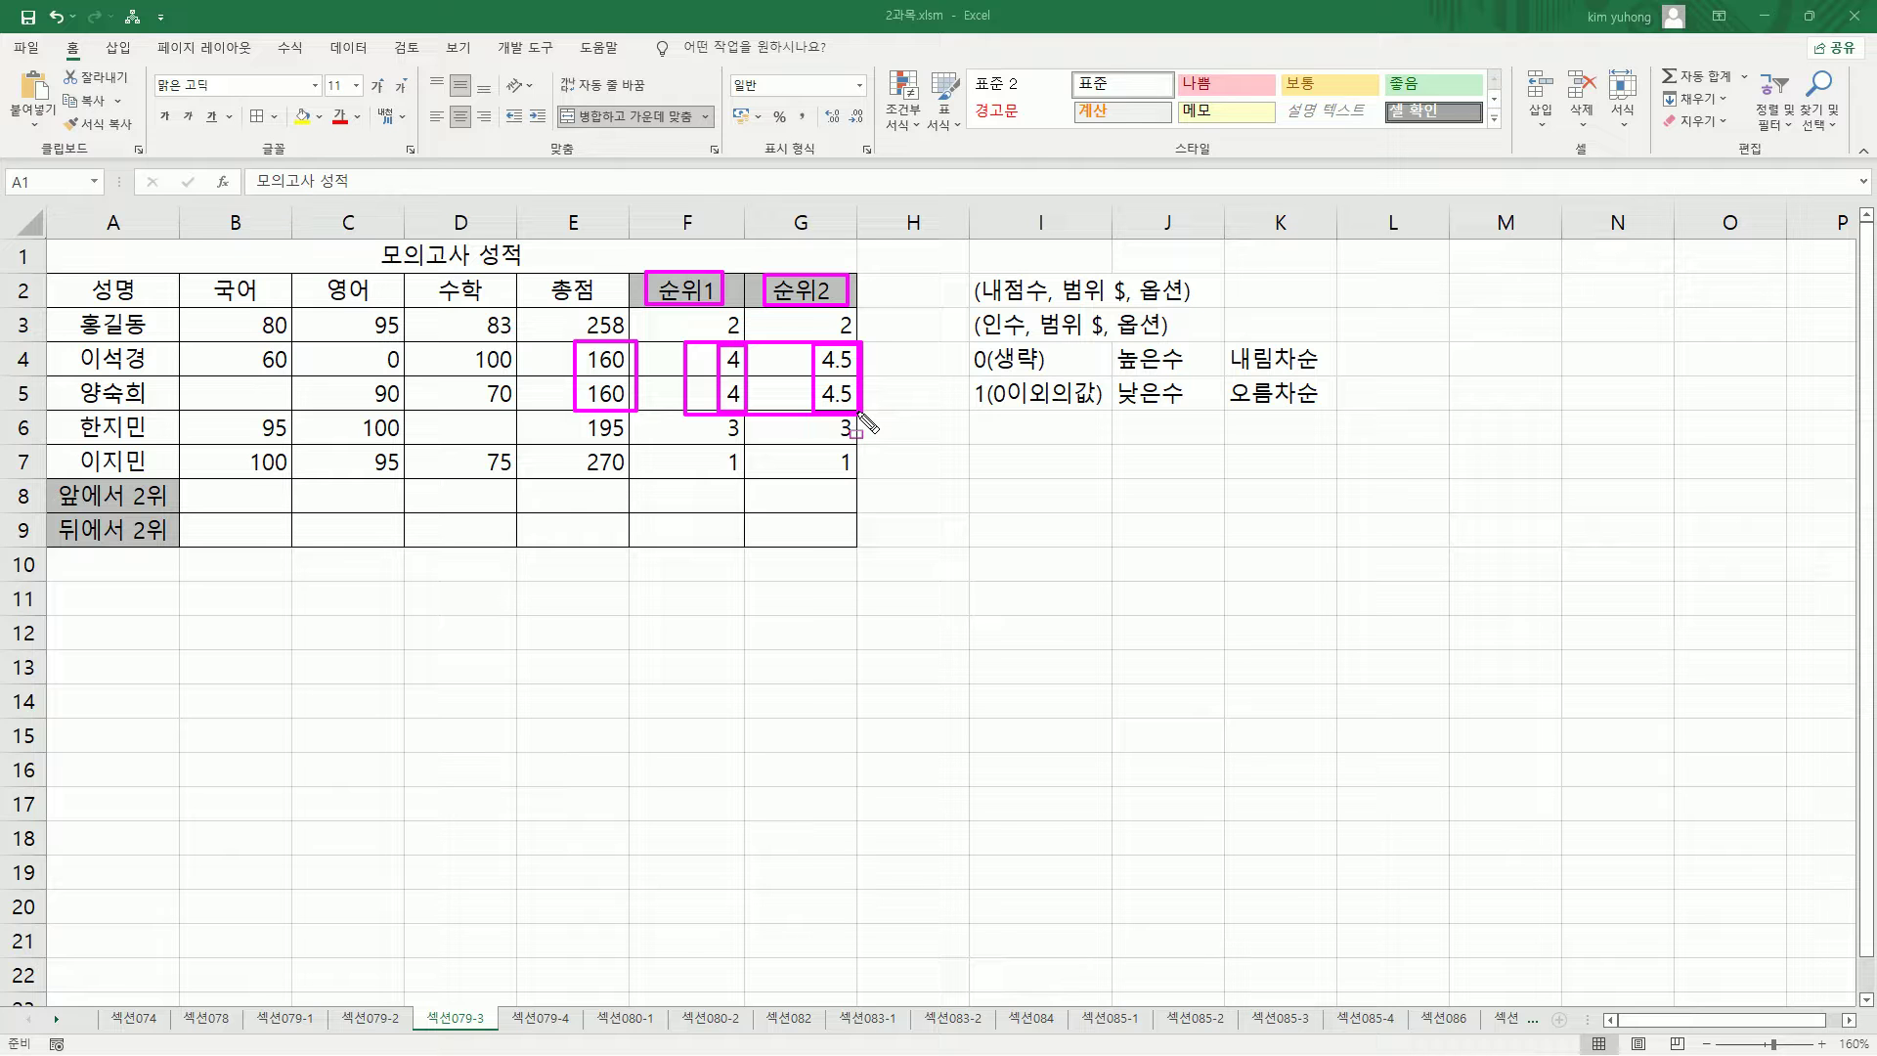
key(e)
mouse_move(57, 479)
mouse_down()
mouse_move(58, 508)
mouse_move(183, 510)
mouse_move(184, 554)
mouse_up()
mouse_move(242, 481)
mouse_down()
mouse_move(215, 503)
mouse_move(257, 531)
mouse_up()
drag(298, 475, 384, 512)
mouse_move(411, 481)
mouse_down()
mouse_move(525, 533)
mouse_move(641, 533)
mouse_up()
key(Escape)
Enter =LARGE(B3:B7, 2) in B8 of the 앞에서 2위 row and fill it across through E8
click(260, 497)
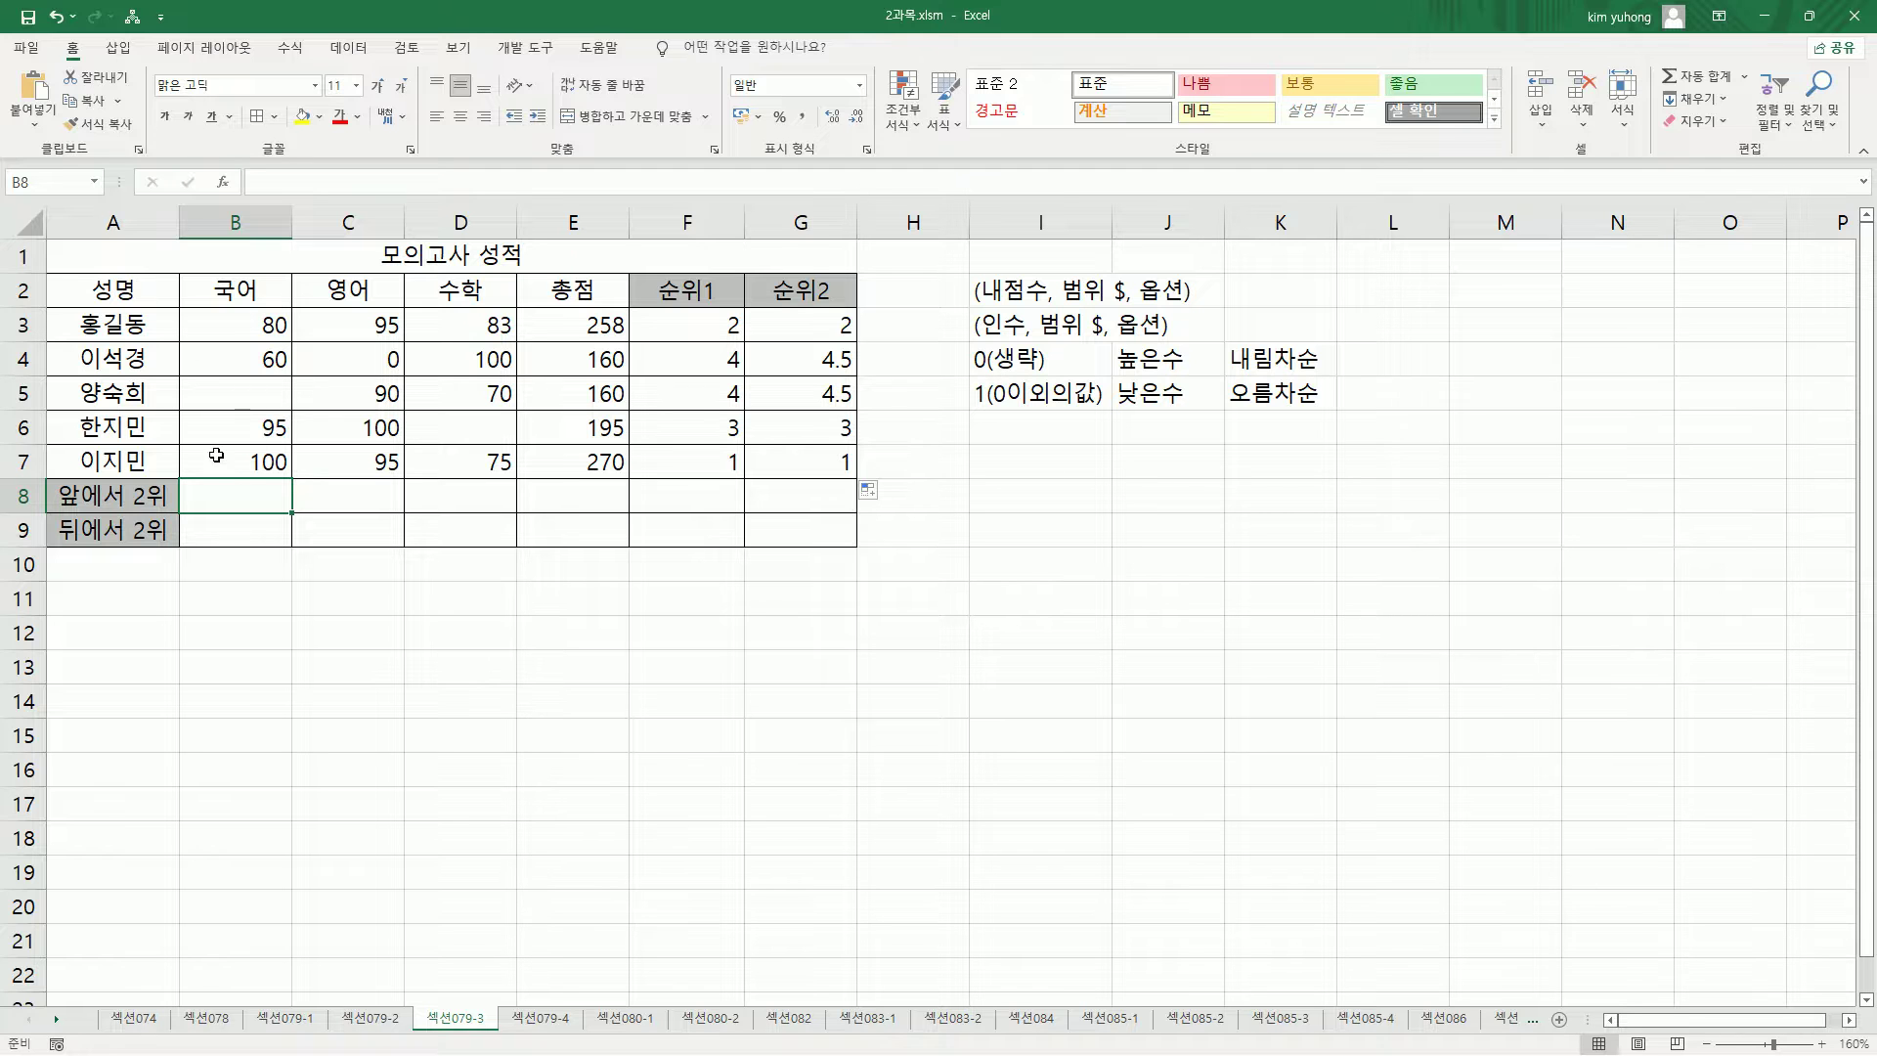
text(₩)
key(Escape)
key(BackSpace)
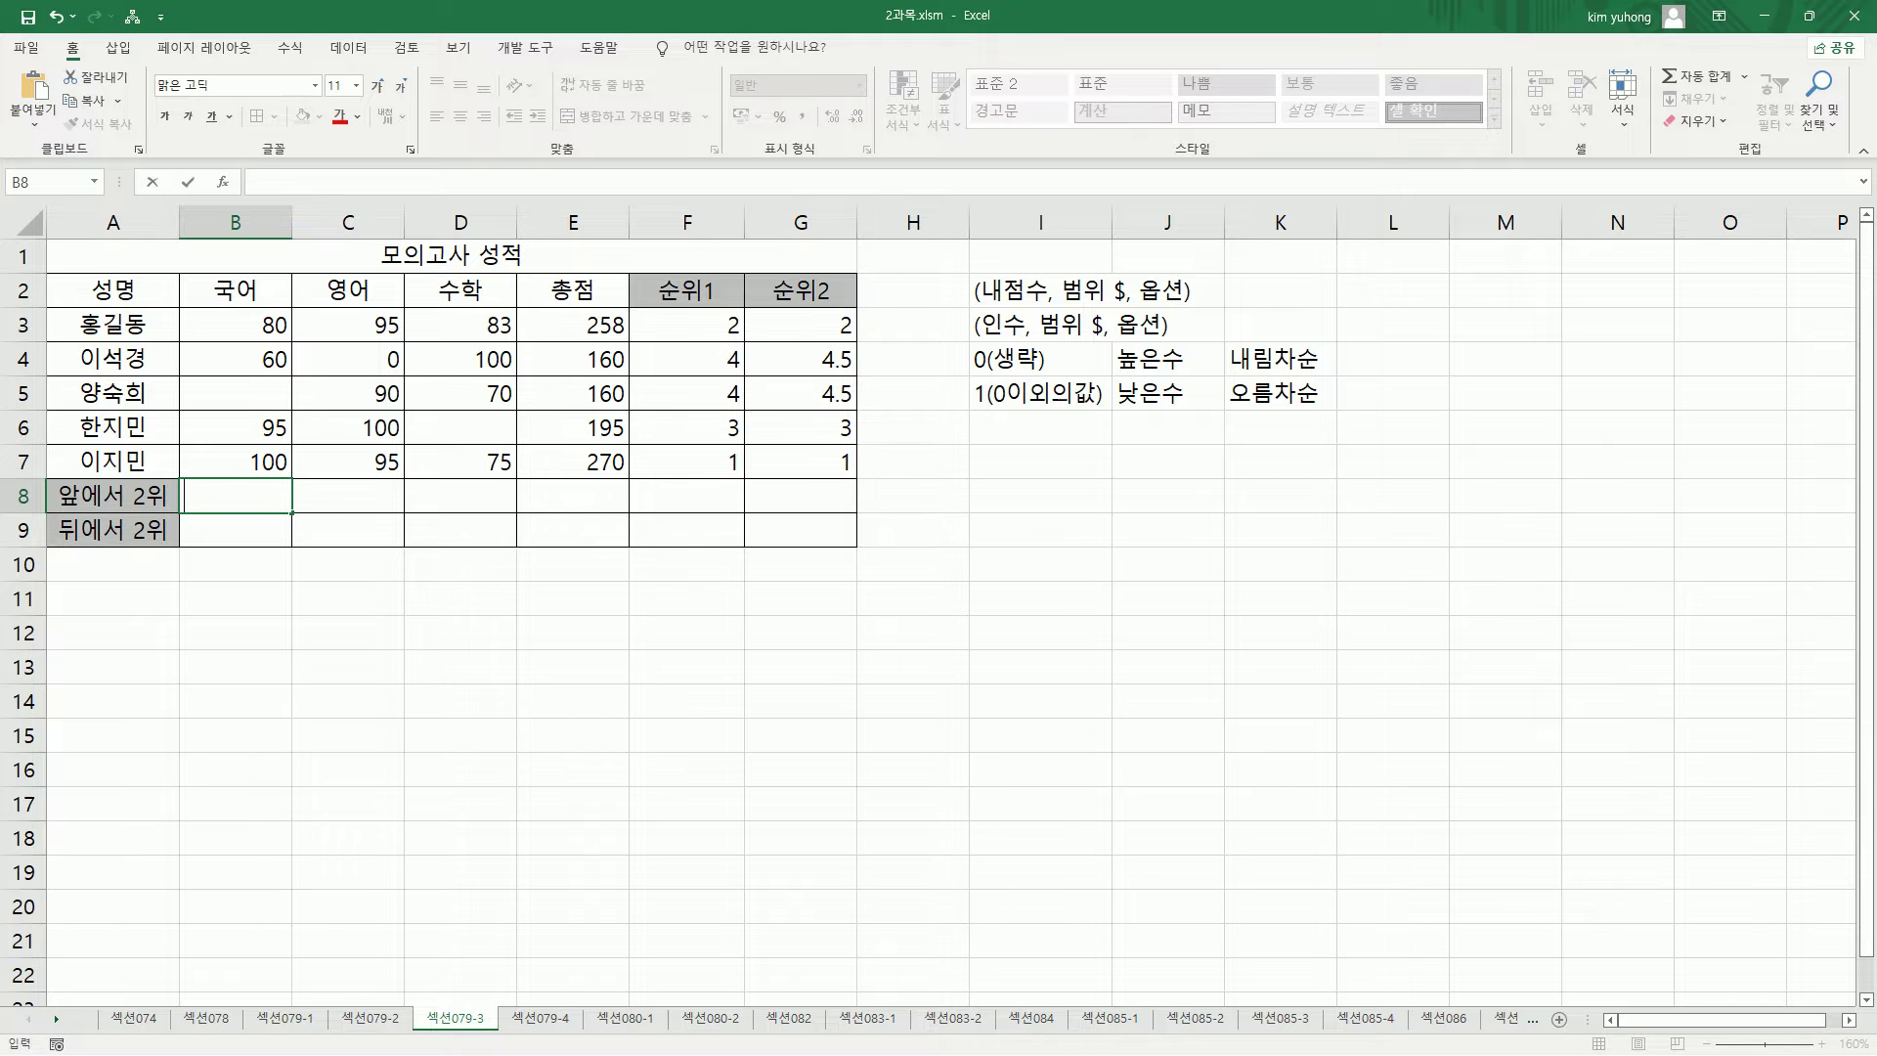
text(=lar)
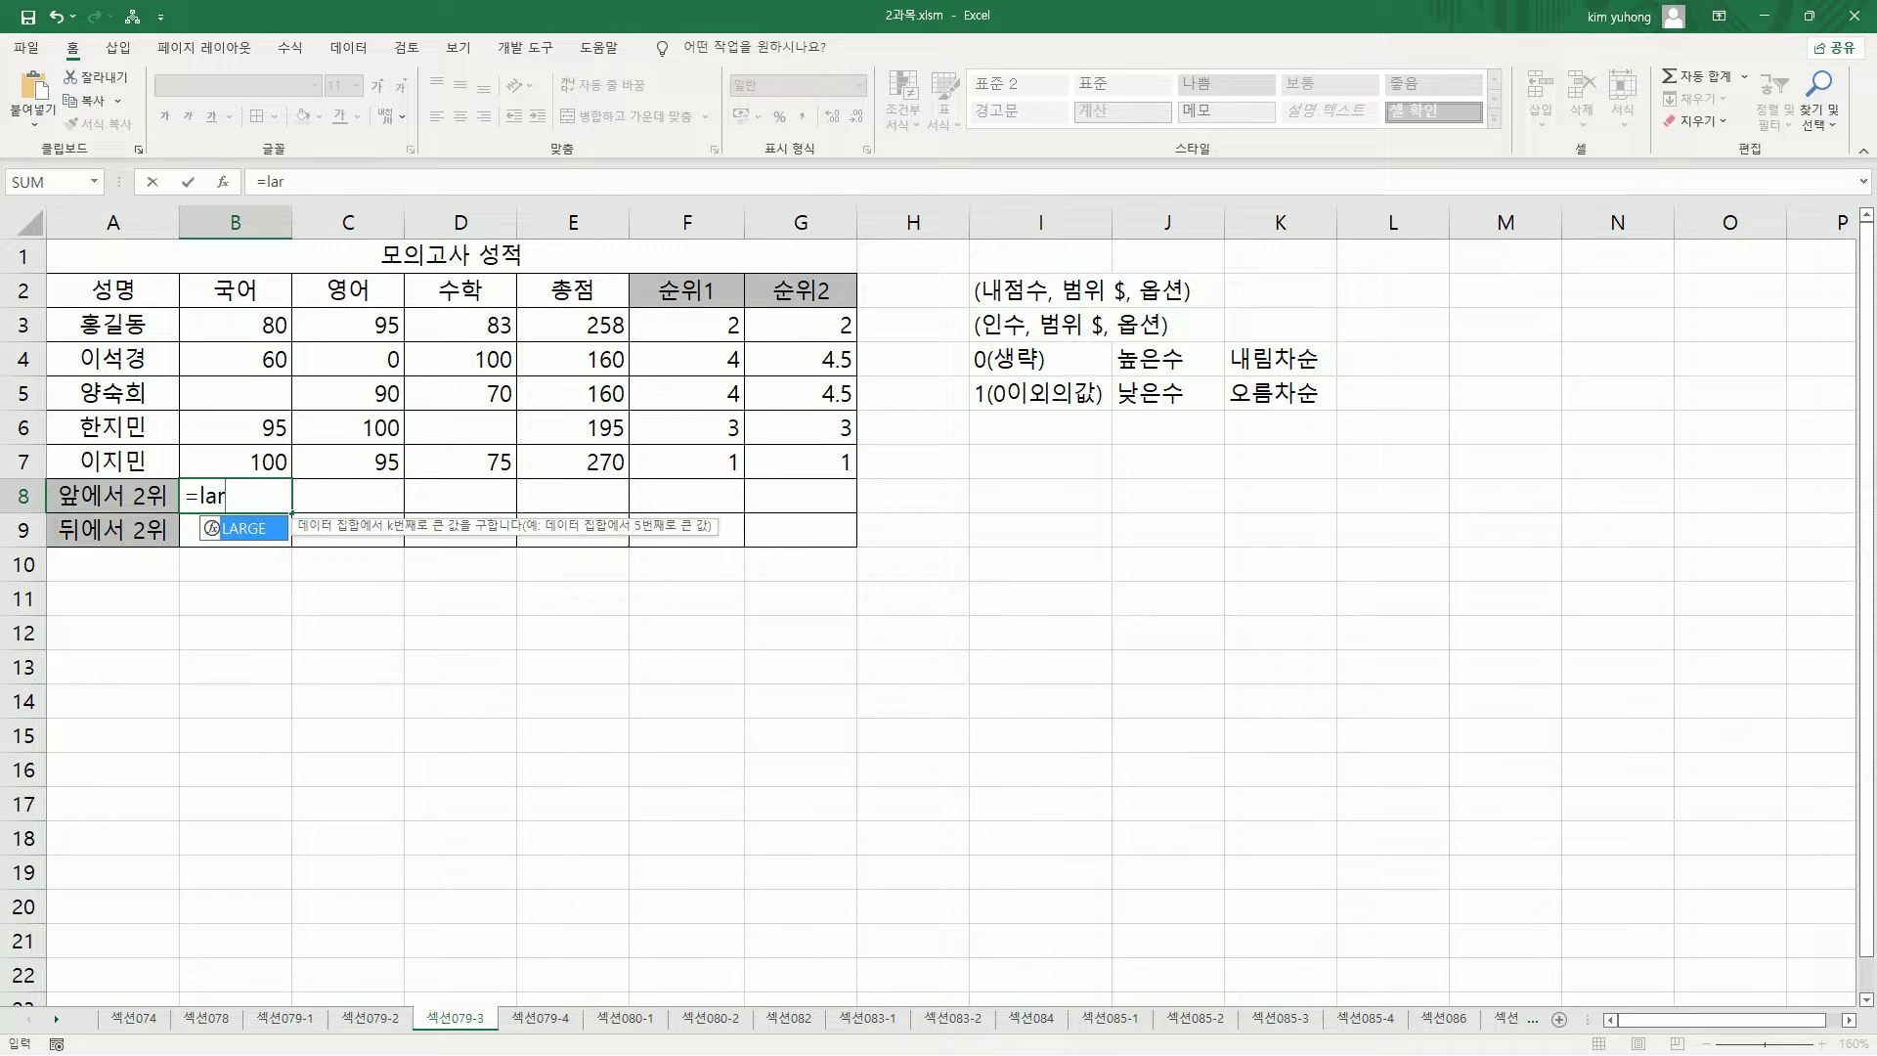
key(Tab)
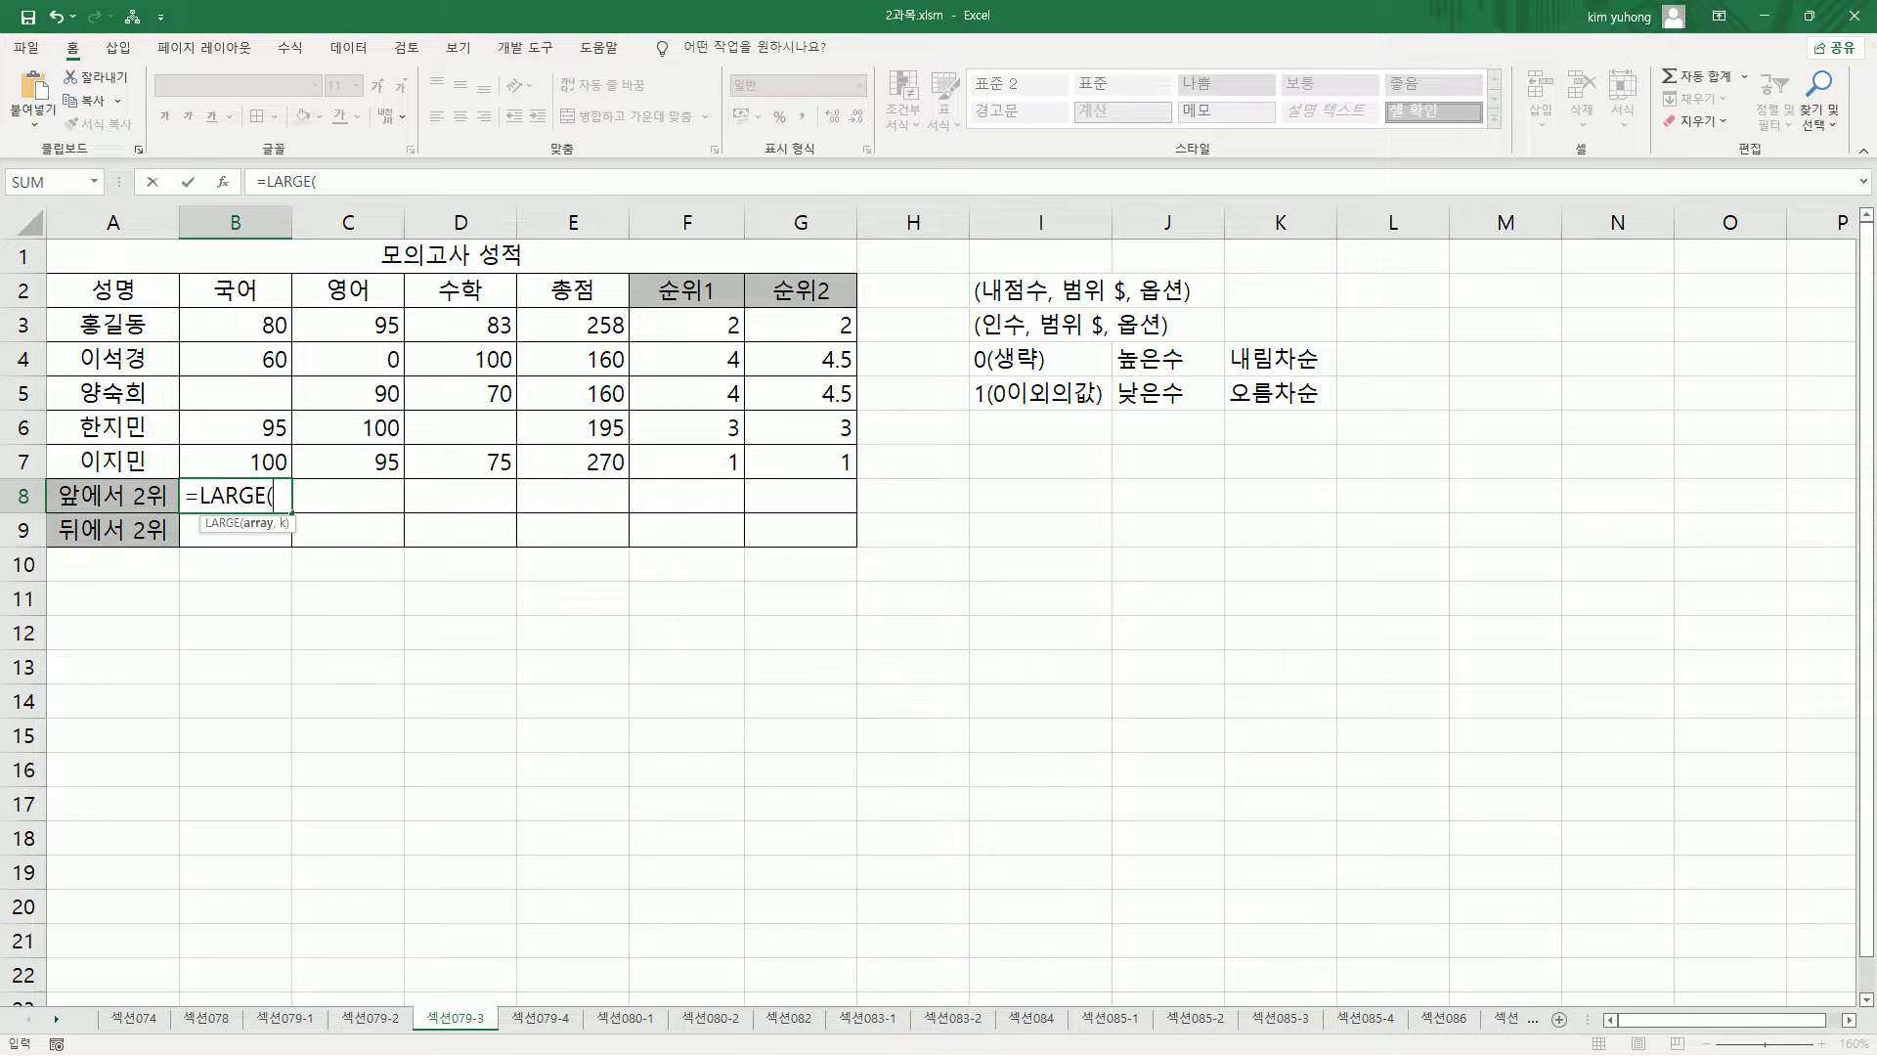
drag(264, 323, 269, 463)
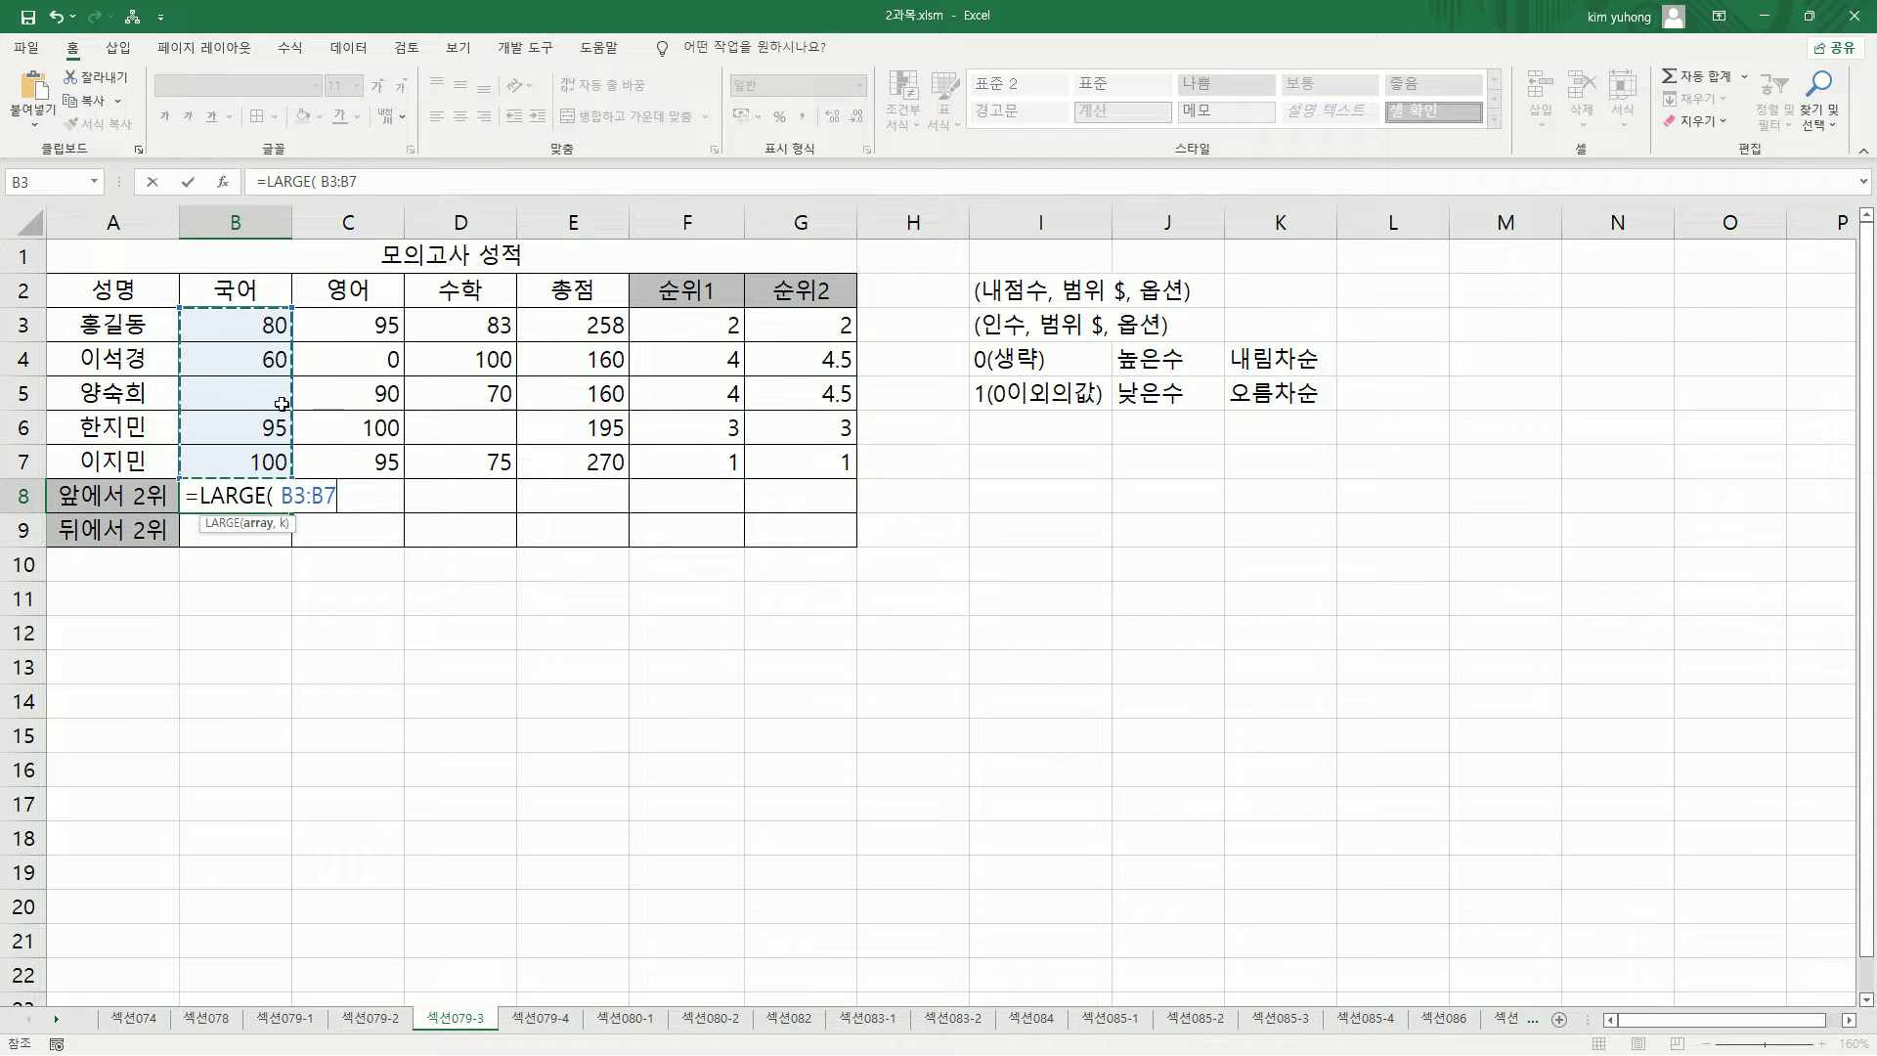
text(, 2)
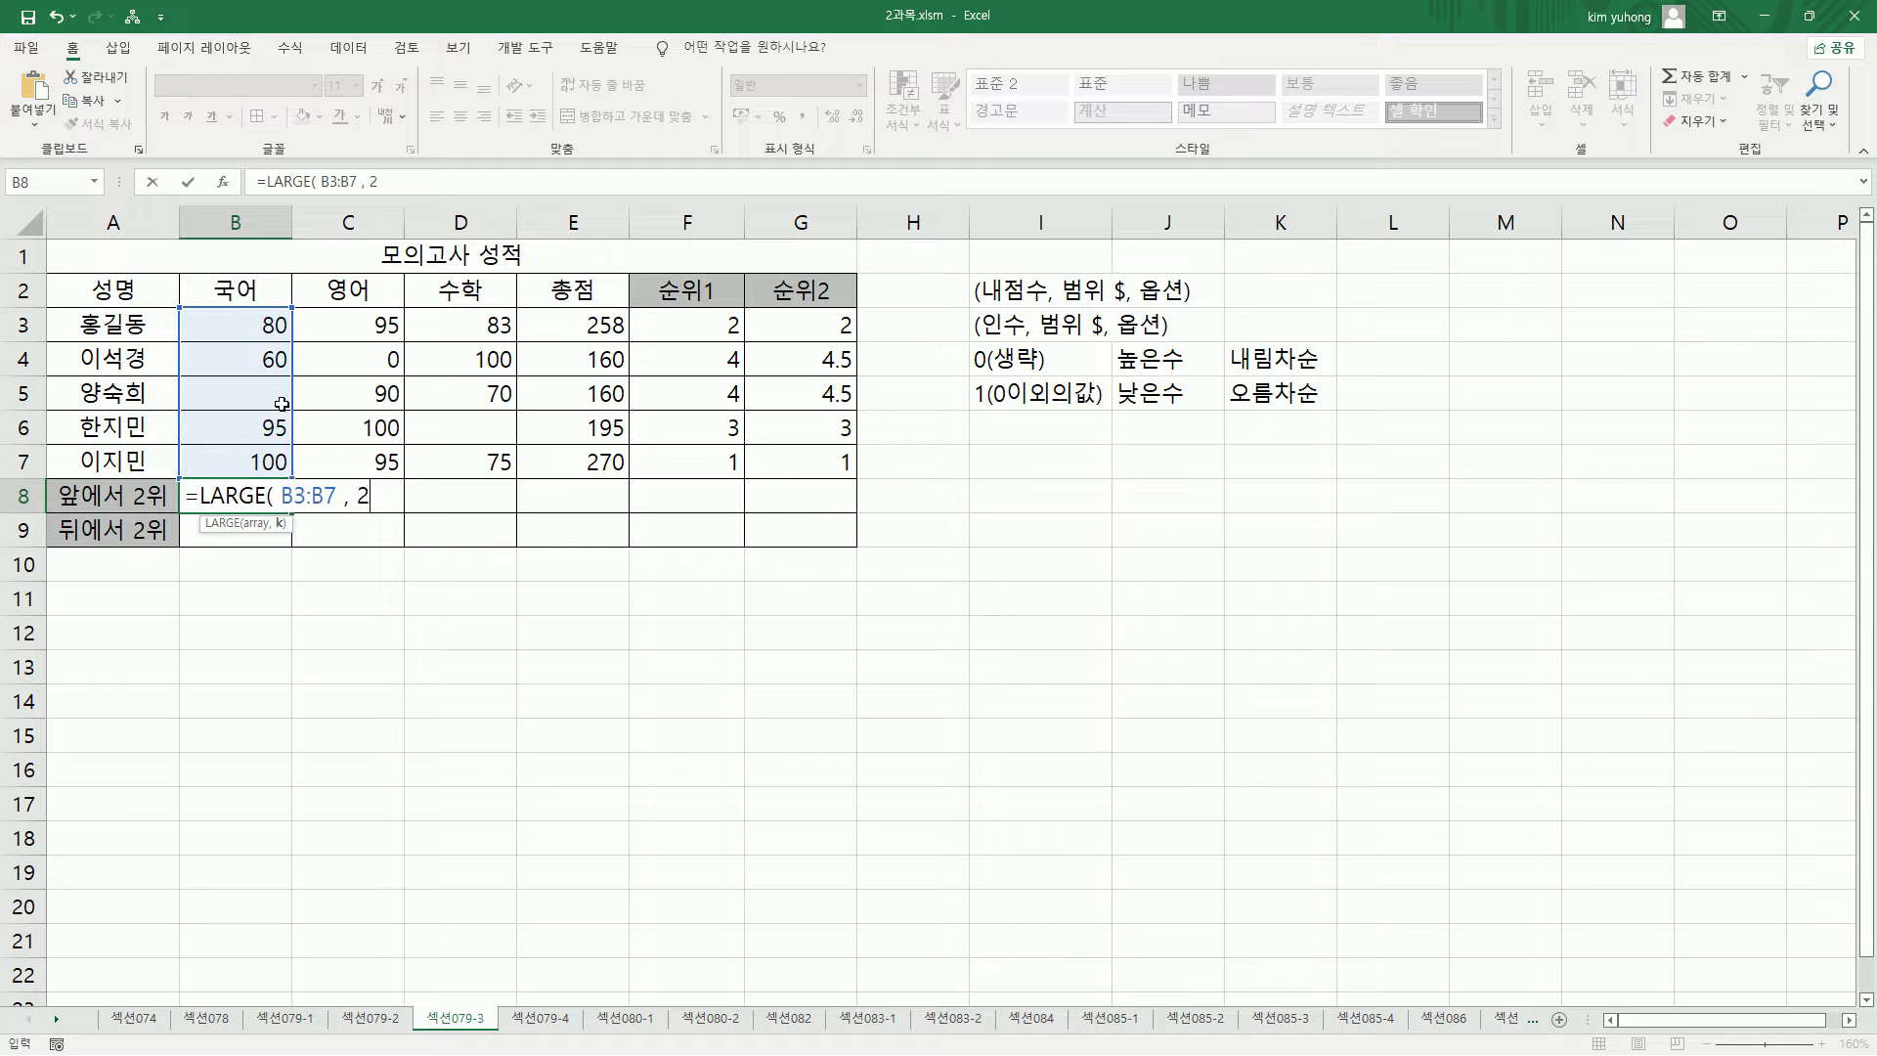
text( ))
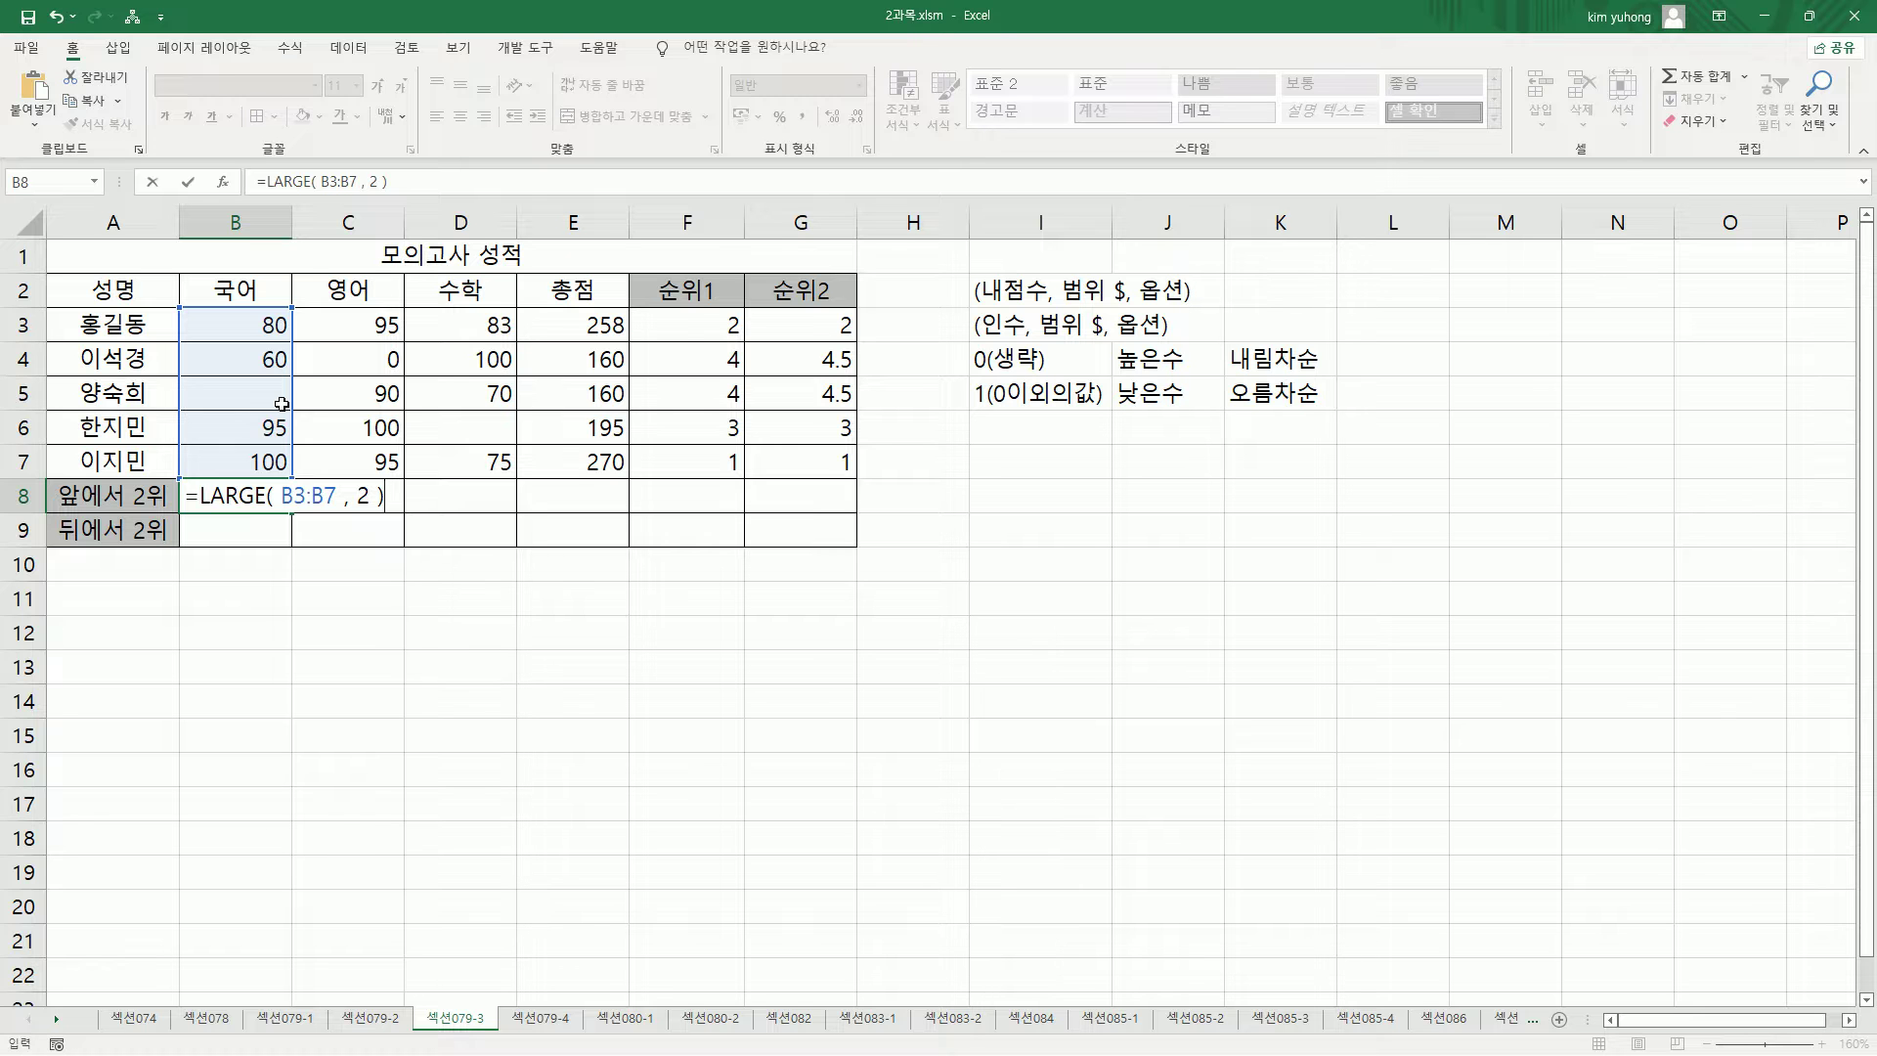
key(Return)
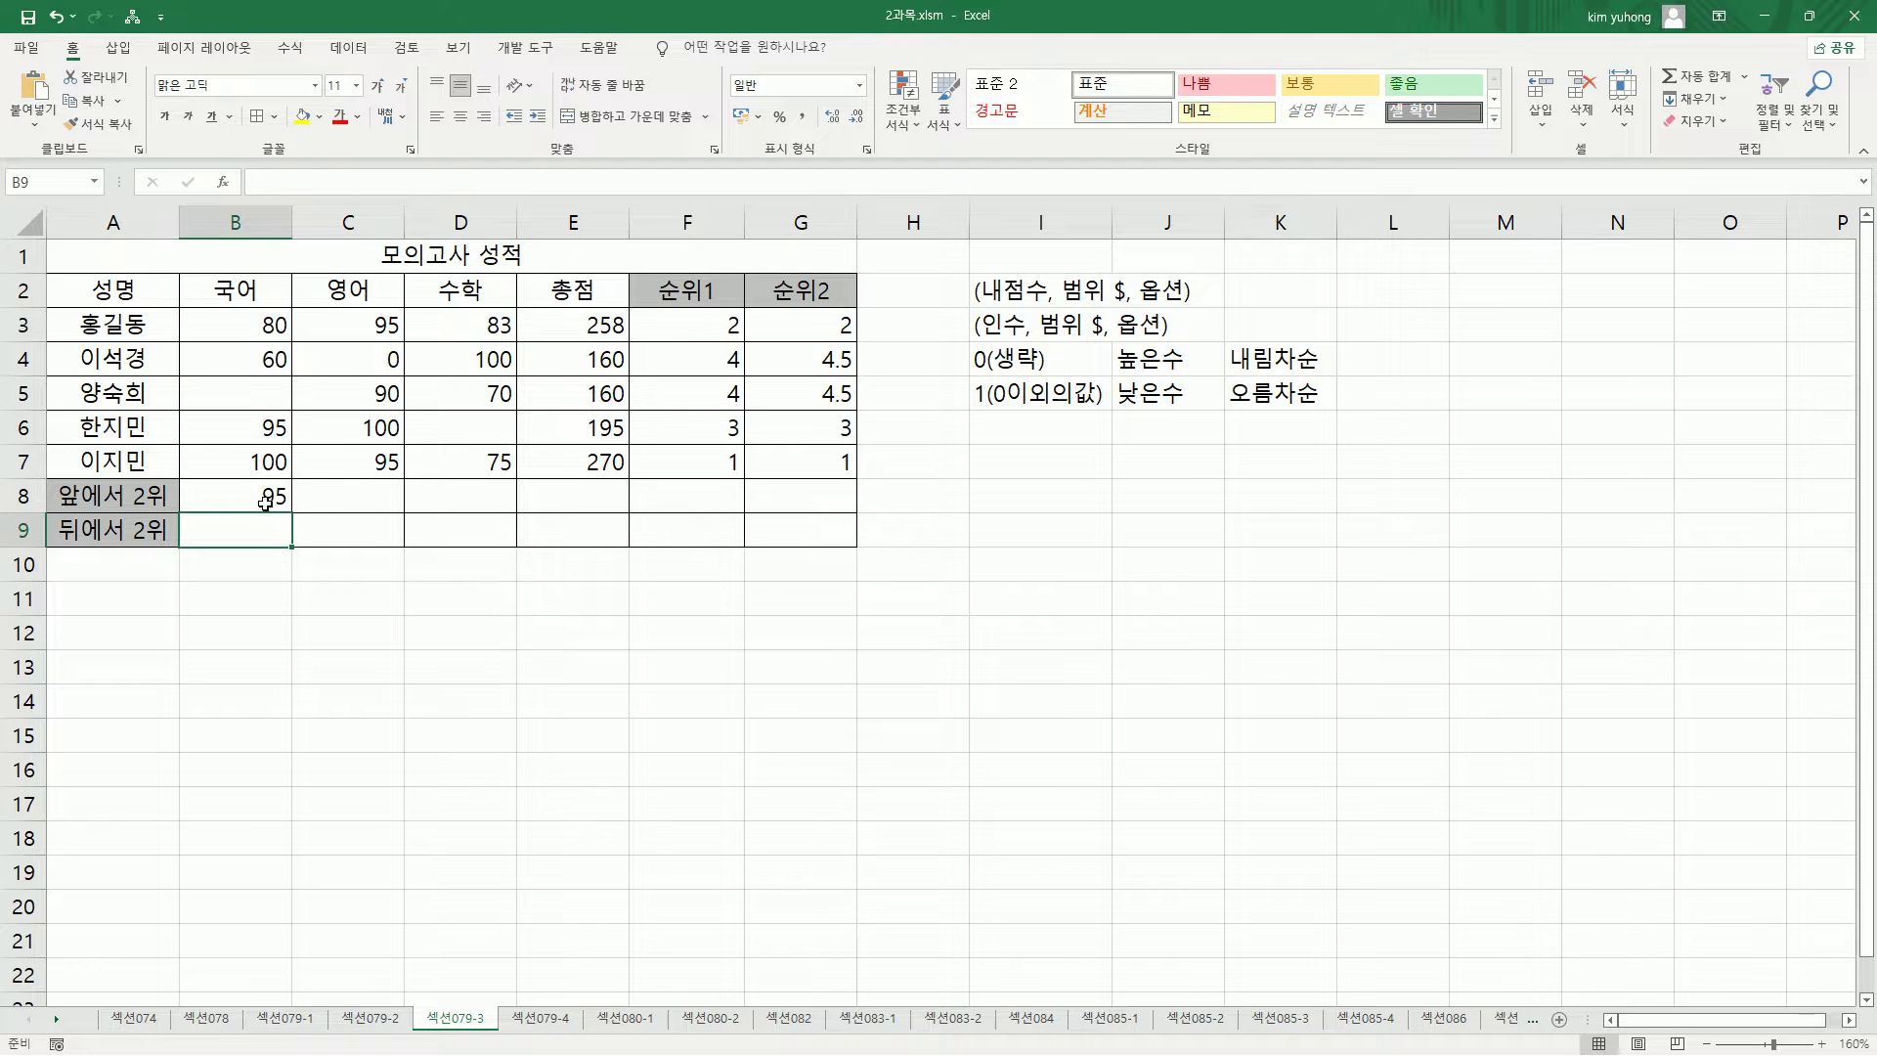
click(285, 501)
drag(291, 512, 614, 508)
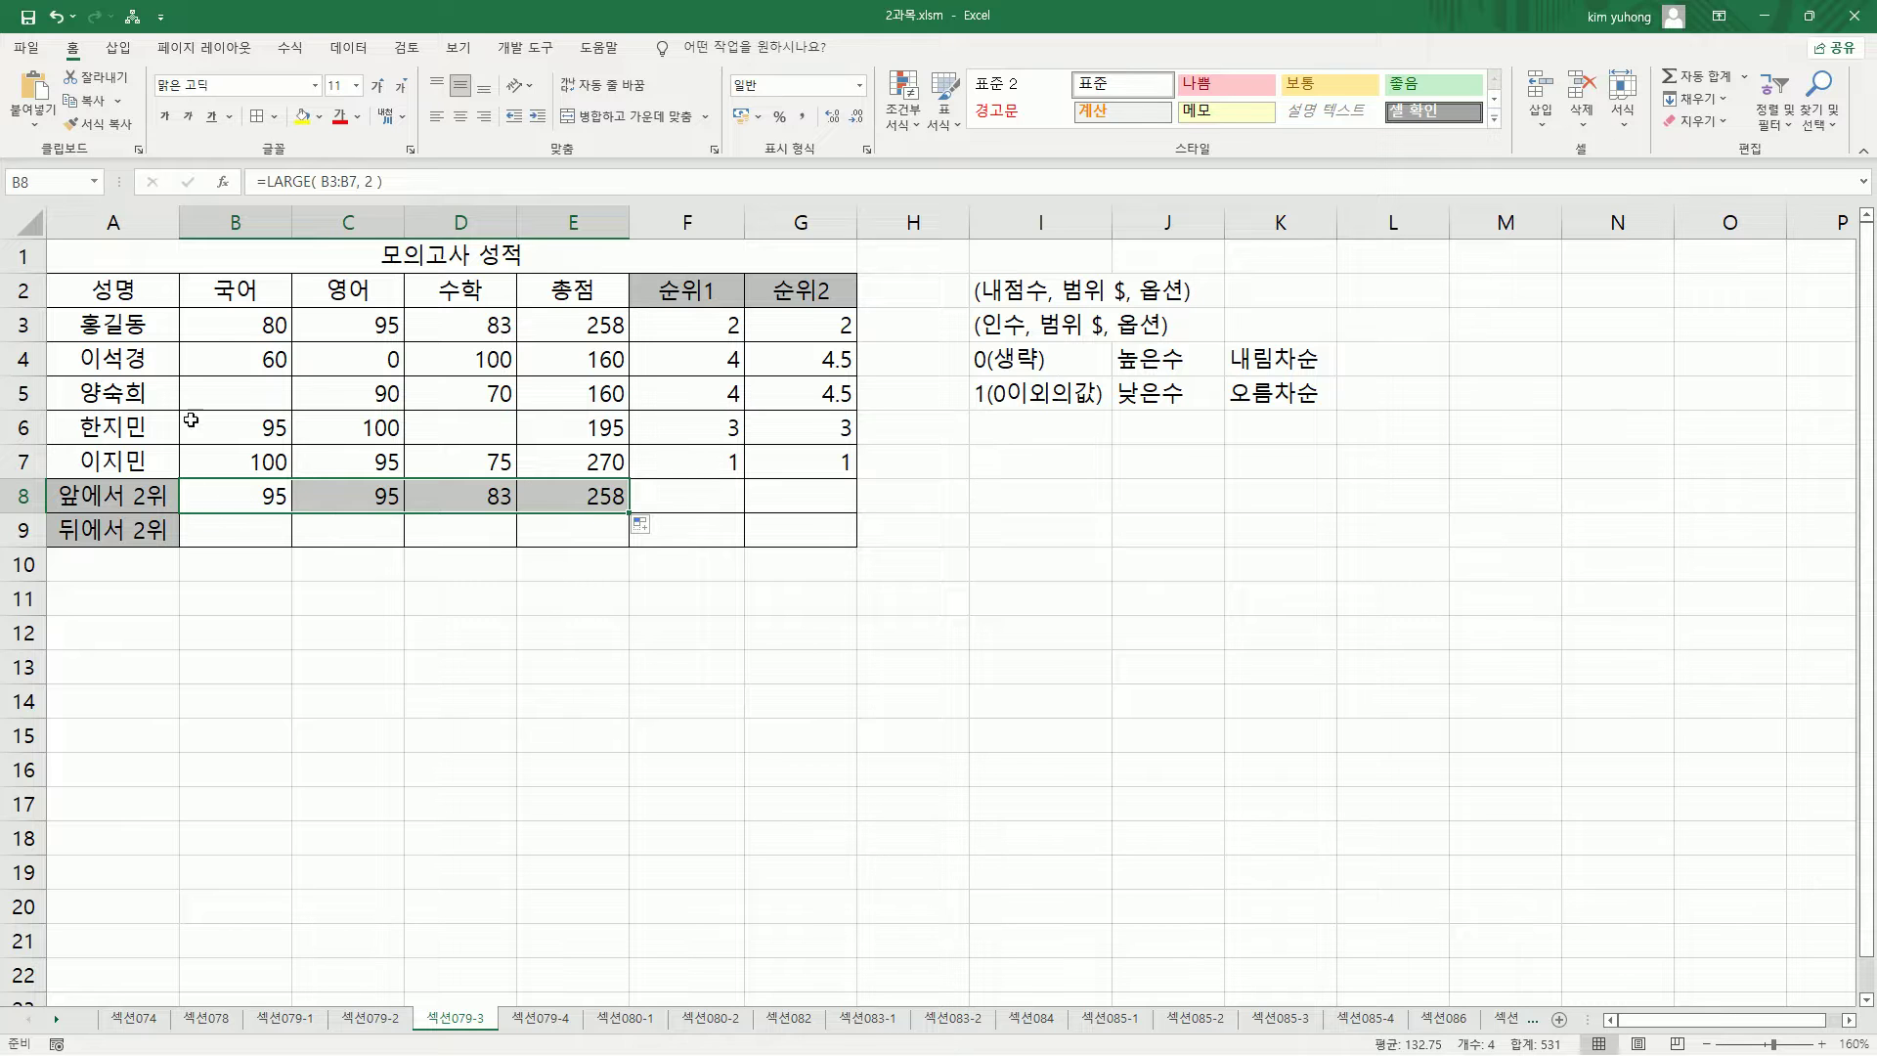
mouse_move(237, 311)
mouse_down()
mouse_move(301, 495)
mouse_move(300, 472)
mouse_up()
drag(253, 412, 295, 433)
mouse_move(326, 306)
mouse_down()
mouse_move(430, 499)
mouse_move(401, 474)
mouse_up()
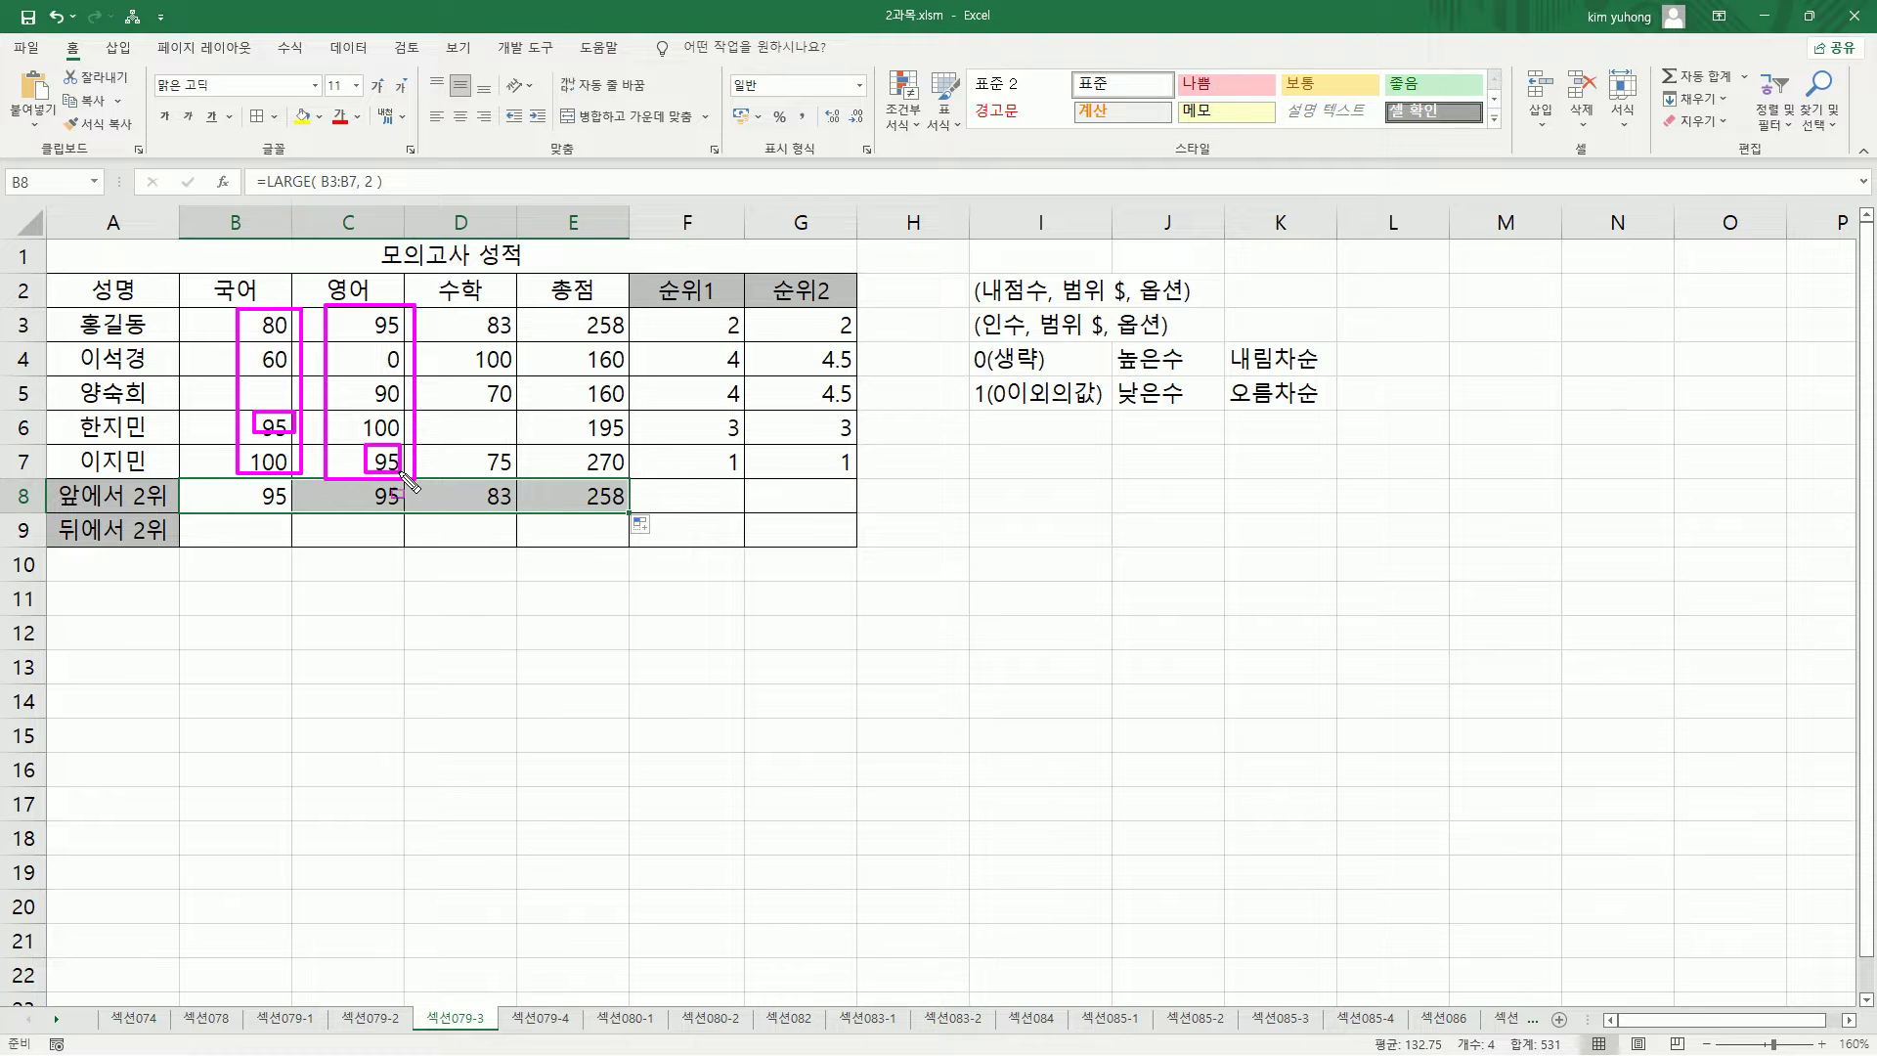
drag(370, 309, 528, 479)
mouse_move(470, 367)
mouse_down()
mouse_move(509, 367)
mouse_move(516, 334)
mouse_move(637, 480)
mouse_up()
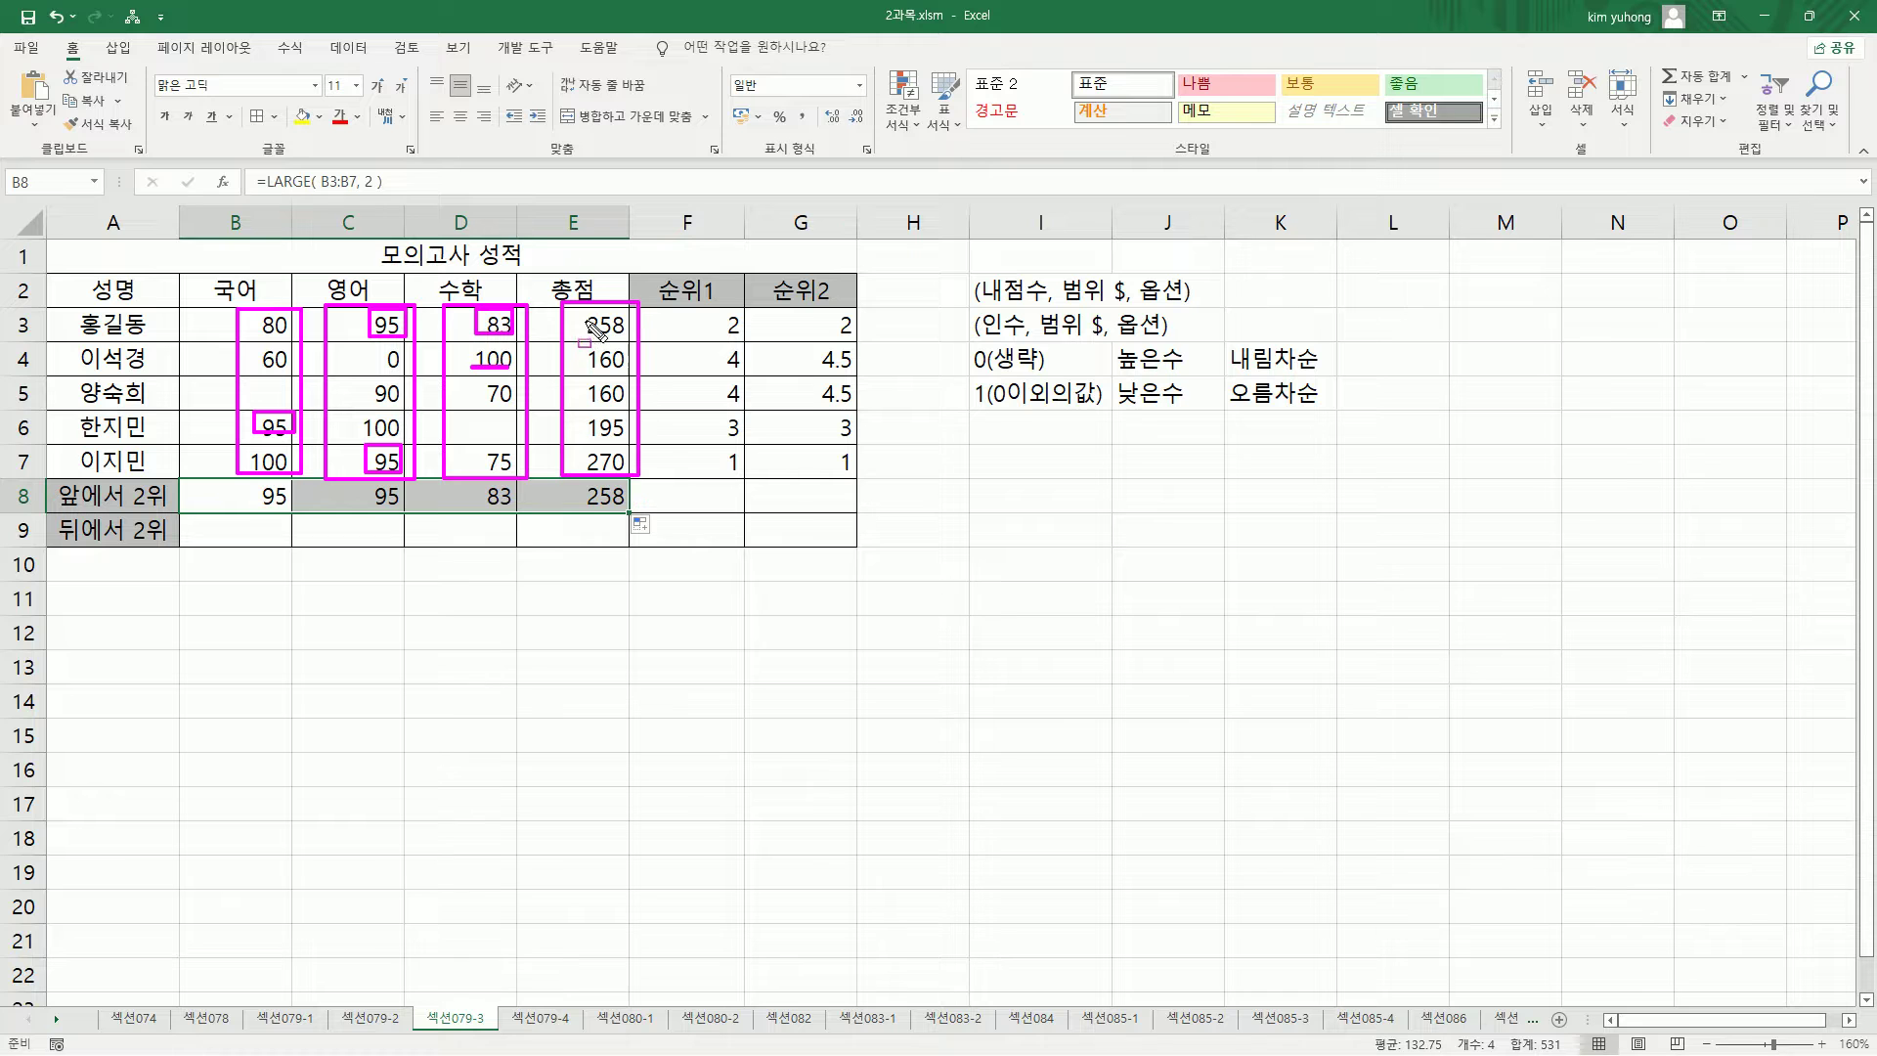
drag(581, 312, 581, 331)
key(Escape)
Enter =SMALL(B3:B7, 2) in B9 of the 뒤에서 2위 row and fill it across through E9
click(260, 532)
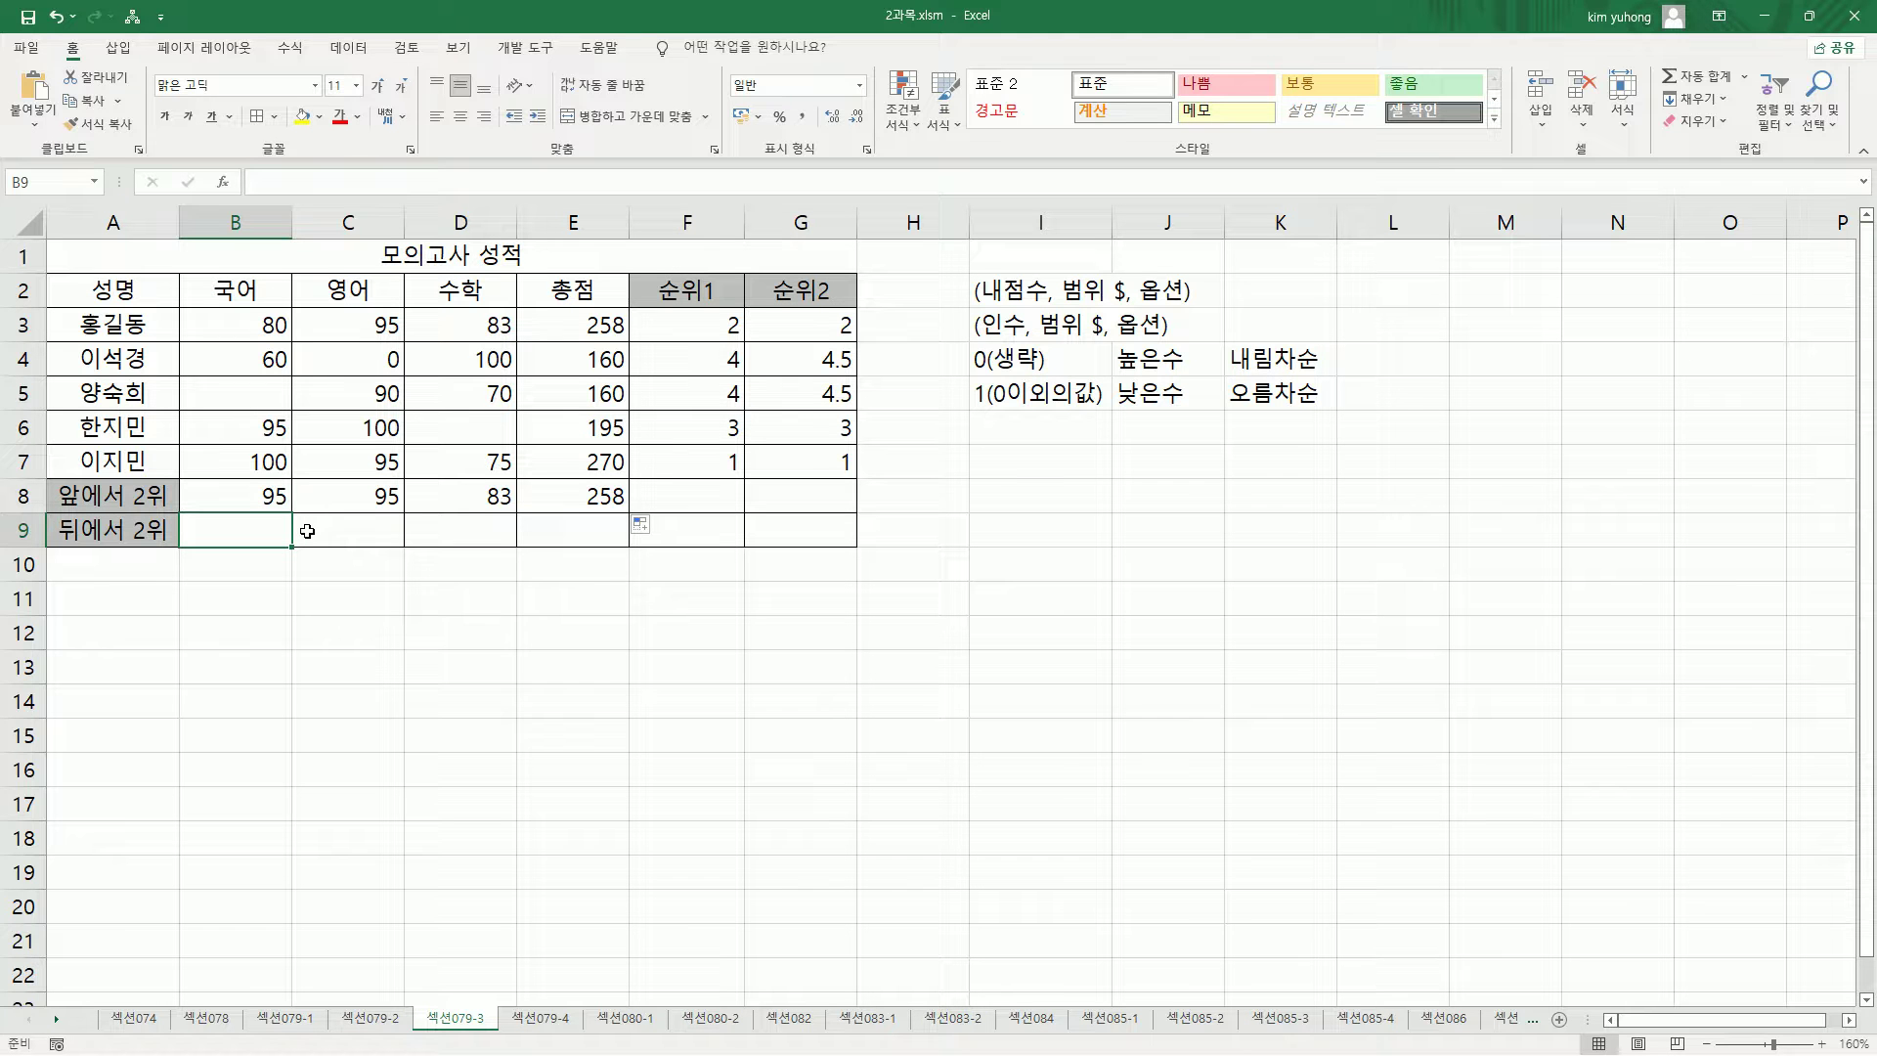
text(=)
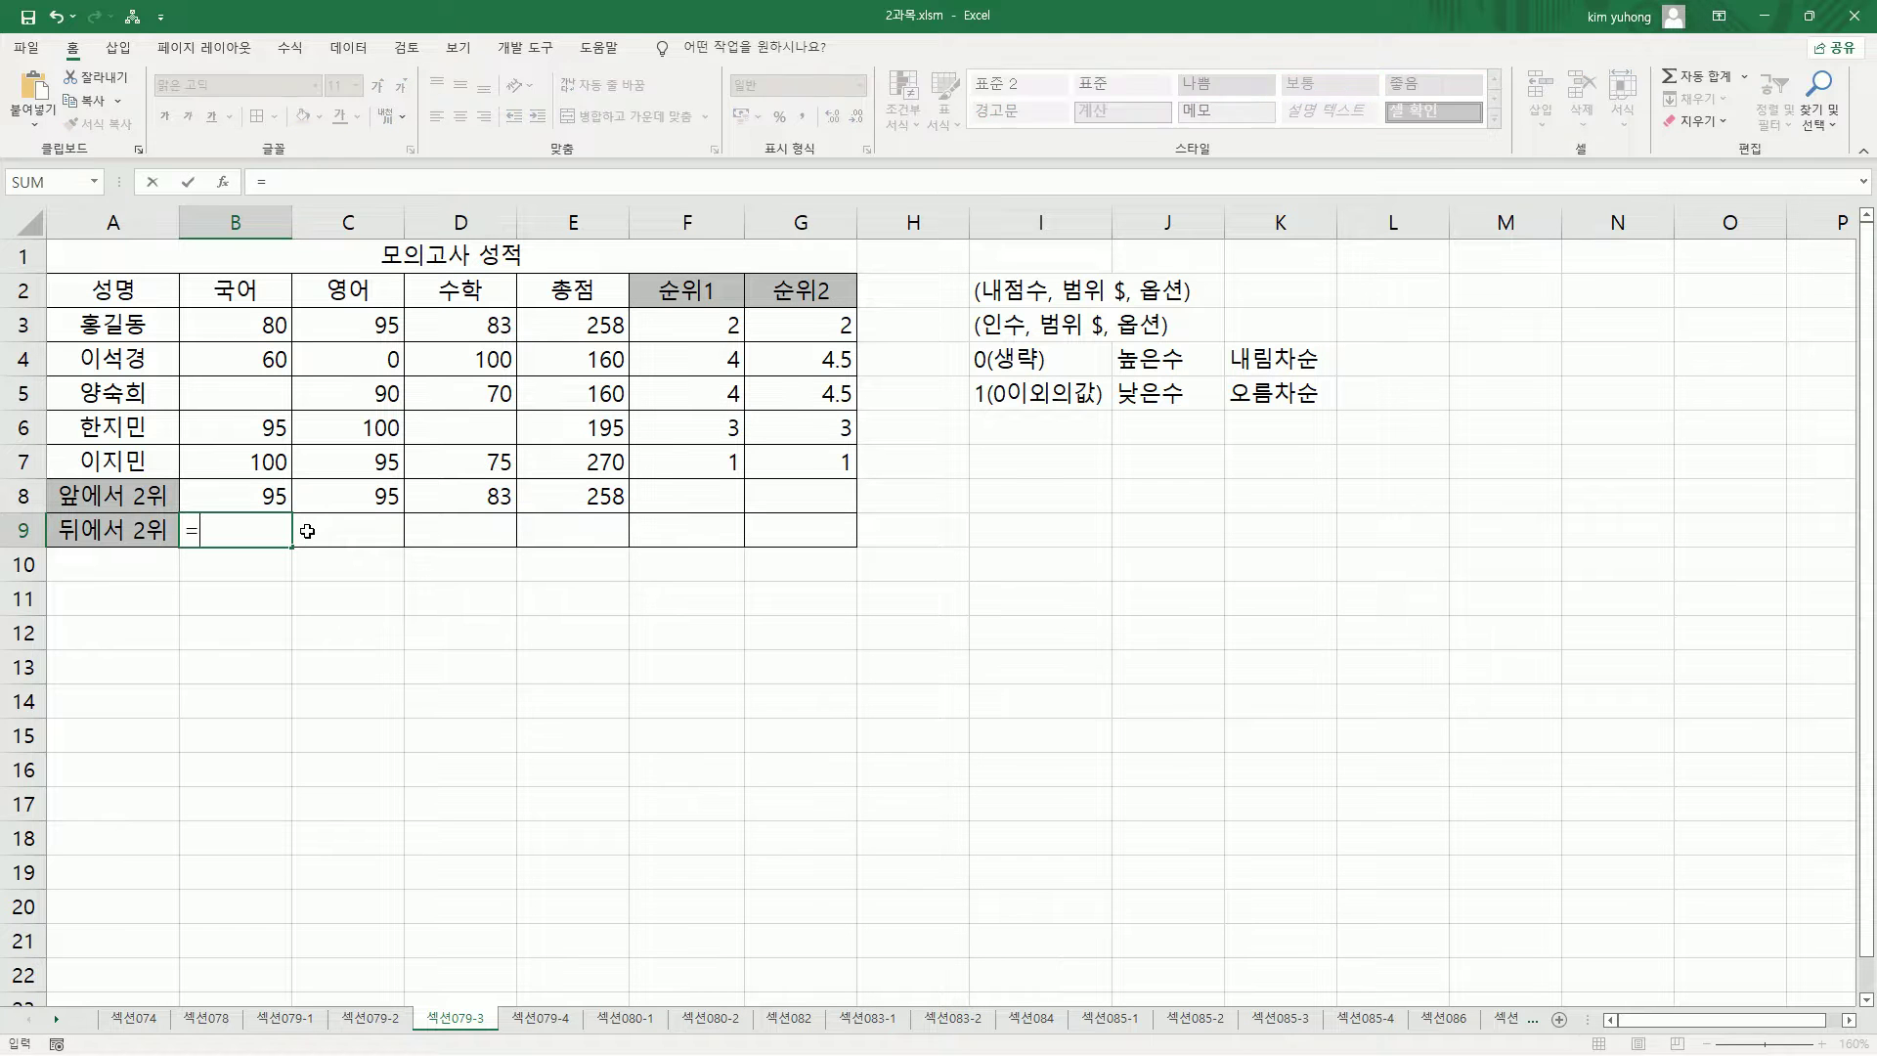
text(smal)
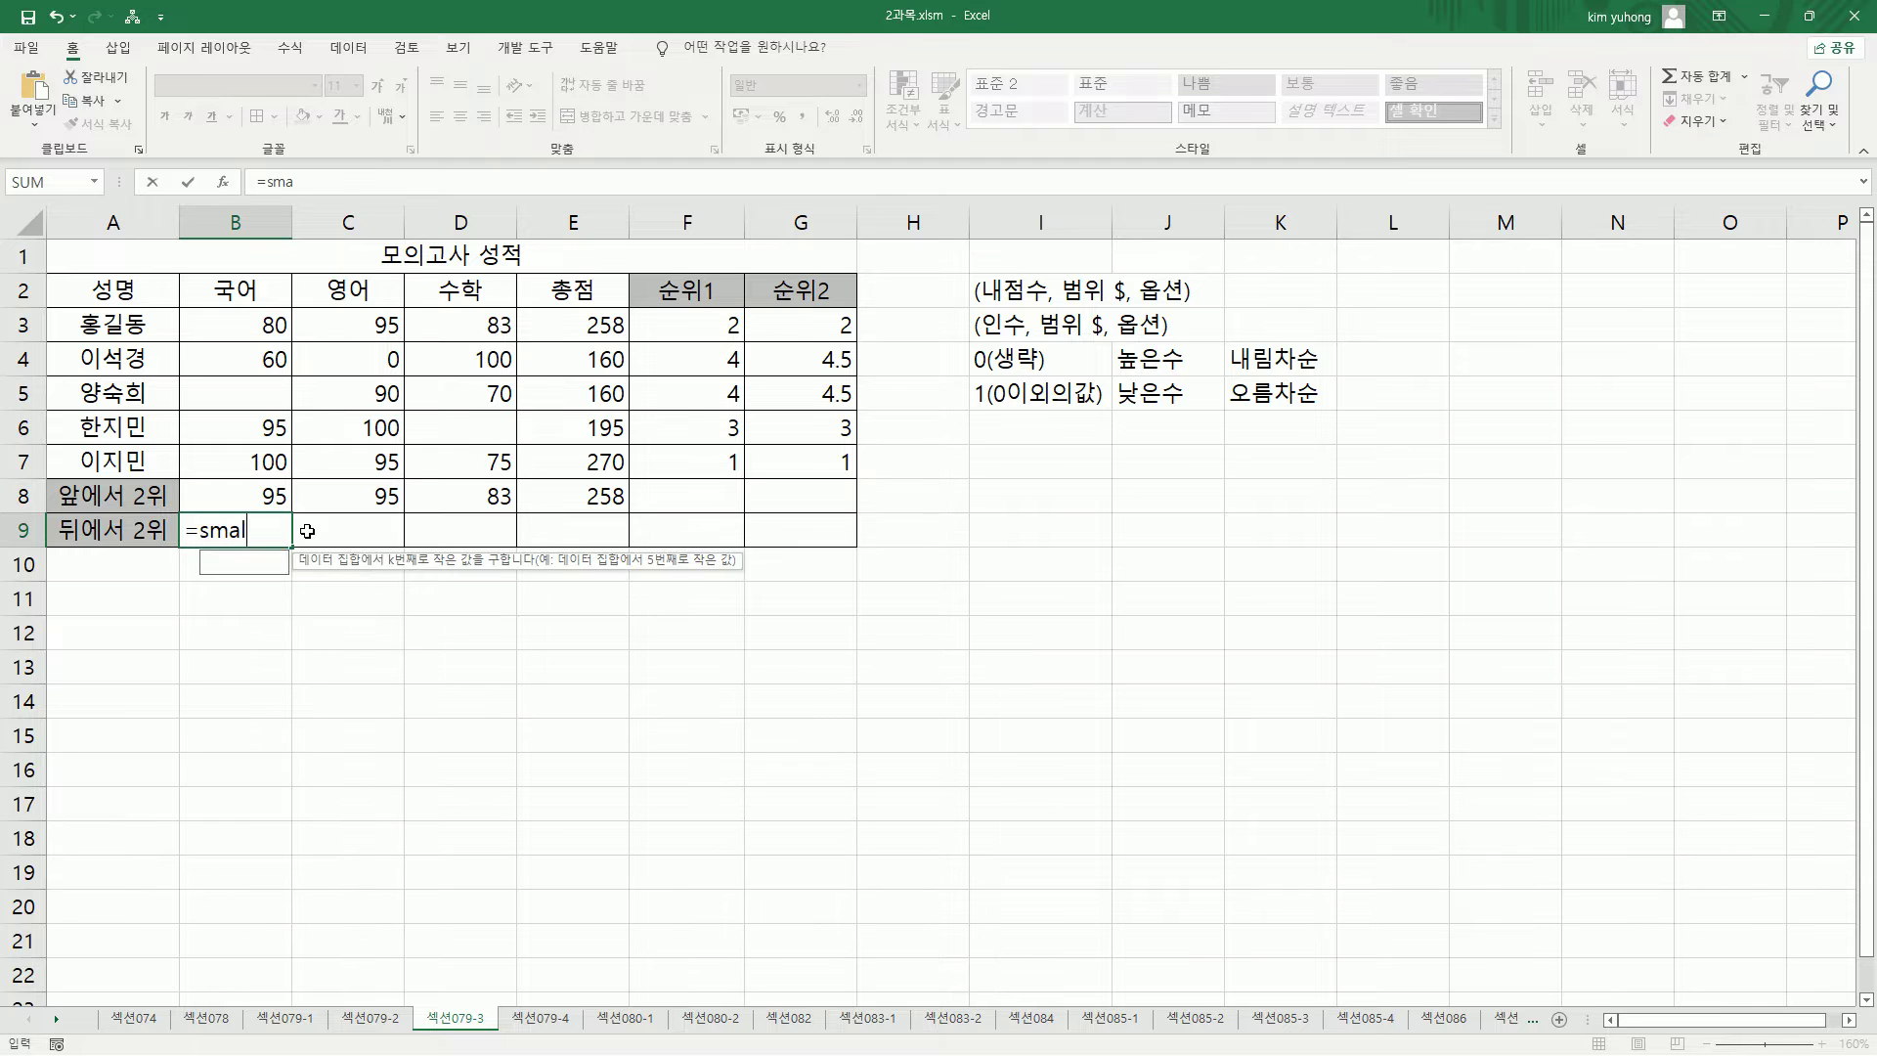
key(Tab)
drag(257, 320, 258, 468)
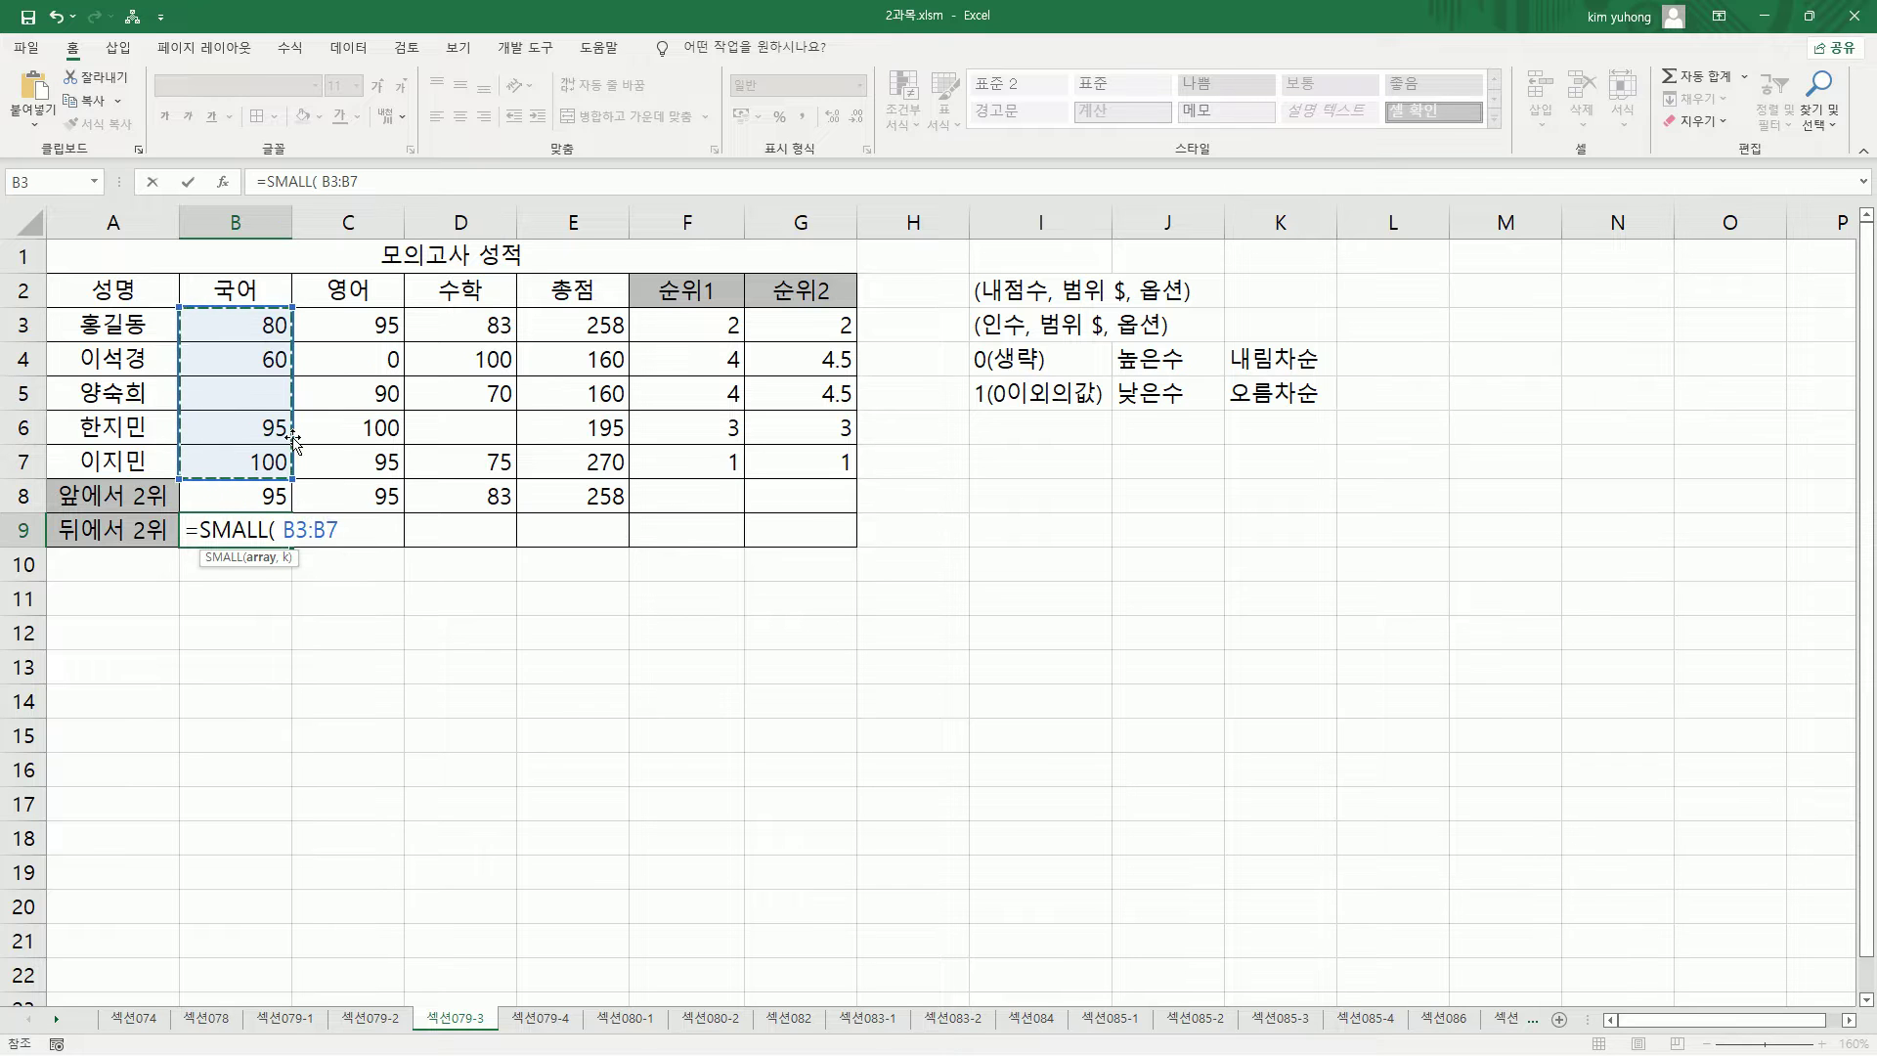
text(,)
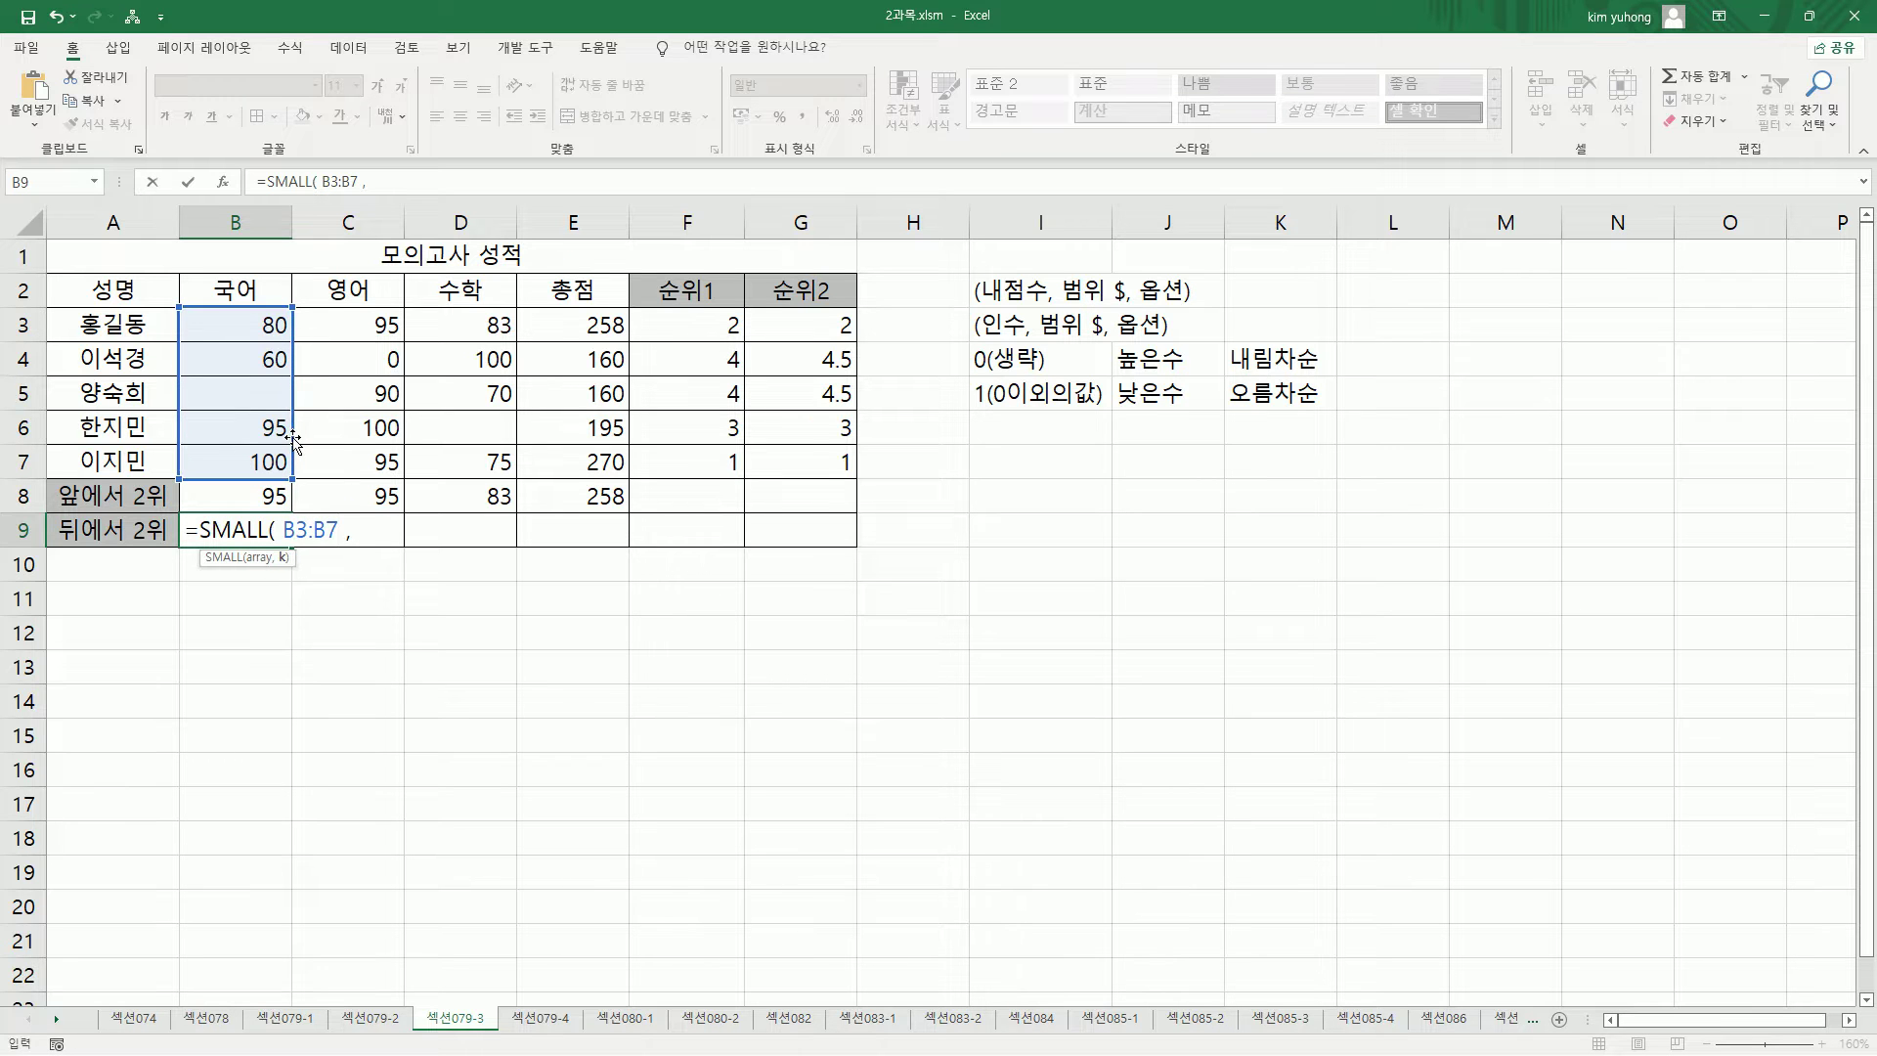
text( 2 ))
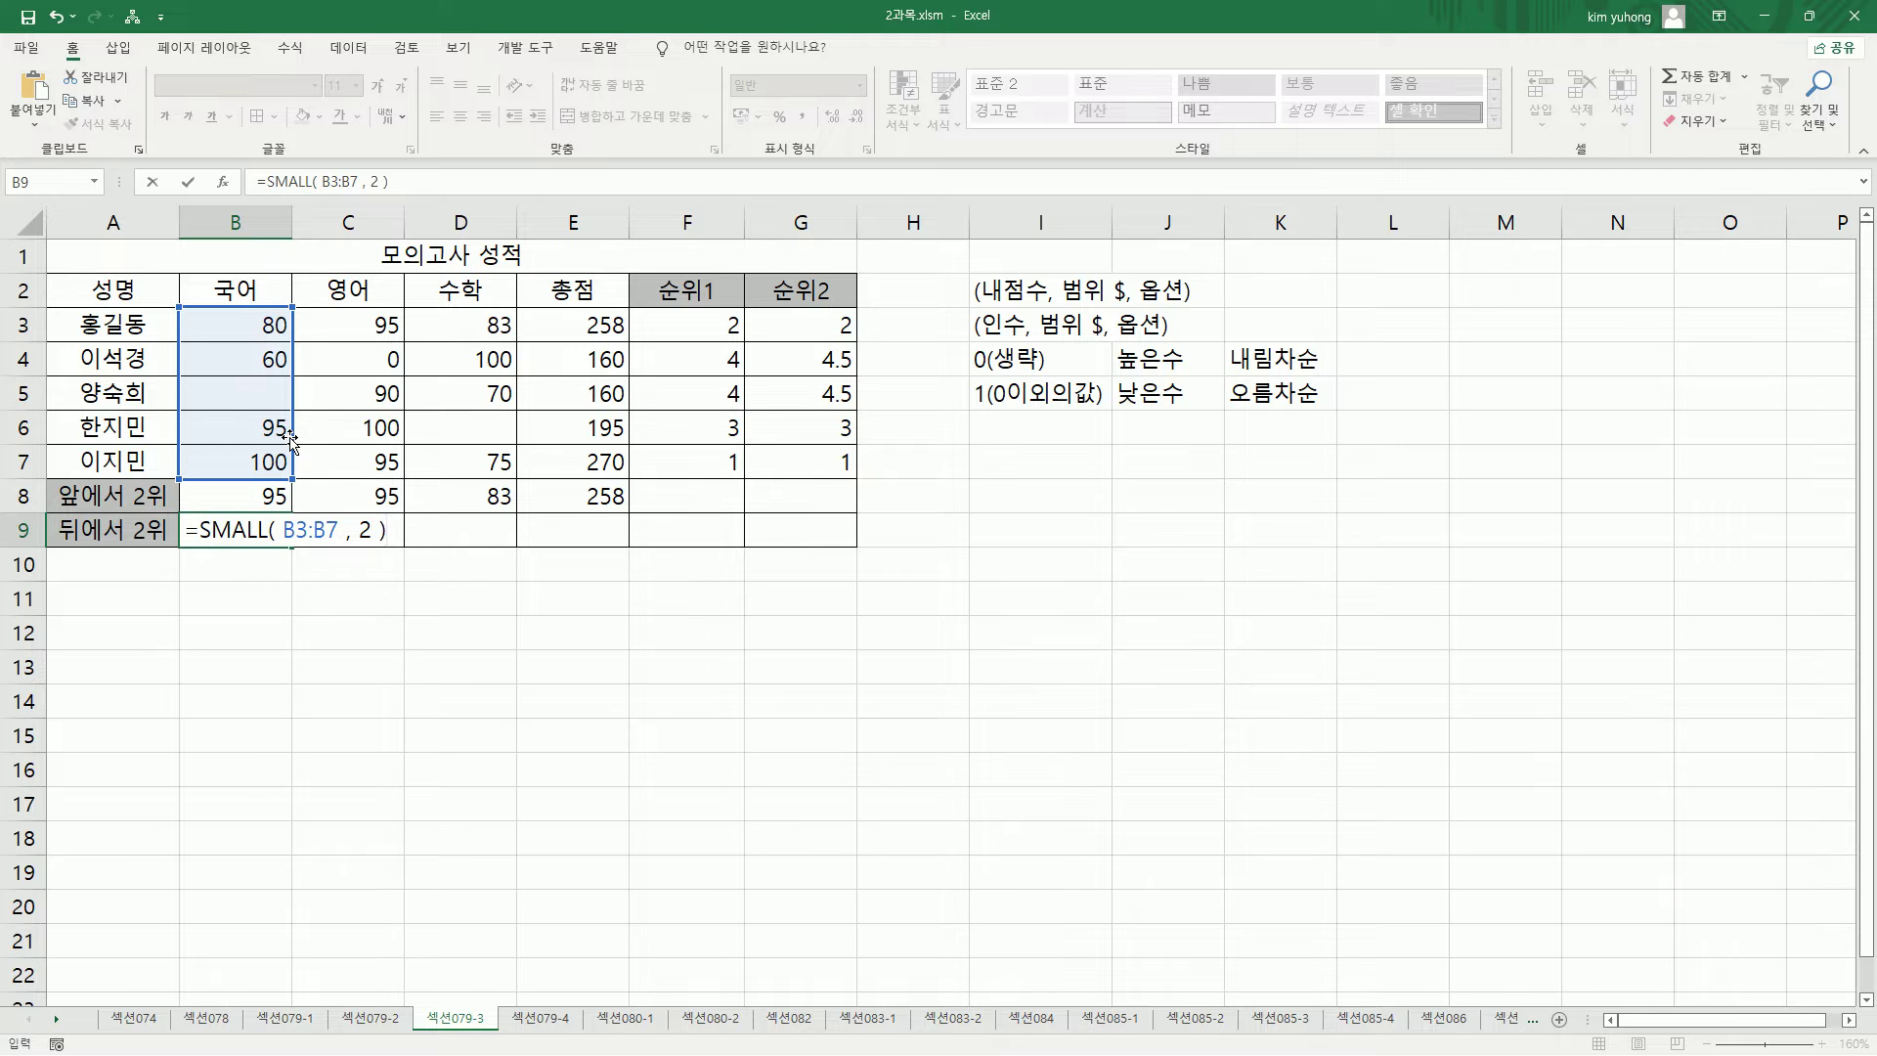
key(Return)
click(239, 528)
drag(293, 546, 626, 539)
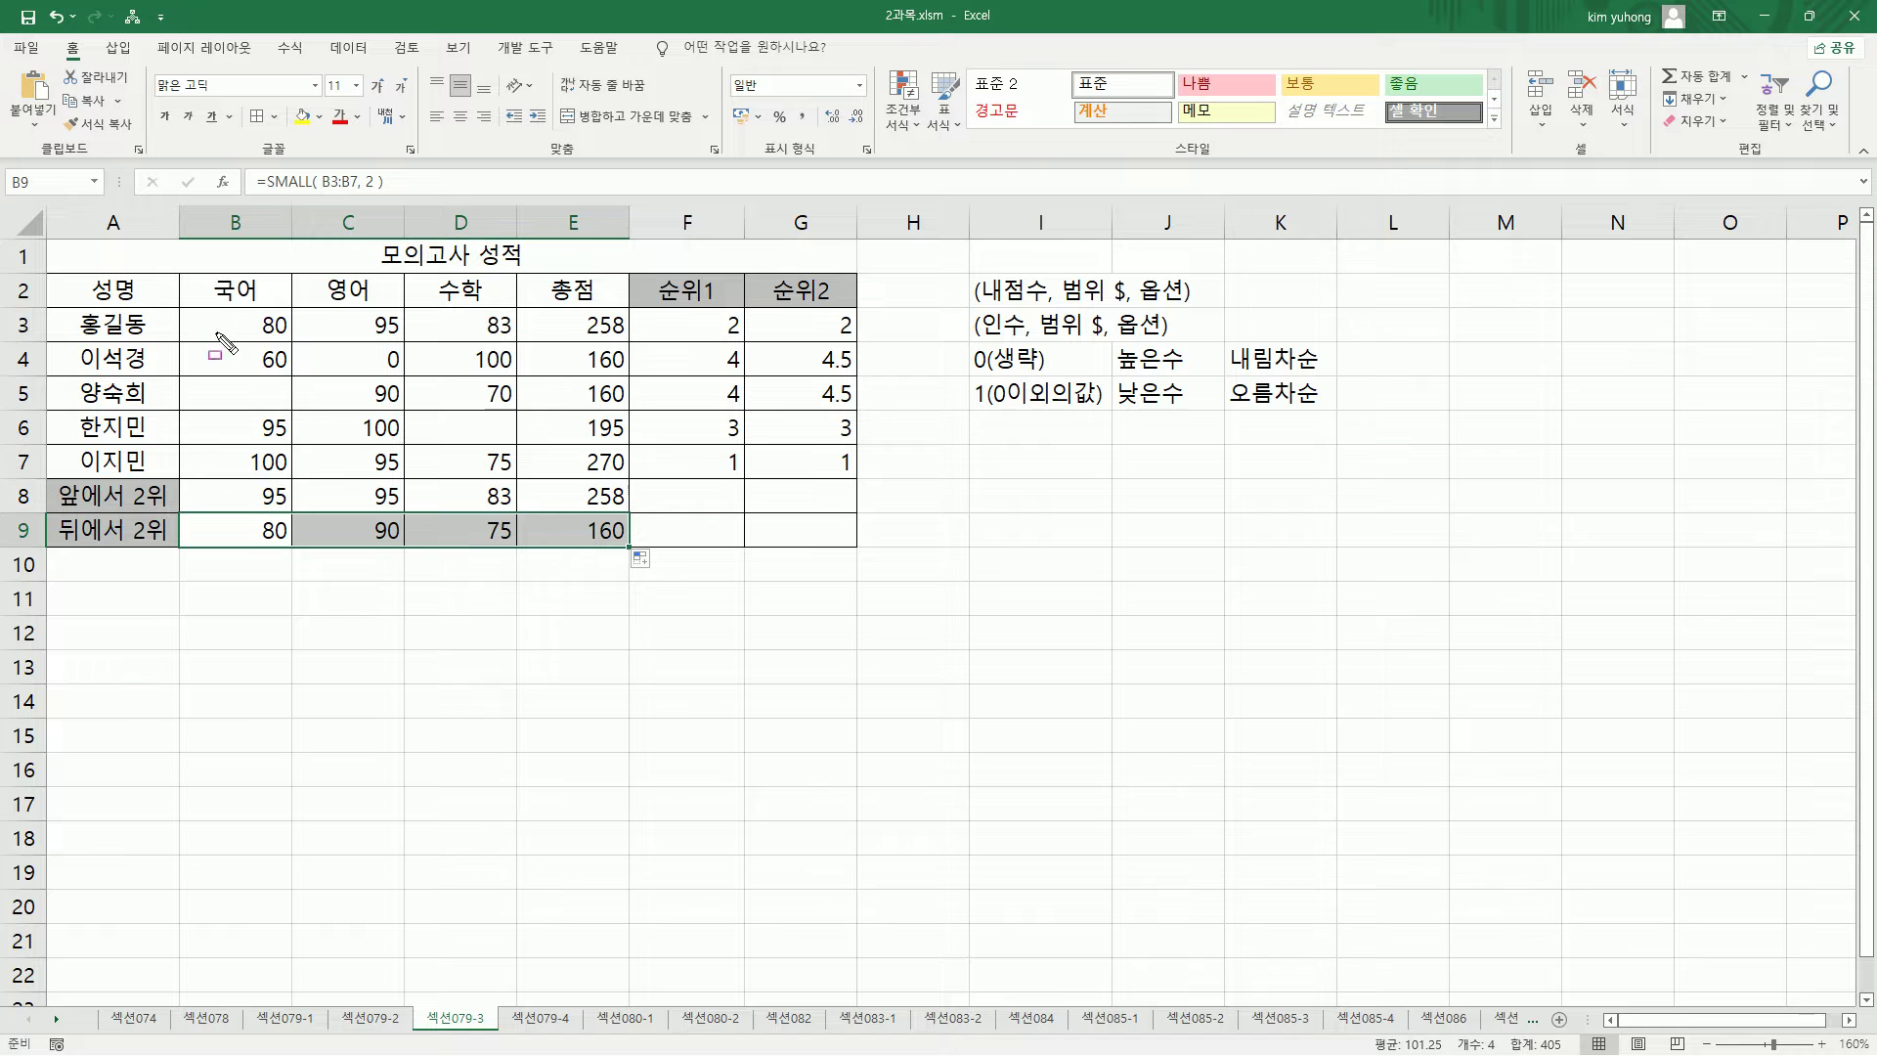
drag(186, 304, 306, 476)
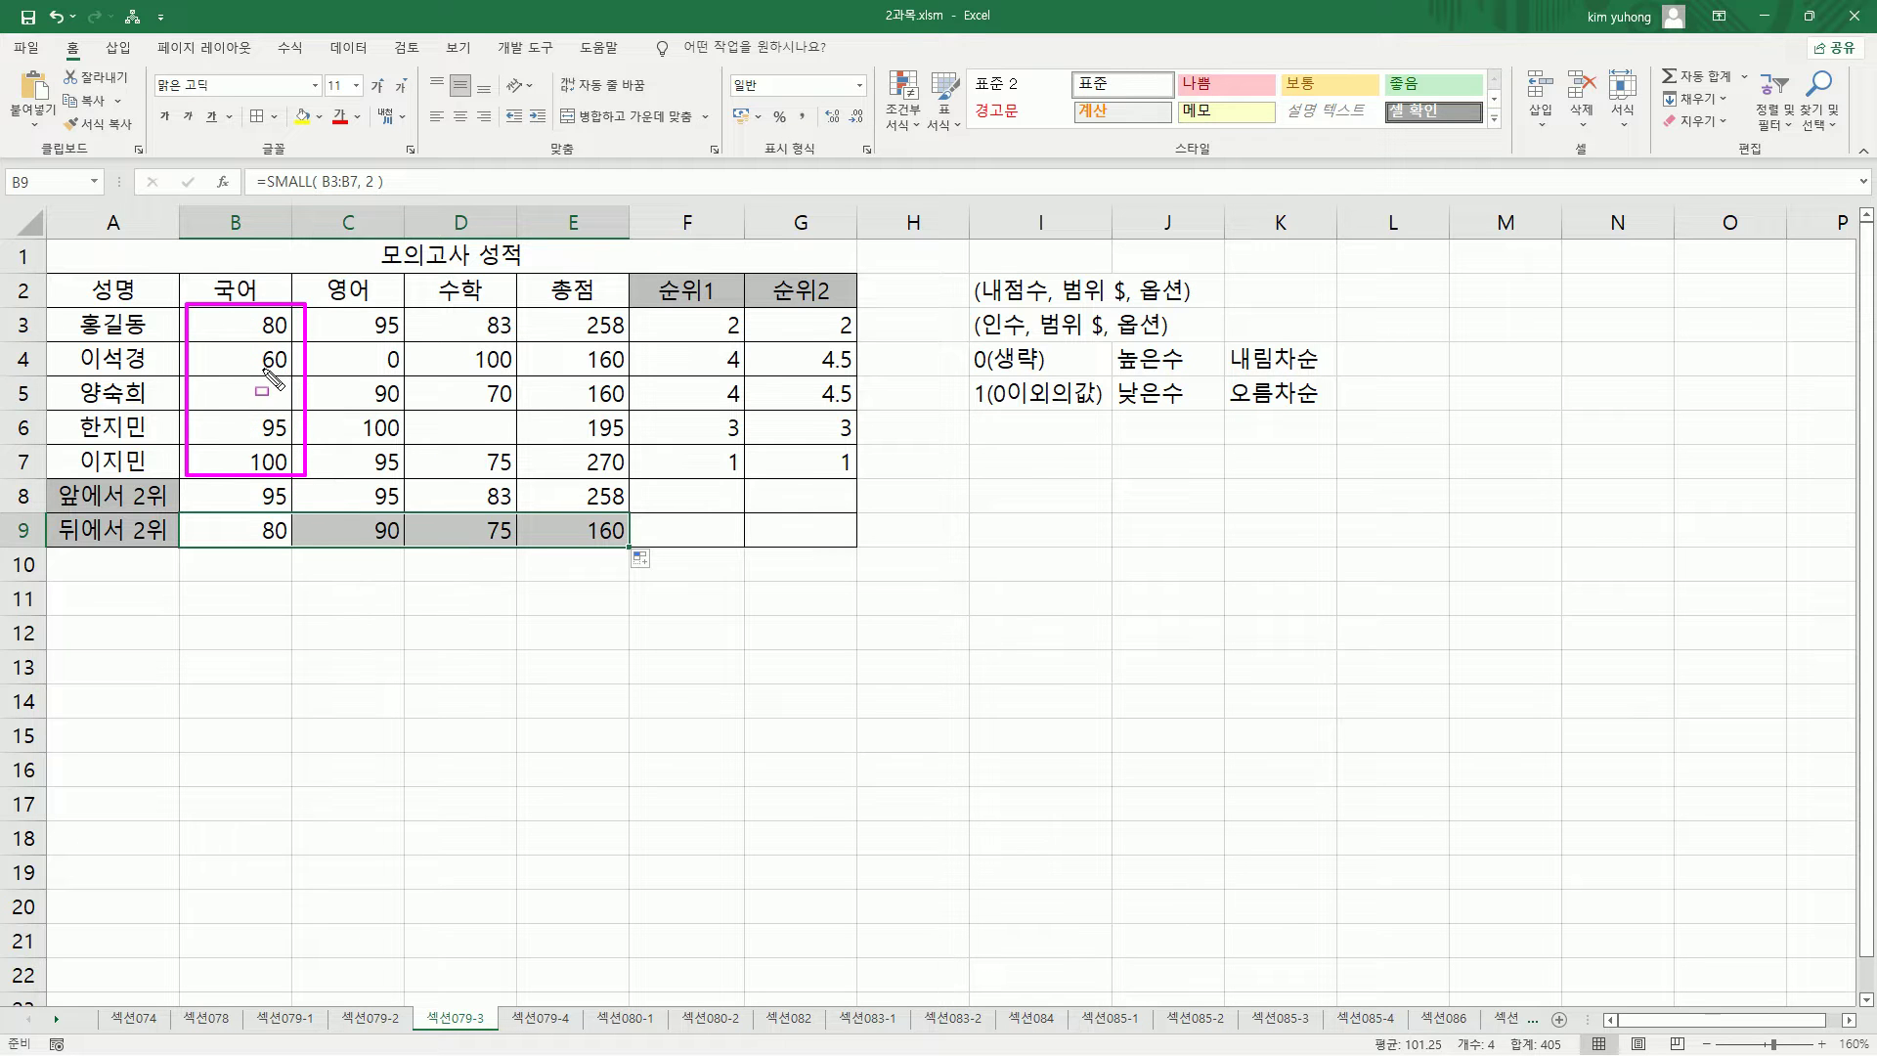
mouse_move(261, 370)
mouse_down()
mouse_move(288, 370)
mouse_move(293, 339)
mouse_up()
mouse_move(325, 303)
mouse_down()
mouse_move(388, 474)
mouse_move(415, 474)
mouse_up()
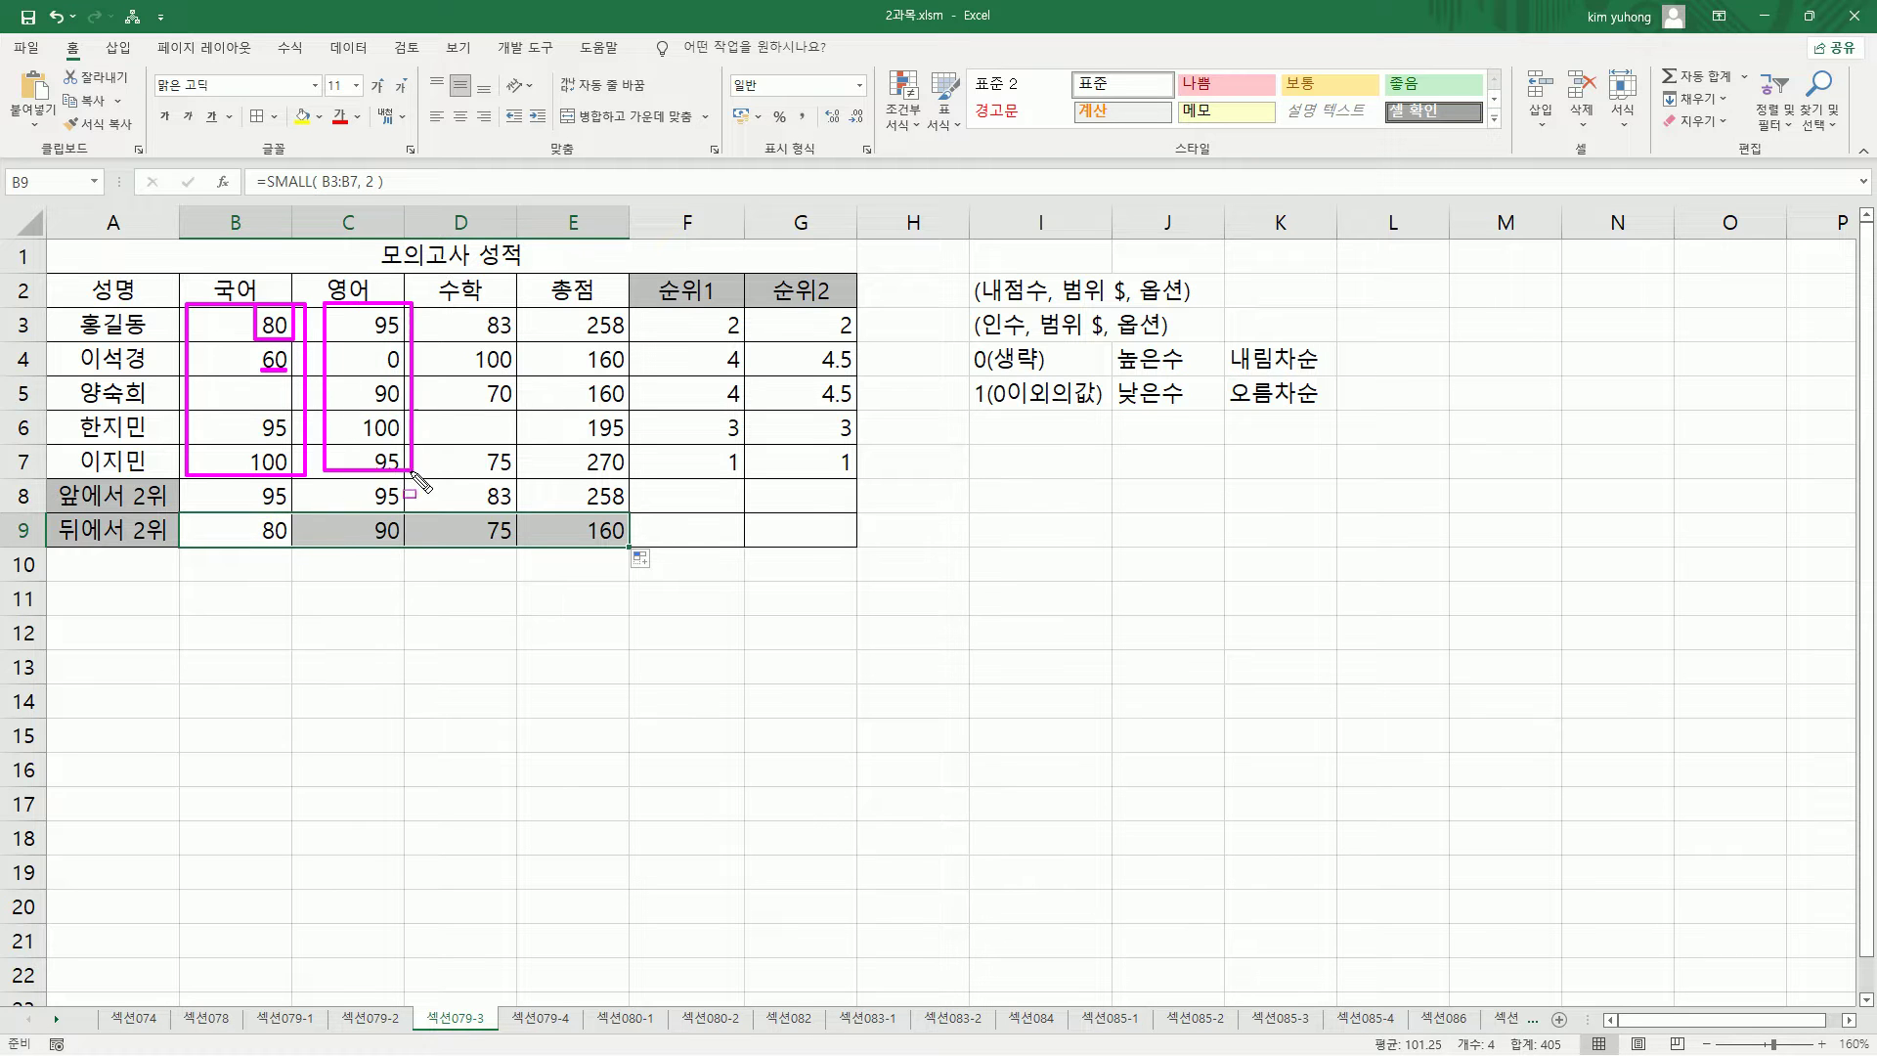
click(389, 370)
mouse_move(389, 370)
mouse_down()
mouse_move(366, 409)
mouse_move(410, 381)
mouse_up()
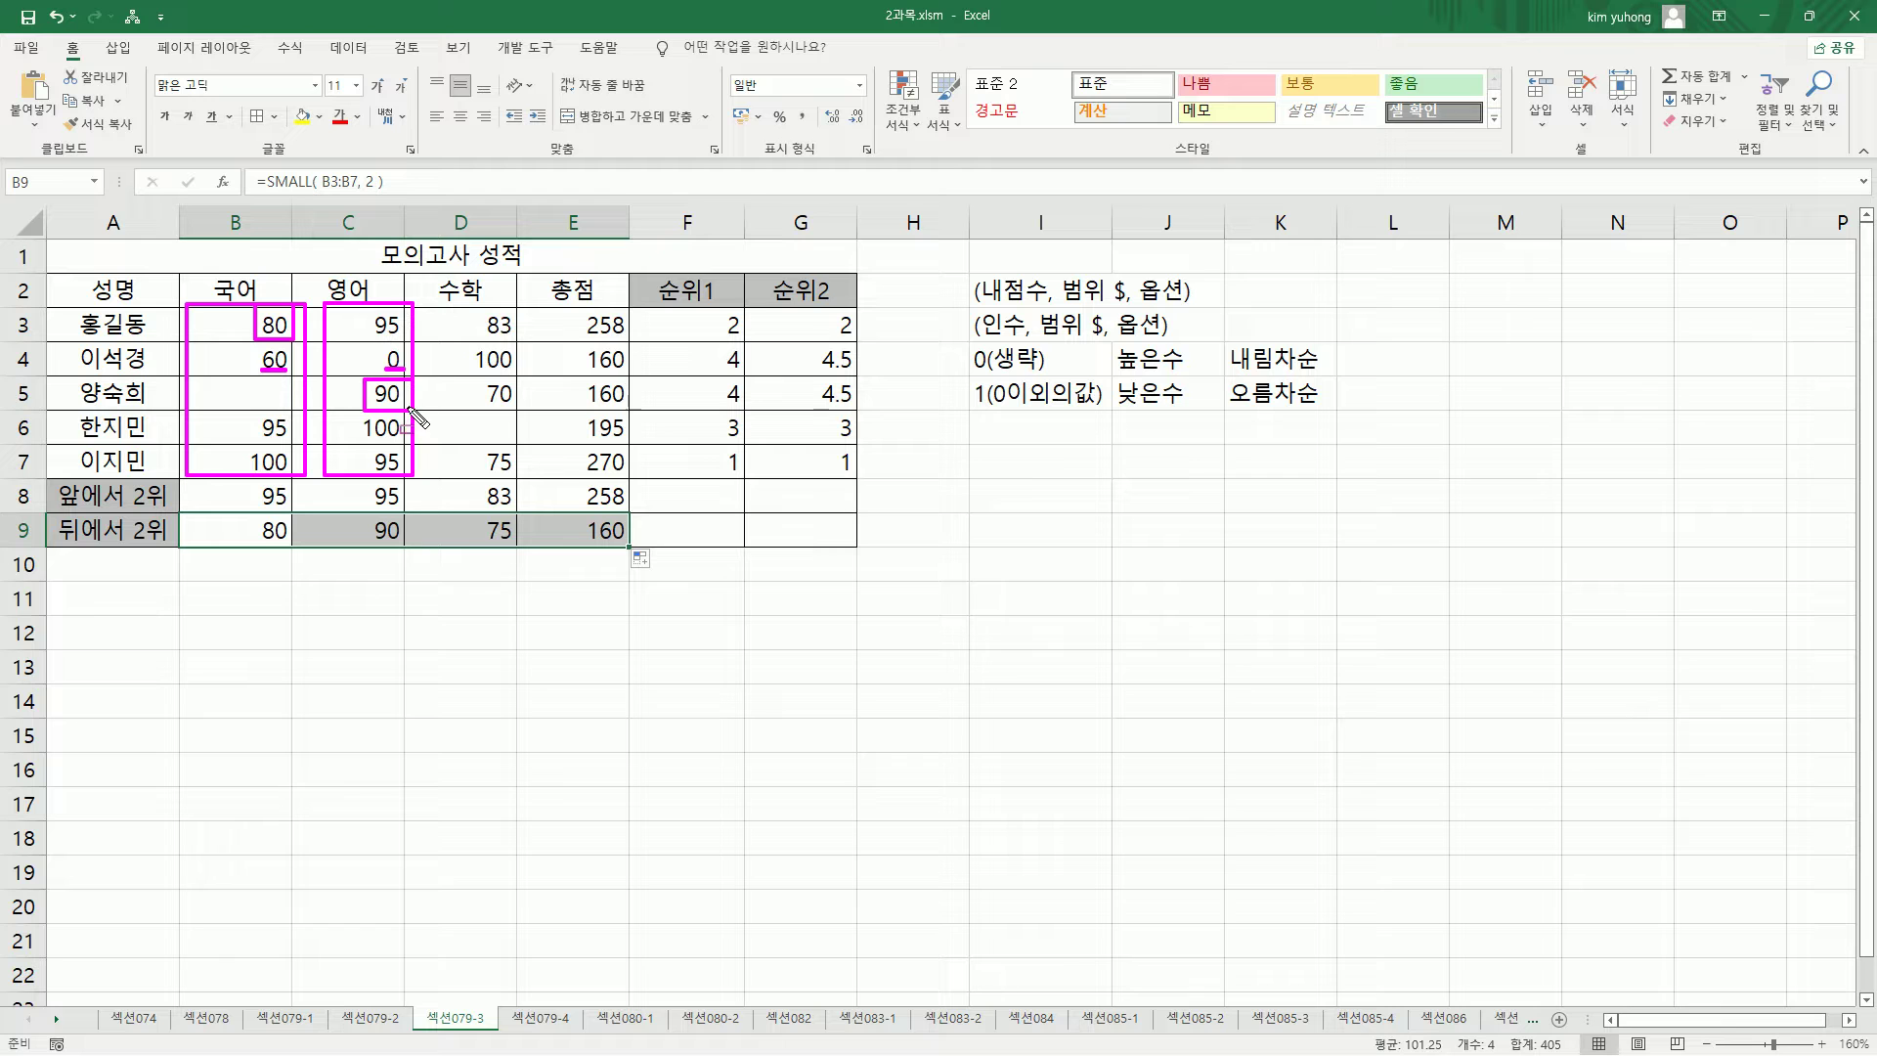
mouse_move(423, 306)
mouse_down()
mouse_move(450, 426)
mouse_move(533, 483)
mouse_up()
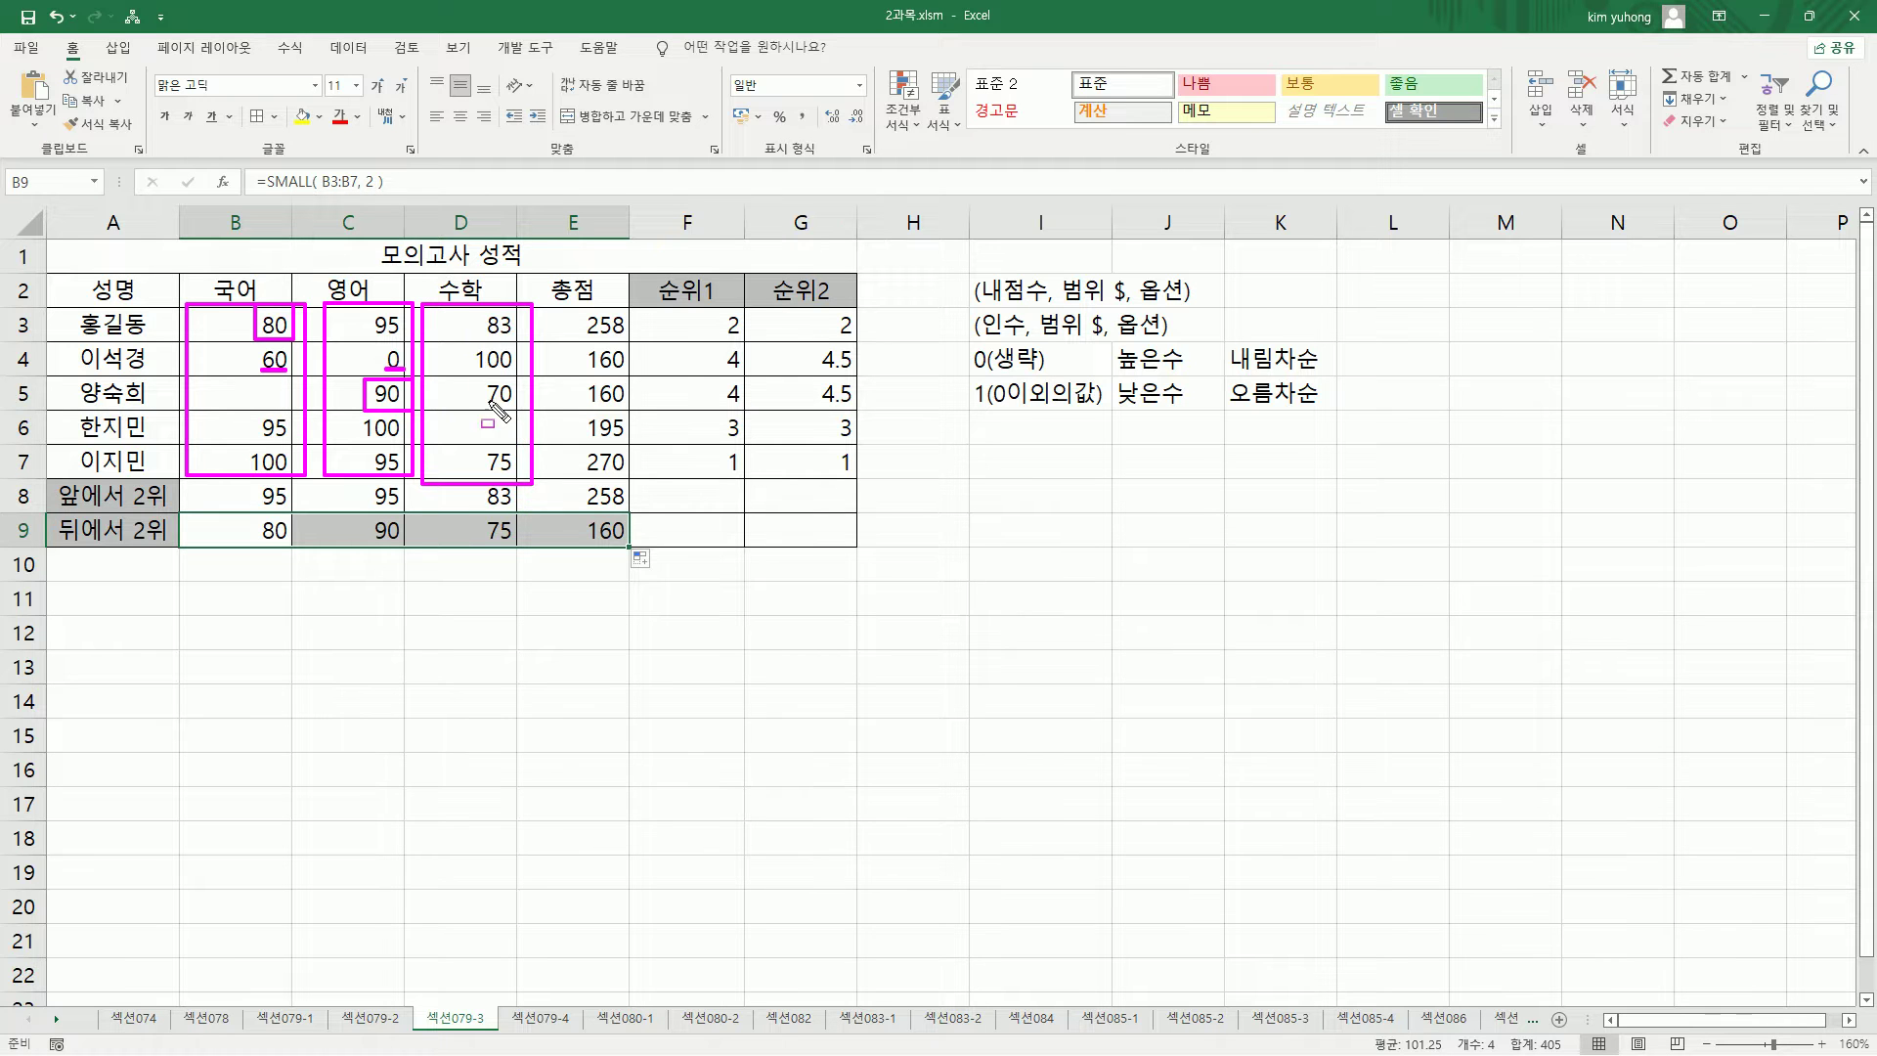
mouse_move(482, 402)
mouse_down()
mouse_move(516, 401)
mouse_move(528, 484)
mouse_up()
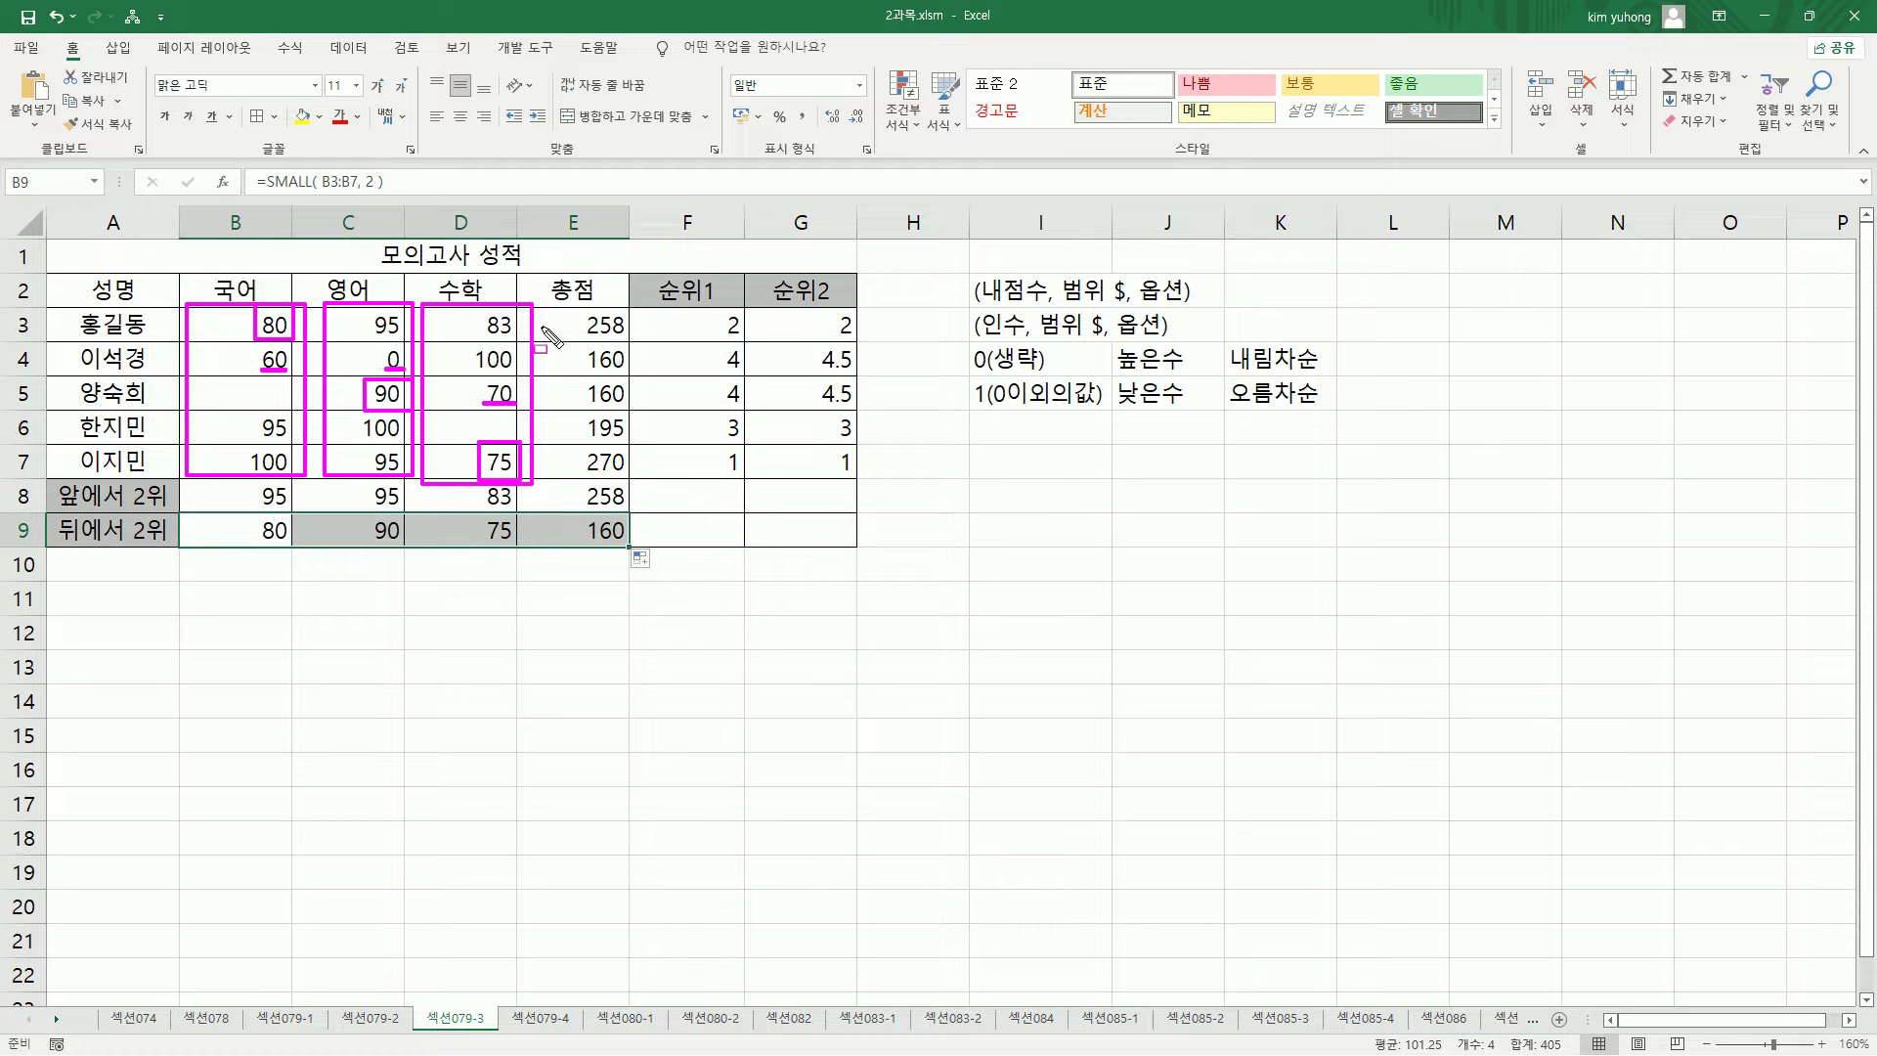
mouse_move(540, 304)
mouse_down()
mouse_move(562, 413)
mouse_move(641, 483)
mouse_up()
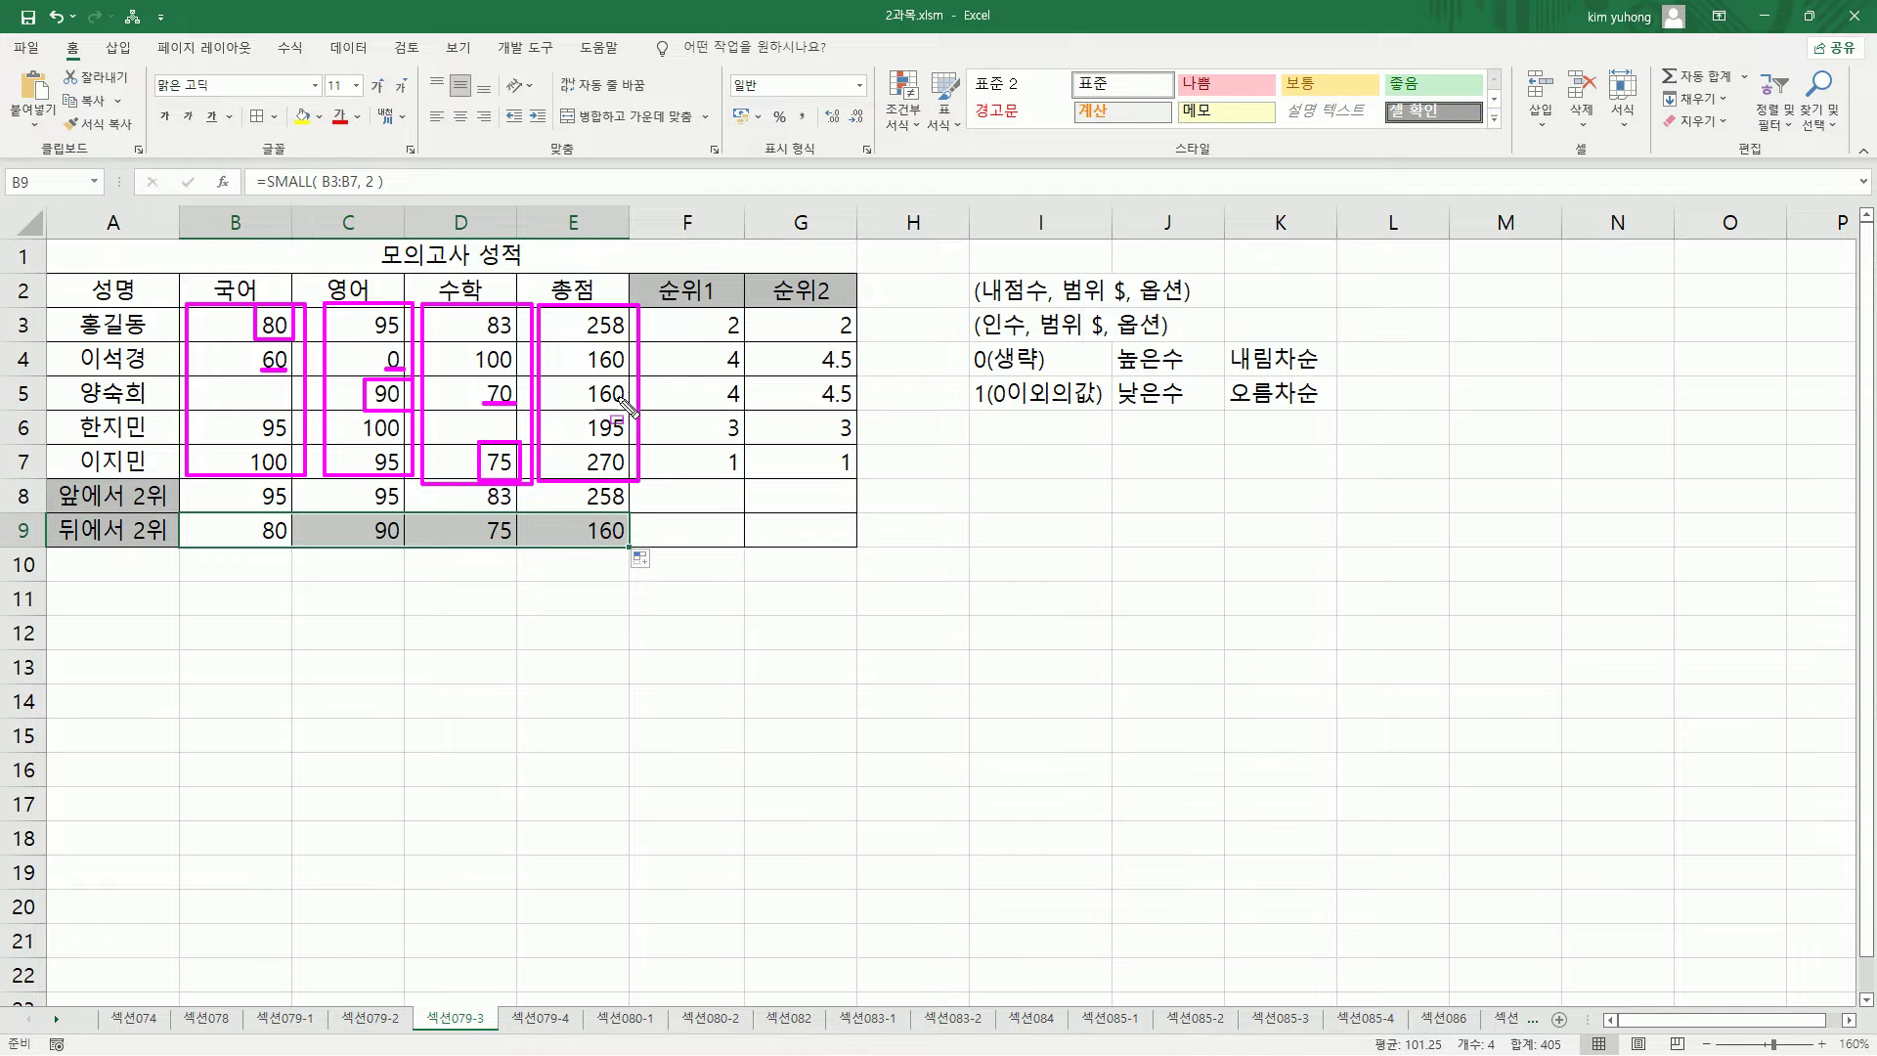
drag(579, 350, 642, 410)
key(Escape)
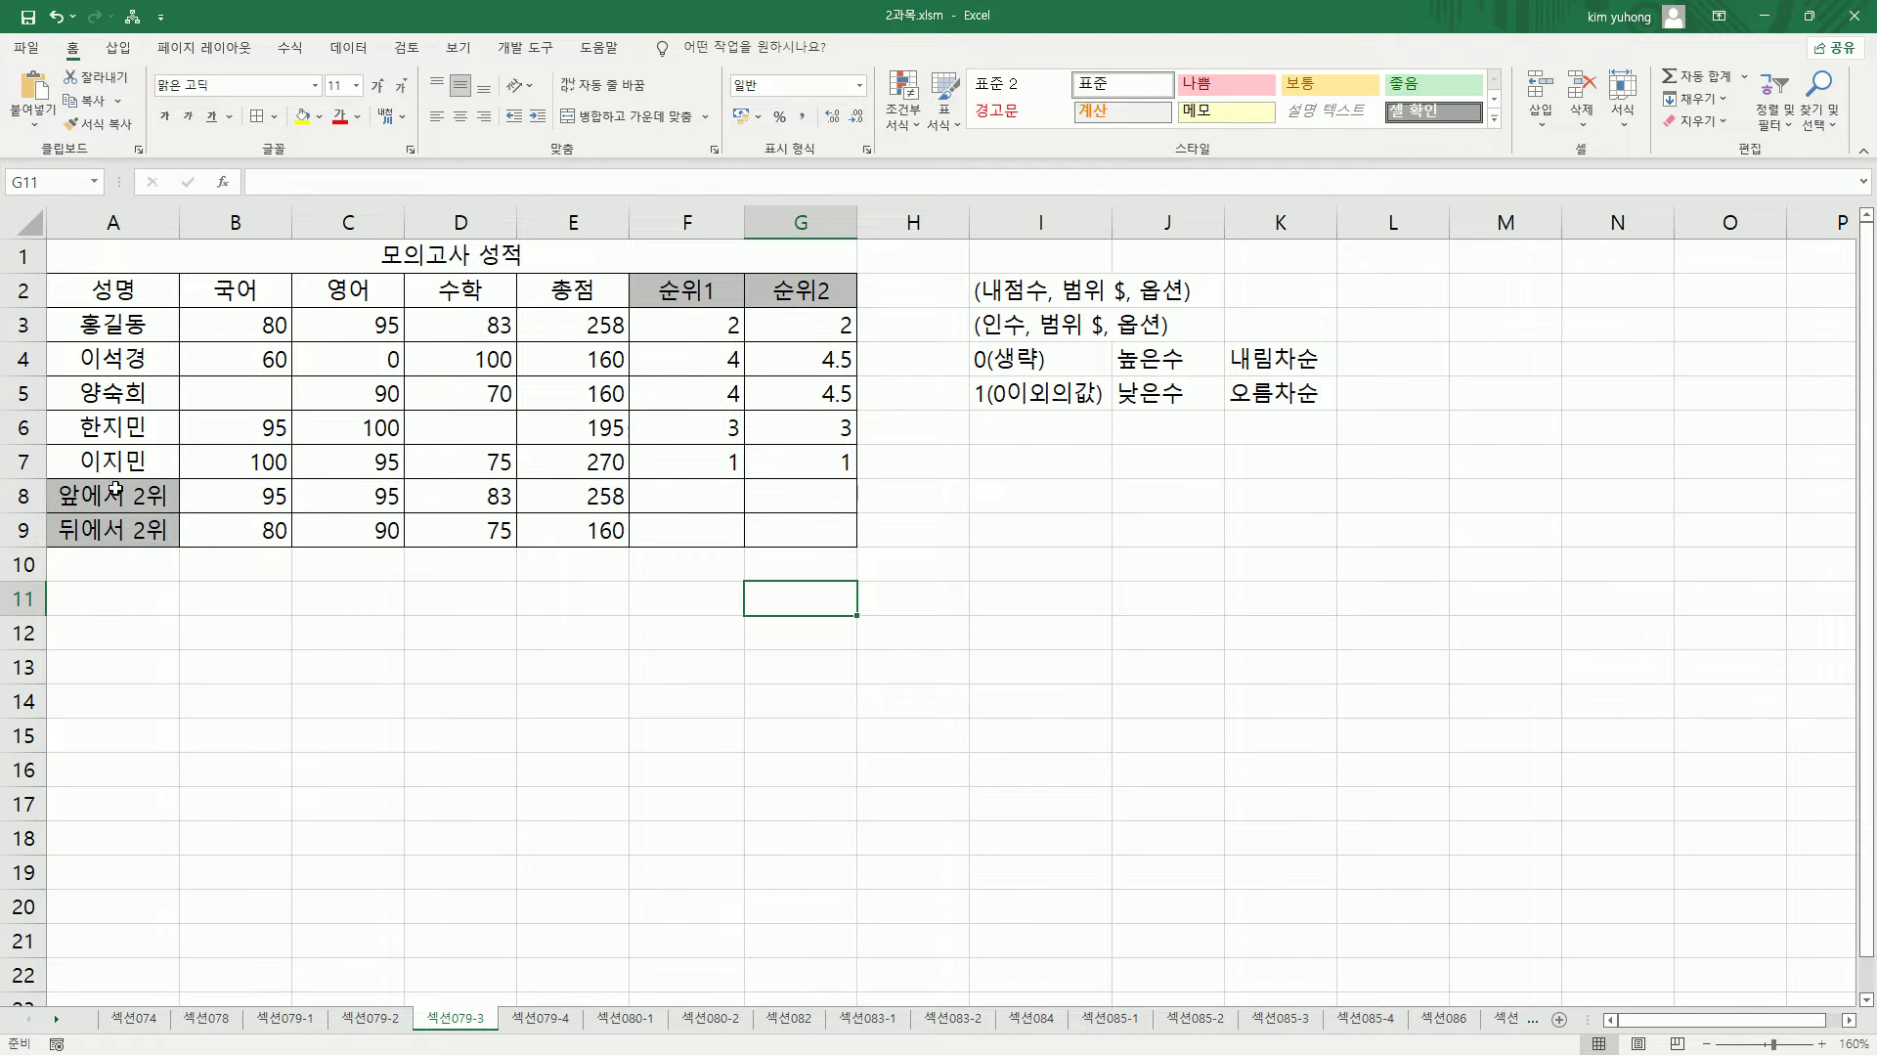
List the RANK.EQ, RANK.AVG, LARGE and SMALL formulas as text in I7:I10, with arguments E3, $E$3:$E$7 for the ranks and B3:B7, 2 for the others
click(1012, 459)
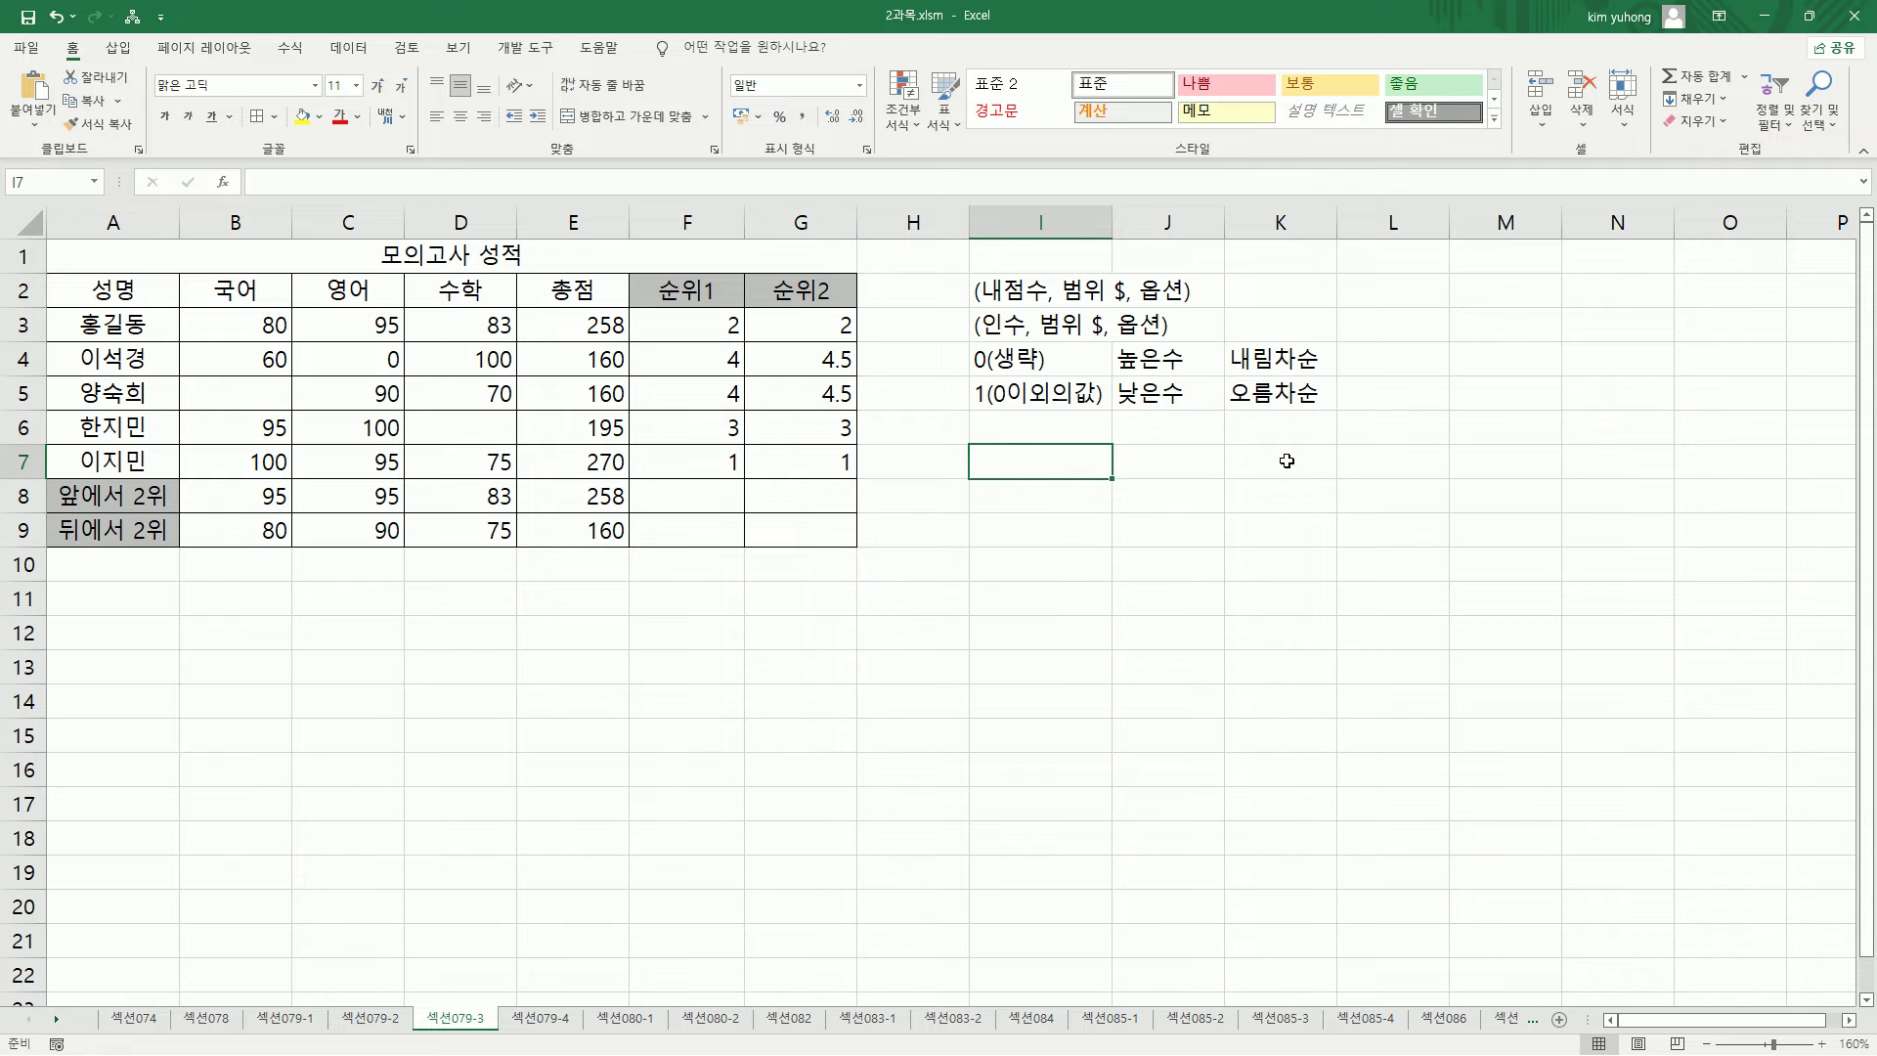
text(=RANK.EQ( E3, $E$3:$E$7 ) =RANK.AVG( E3, $E$3:$E$7 ) =LARGE( B3:B7, 2 ) =SMALL( B3:B7, 2 ))
key(ctrl+z)
text(=RANK.EQ( E3, $E$3:$E$7 ) =RANK.AVG( E3, $E$3:$E$7 ) =LARGE( B3:B7, 2 ) =SMALL( B3:B7, 2 ))
click(802, 631)
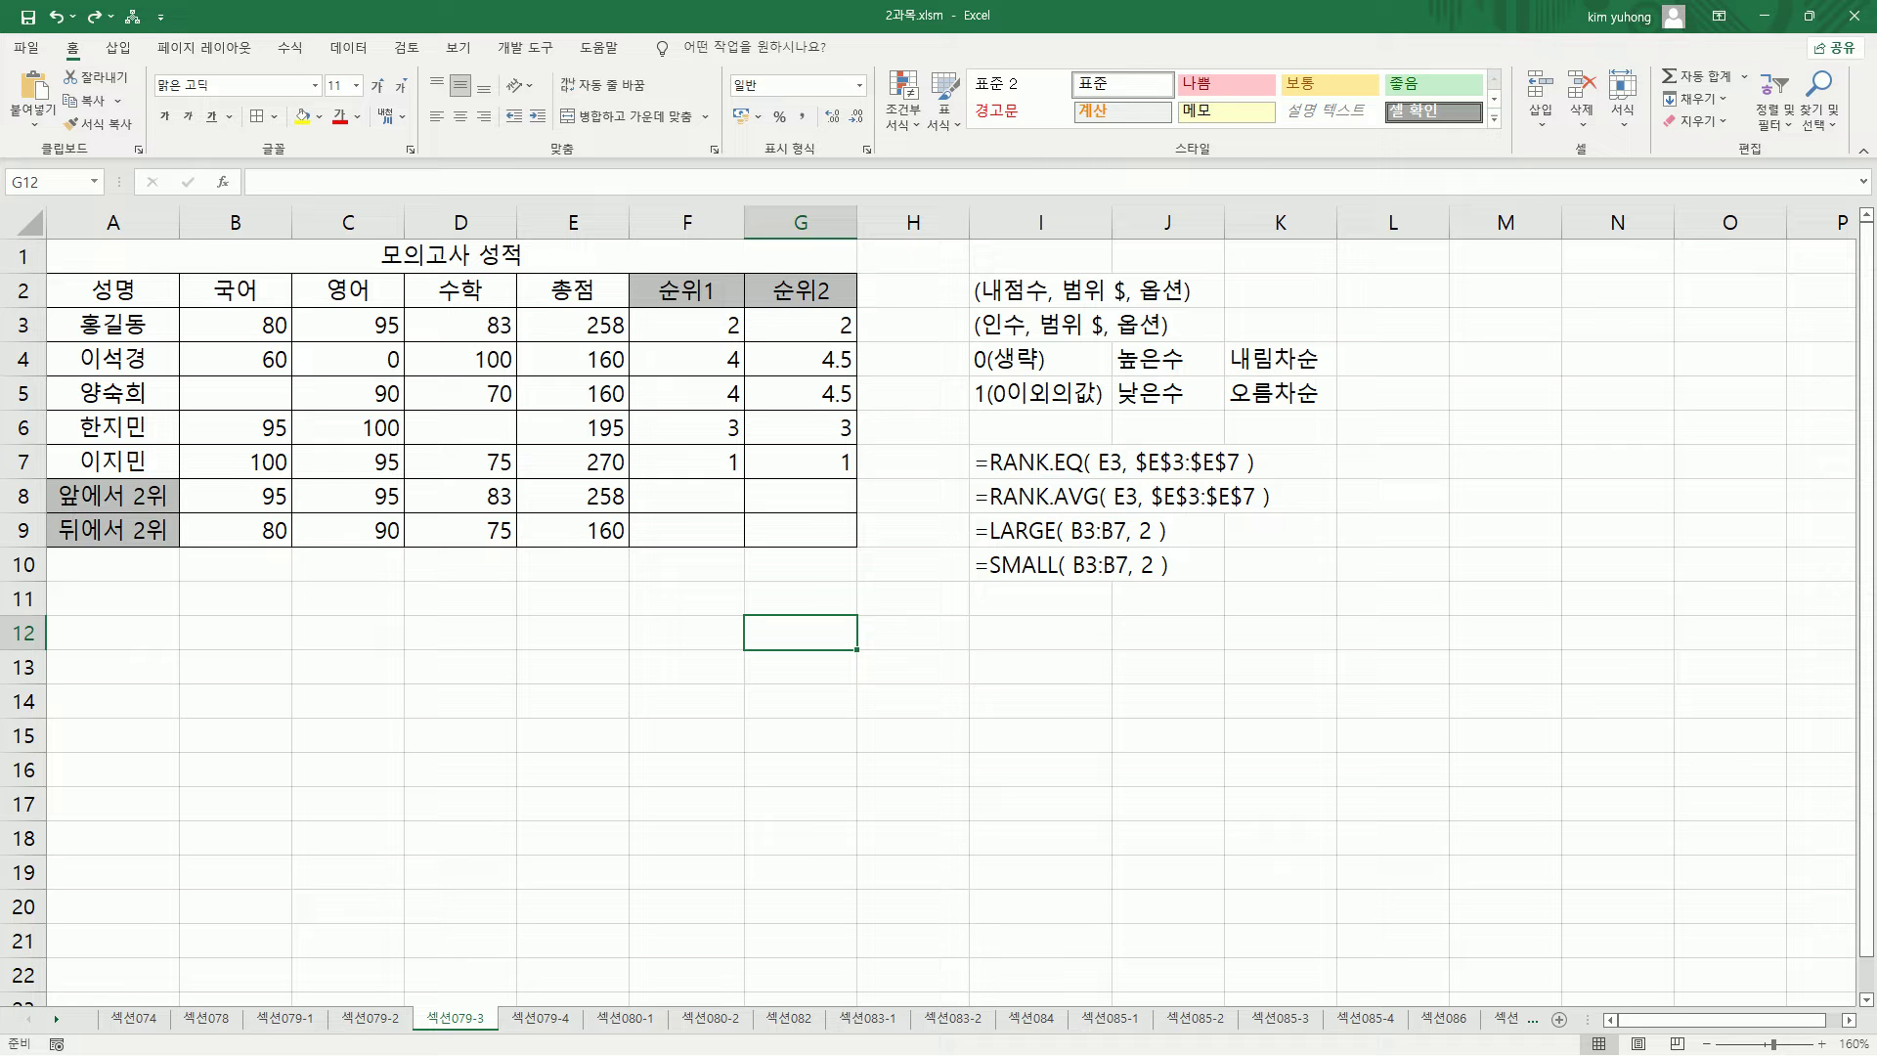
Compare the RANK.EQ formula in F3 with the RANK.AVG formula in G3 and review the 순위1 ranks
click(710, 327)
click(801, 331)
click(690, 336)
click(804, 334)
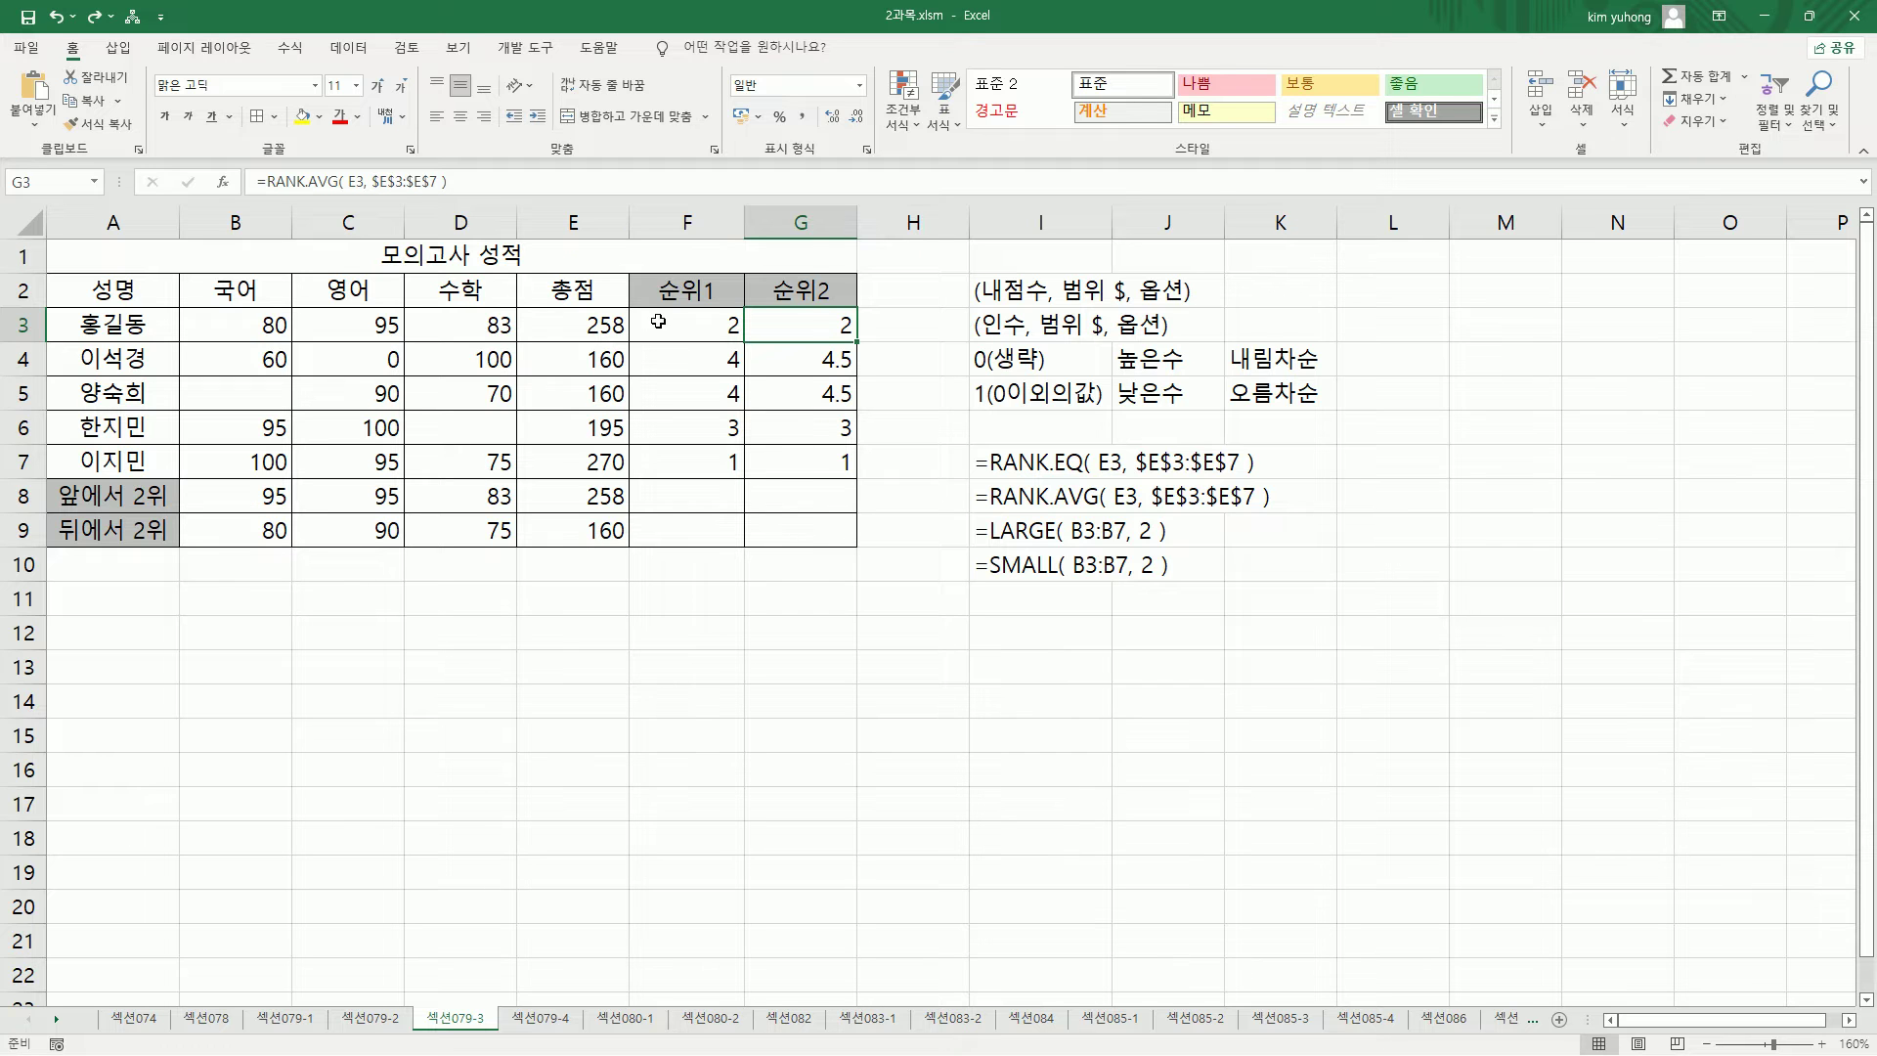
mouse_move(633, 311)
mouse_down()
mouse_move(740, 309)
mouse_move(673, 370)
mouse_move(739, 373)
mouse_move(736, 477)
mouse_up()
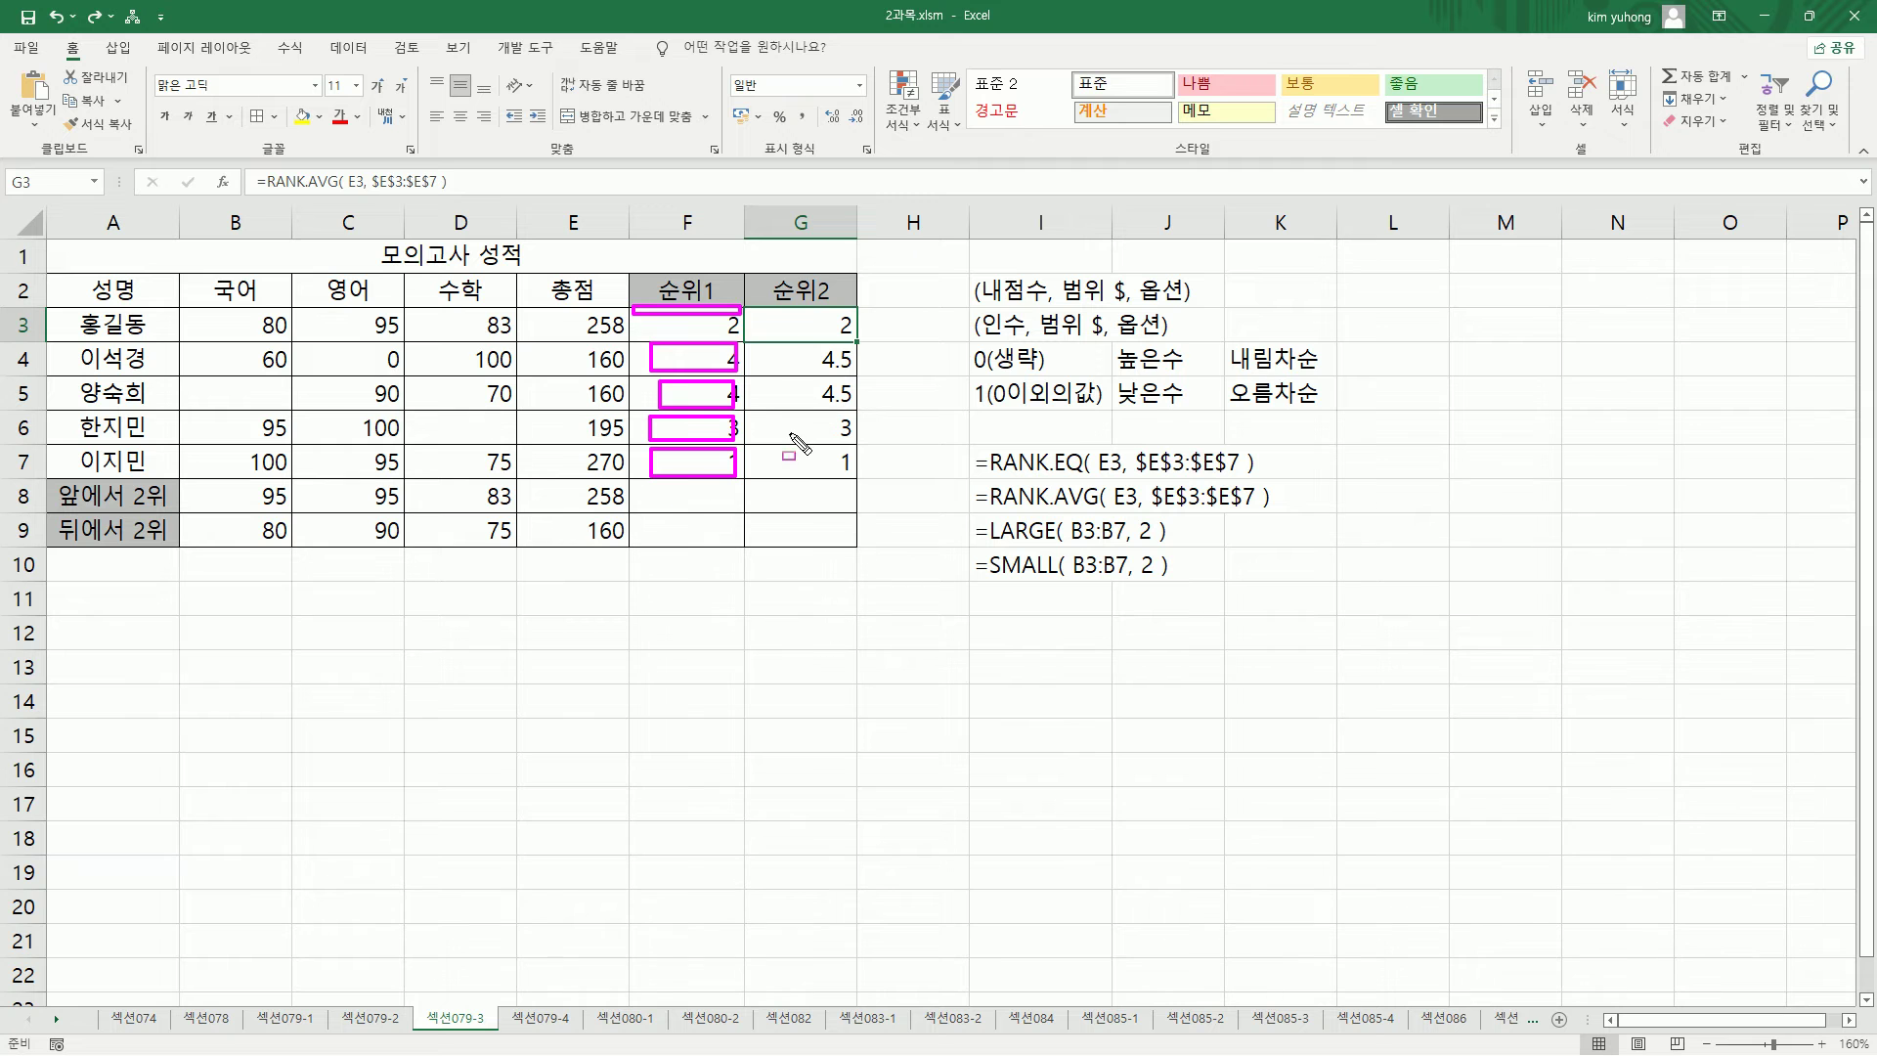
key(Escape)
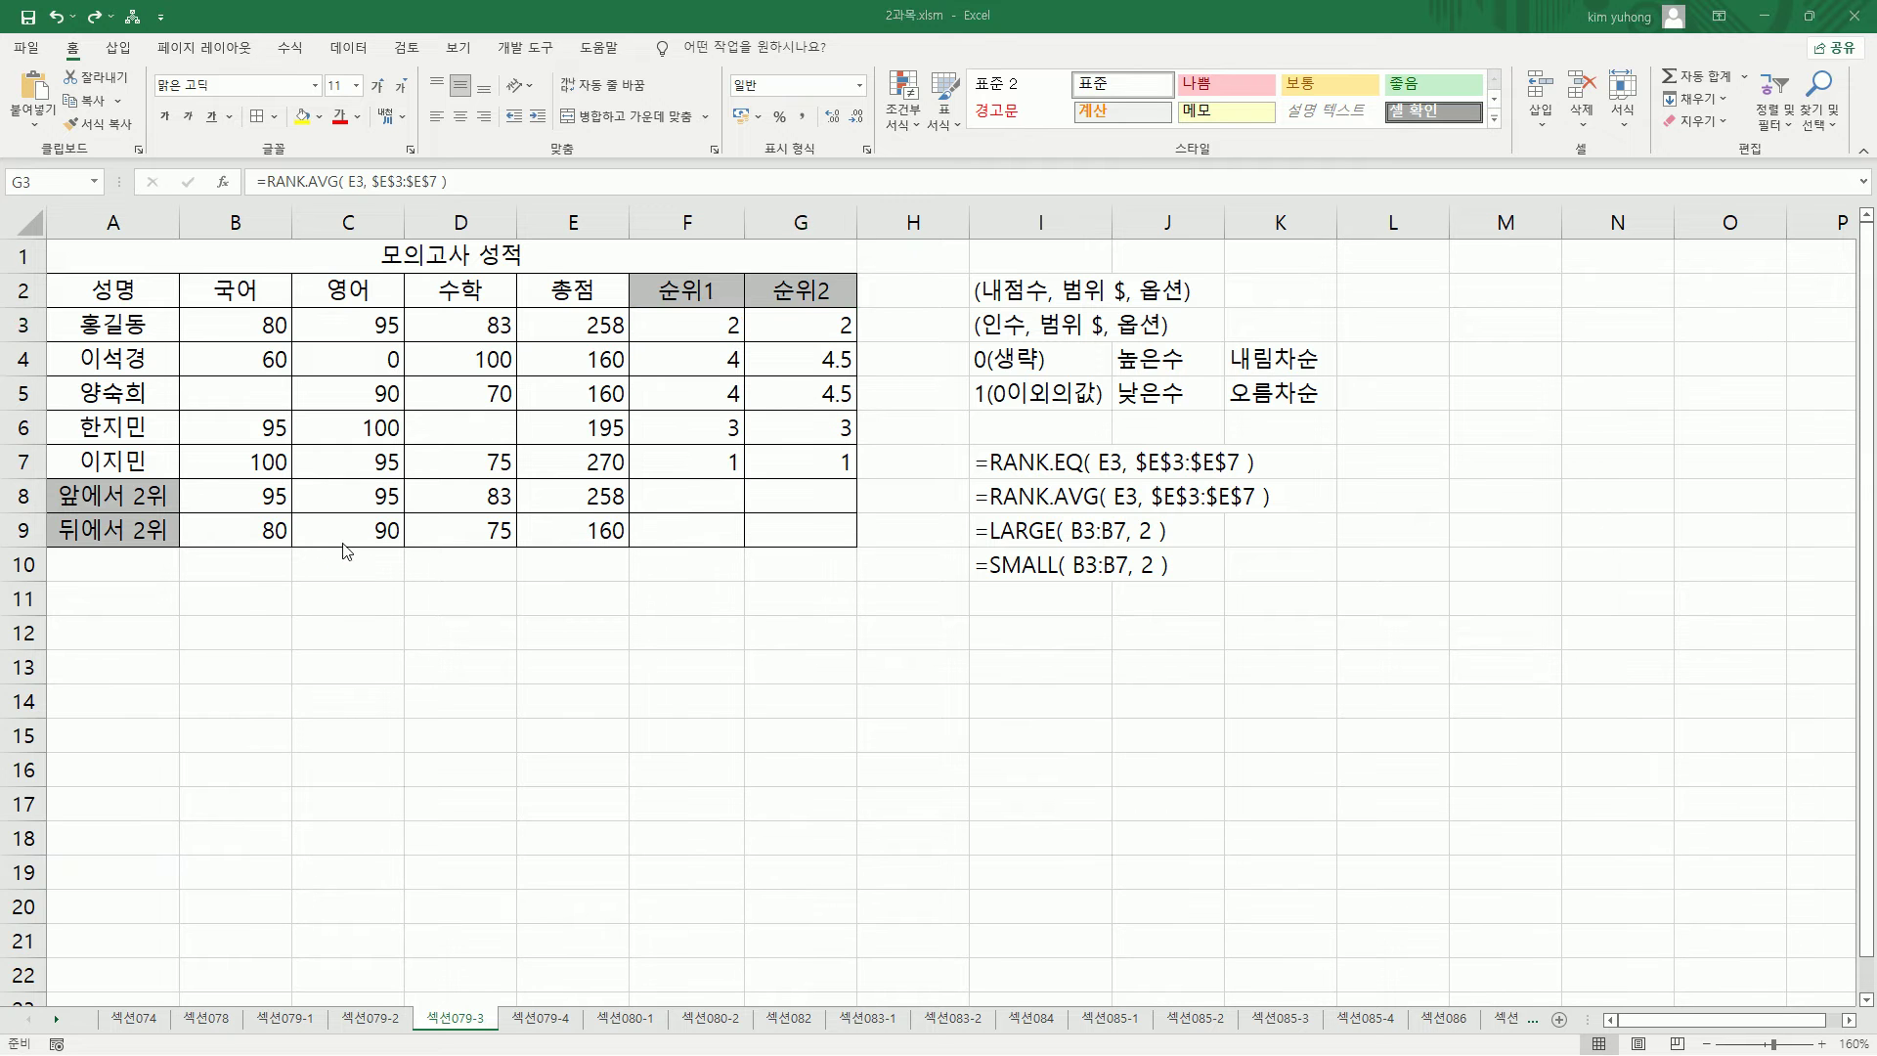